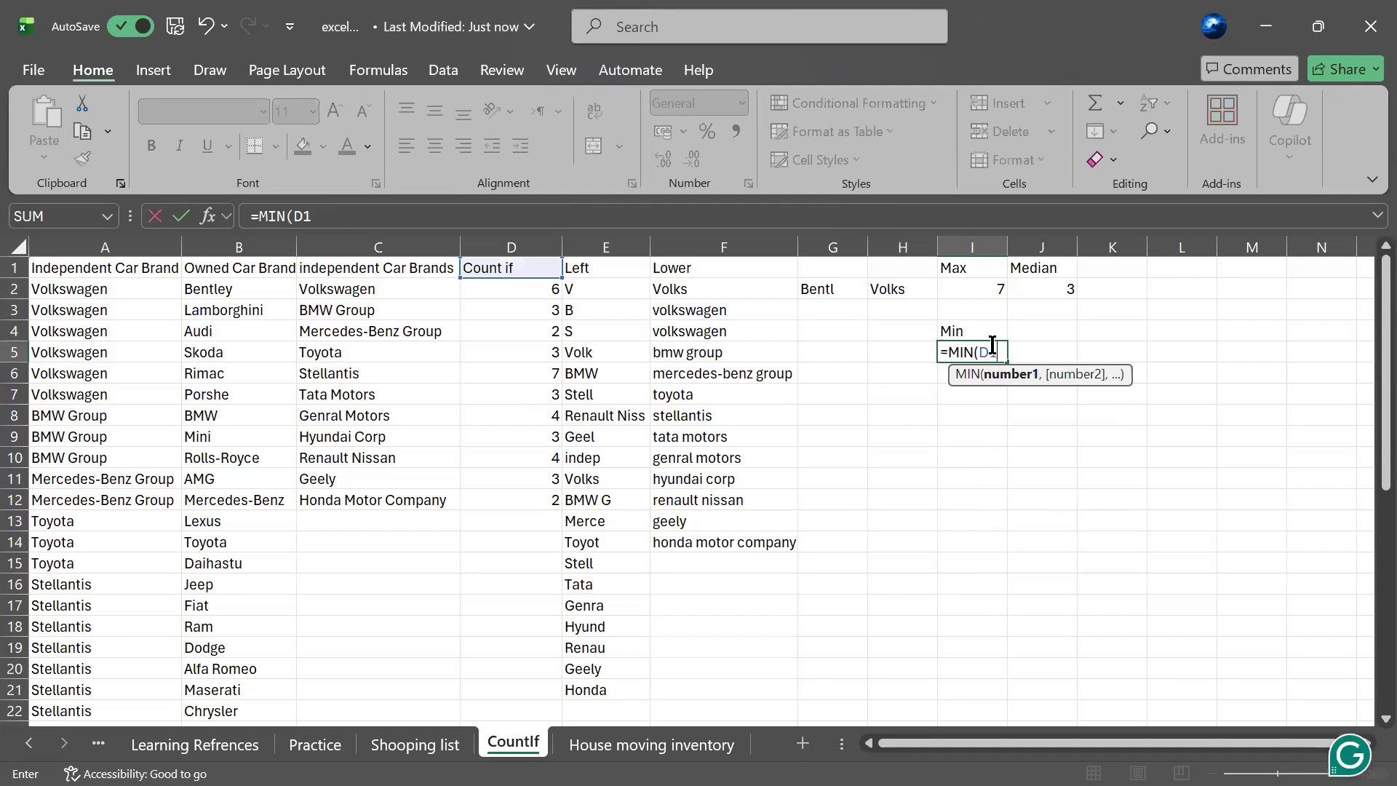
- Complete the MIN formula in I5 with the range D1:D12 and enter it
text(:D12)
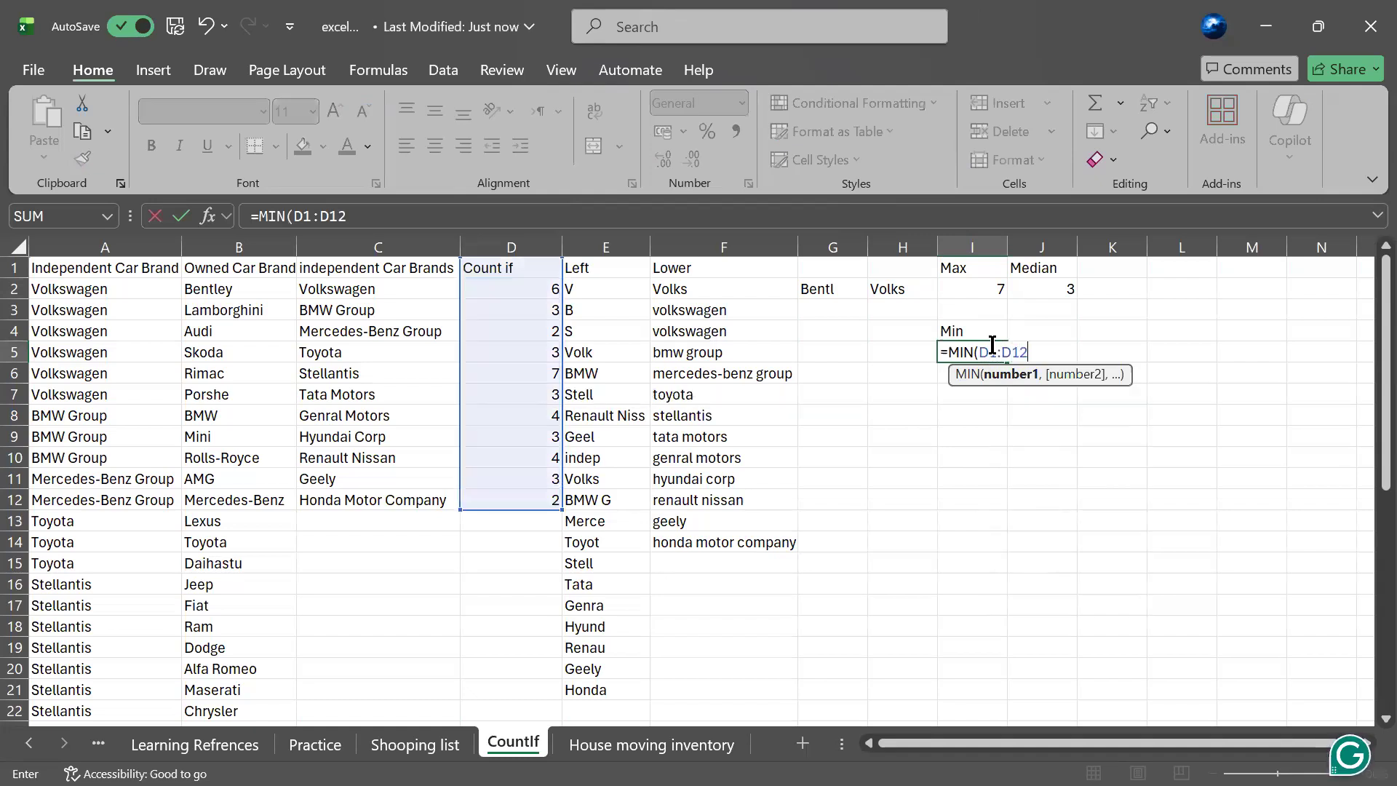
text())
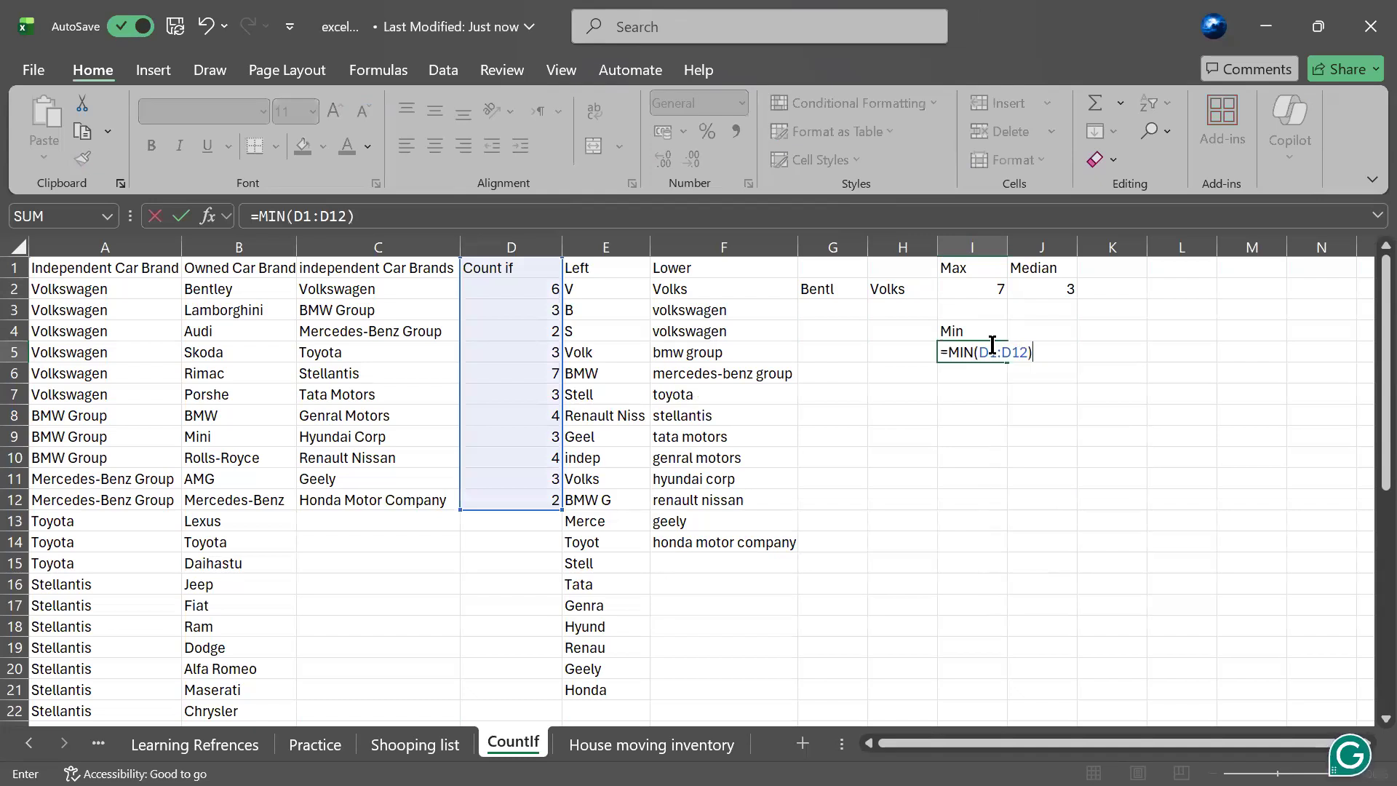
key(Return)
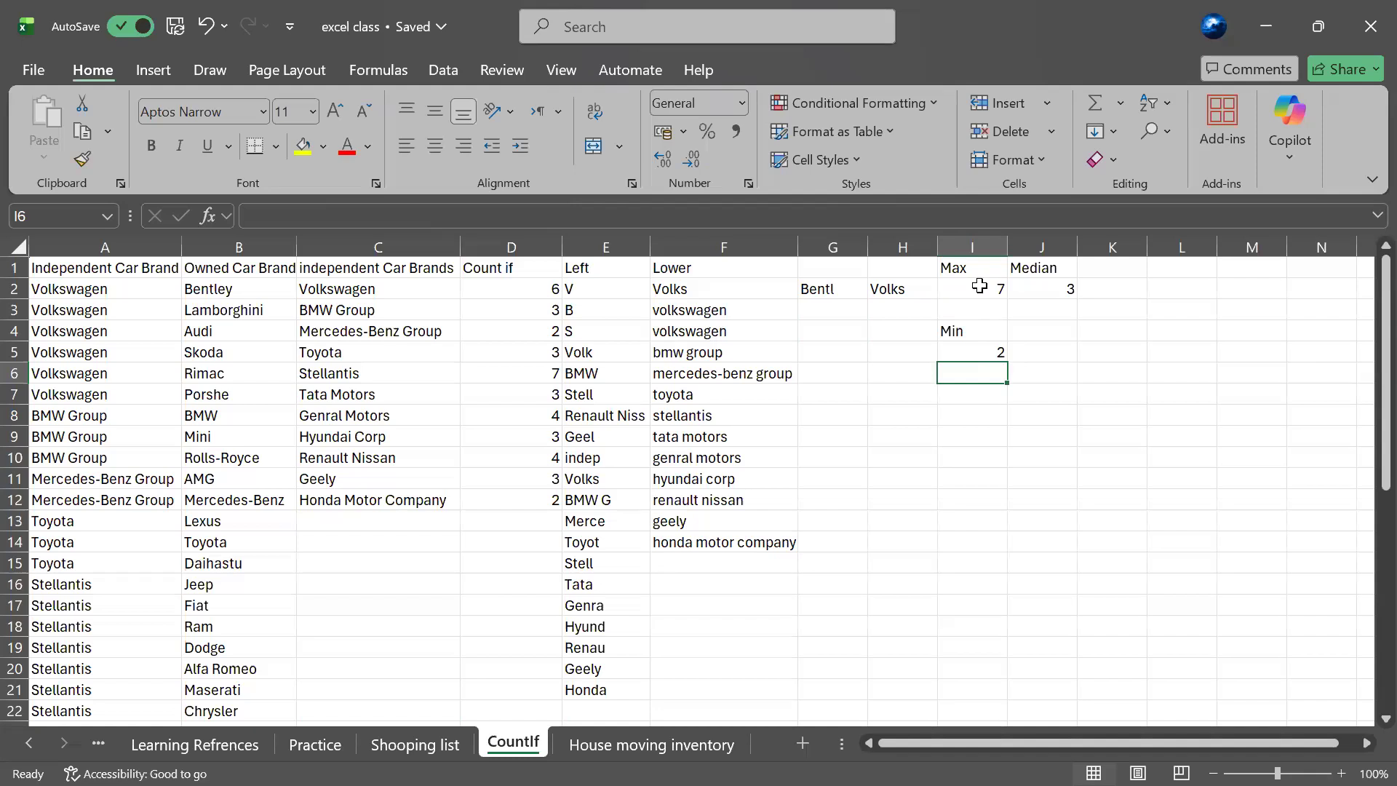
- Label cell J4 as Mode
click(1034, 331)
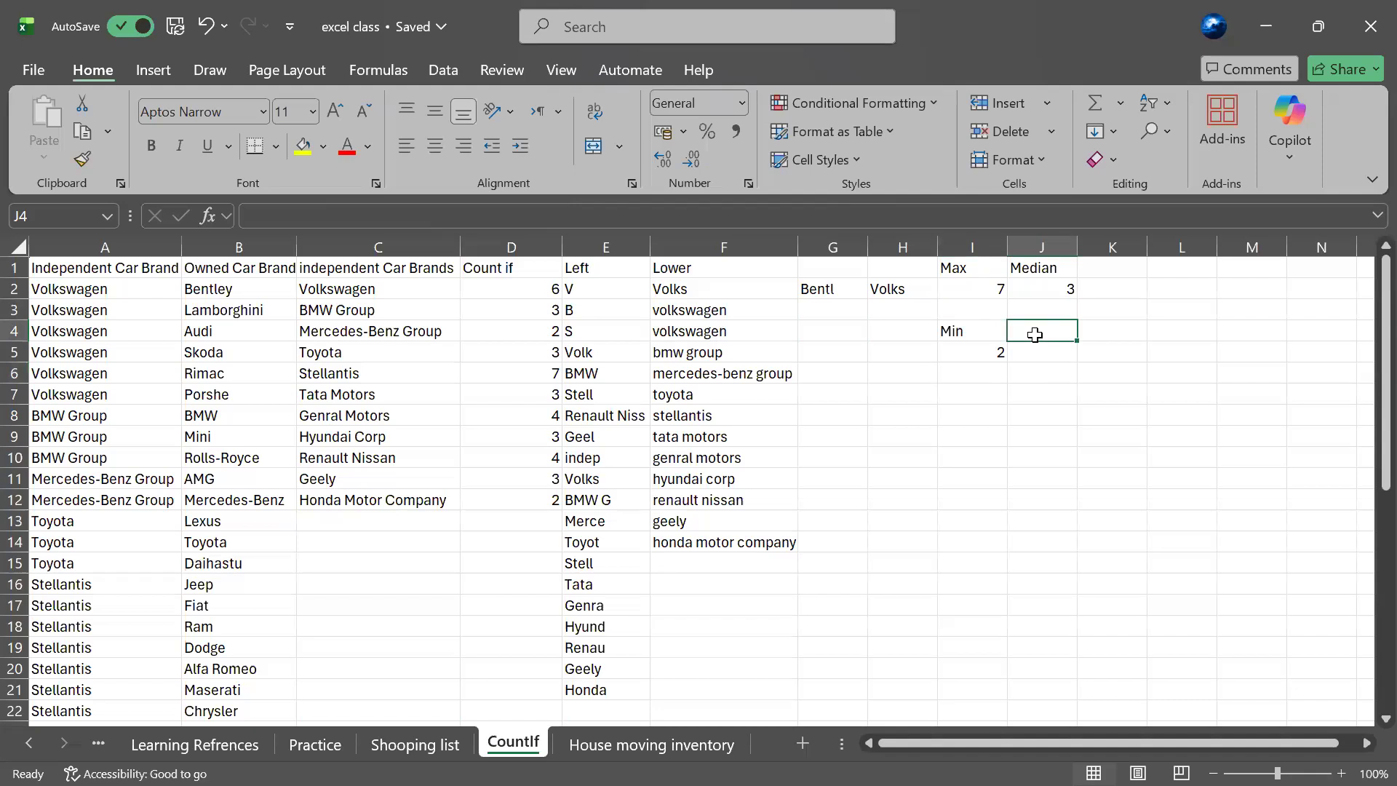
text(K)
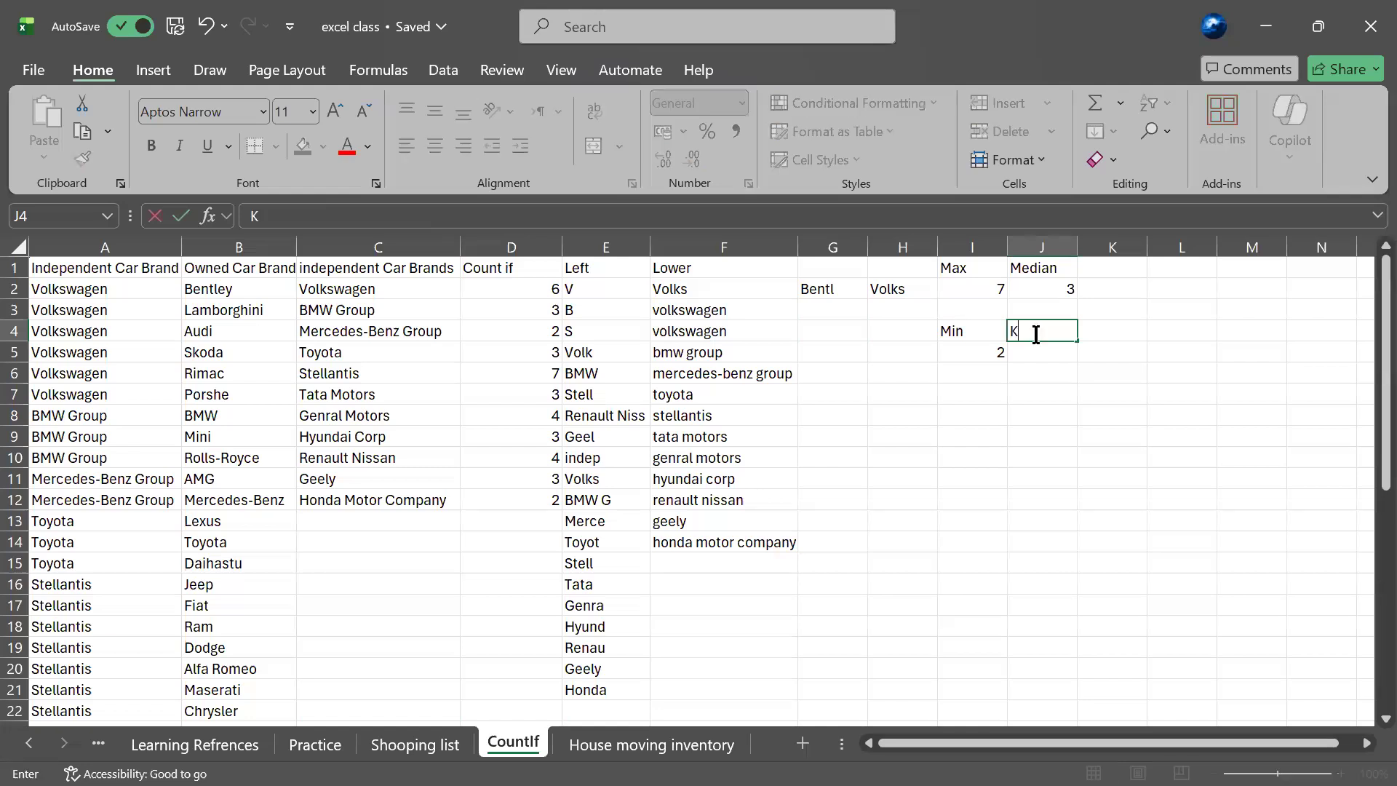
key(BackSpace)
text(Mo)
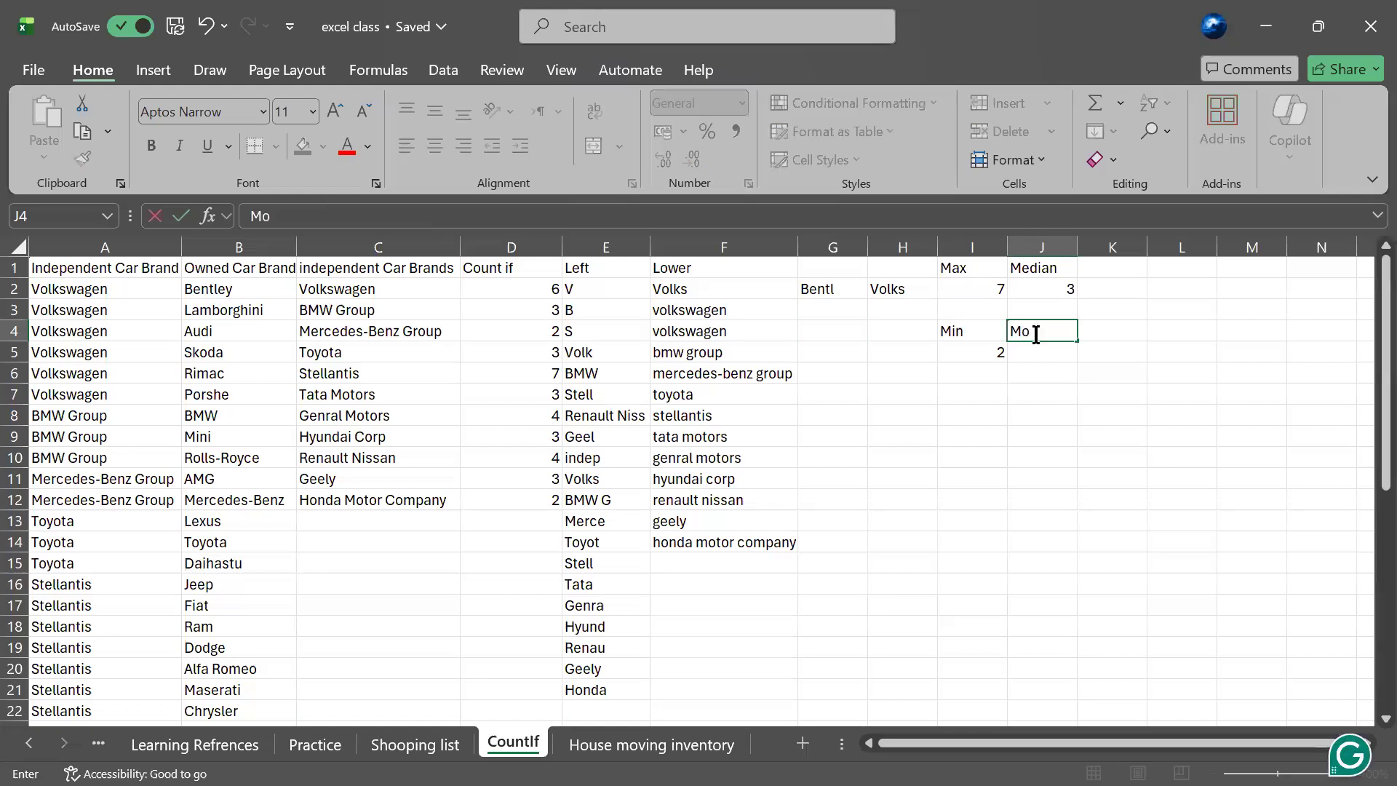
text(de)
- Start a formula in J5, under the Mode label, using the MODE function
click(1050, 354)
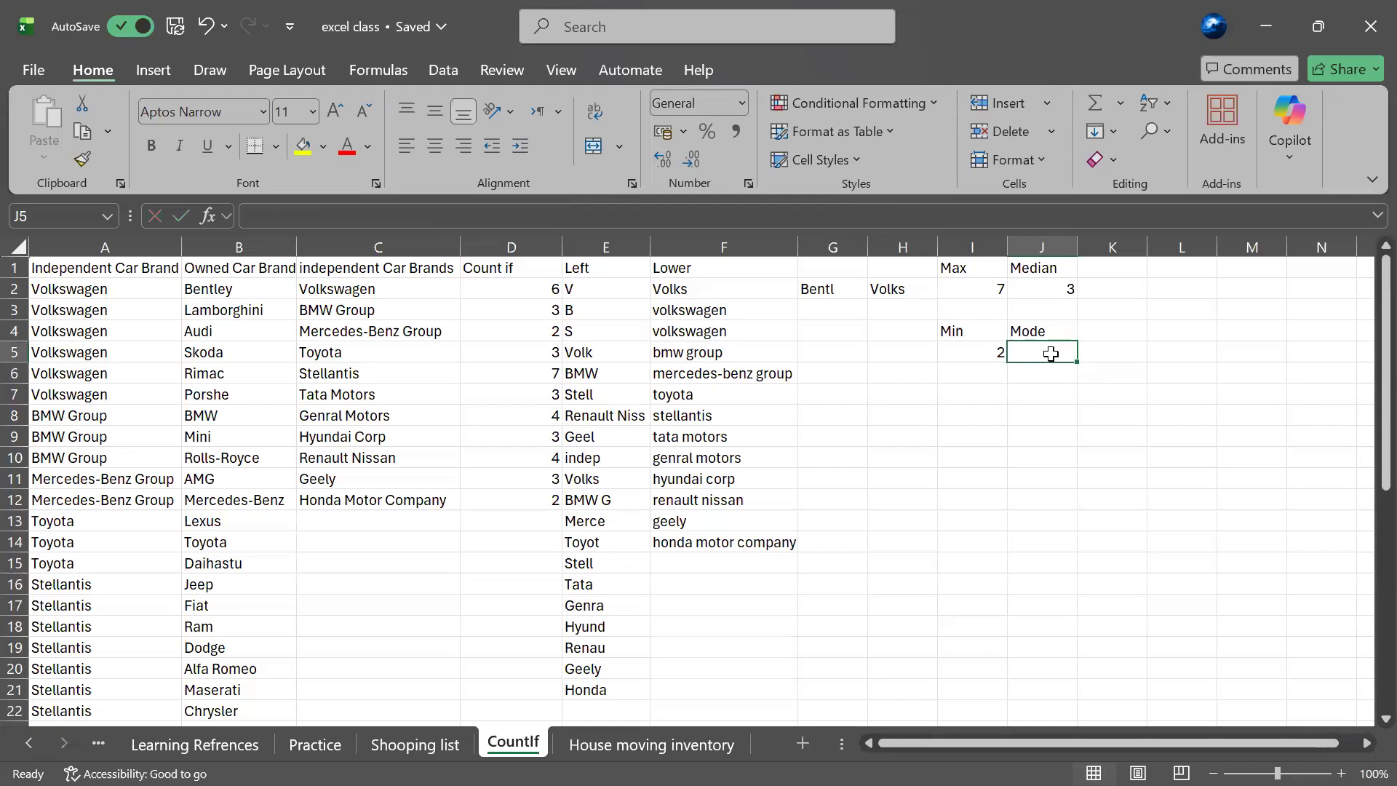
text(=)
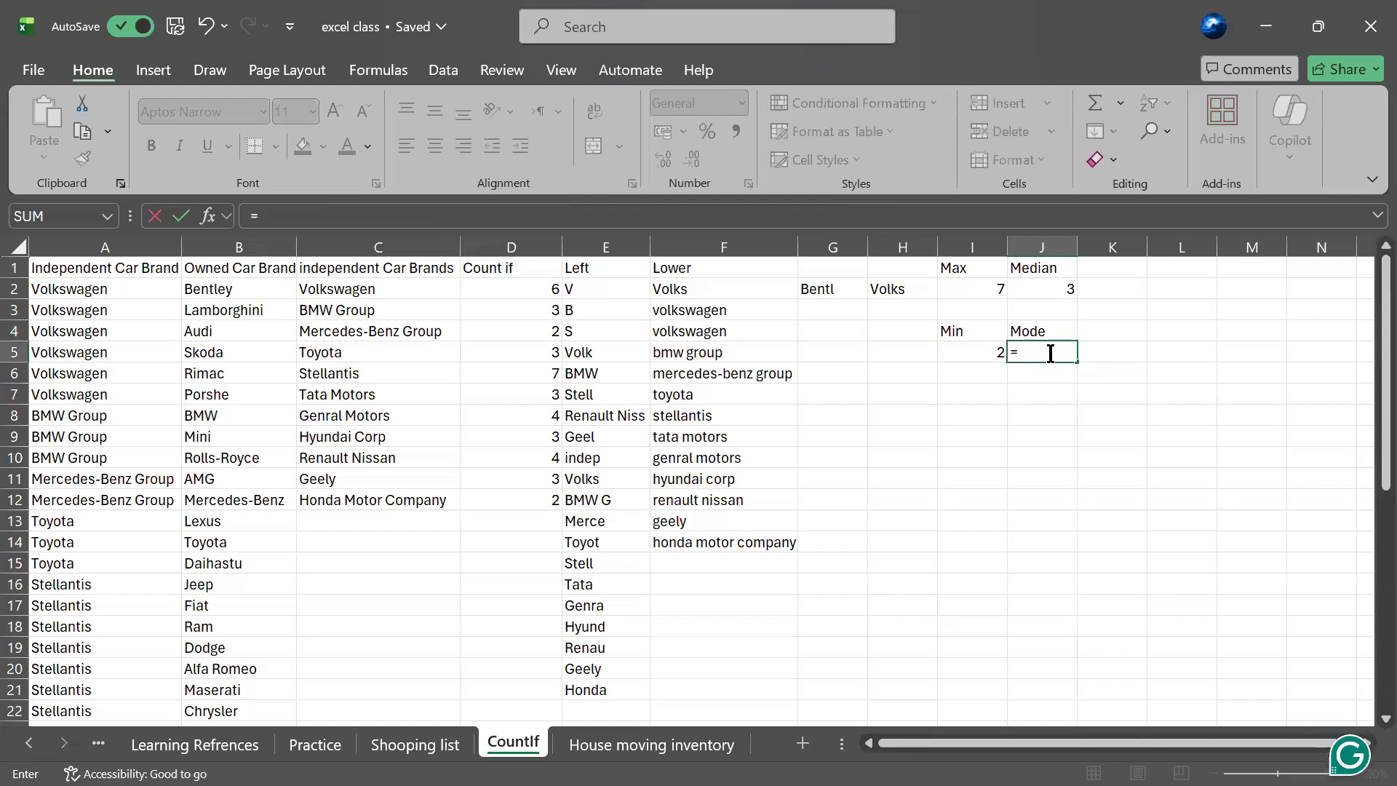
text(Mod)
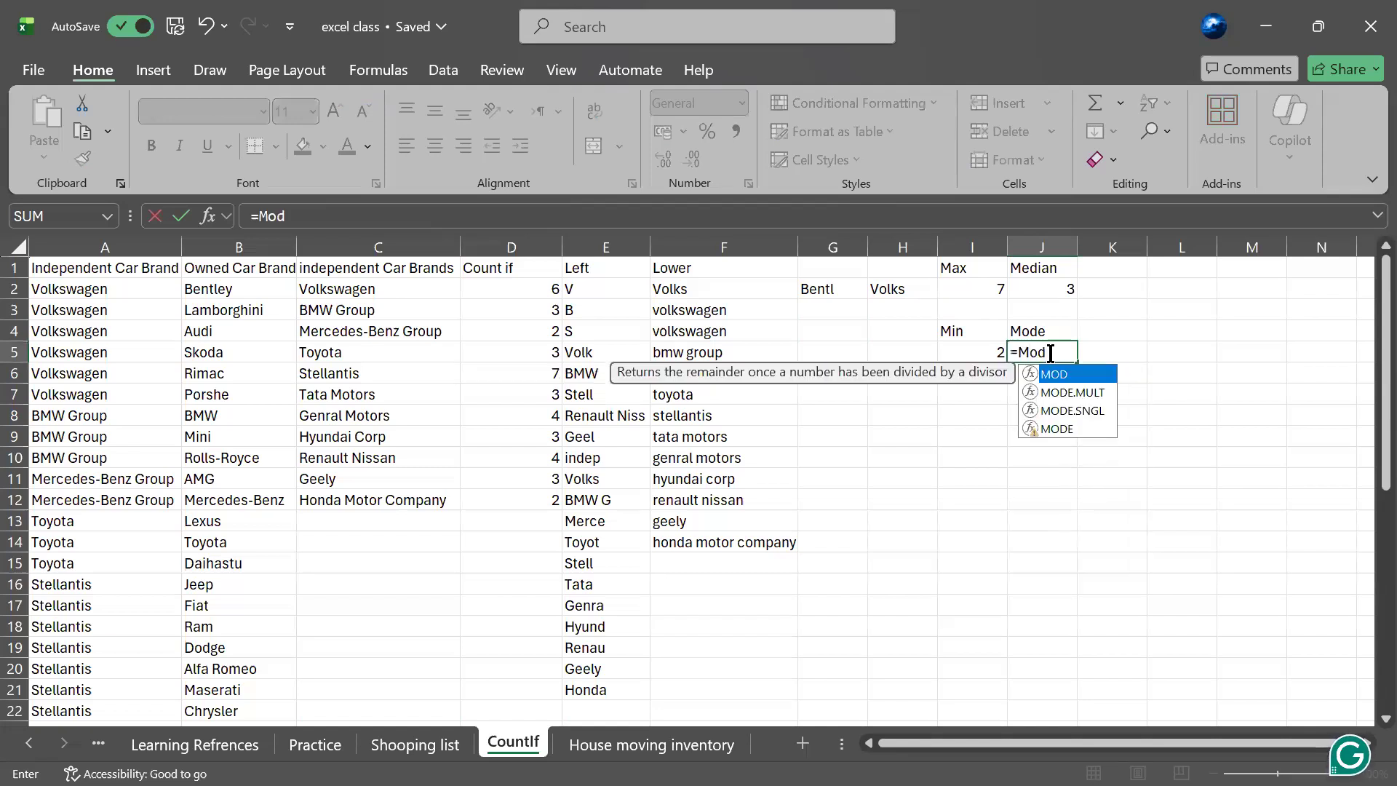
text(e)
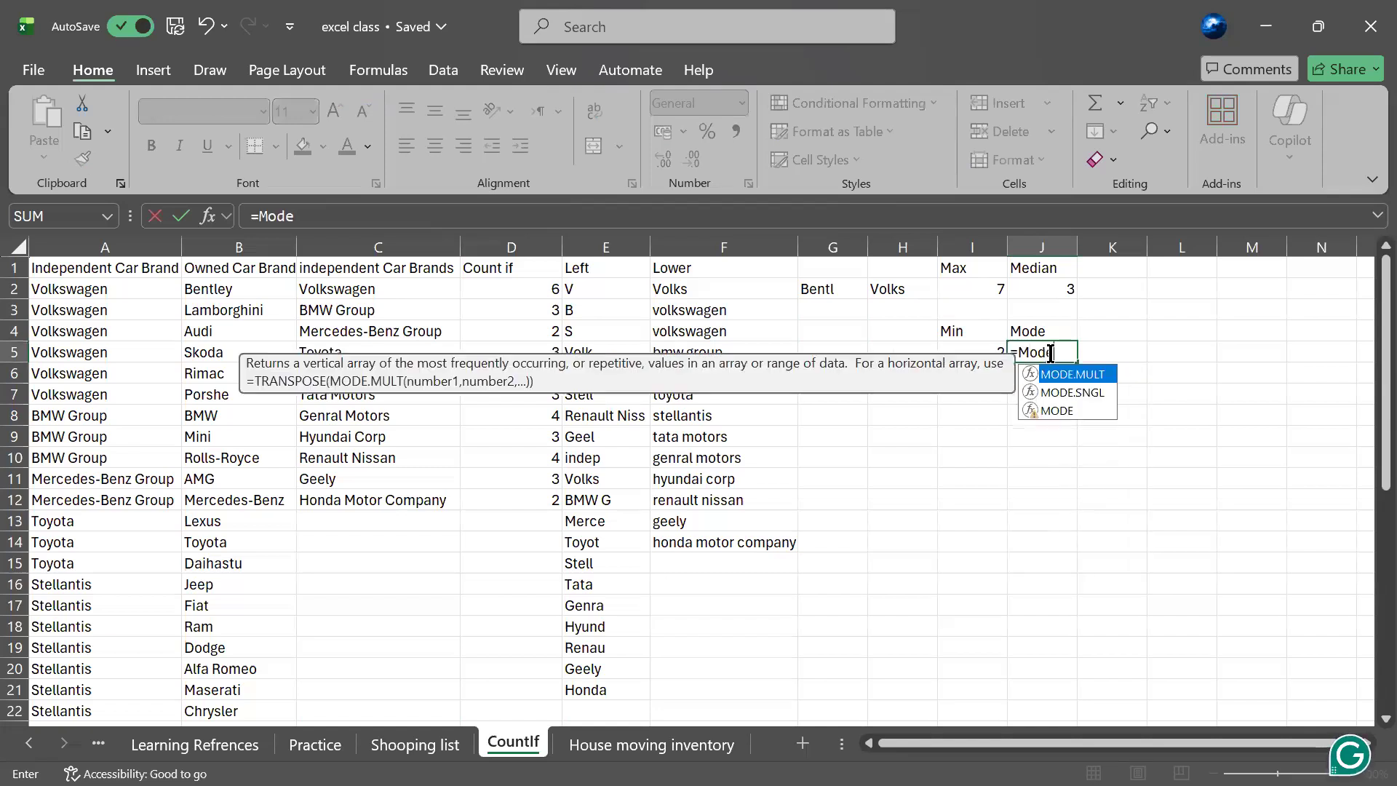
click(1059, 411)
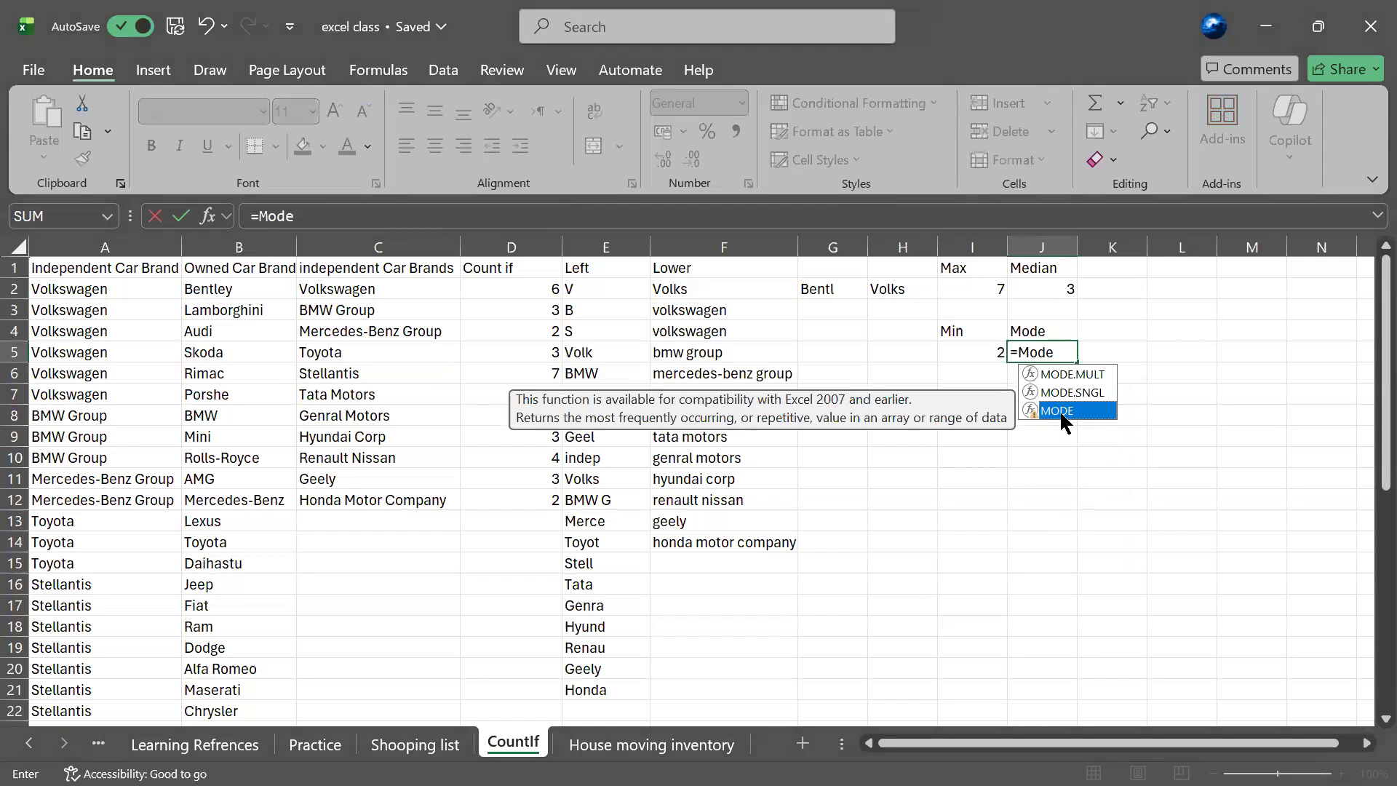
double_click(1059, 410)
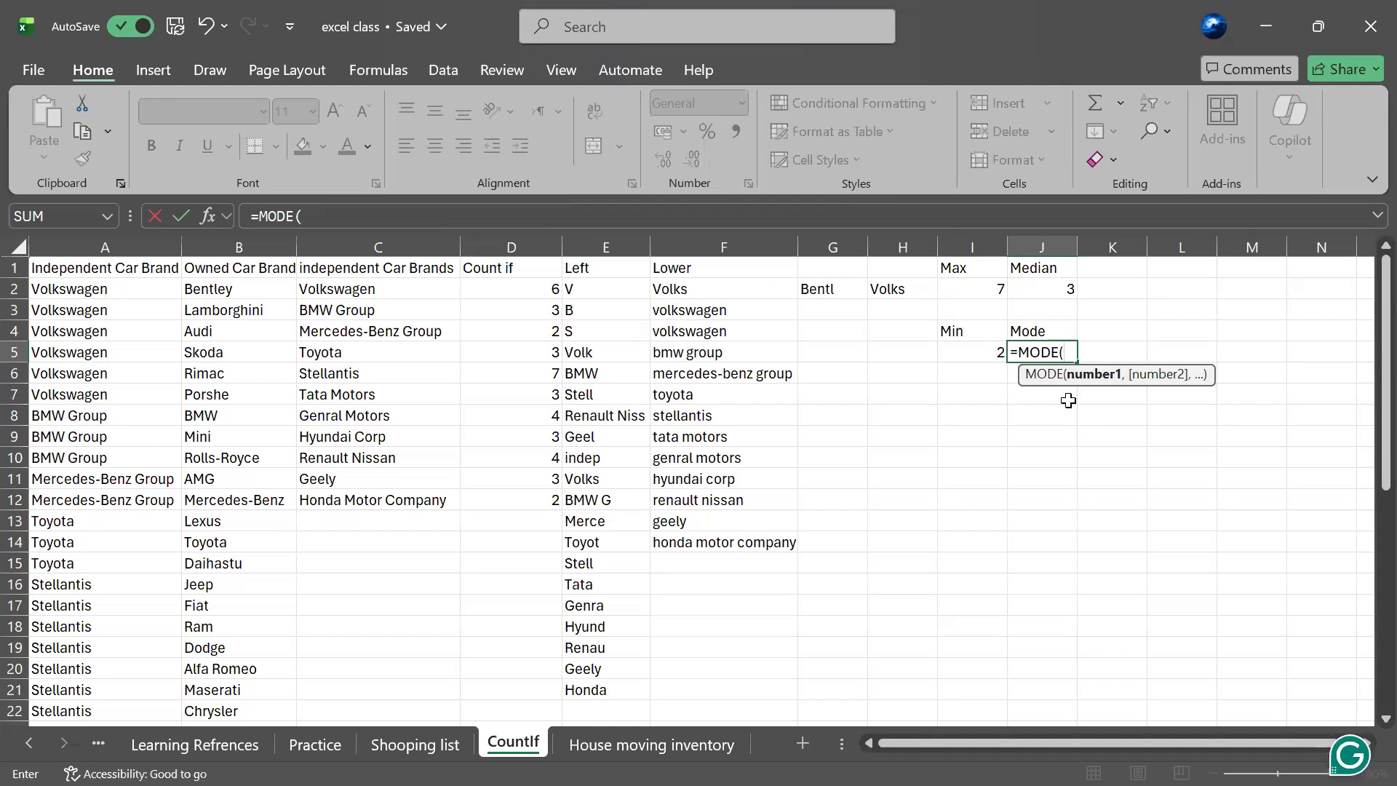
key(Return)
click(701, 464)
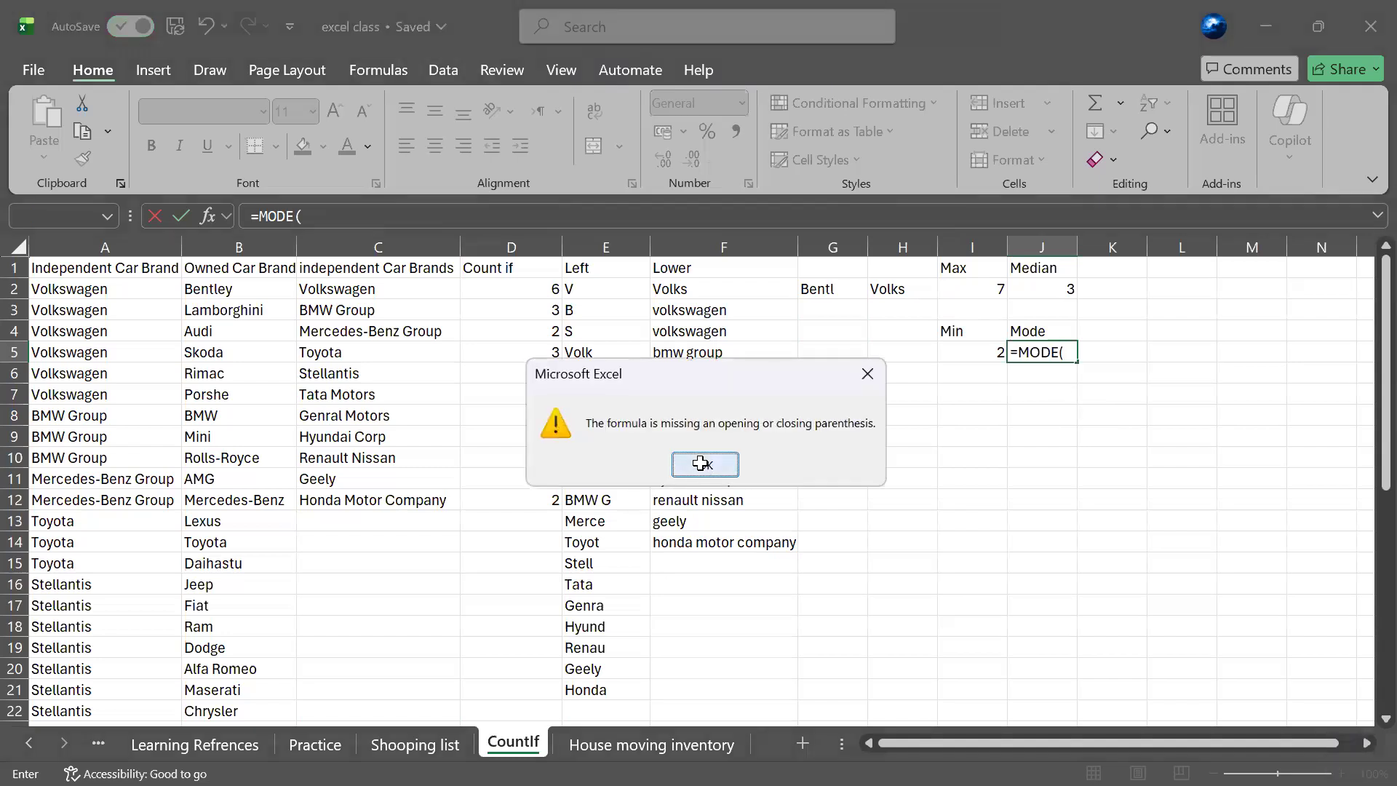
- Complete the MODE formula in J5 with the range D2:D12 and enter it
click(1064, 352)
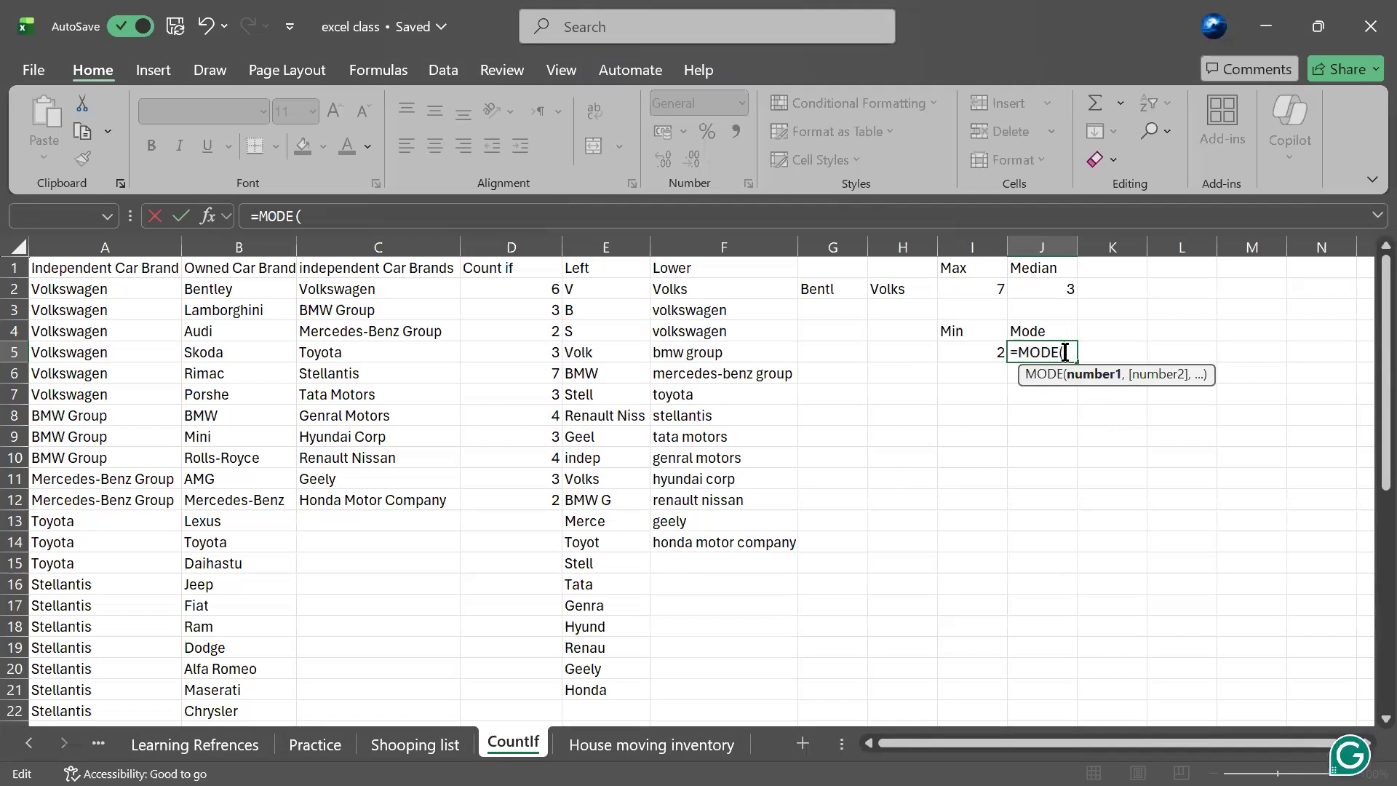
text(D2)
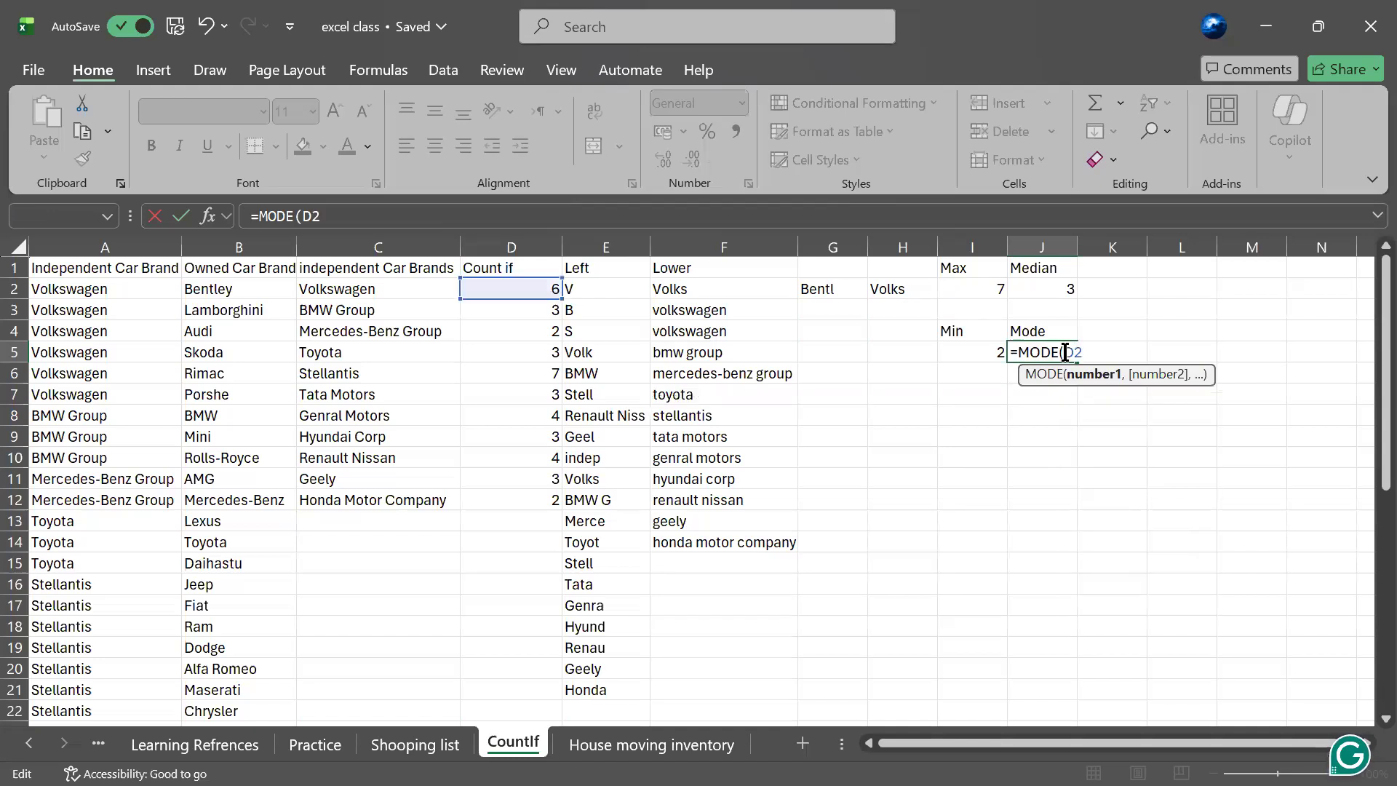
text(:D12))
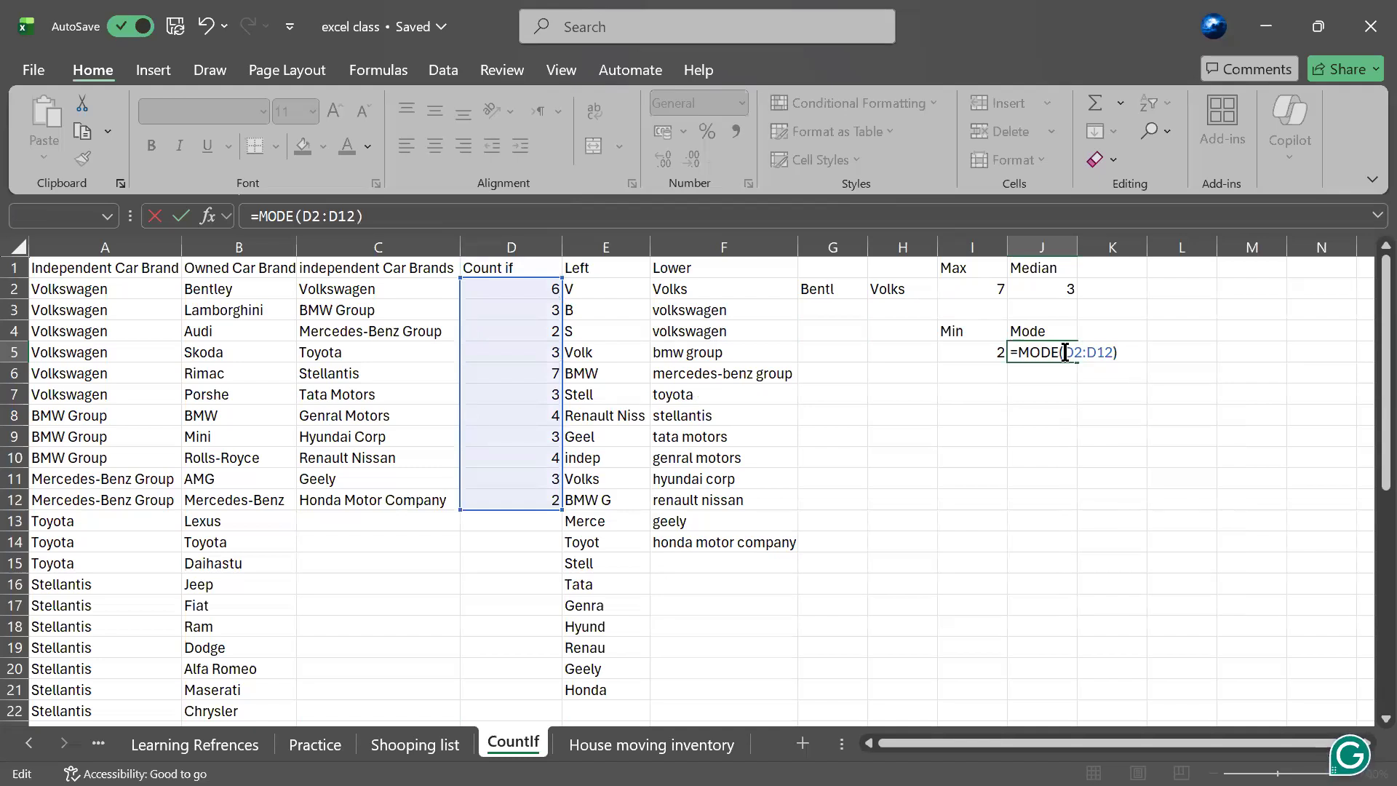
key(BackSpace)
key(BackSpace)
key(BackSpace)
key(BackSpace)
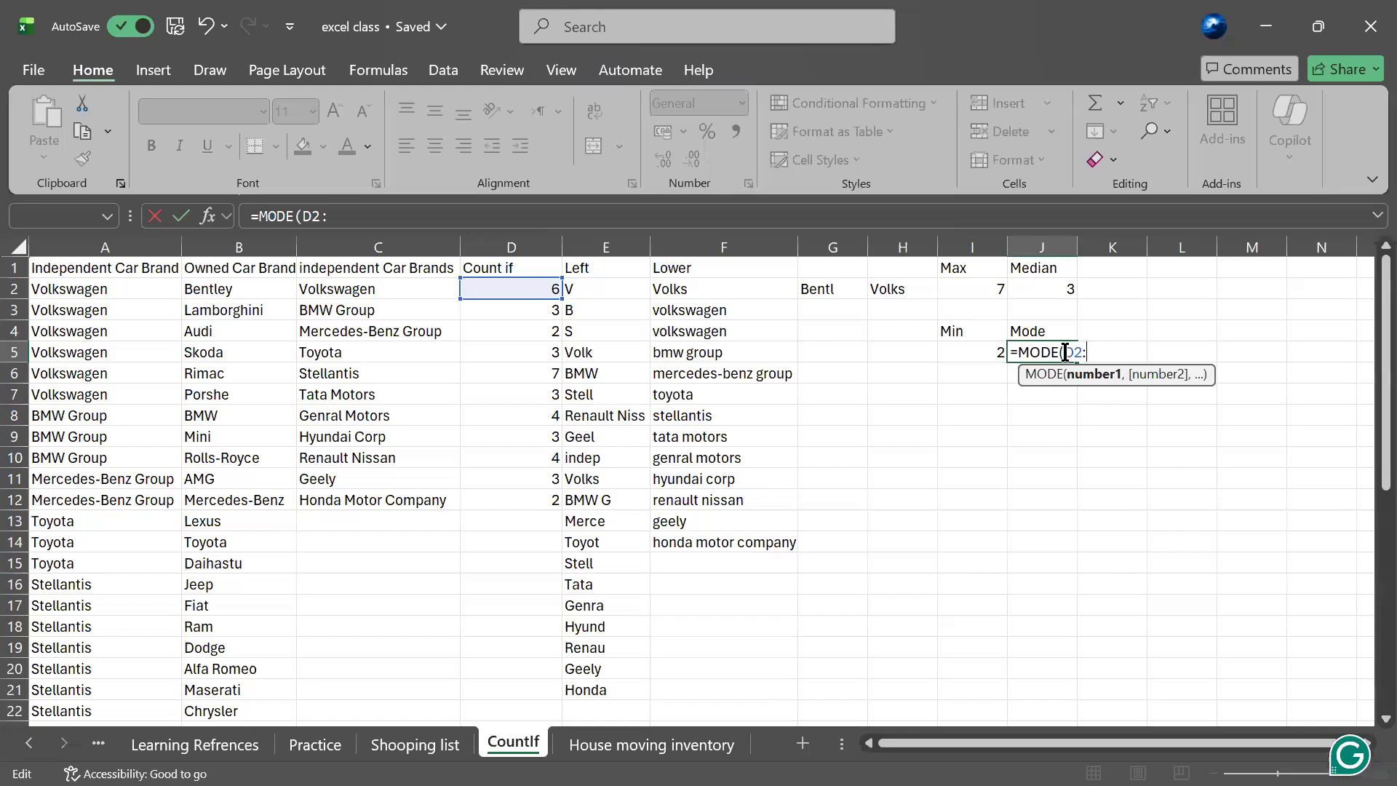
text(D12)
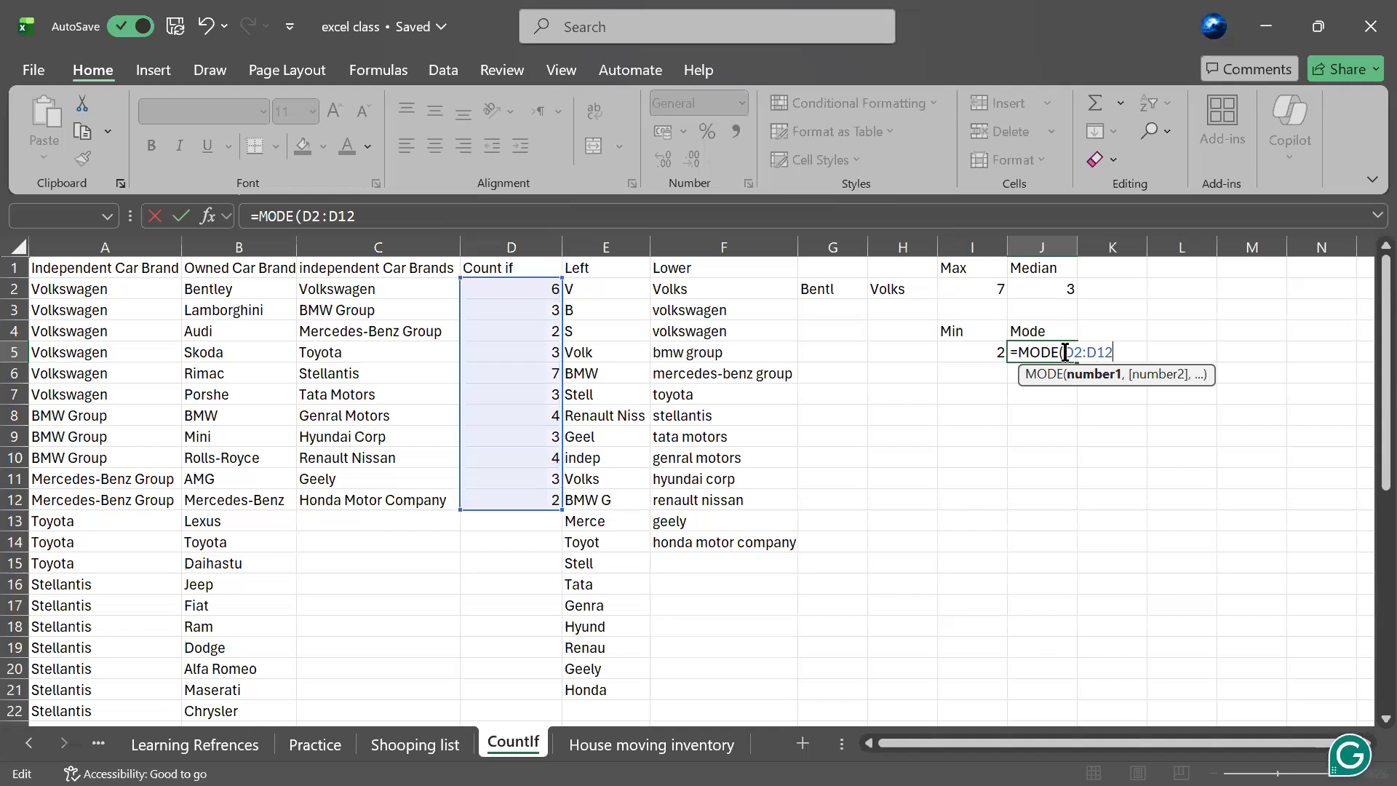
text(,)
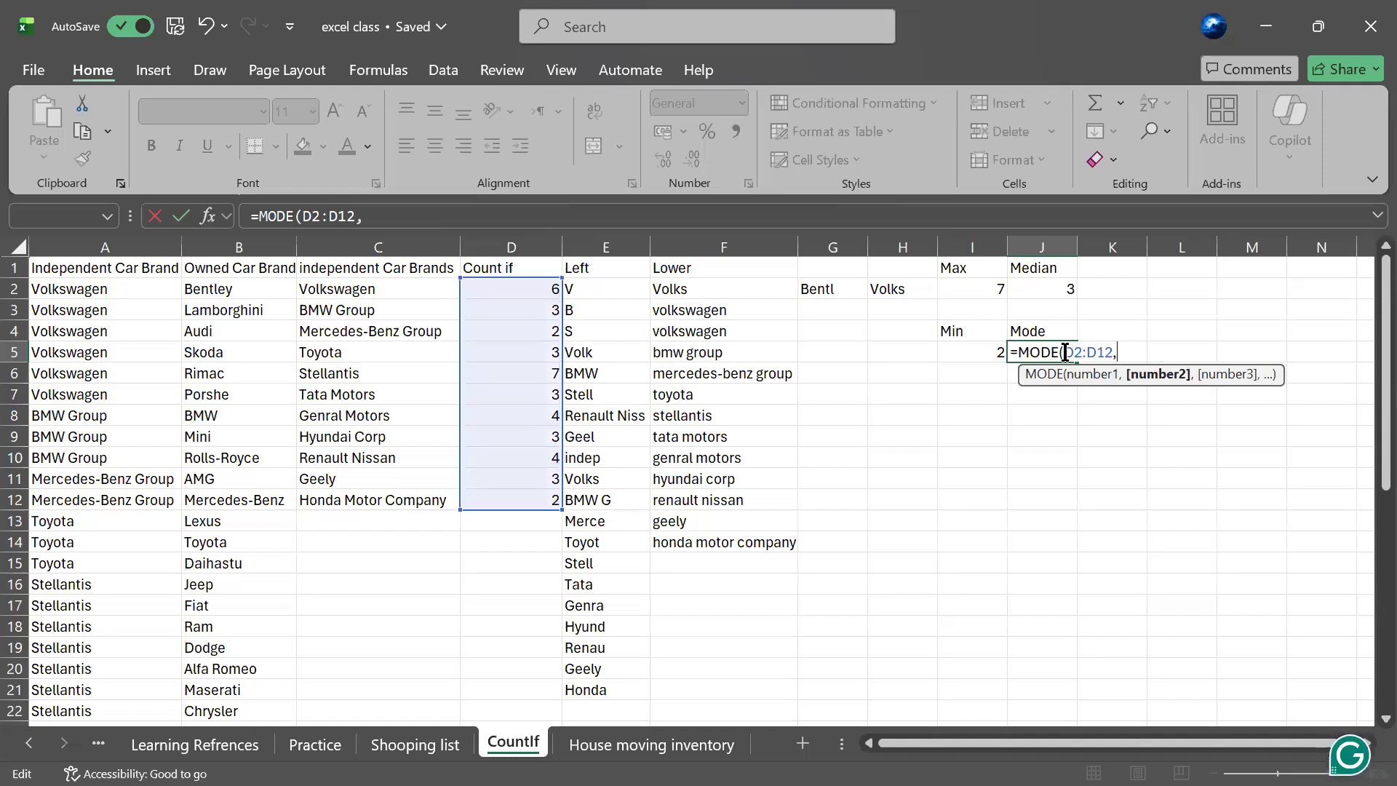
key(BackSpace)
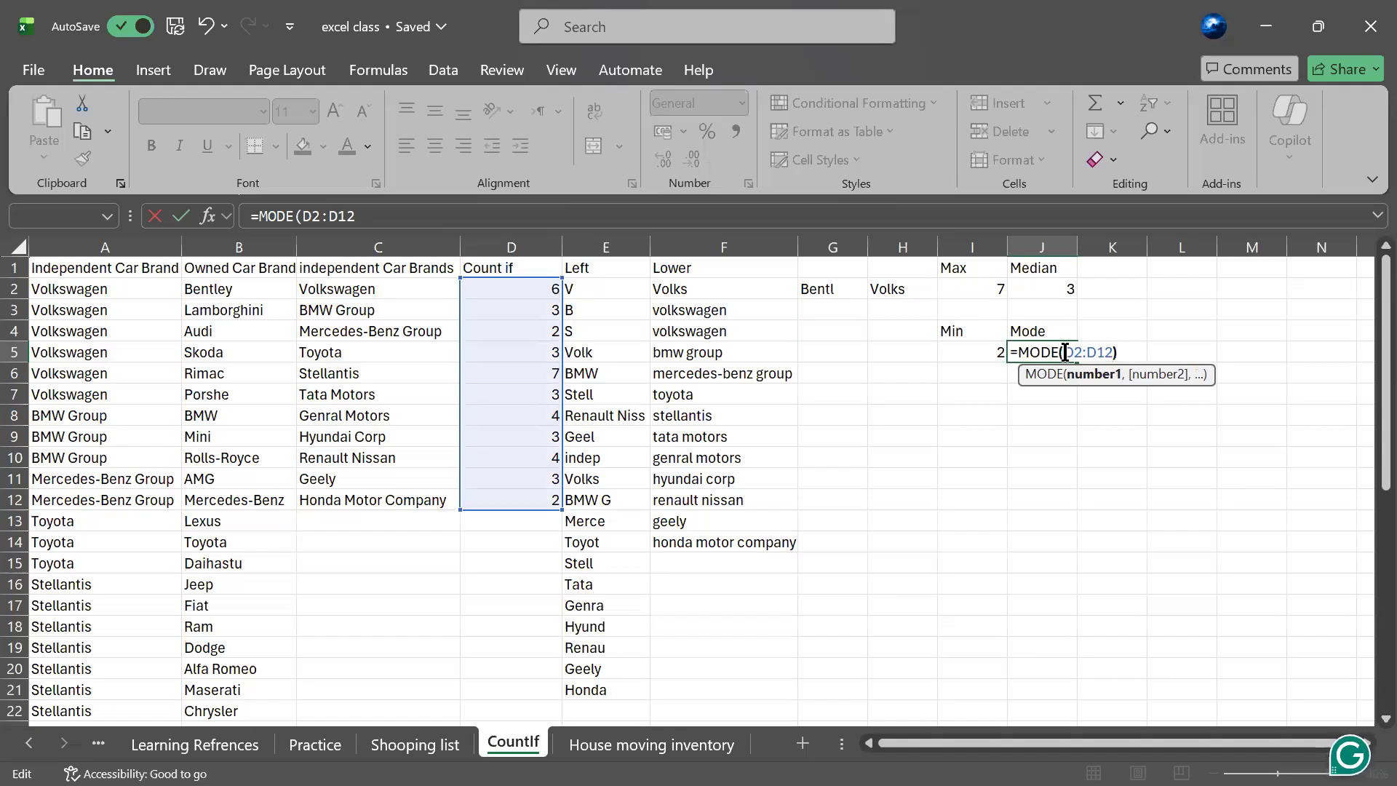
text())
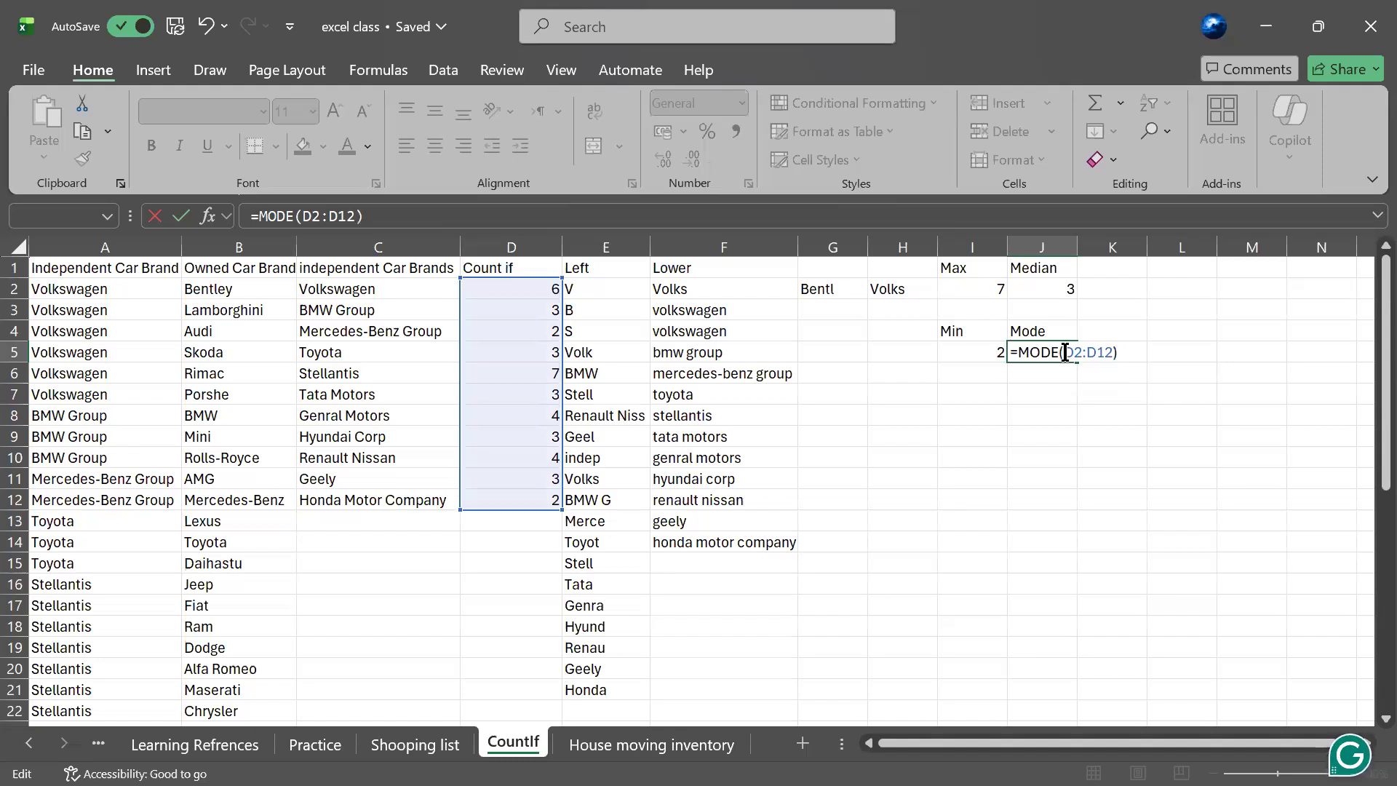
key(Return)
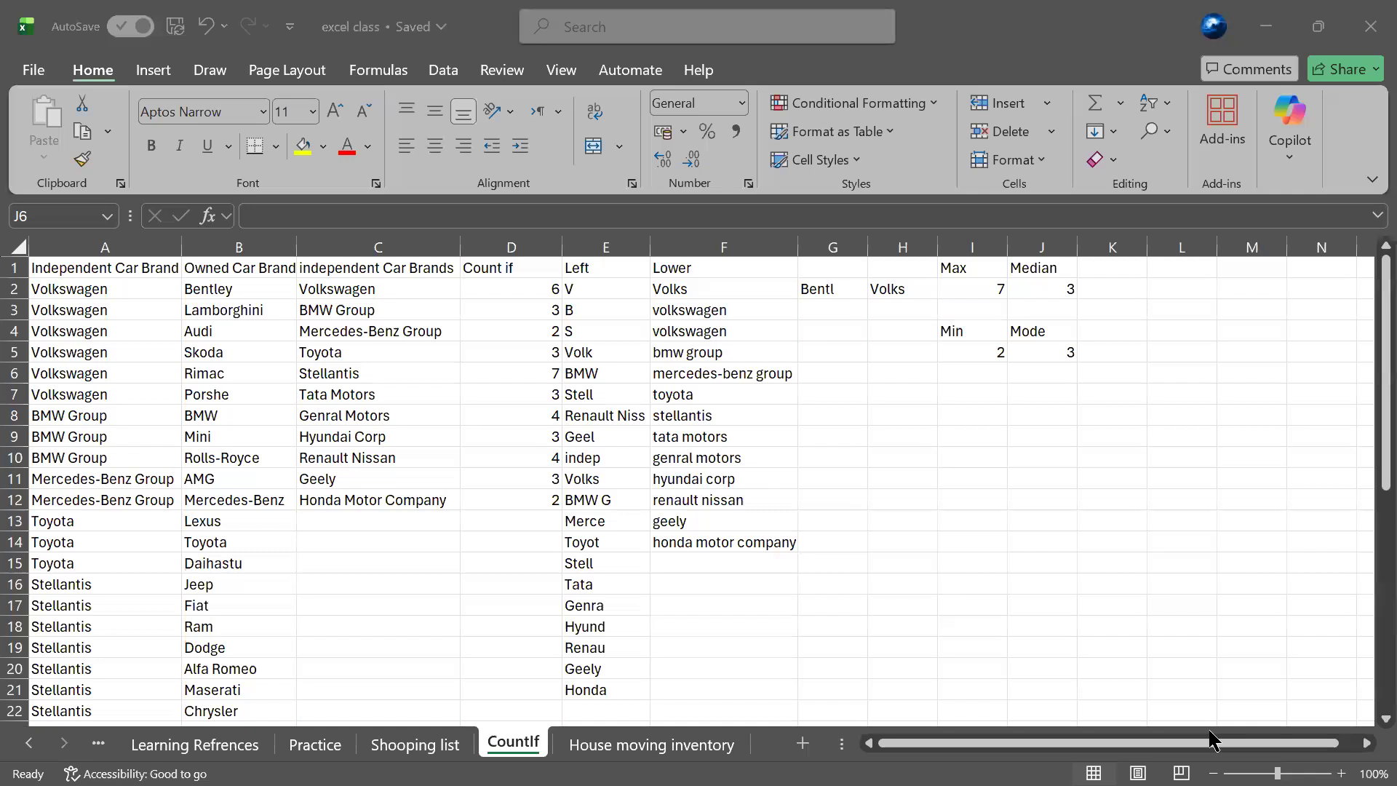
key(super)
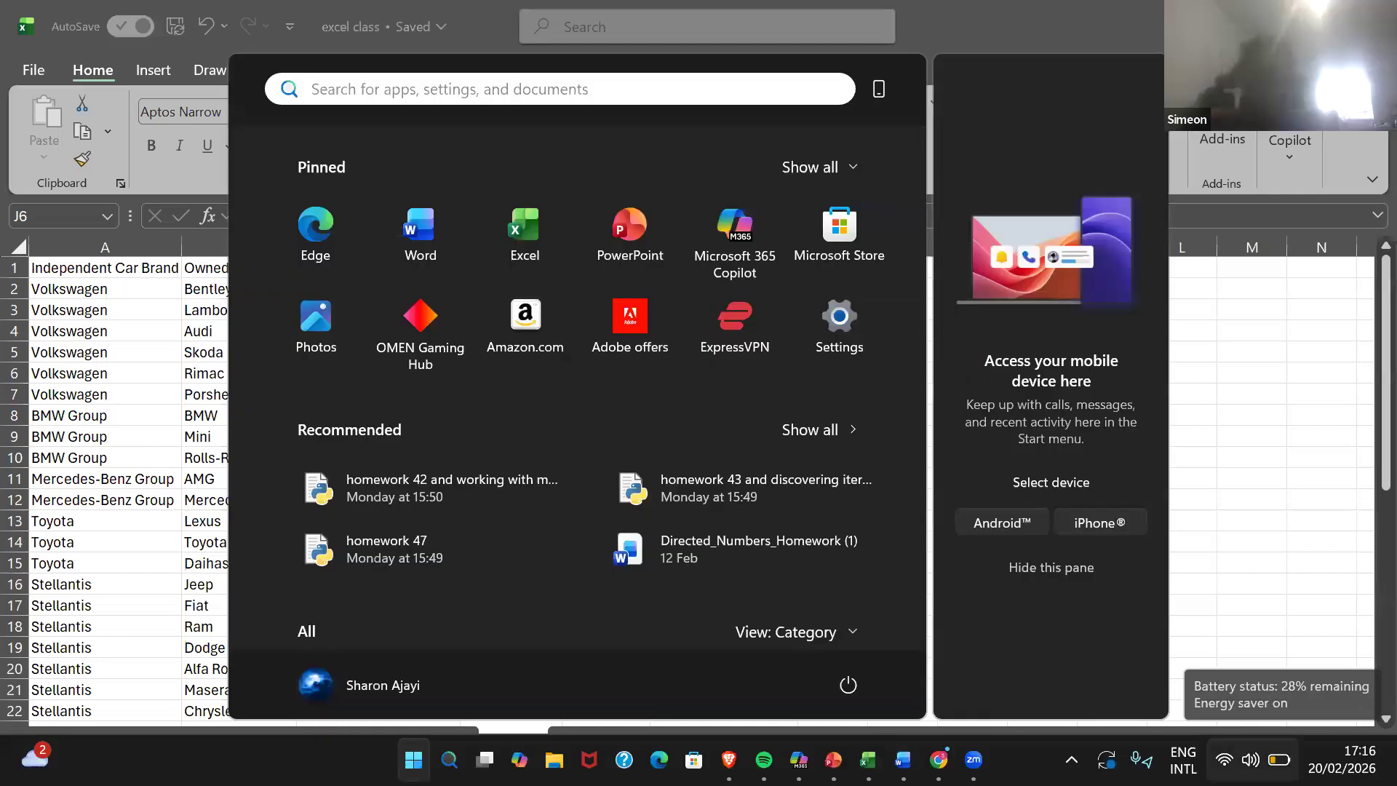
key(super)
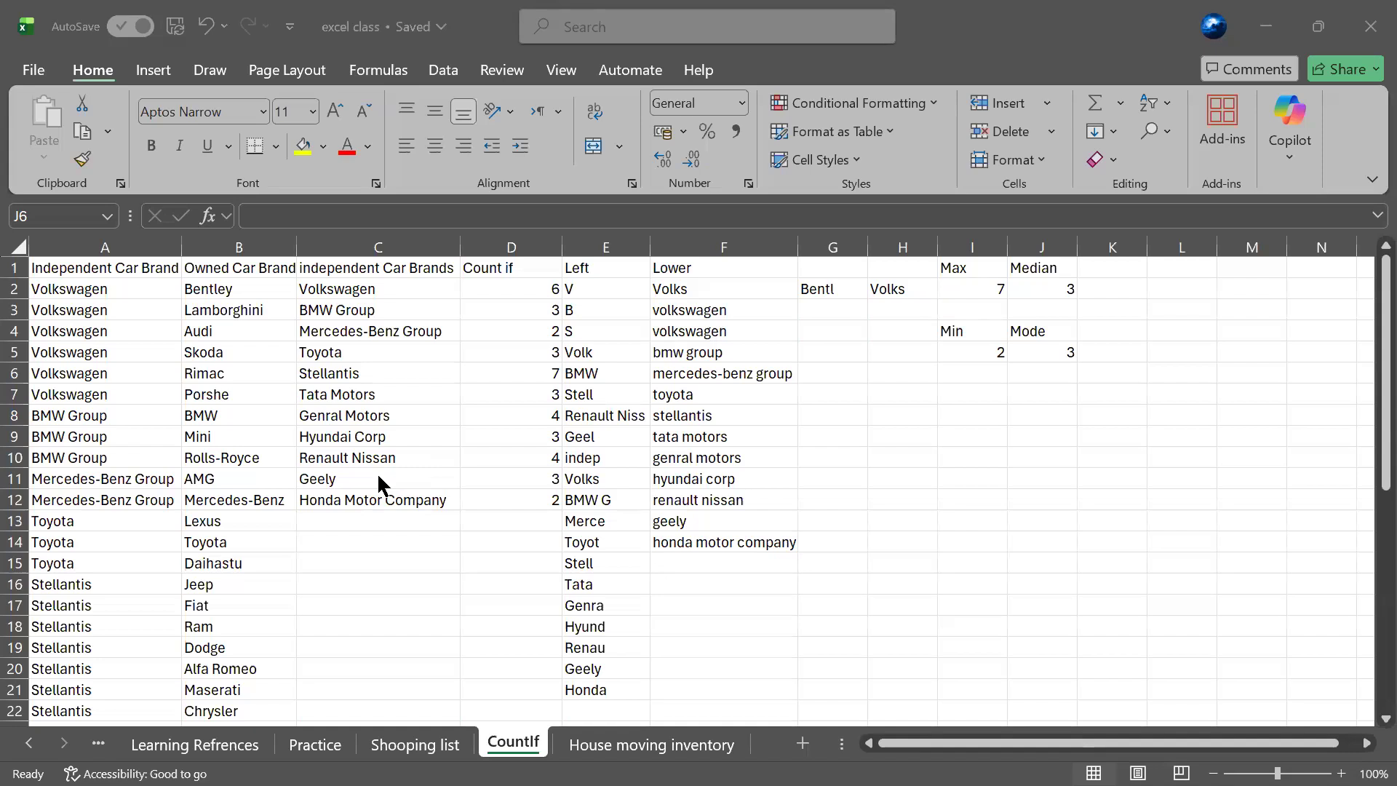
click(2, 10)
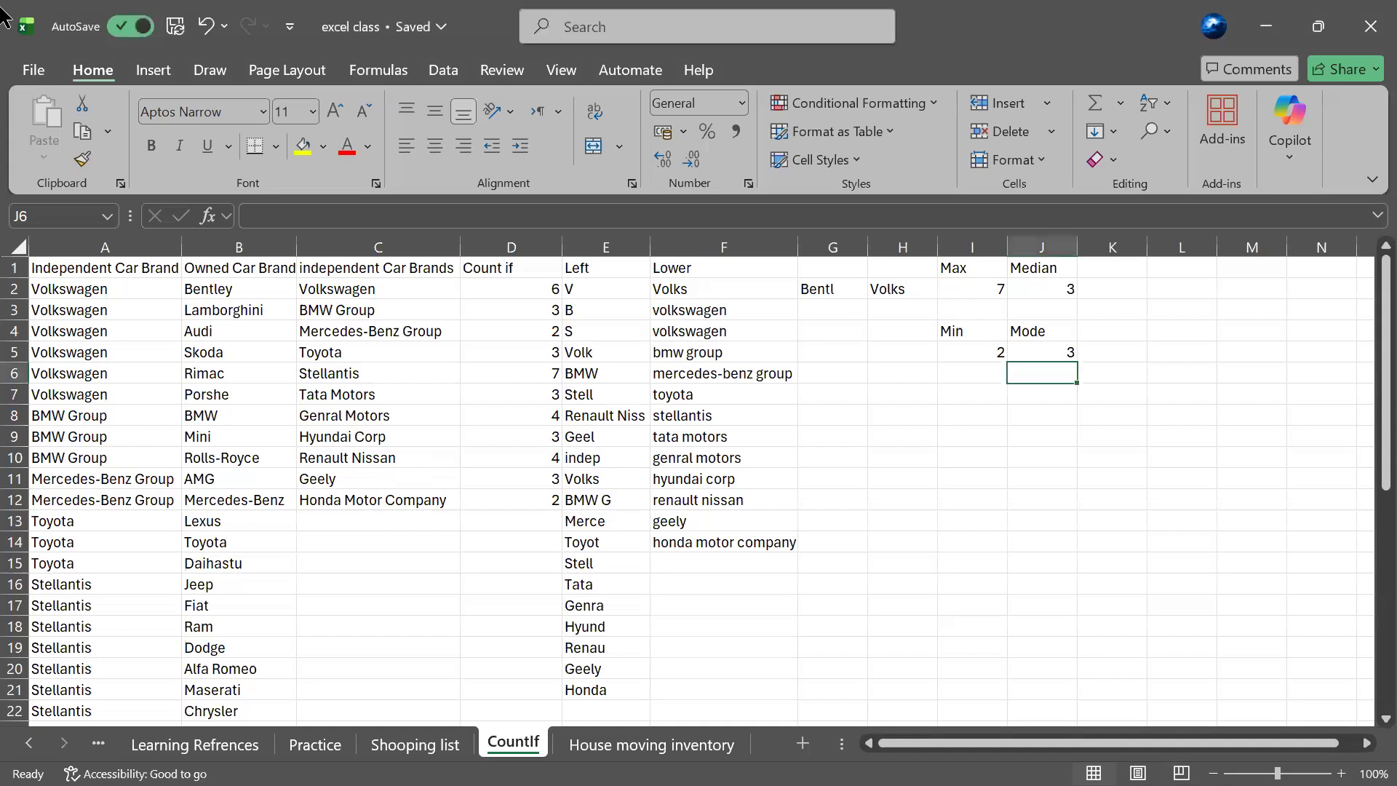
click(2, 9)
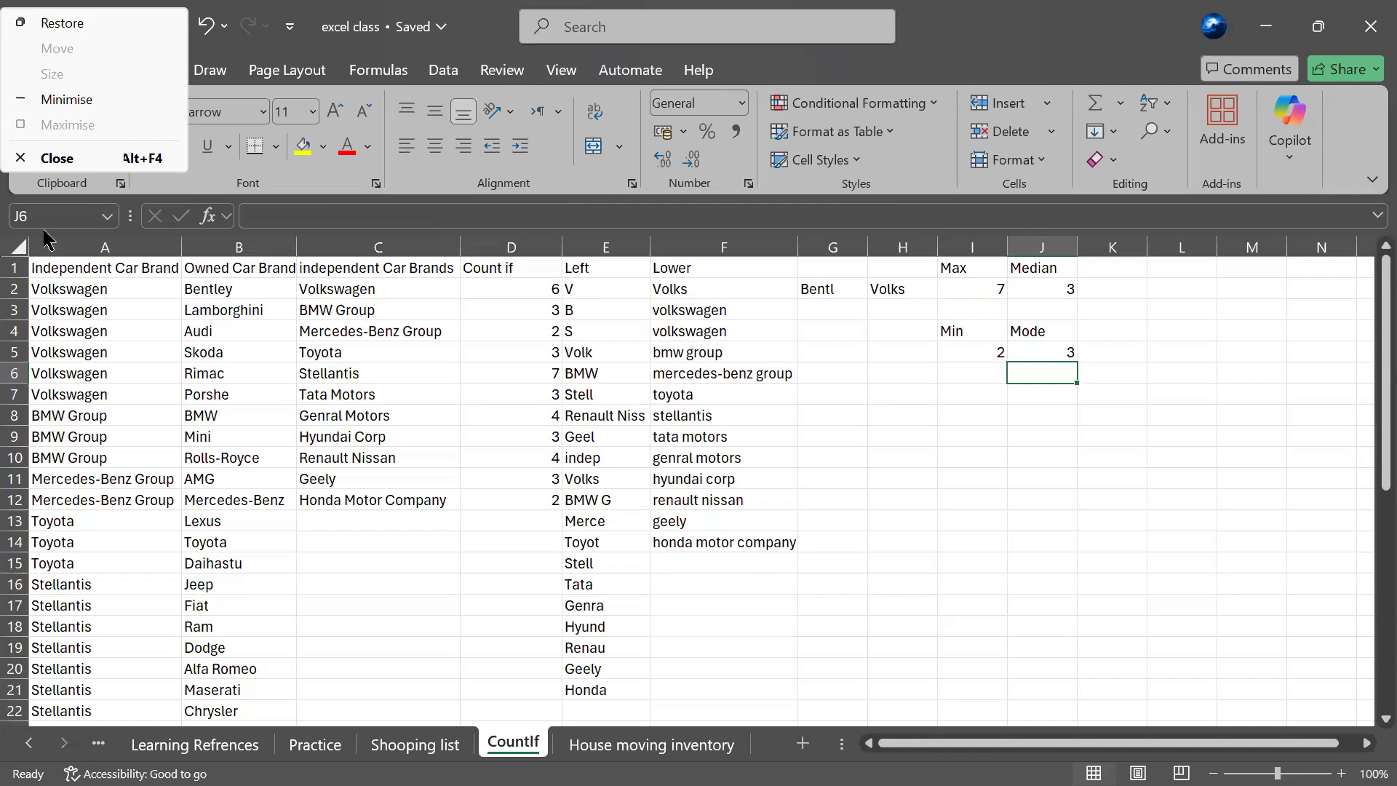
click(185, 353)
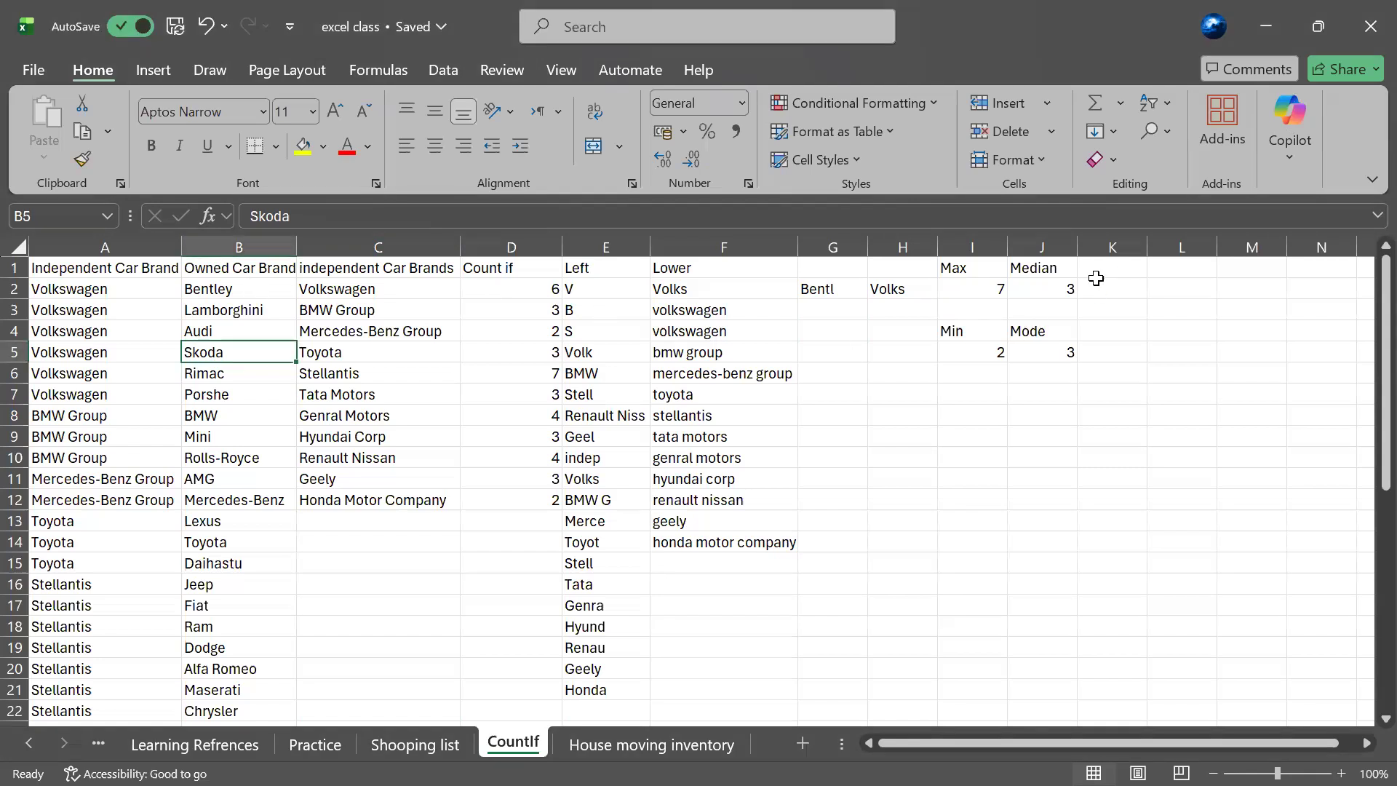
- Add the heading OR in cell K1, next to the Median heading
click(1103, 282)
click(1099, 269)
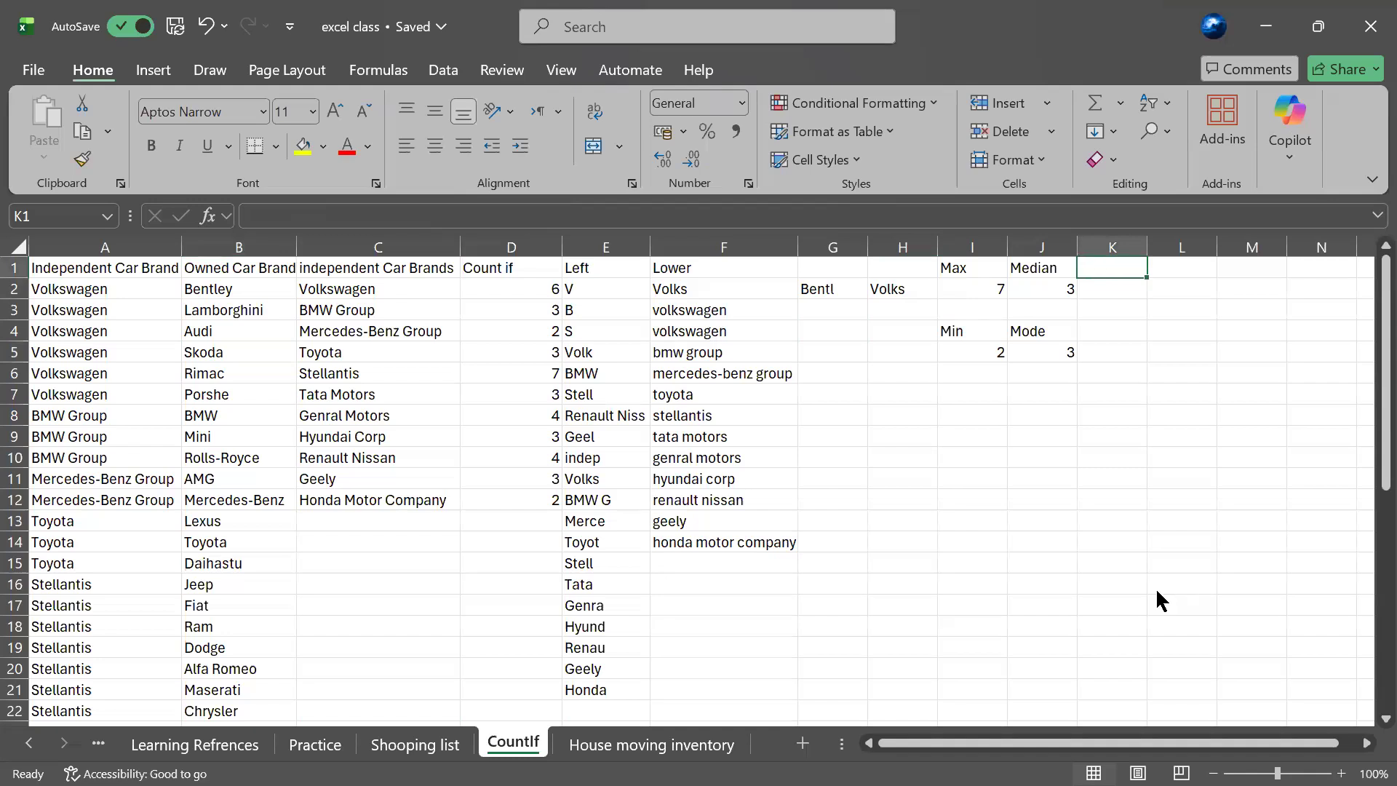
text(OR)
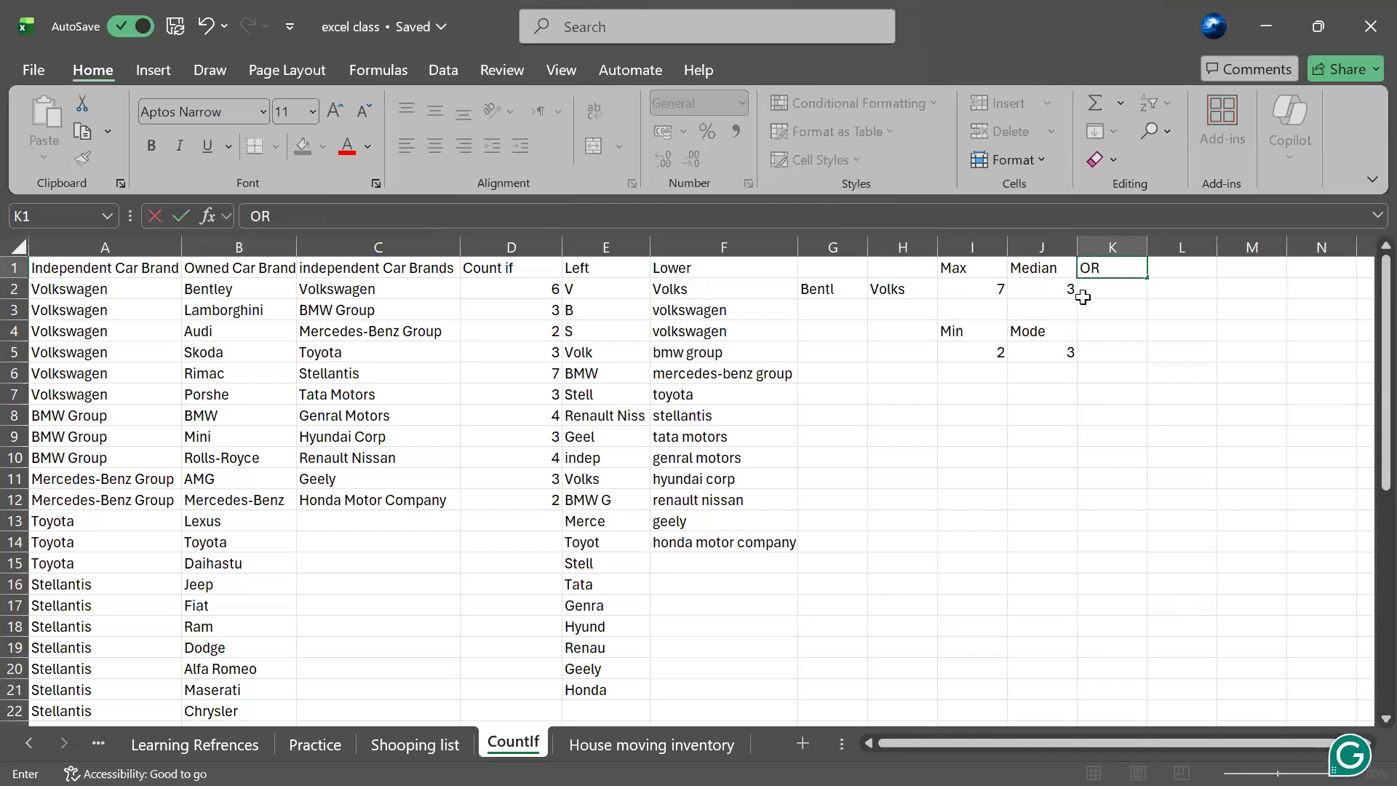
- Start a formula in K2, under the OR heading, using the OR function
click(1097, 289)
text(=)
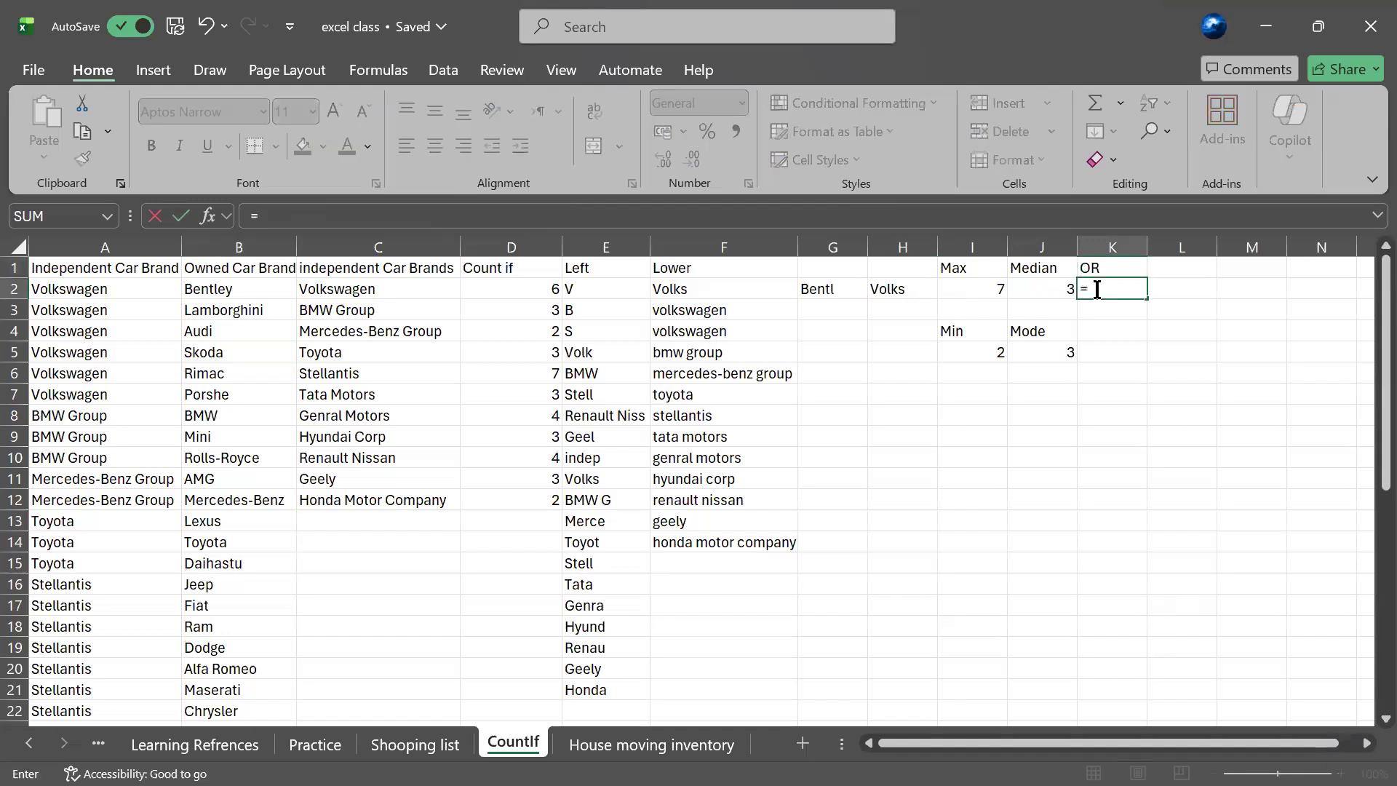
text(OR)
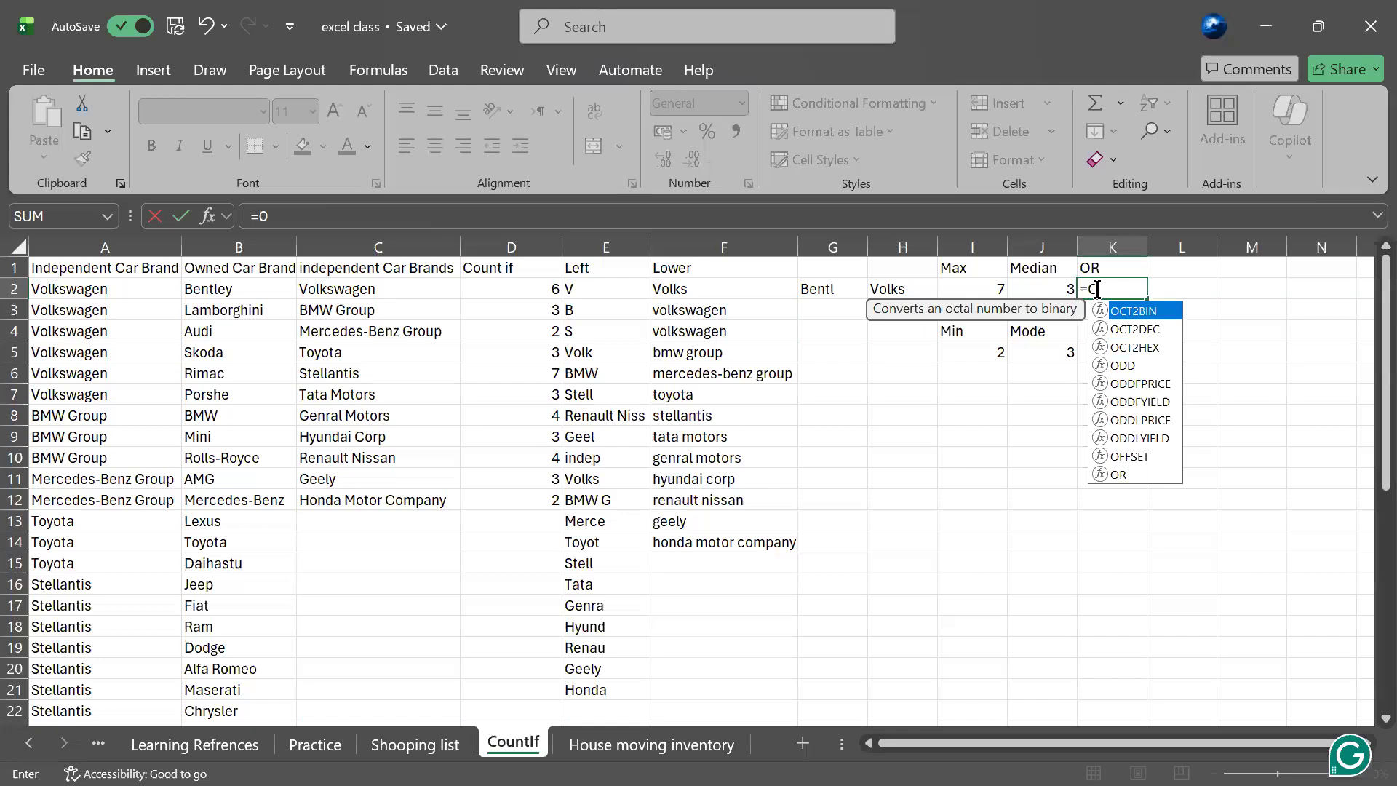
click(1117, 285)
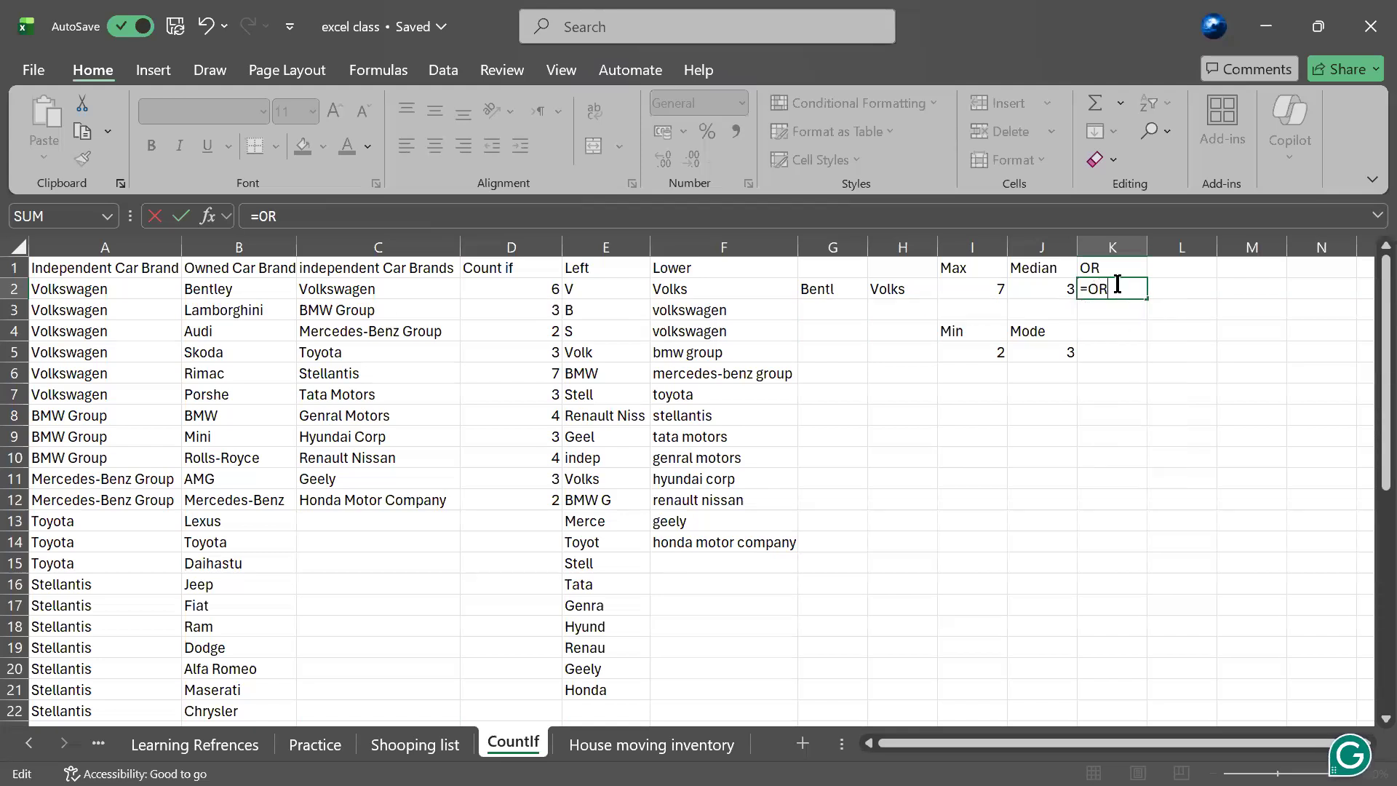
key(BackSpace)
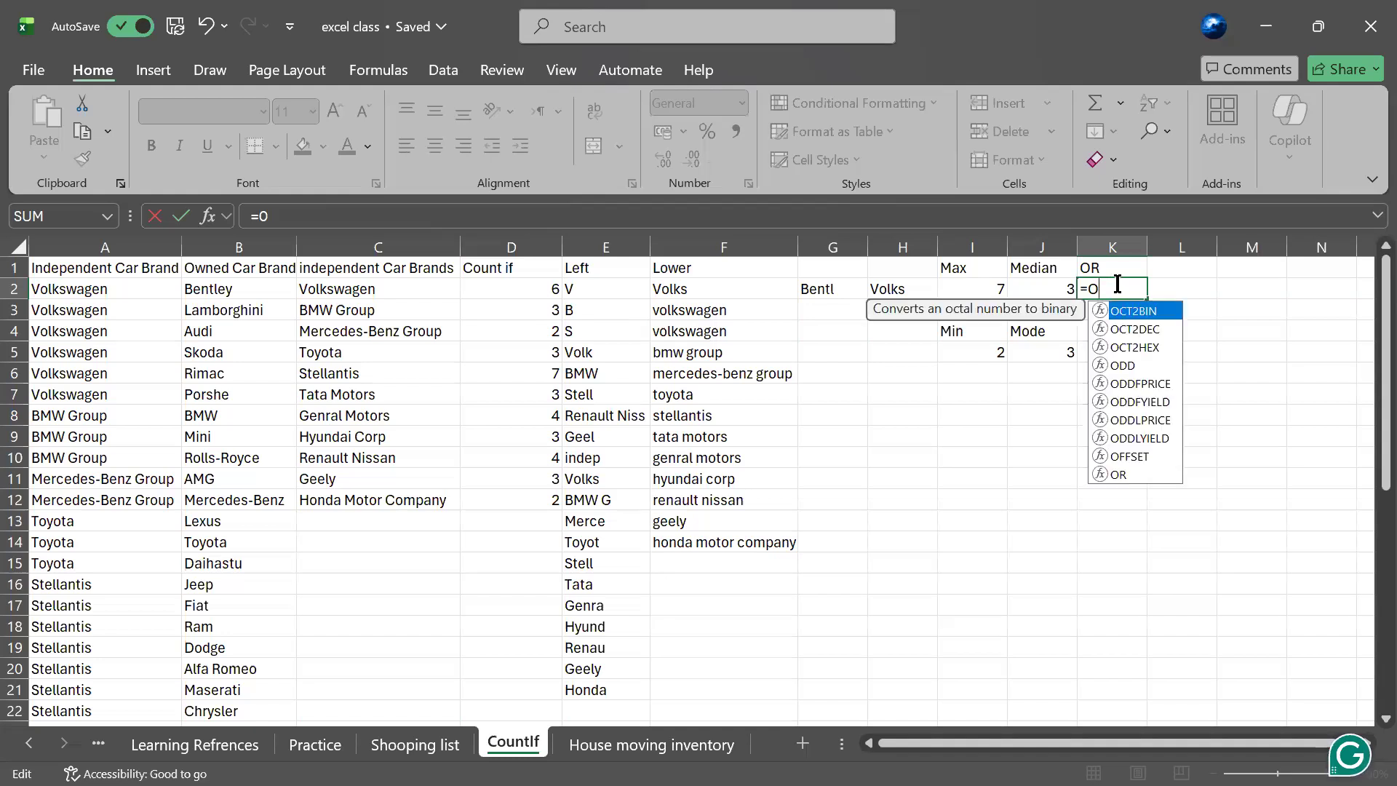
click(1129, 475)
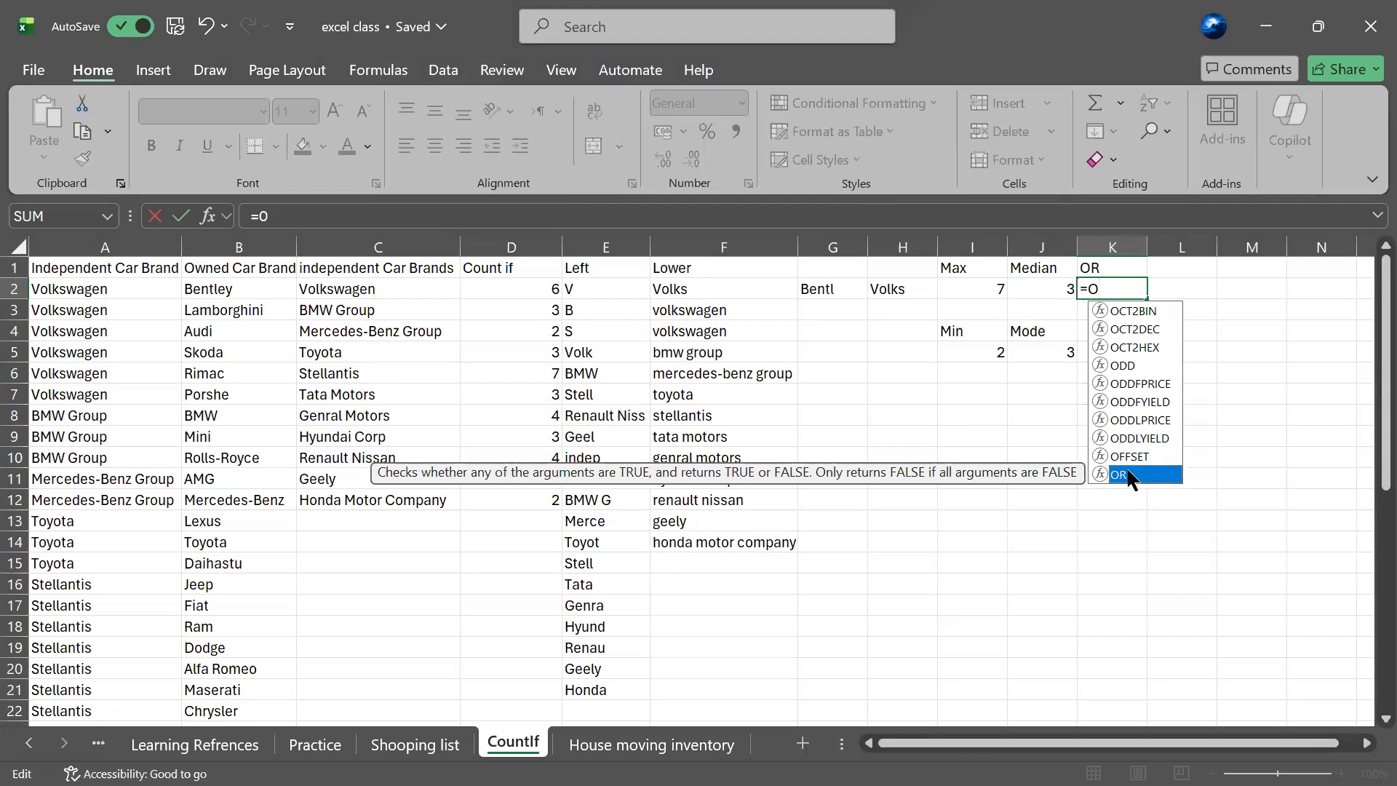
key(Tab)
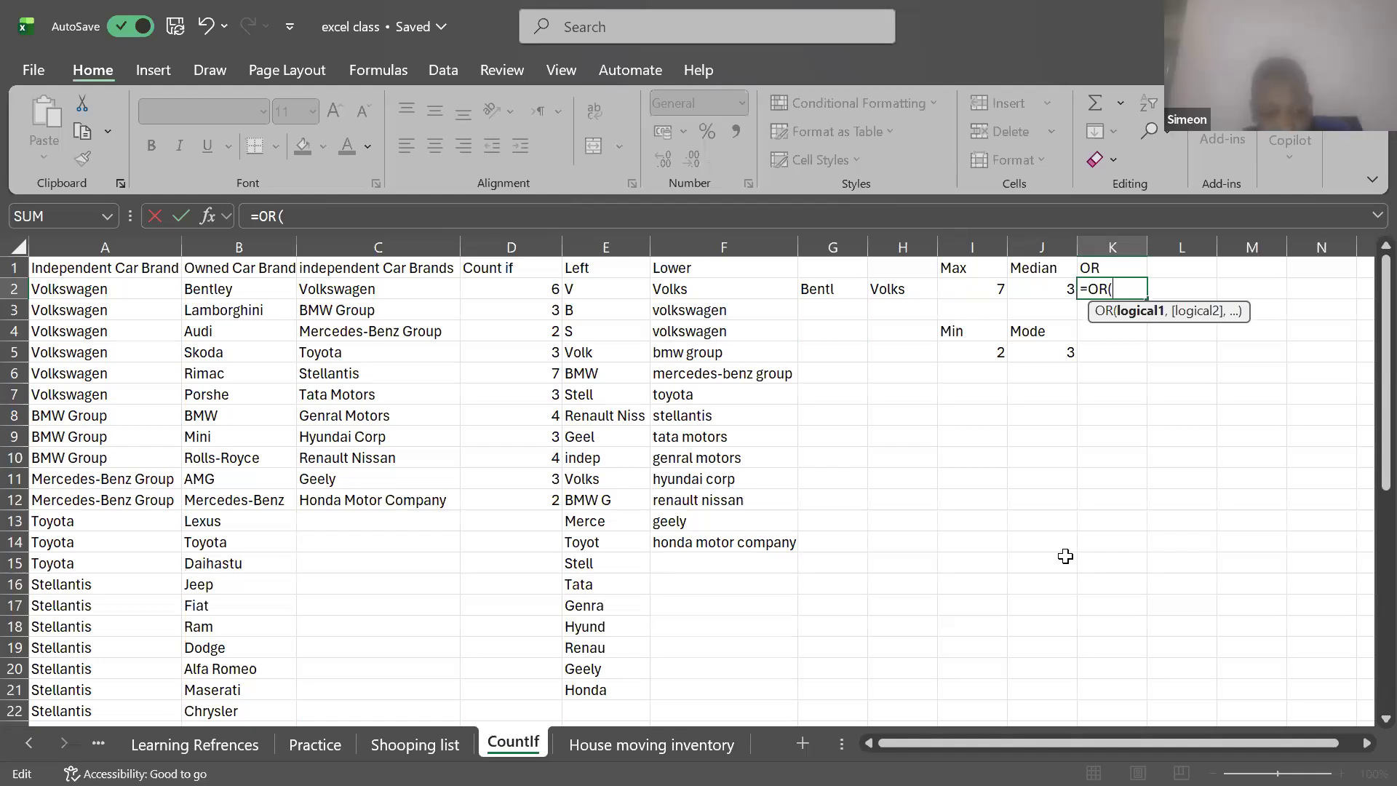
- Enter D2>D8 as the first logical condition of the OR formula in K2
text(D1)
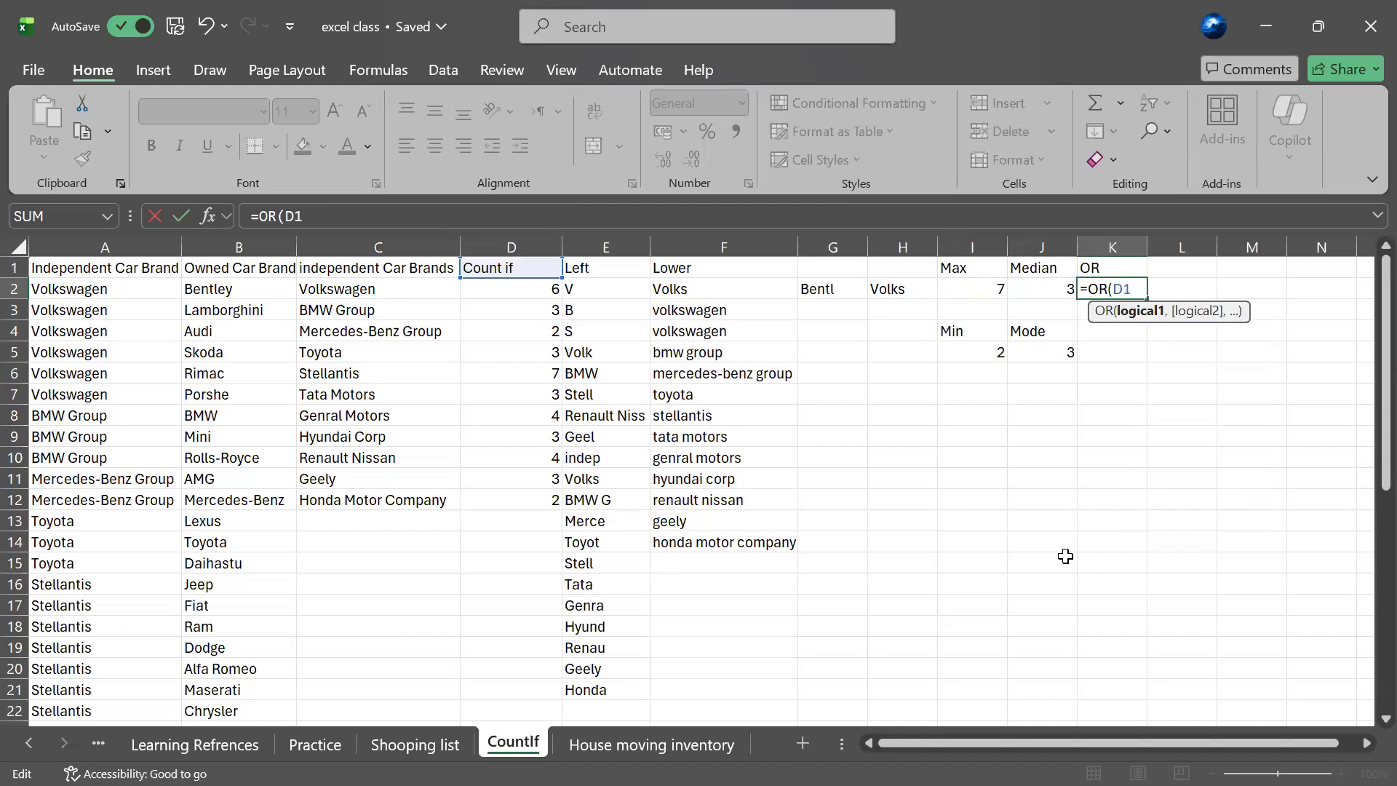
key(BackSpace)
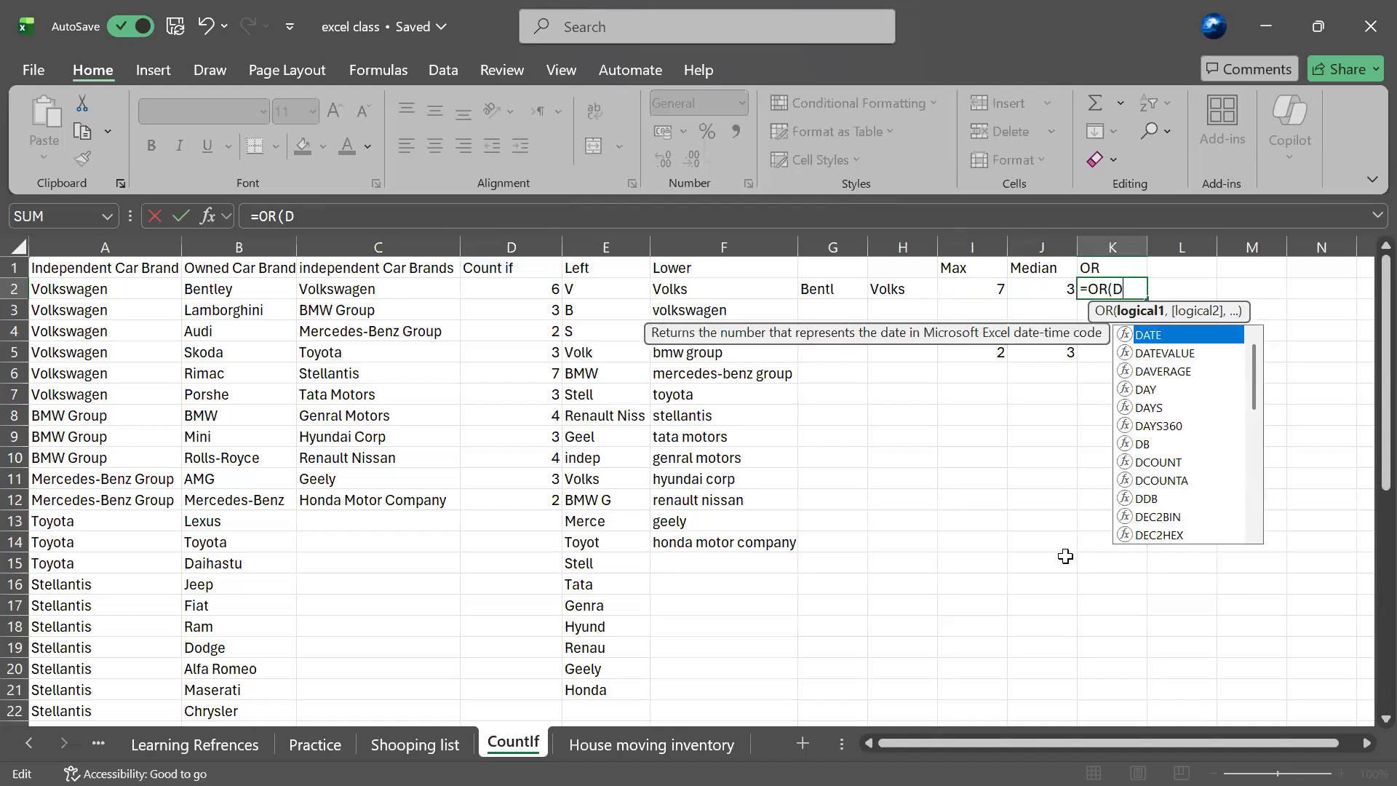
text(2>)
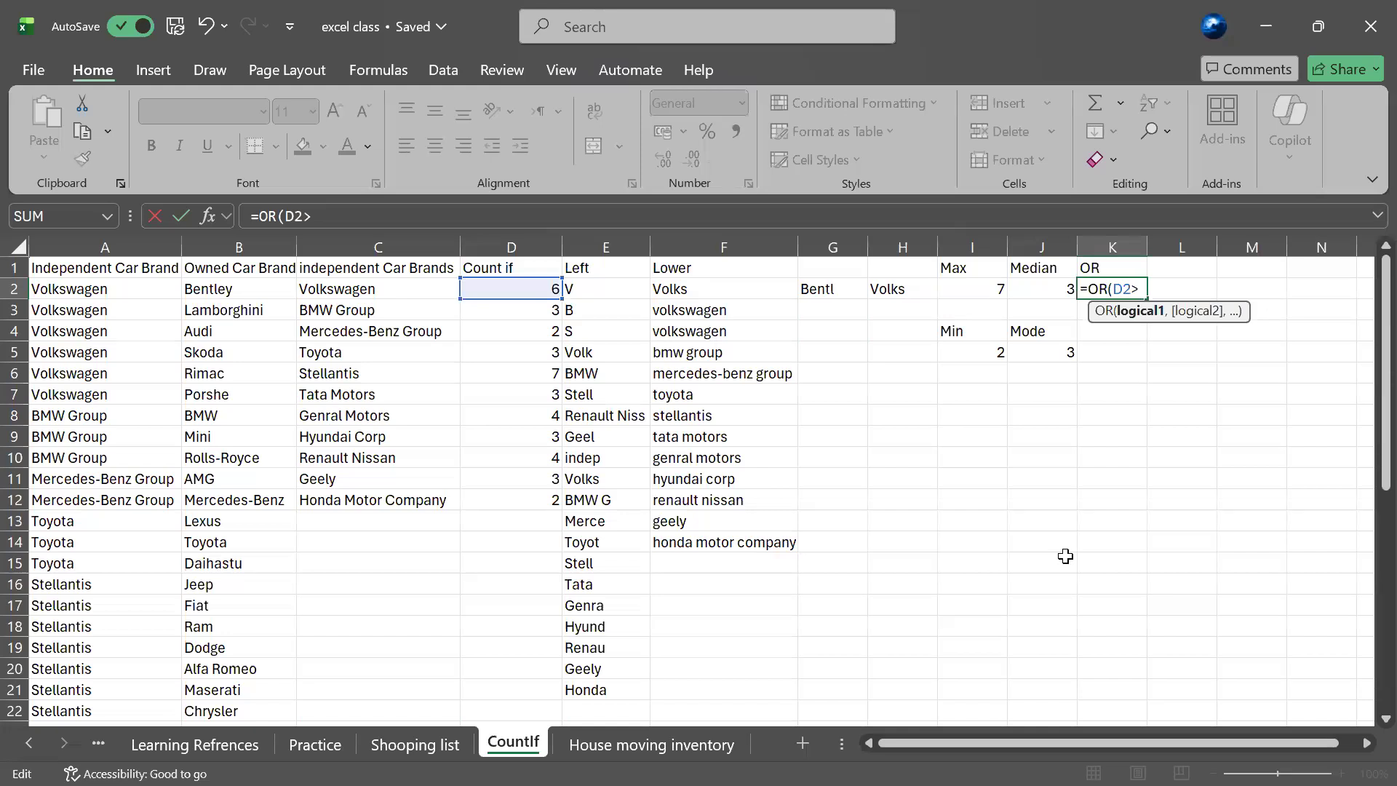
text(5)
key(BackSpace)
text(D8)
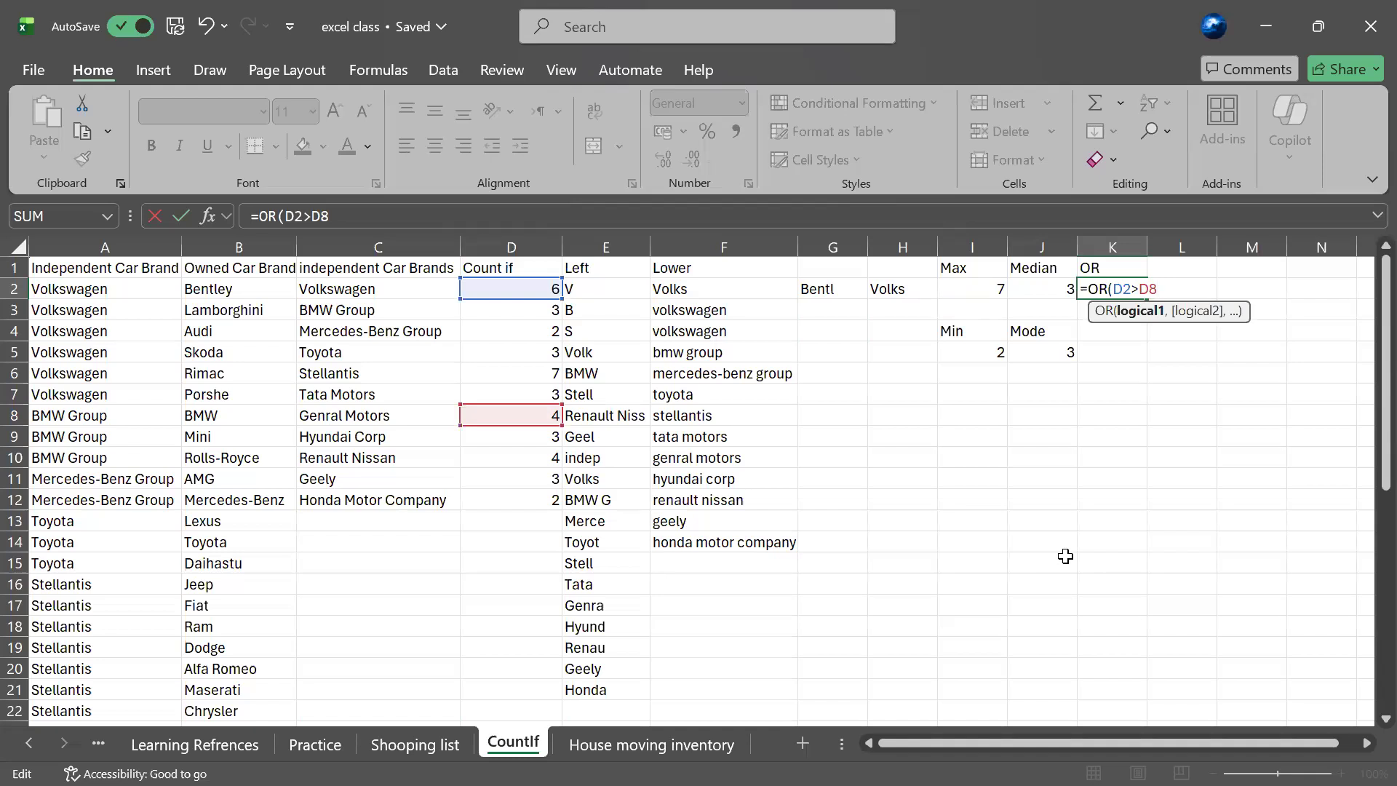
- Add D2<10 as the second condition of the OR formula in K2, close the bracket and enter the formula
text(,)
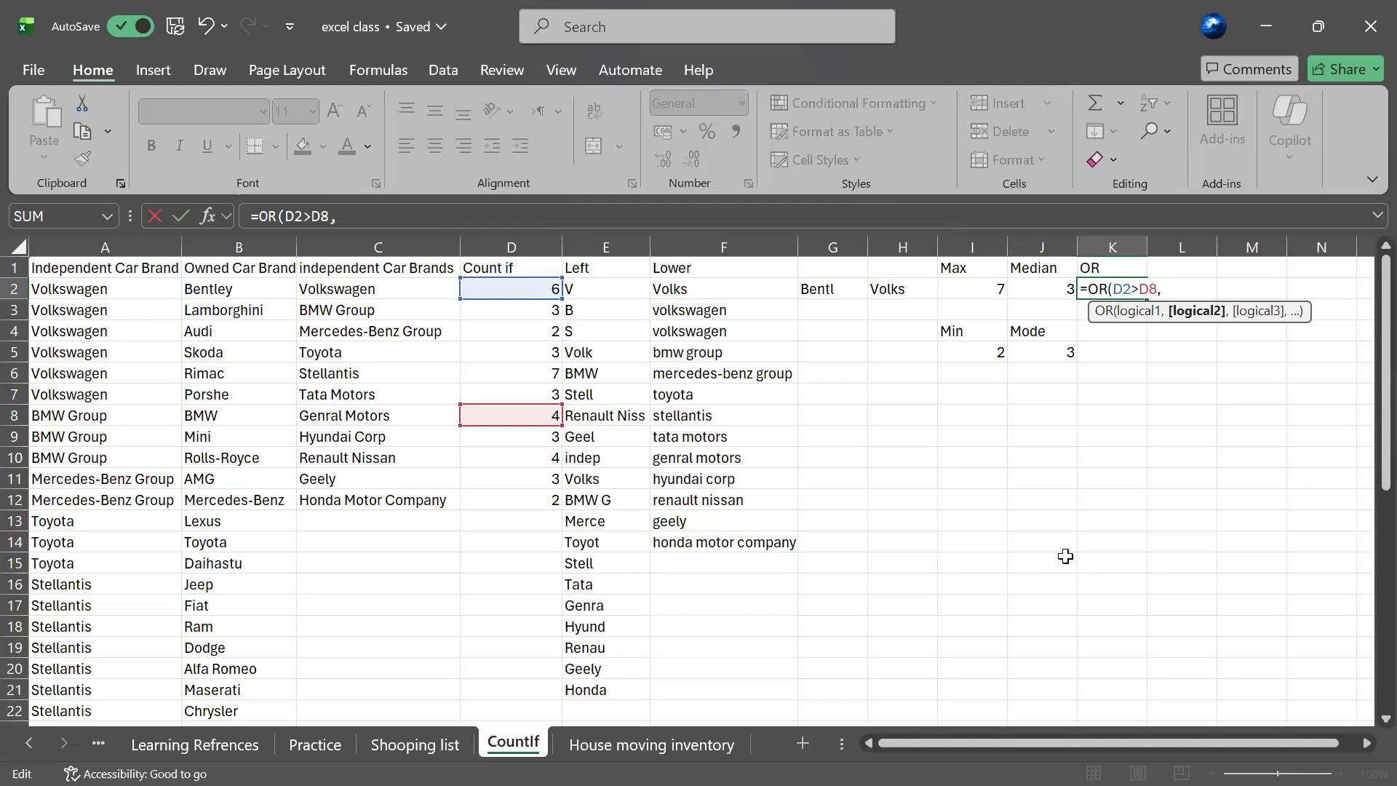
click(1065, 558)
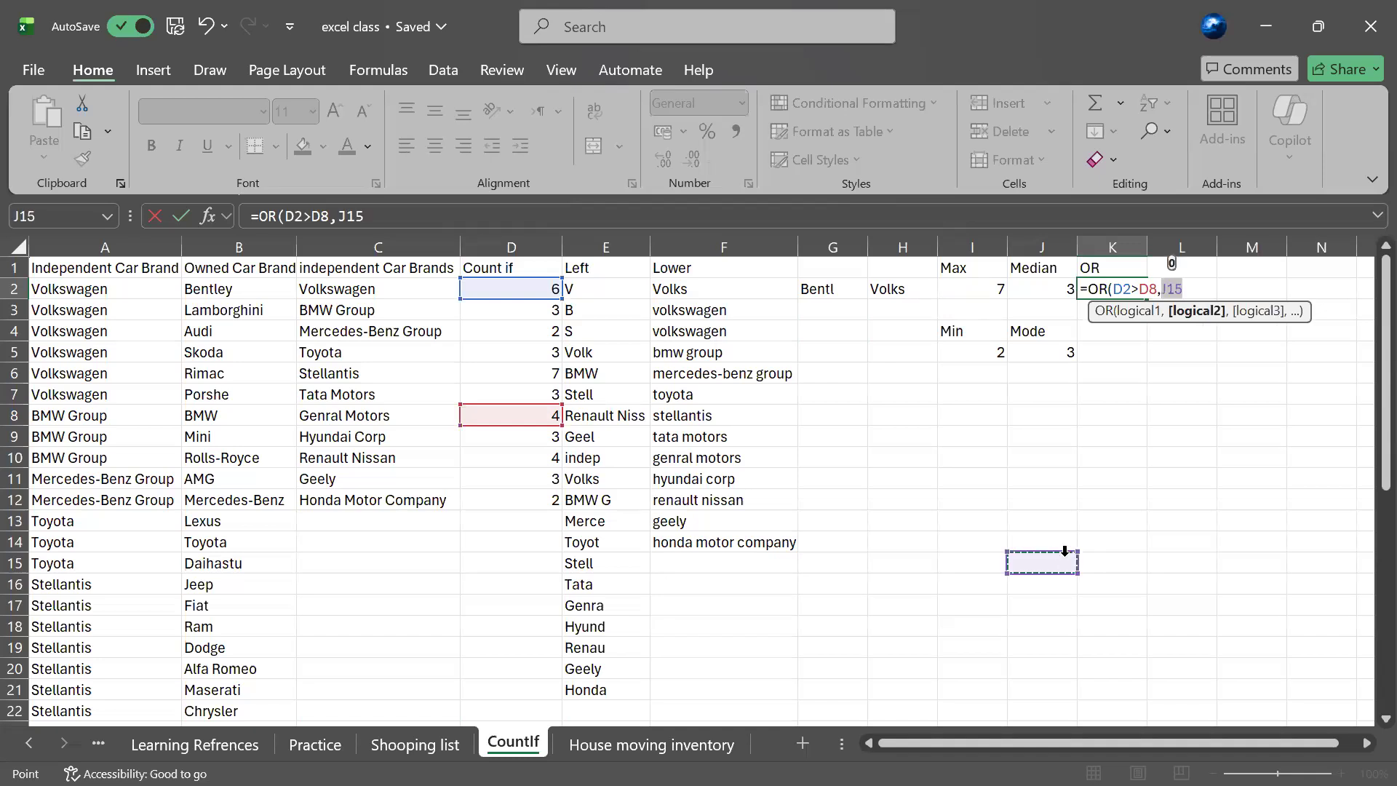
click(1184, 287)
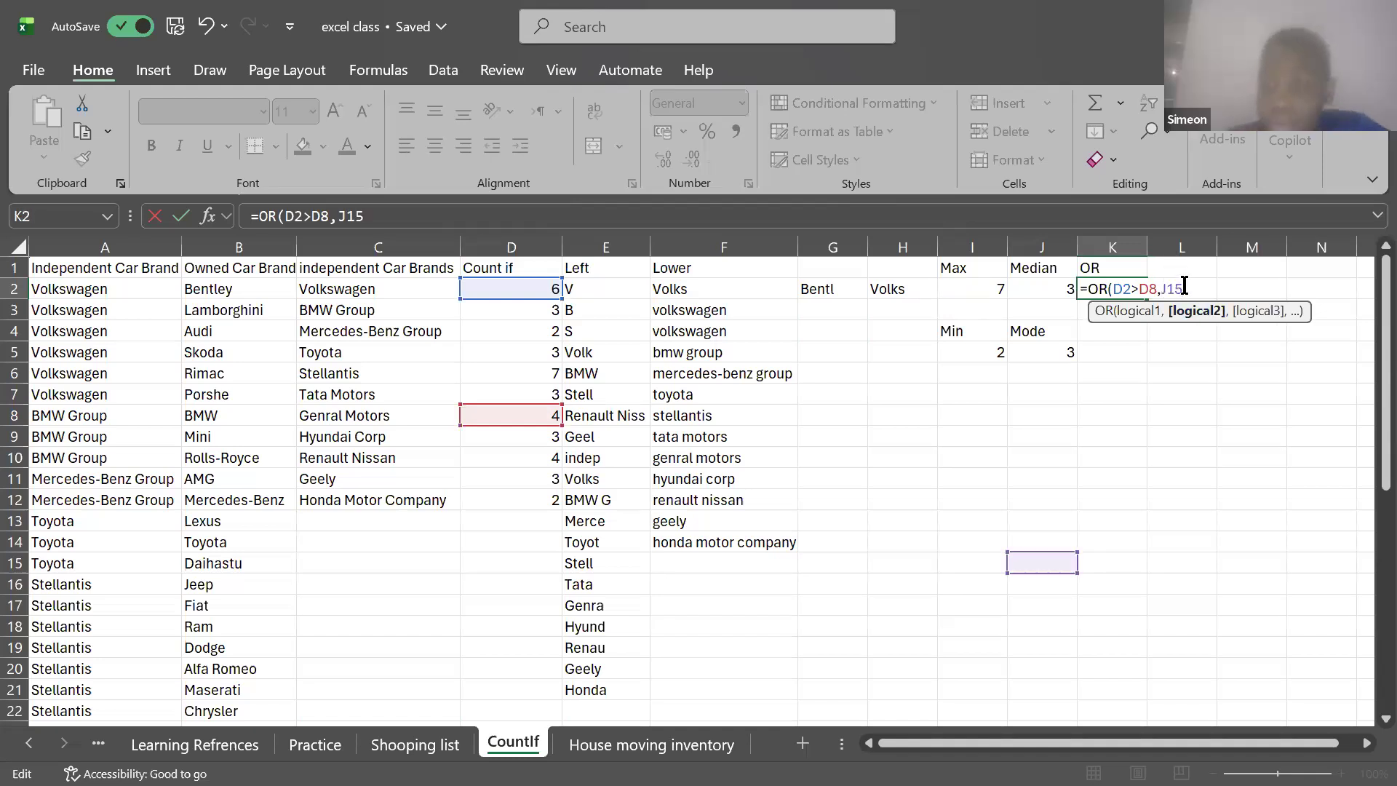
key(BackSpace)
key(BackSpace)
key(BackSpace)
text(D2<)
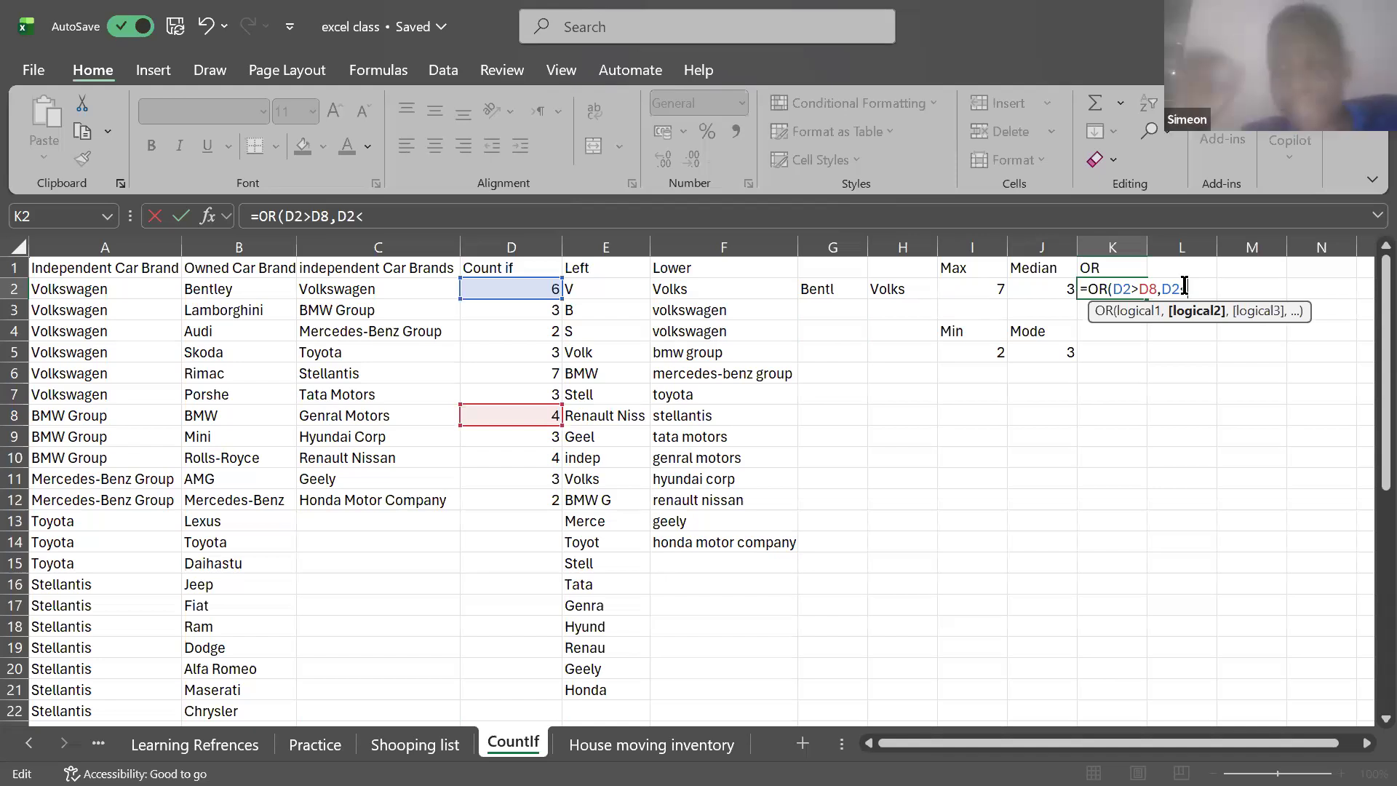
text(10)
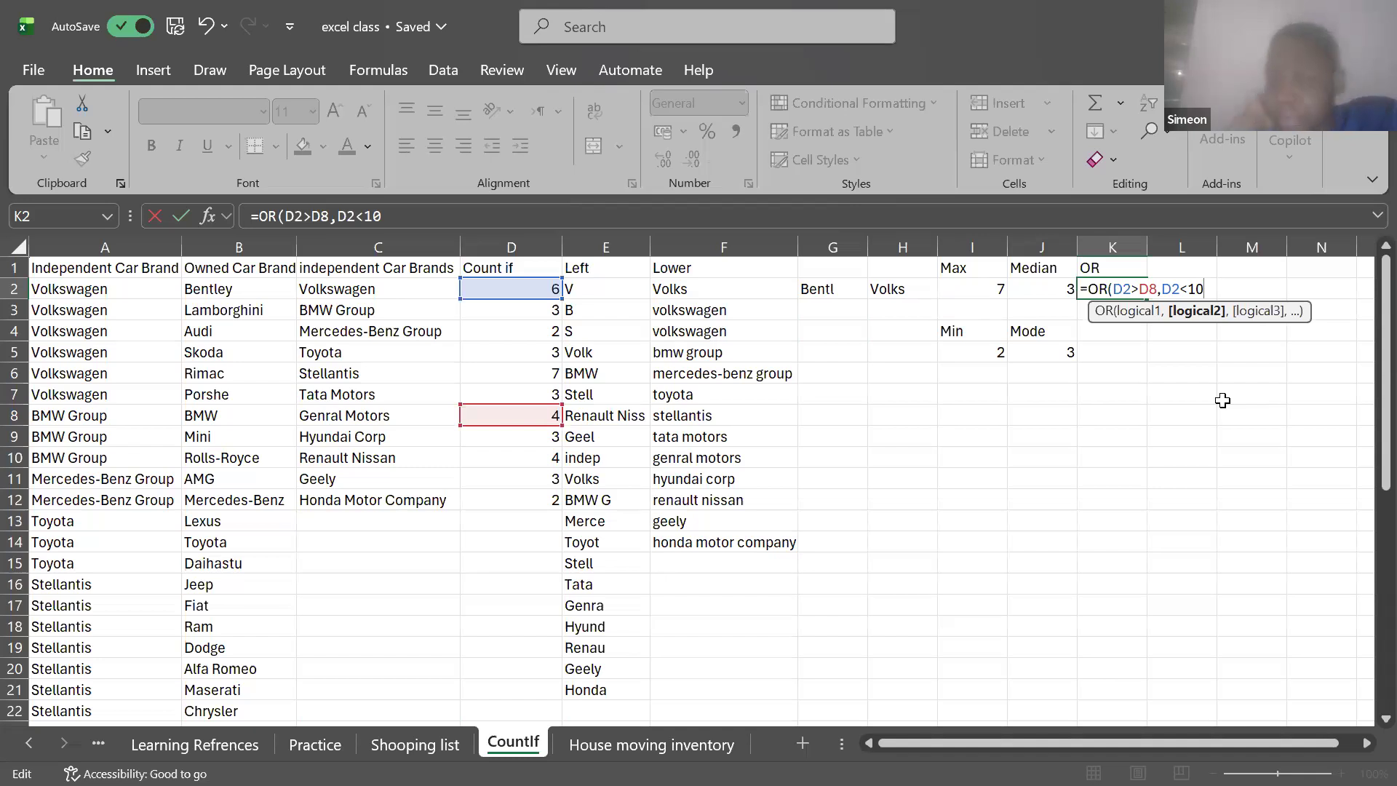
text())
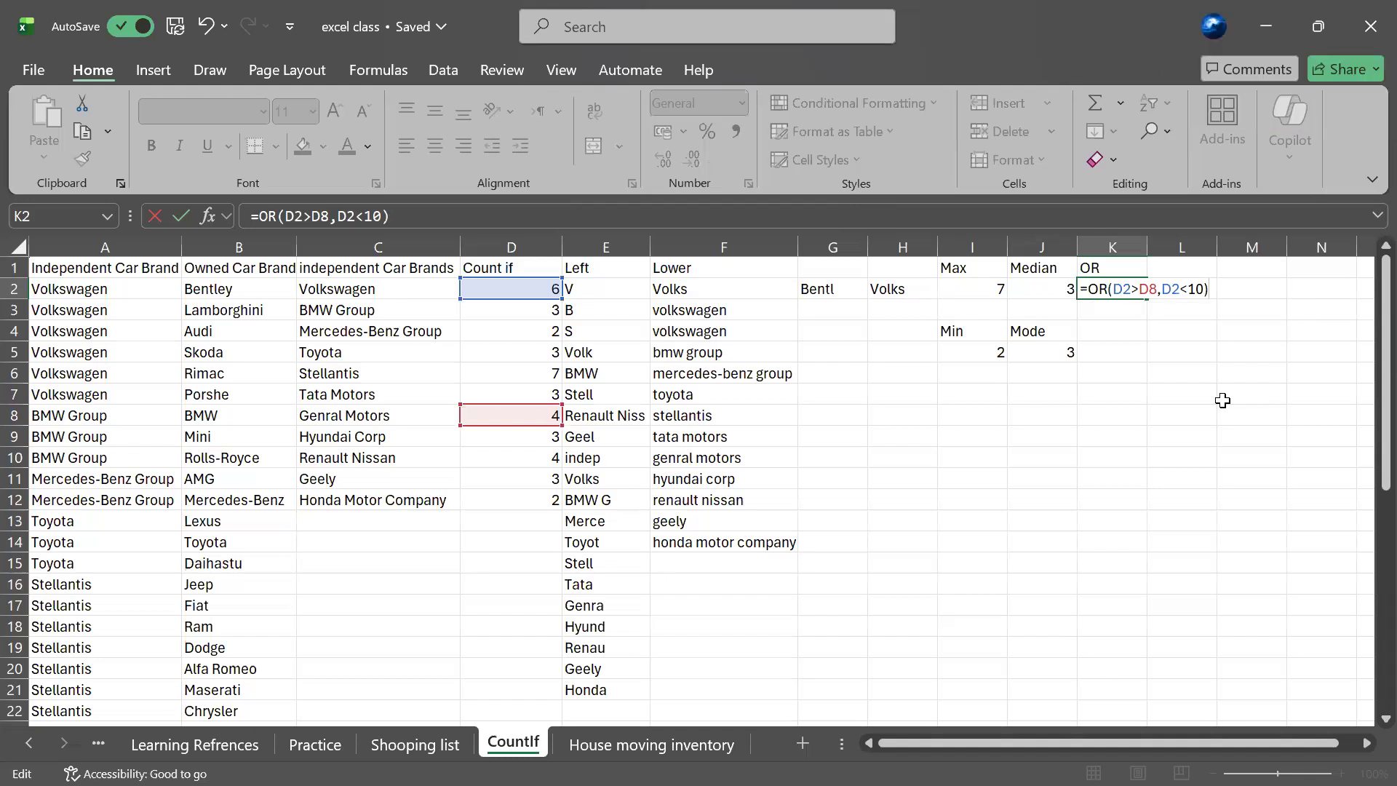
key(super)
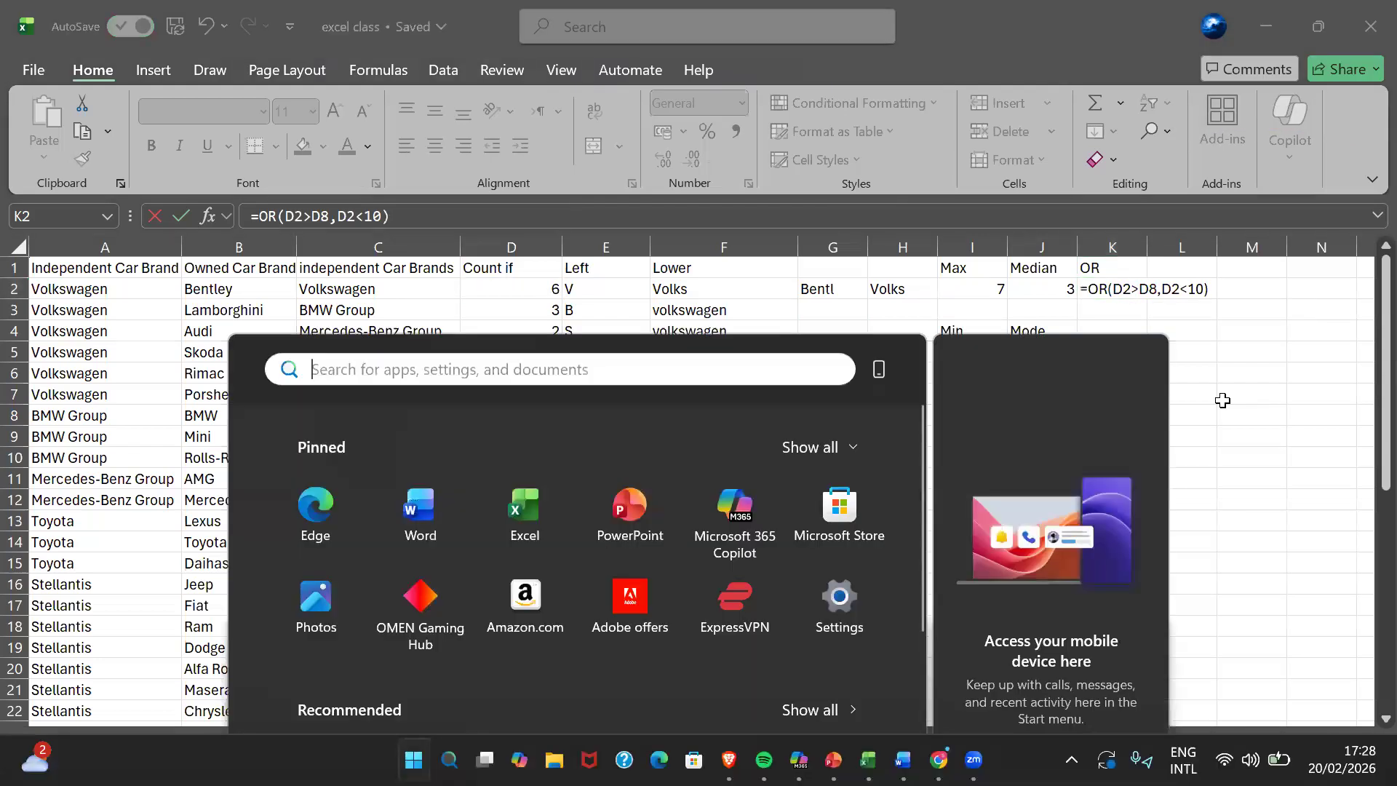
key(super)
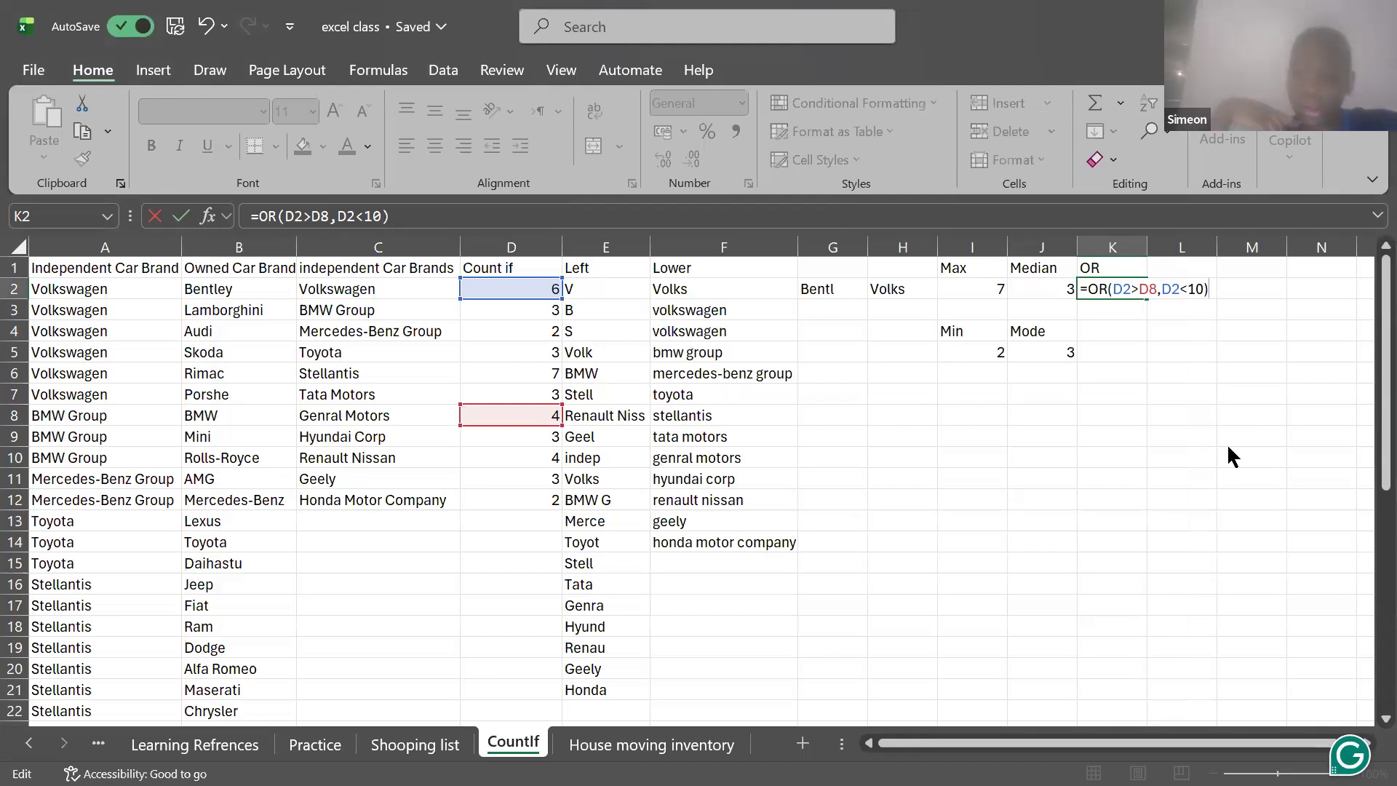
key(Return)
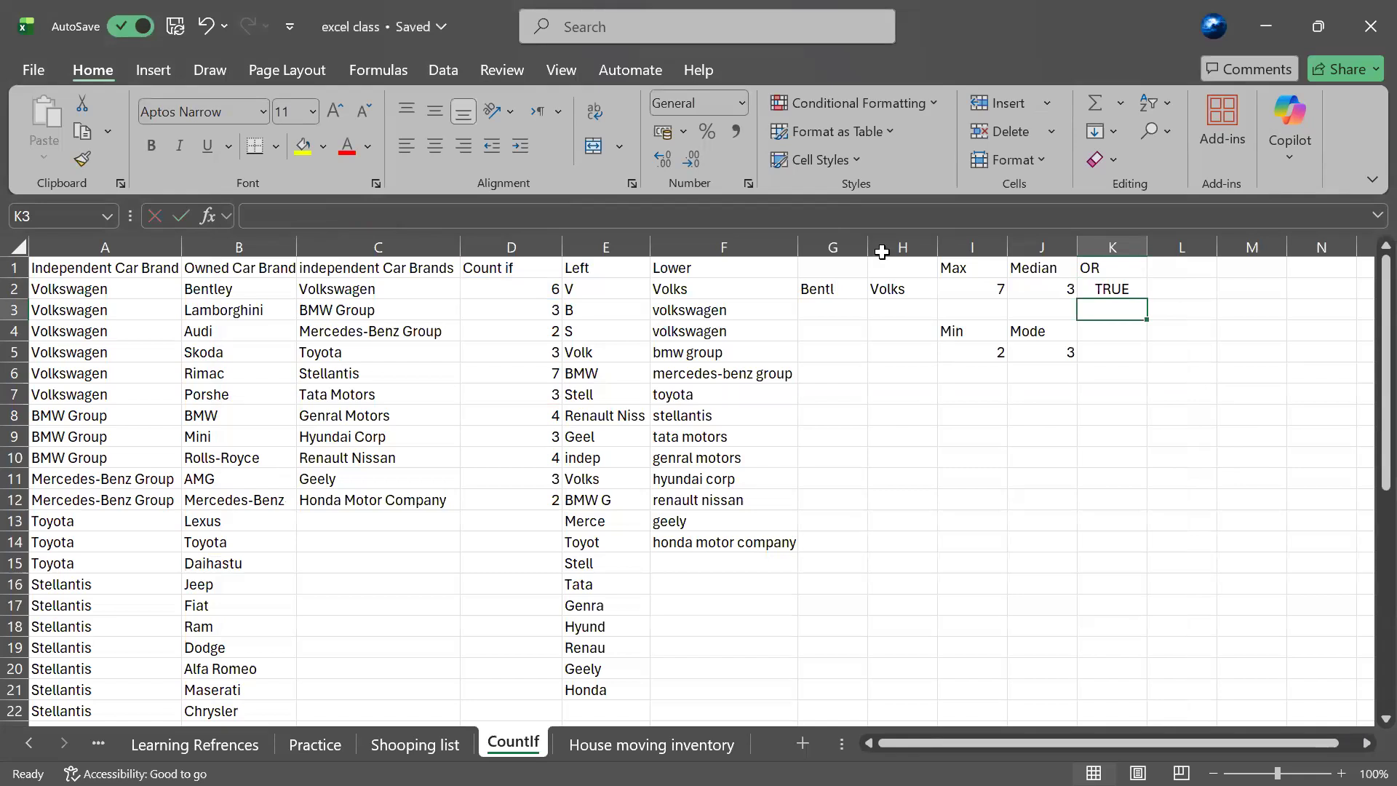
- Review the conditions and referenced cells of the OR formula in K2
click(1098, 293)
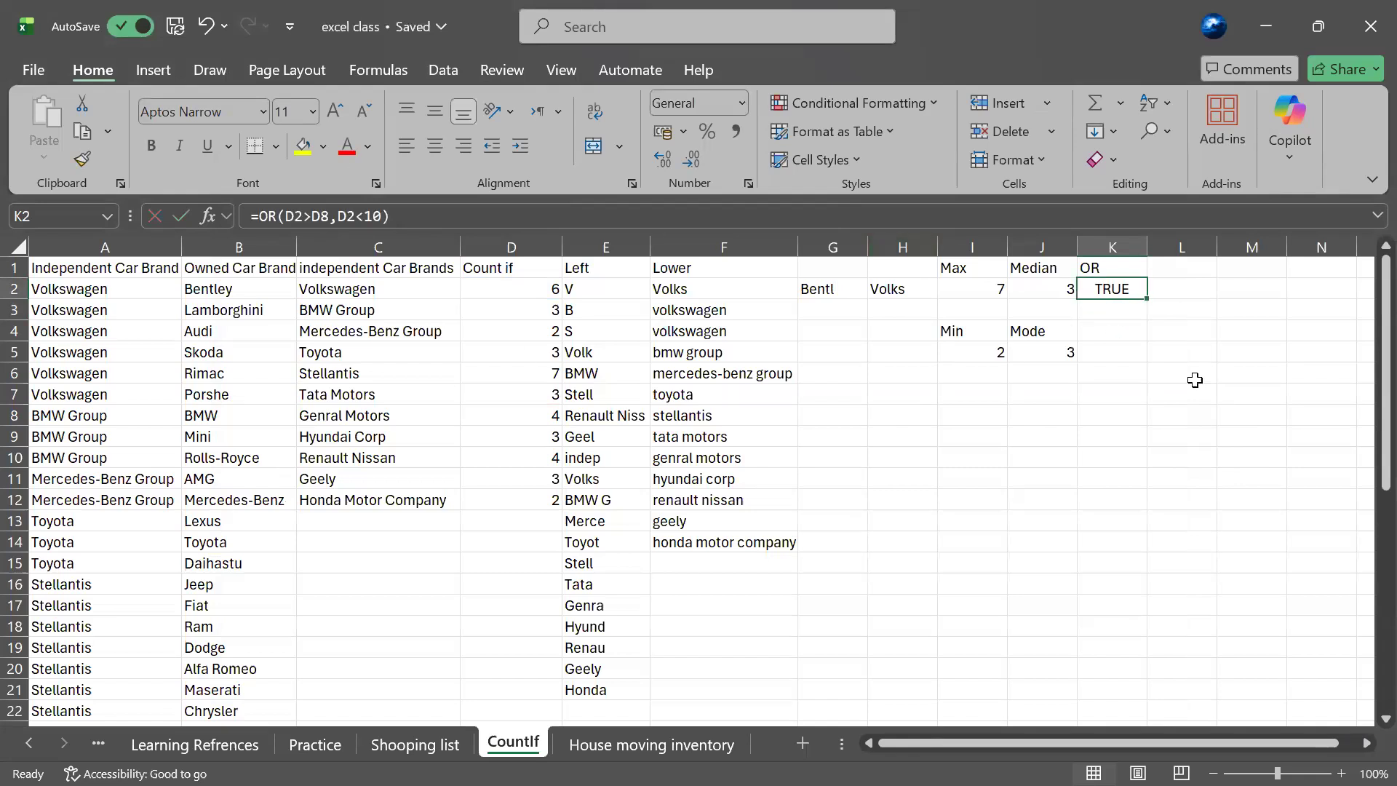
double_click(1105, 292)
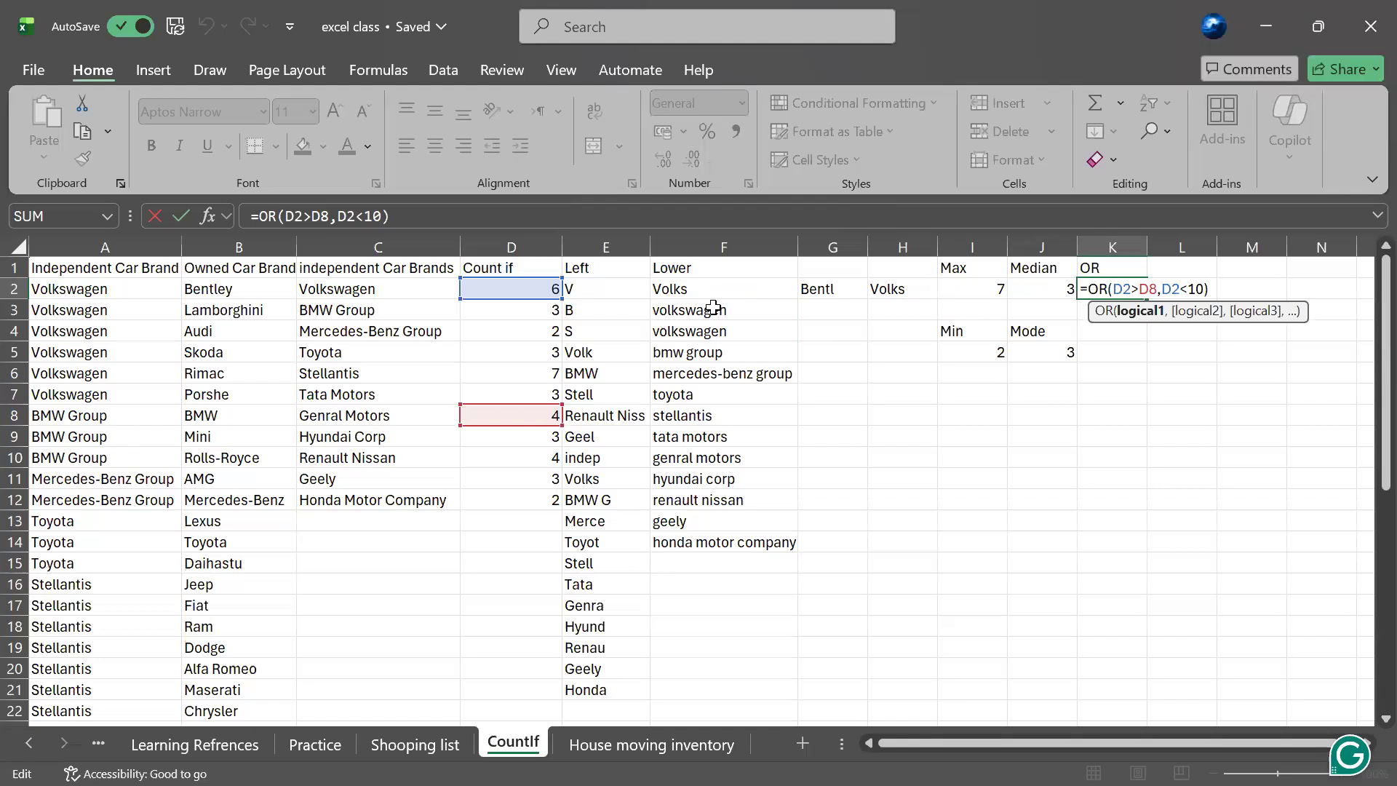
key(Return)
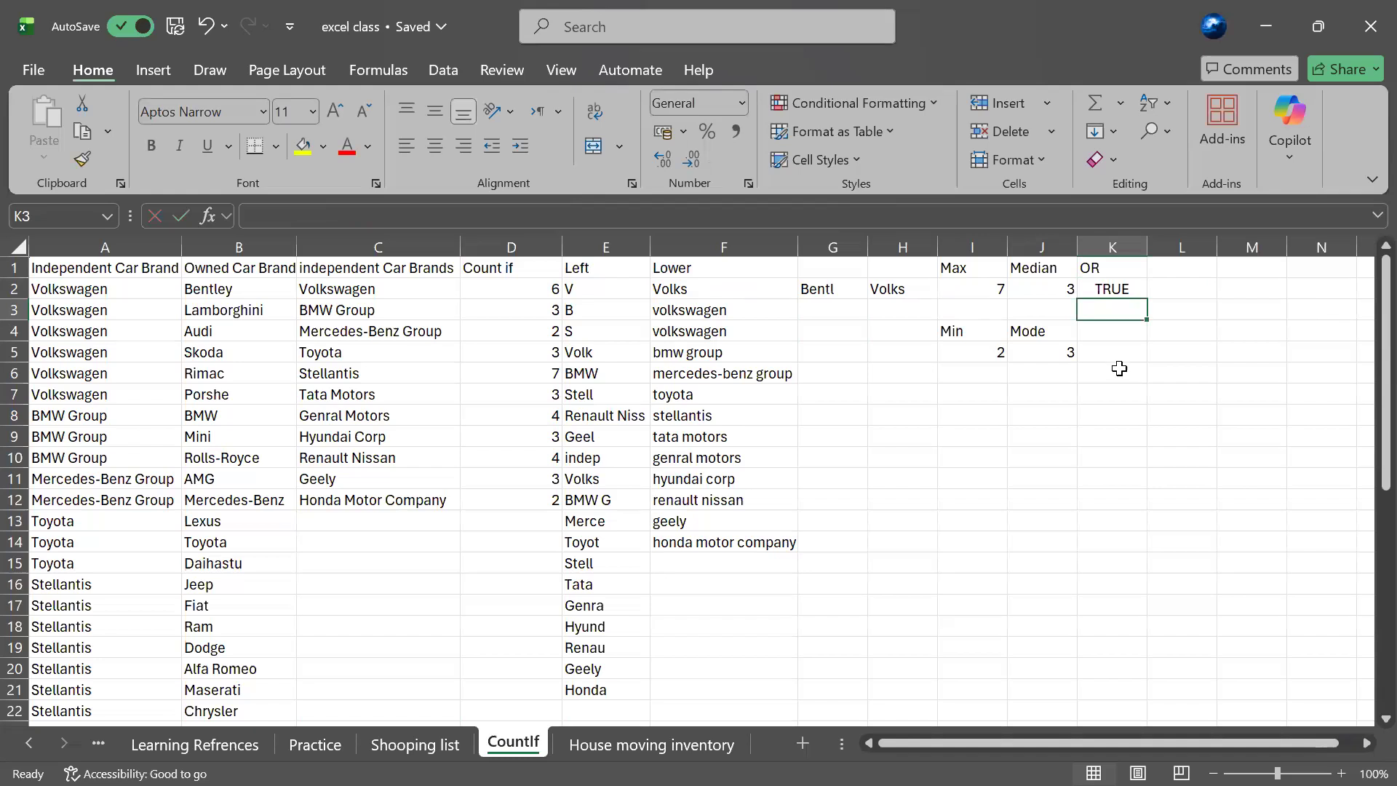
- Begin another OR formula in K3, with its first condition starting as D3>
text(=)
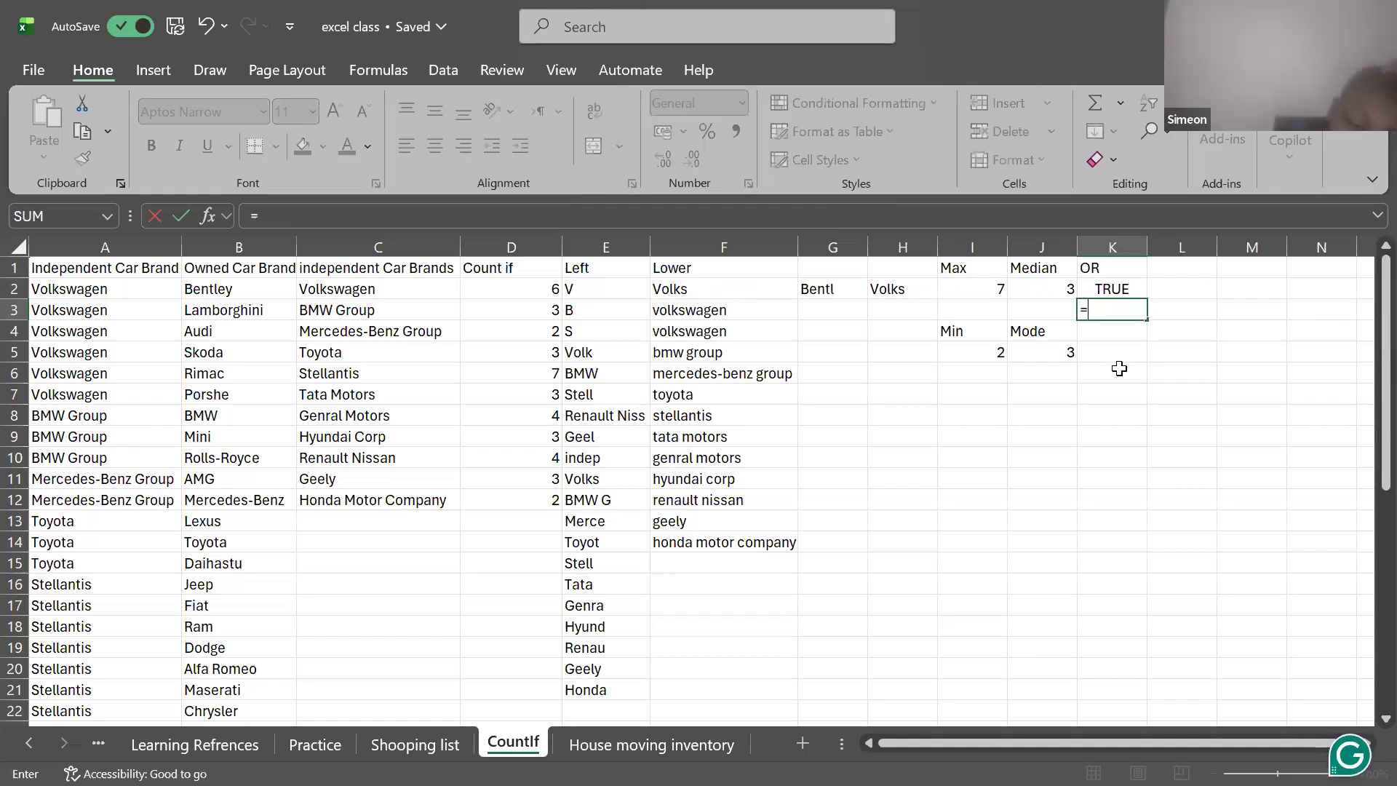
text(OR)
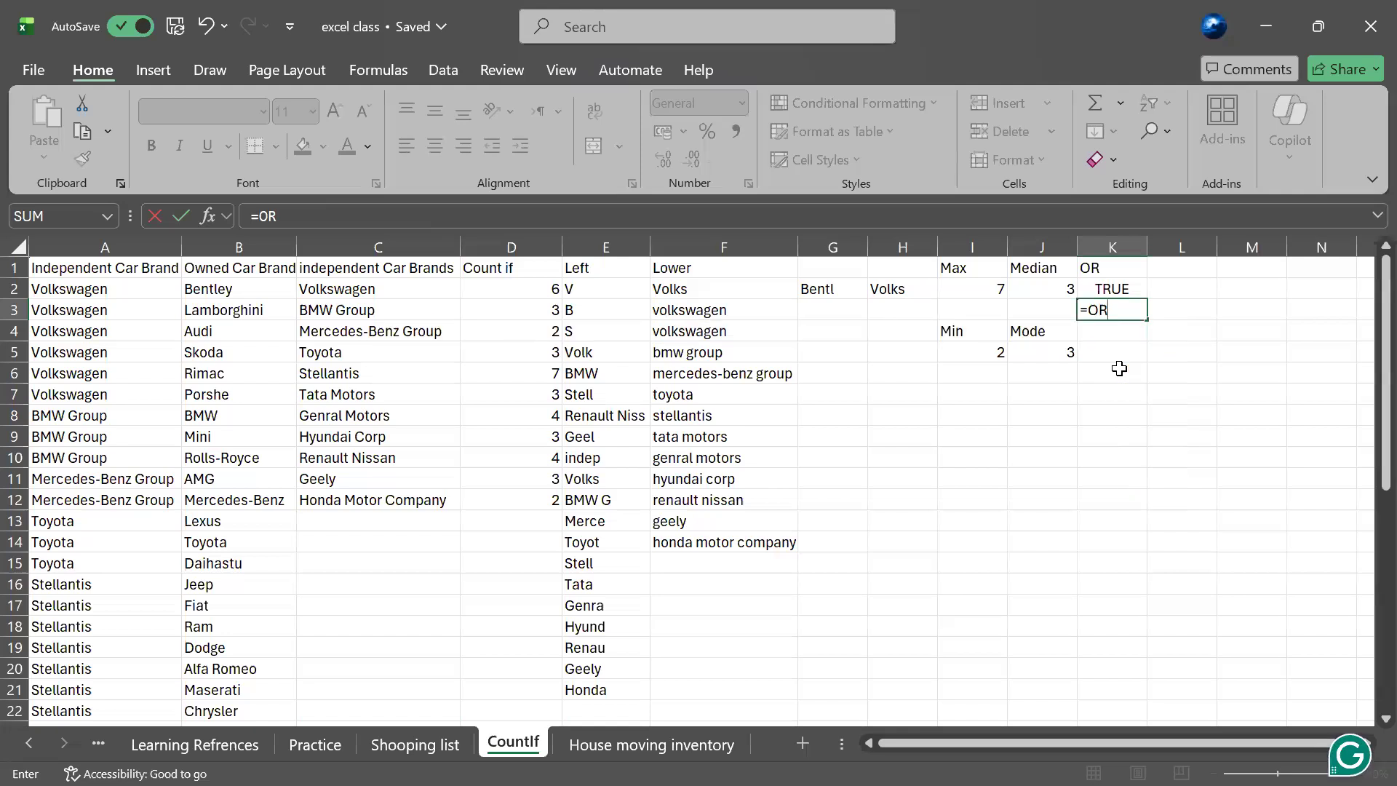
key(BackSpace)
key(BackSpace)
text(OR)
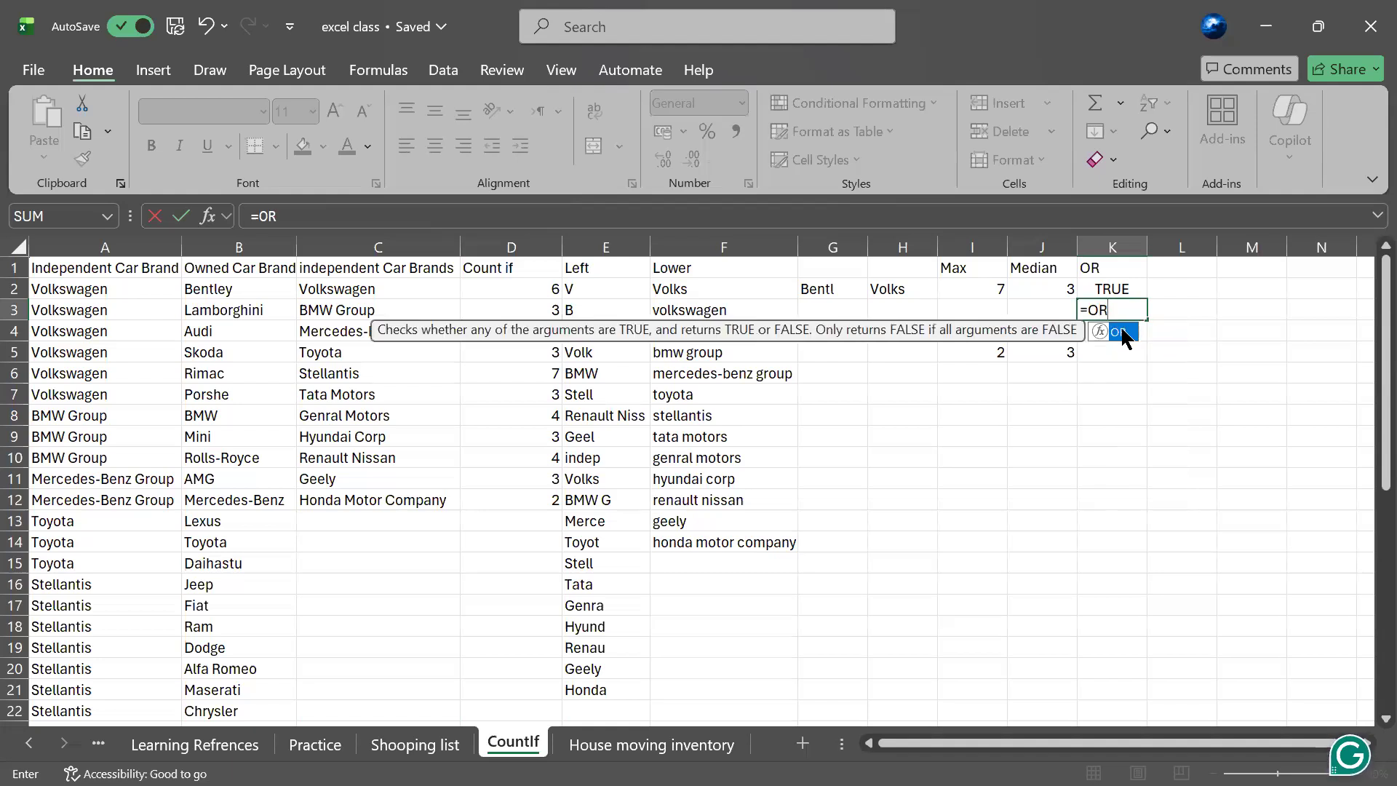
double_click(1121, 331)
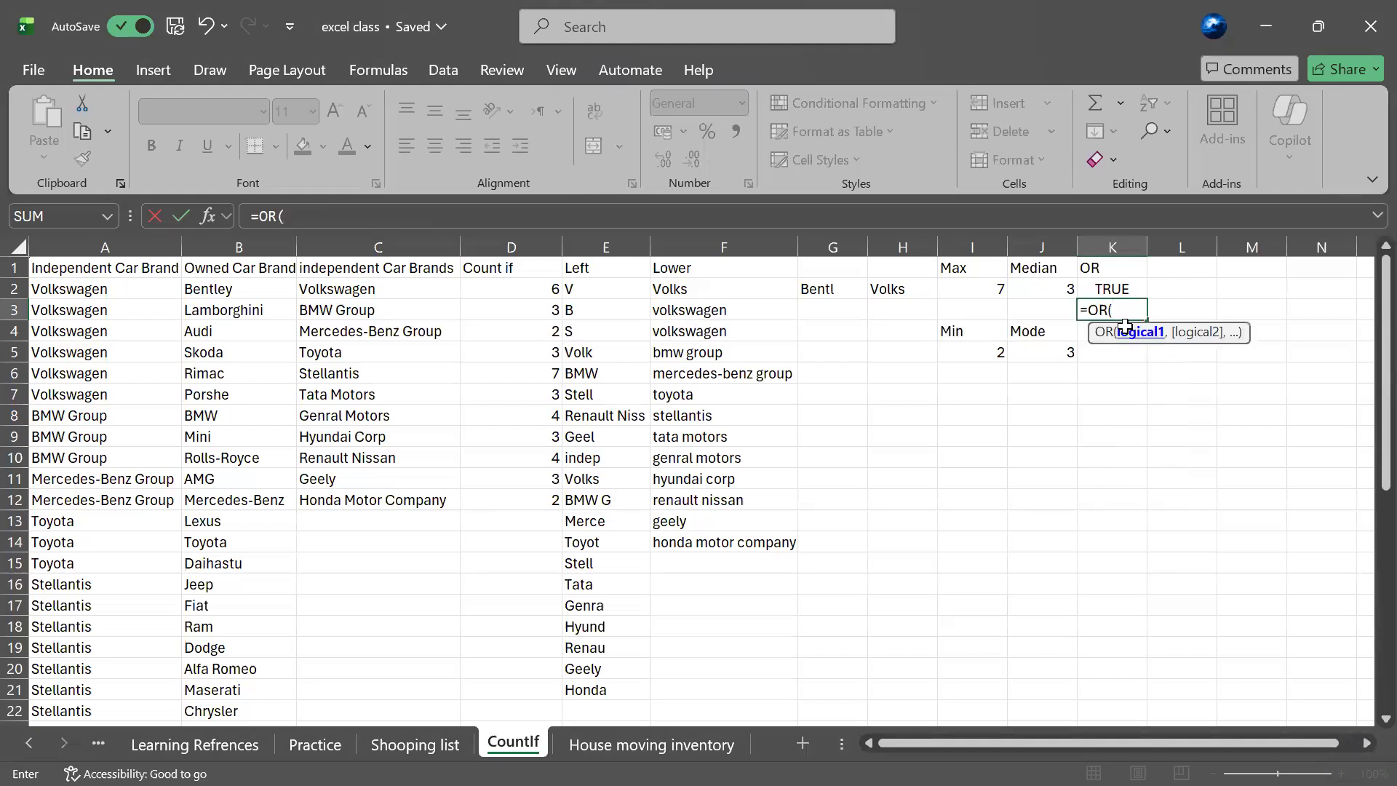
text(D)
key(Escape)
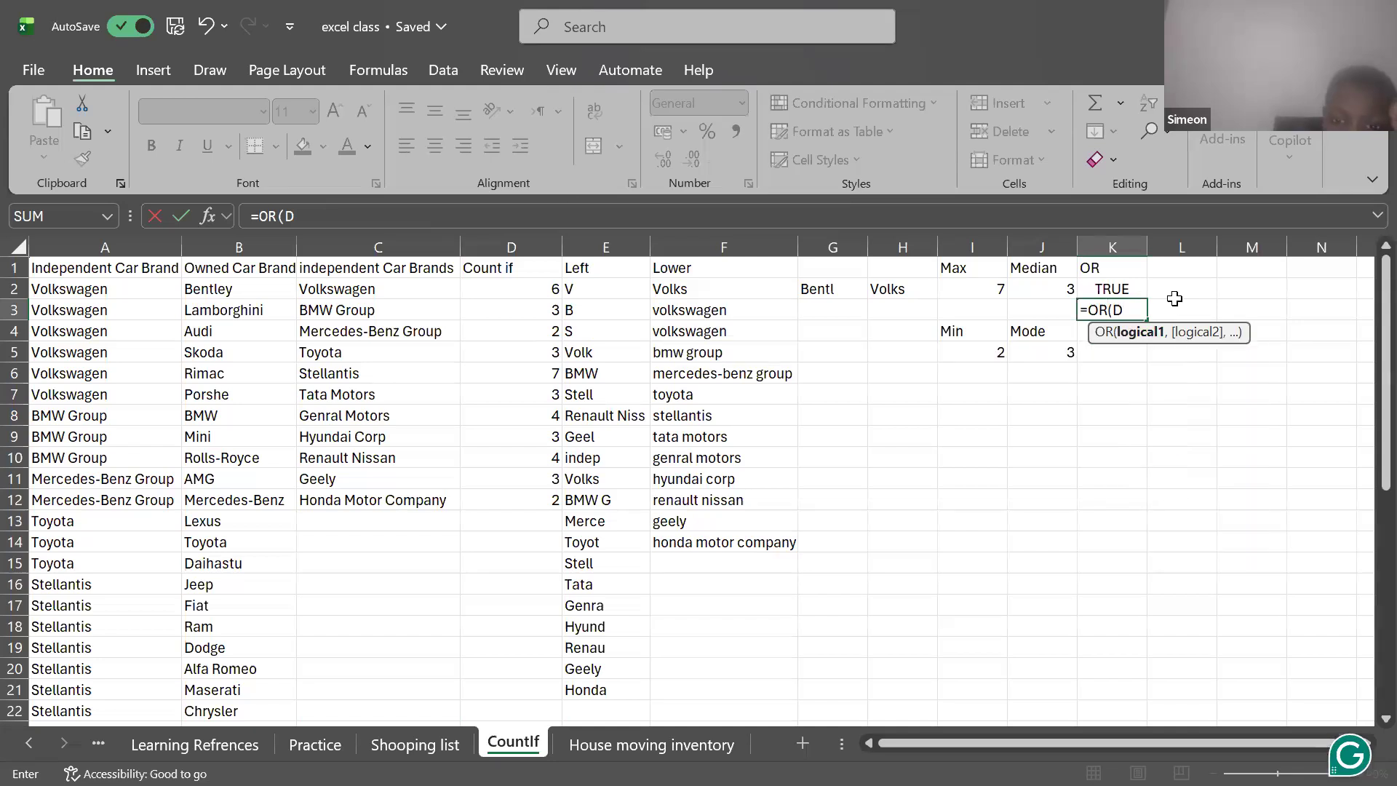
text(3)
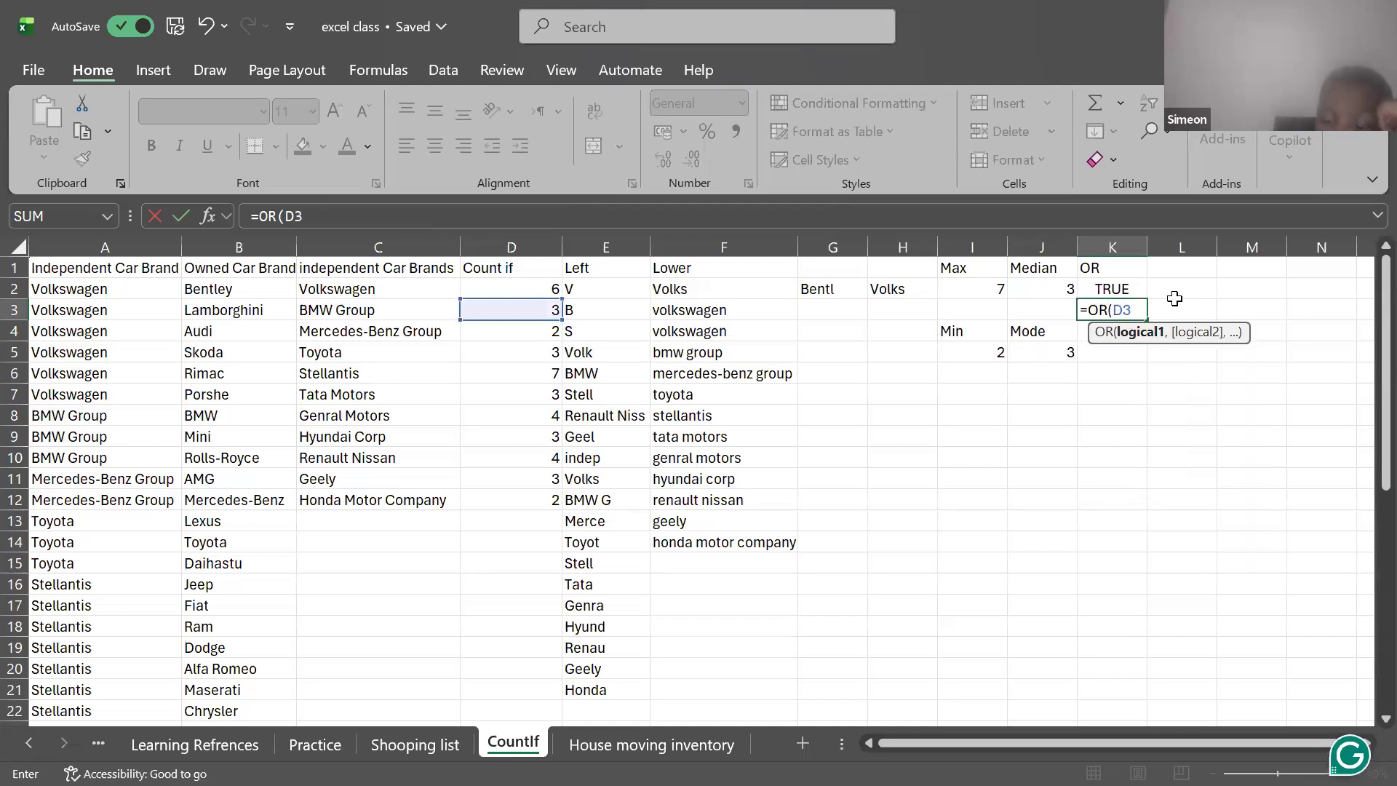
text(>)
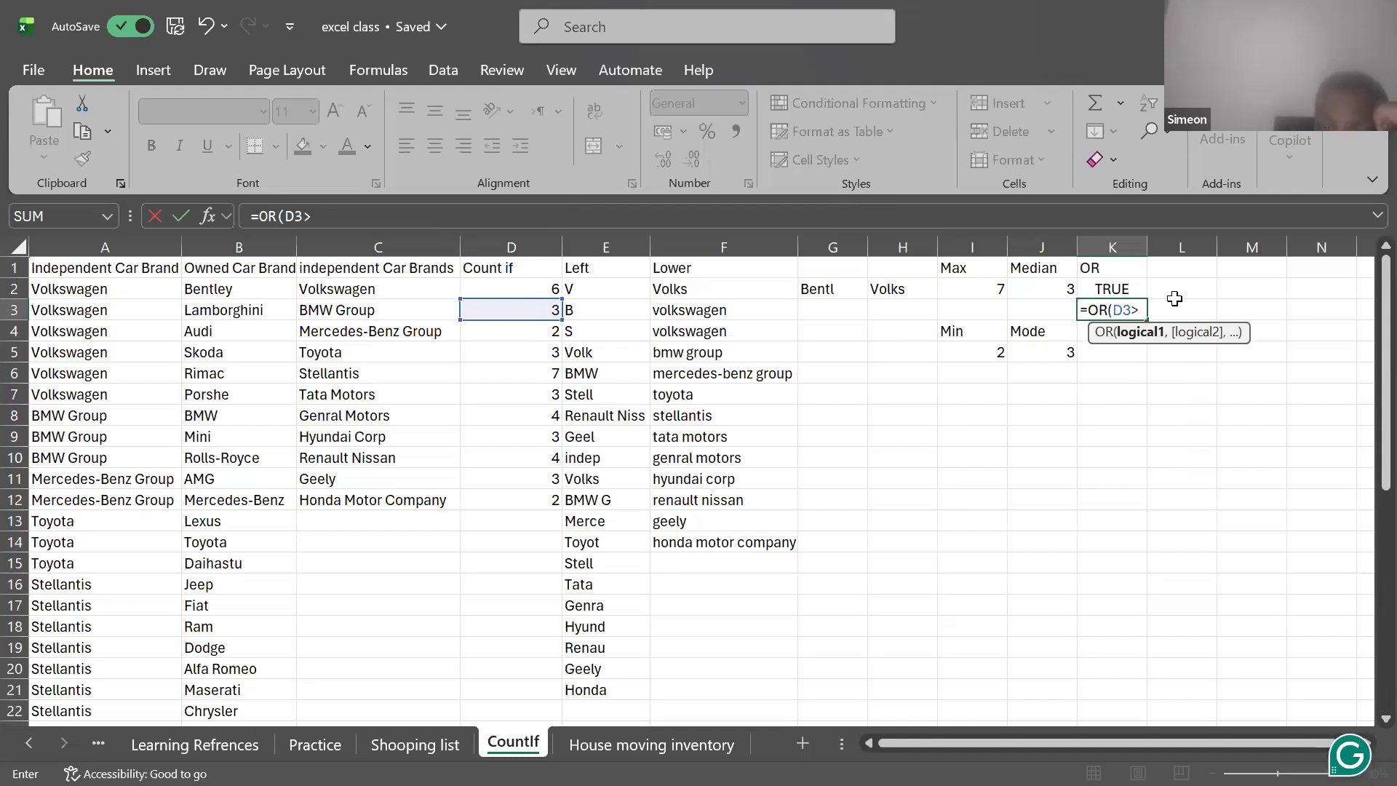
- Try K2 as the comparison cell in the K3 OR formula, remove the reference and leave the cell
click(1126, 293)
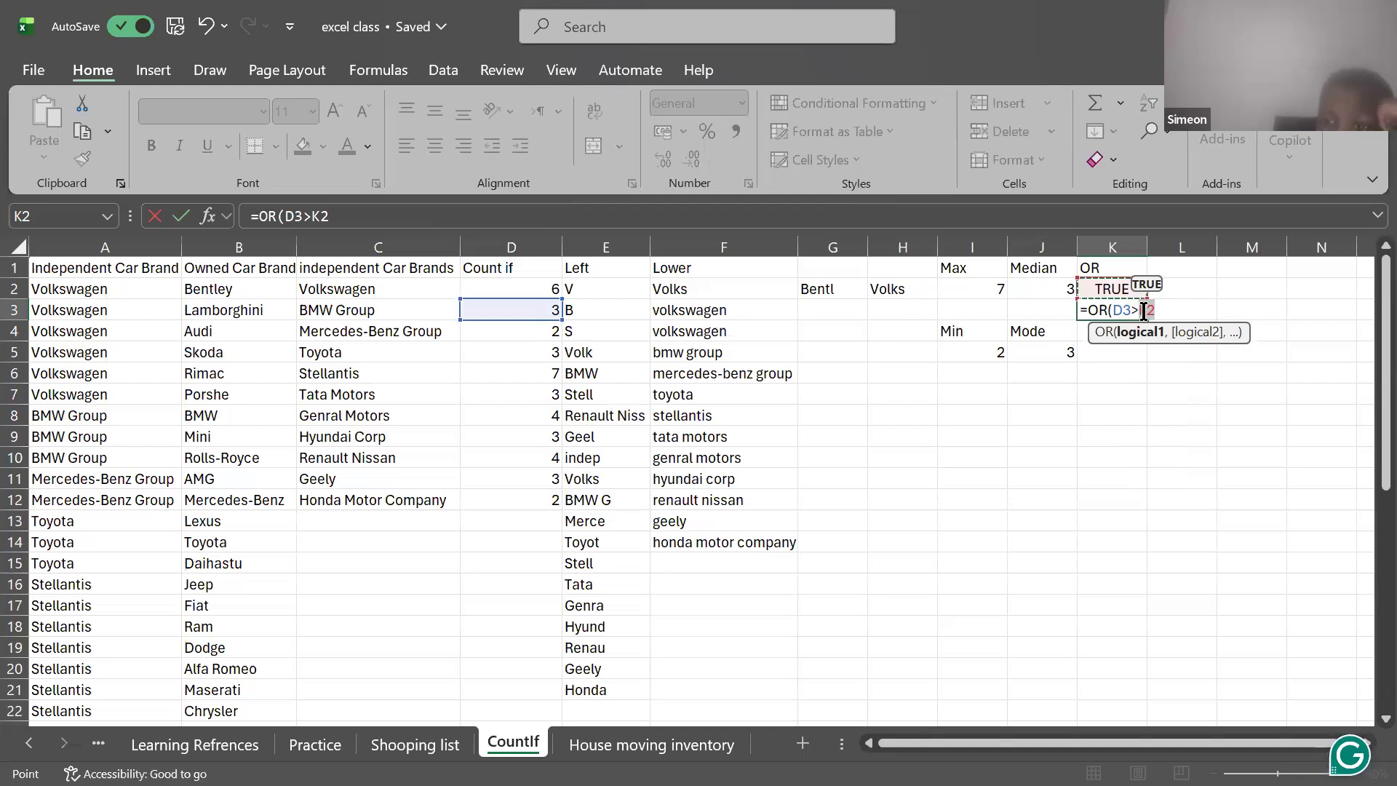
key(BackSpace)
key(BackSpace)
key(BackSpace)
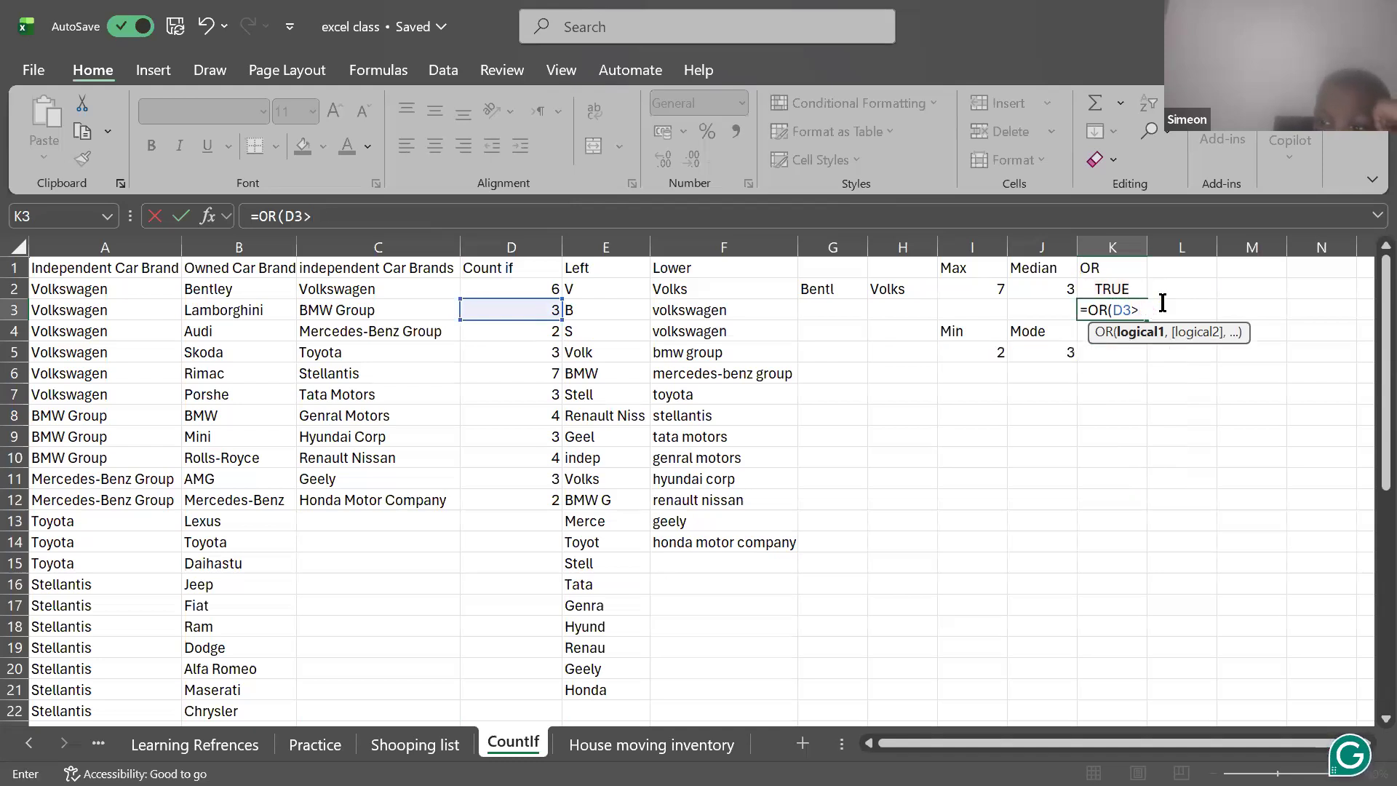
click(1120, 288)
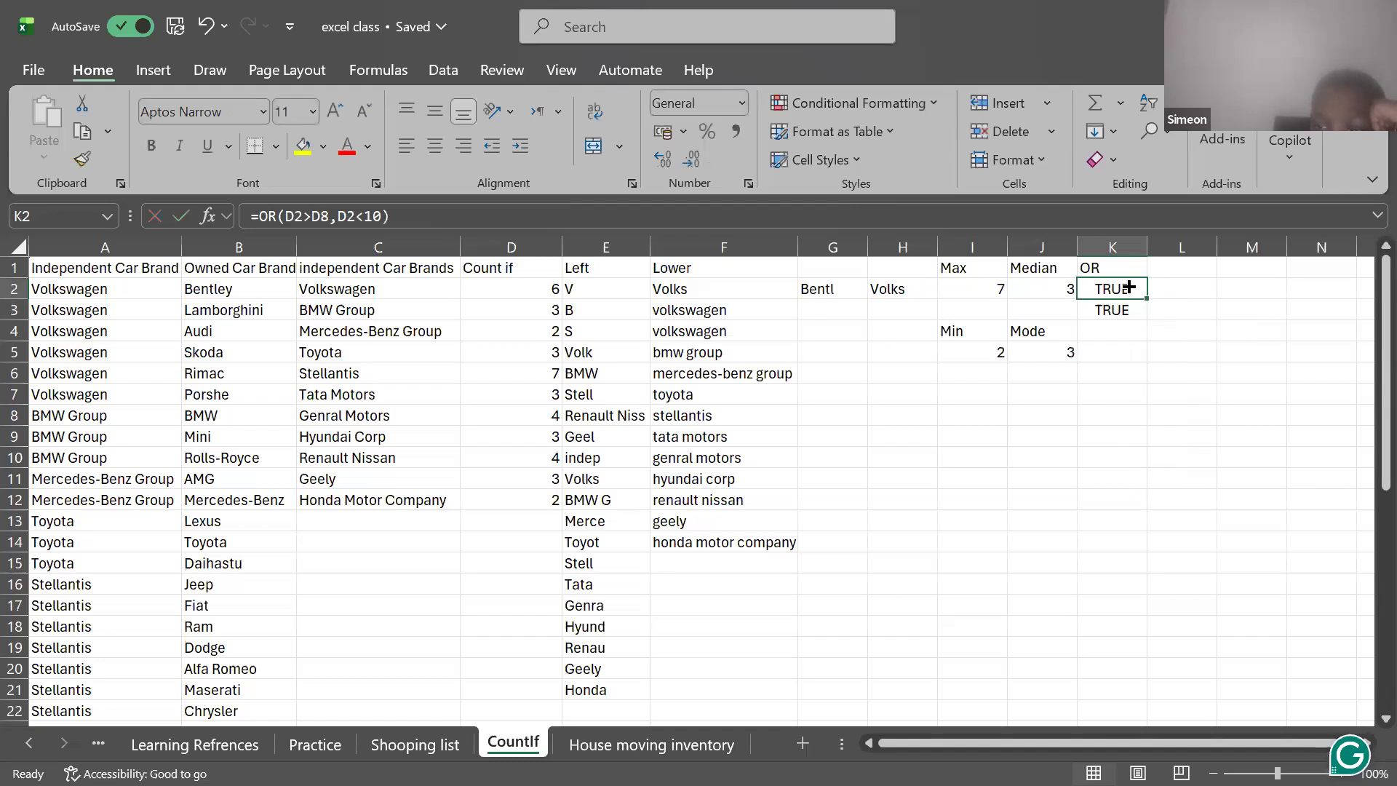
click(1124, 324)
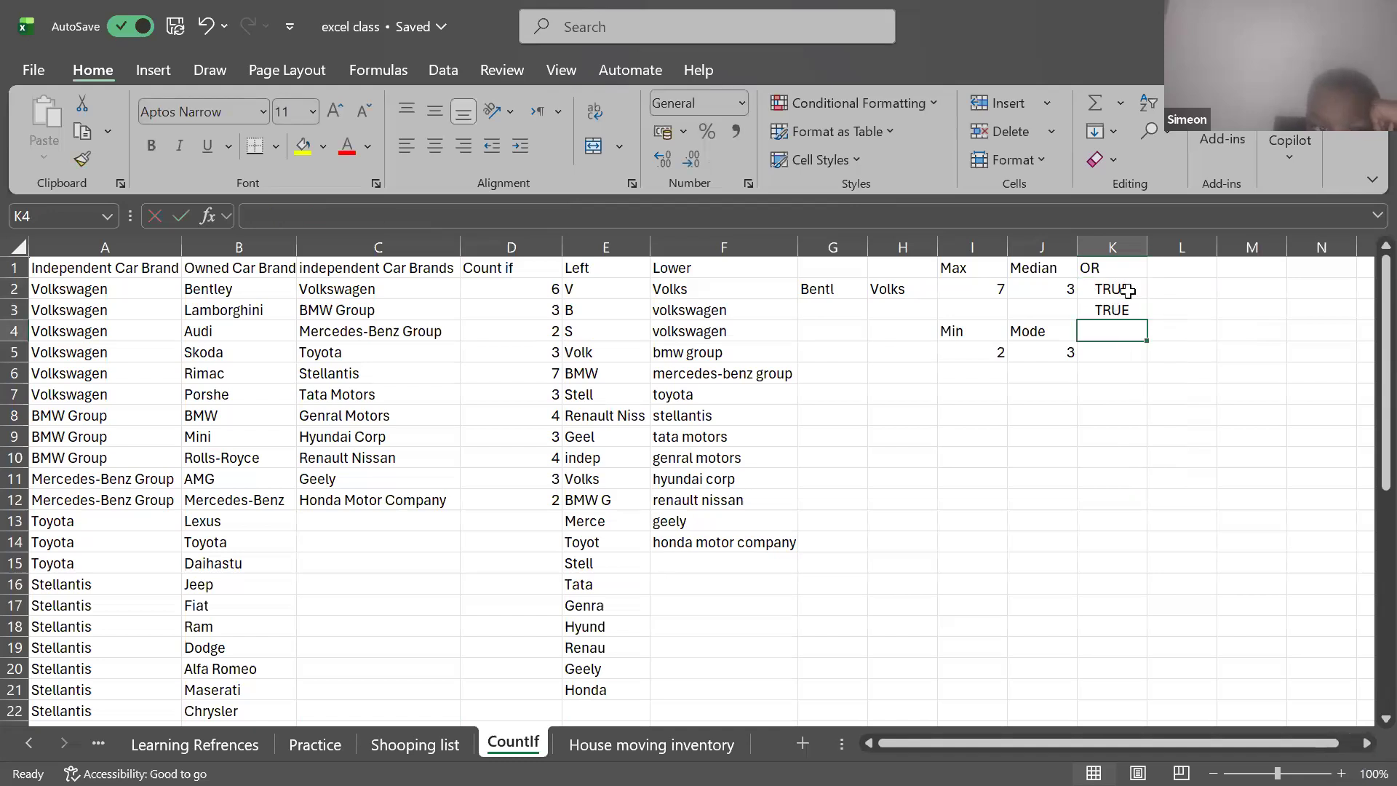
- Check how the two conditions of the OR formula in K2 are written, leaving the formula unchanged
click(1120, 290)
double_click(1124, 289)
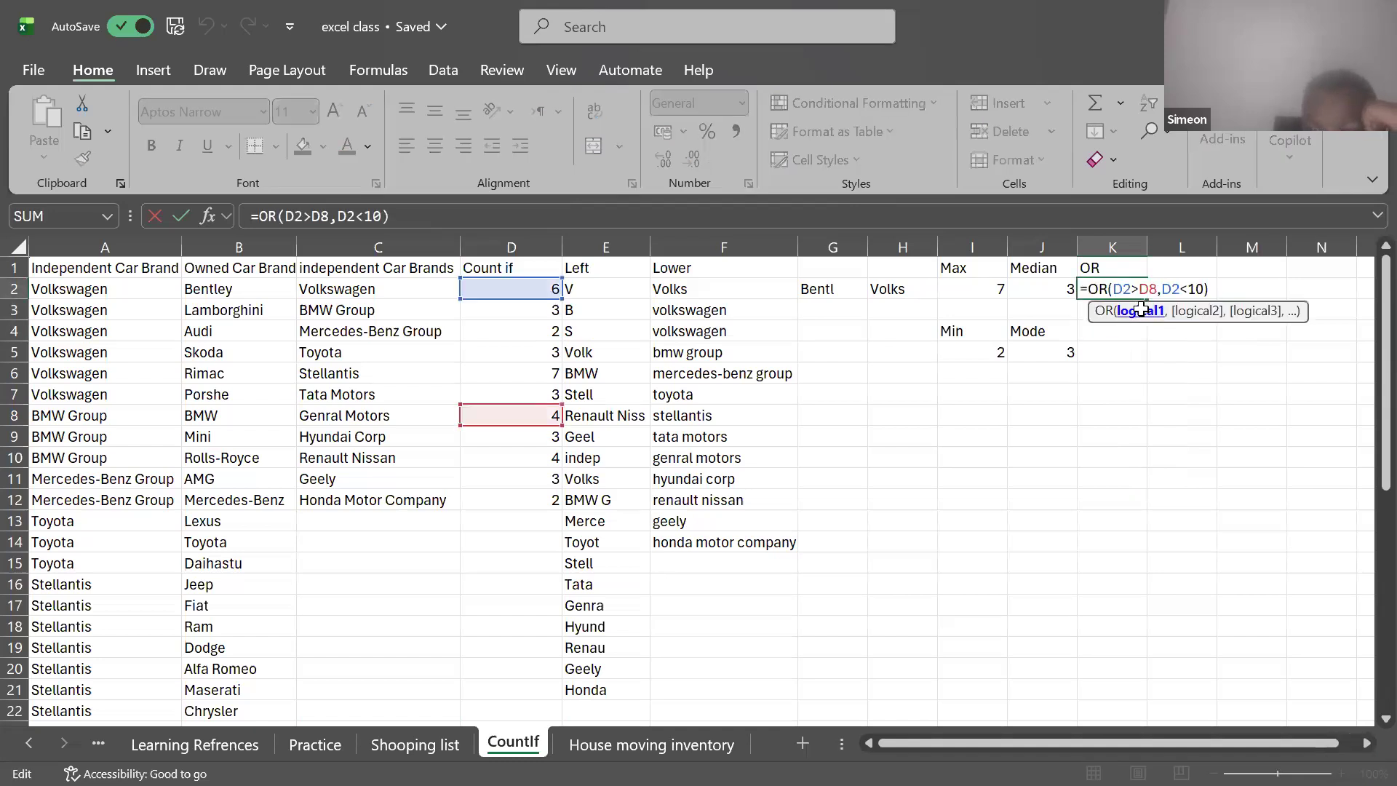
click(1139, 327)
key(BackSpace)
key(BackSpace)
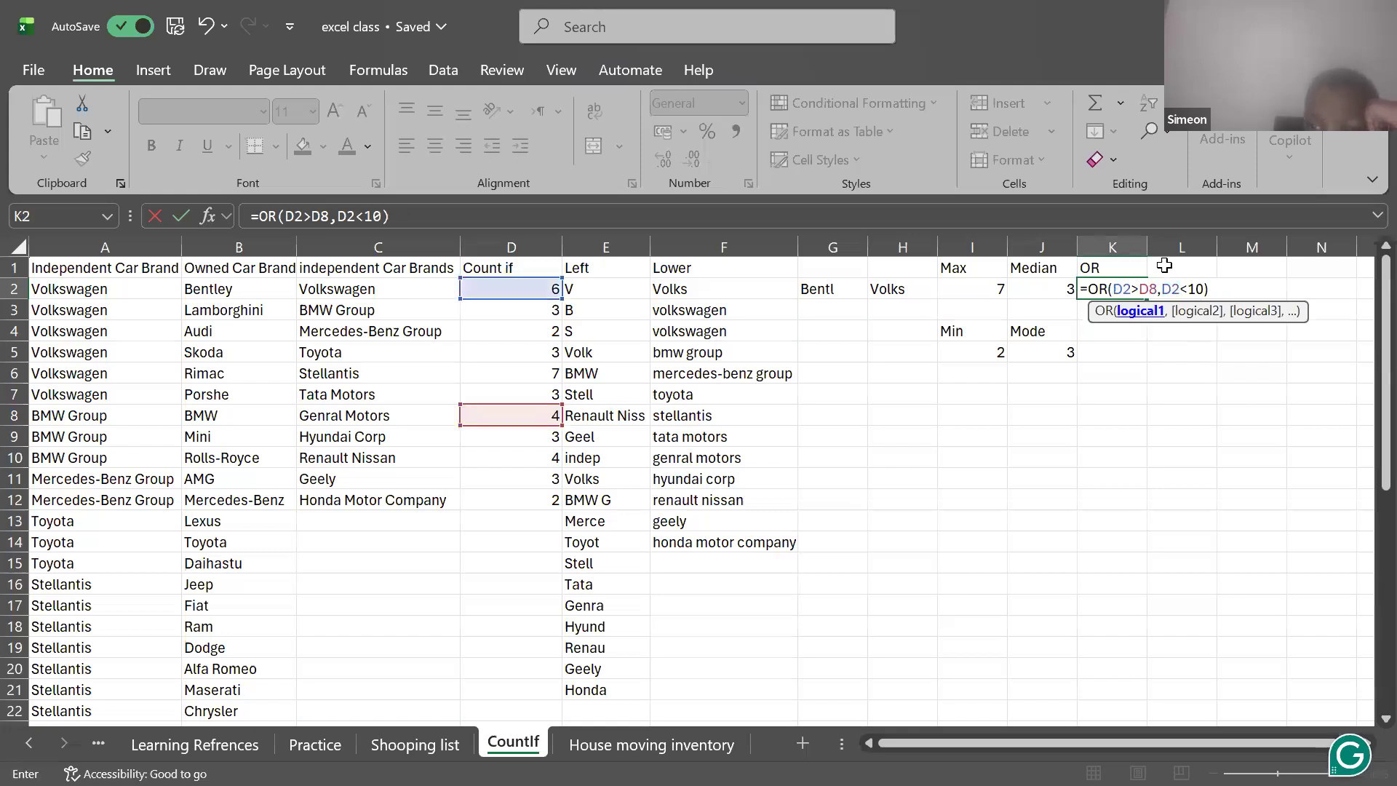
key(Return)
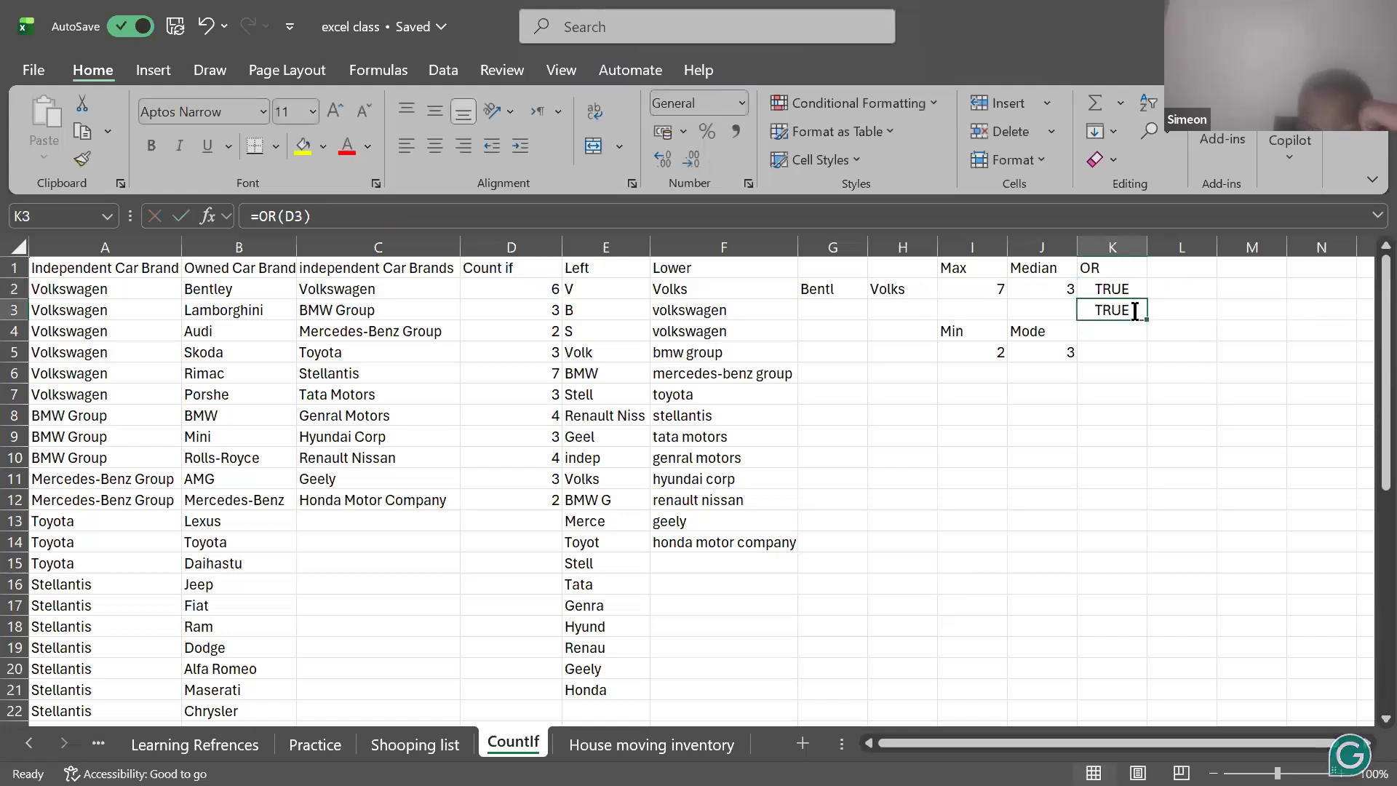
- Complete the OR formula in K3 as =OR(D3>D8,D3<10) and enter it
double_click(1118, 312)
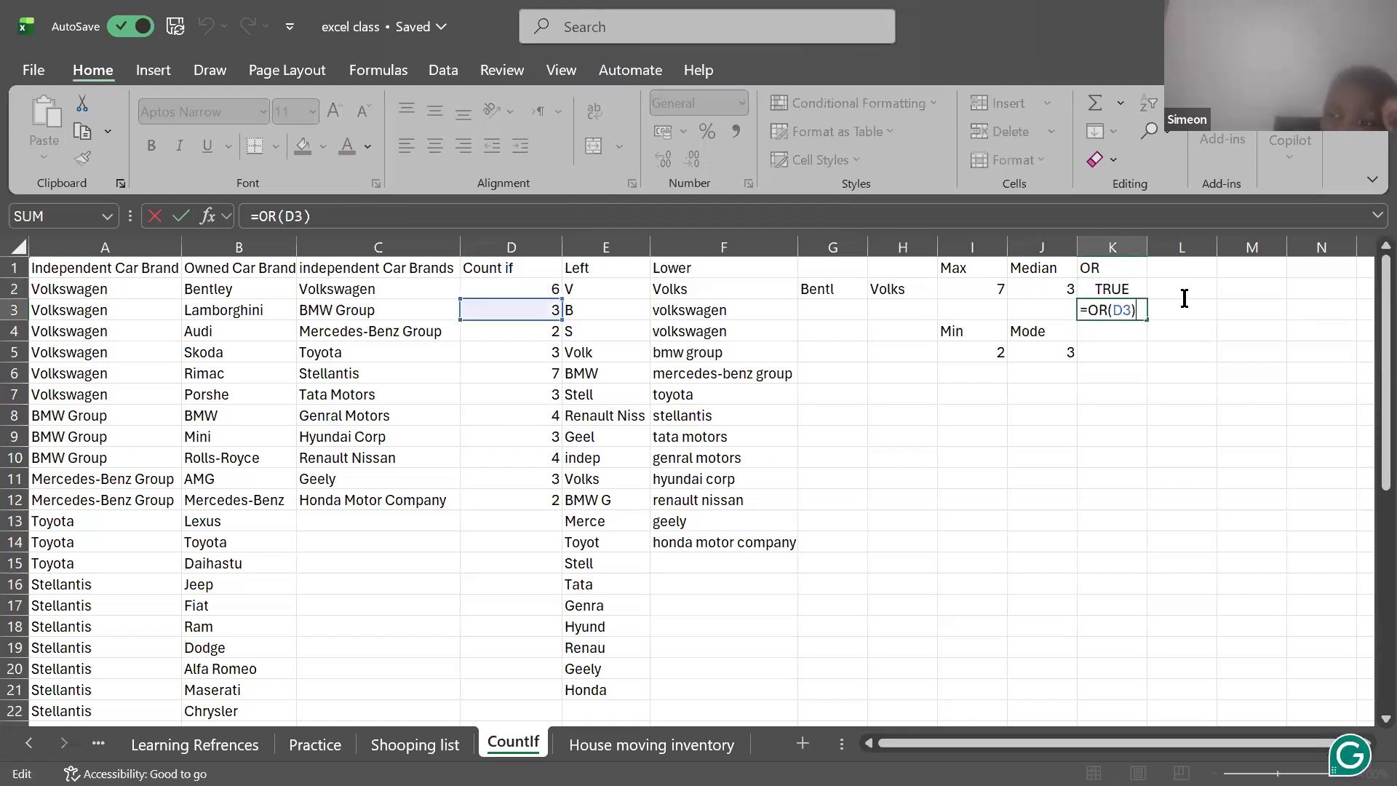
click(1130, 311)
text(>D)
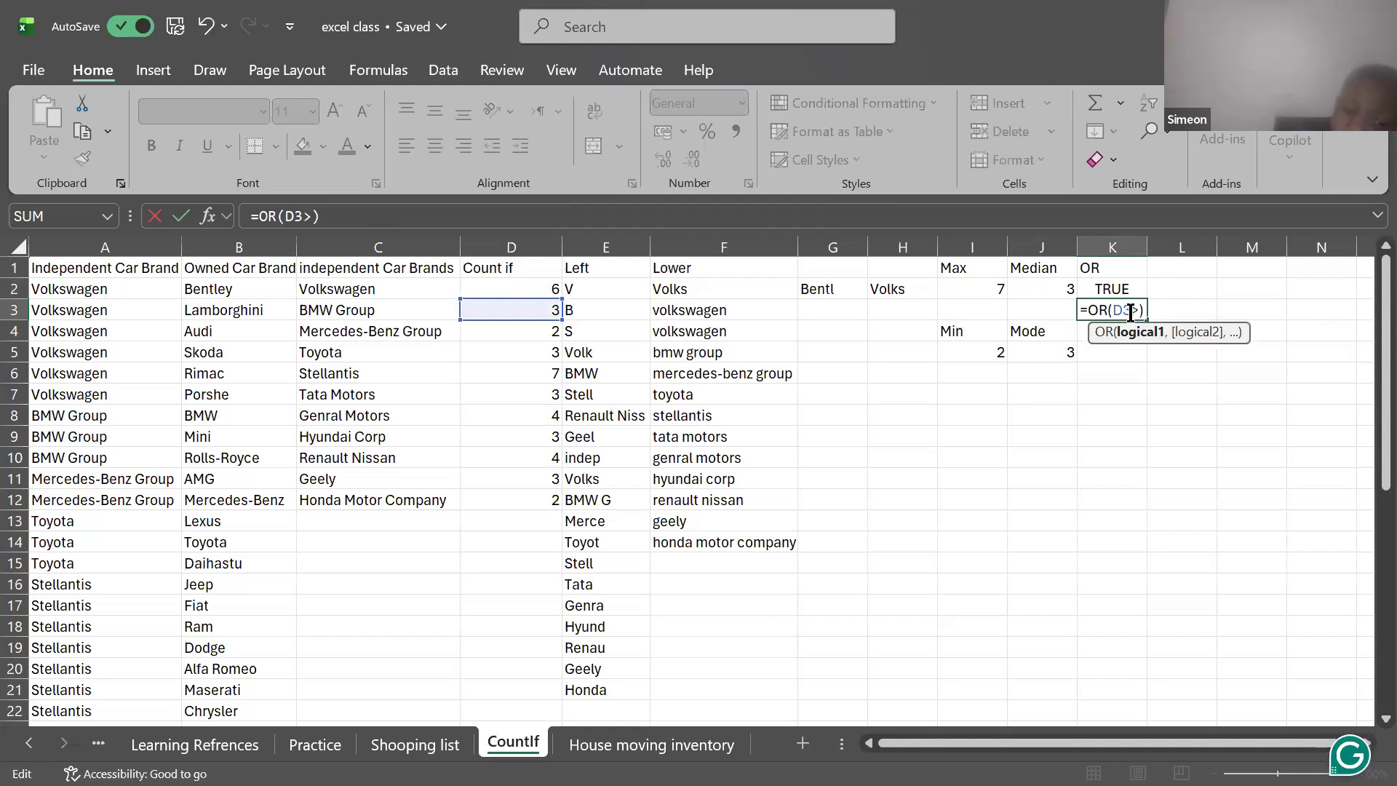
text(8)
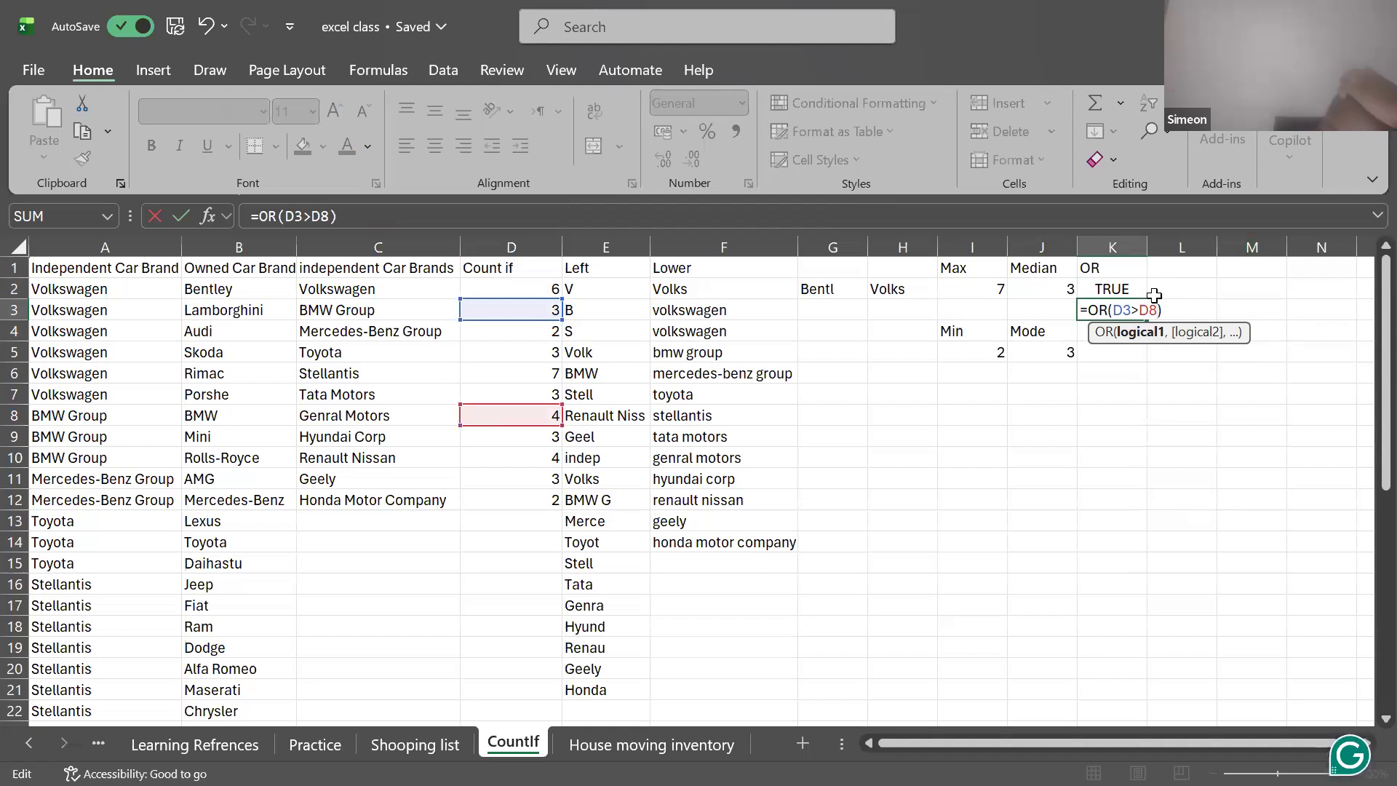
text(,)
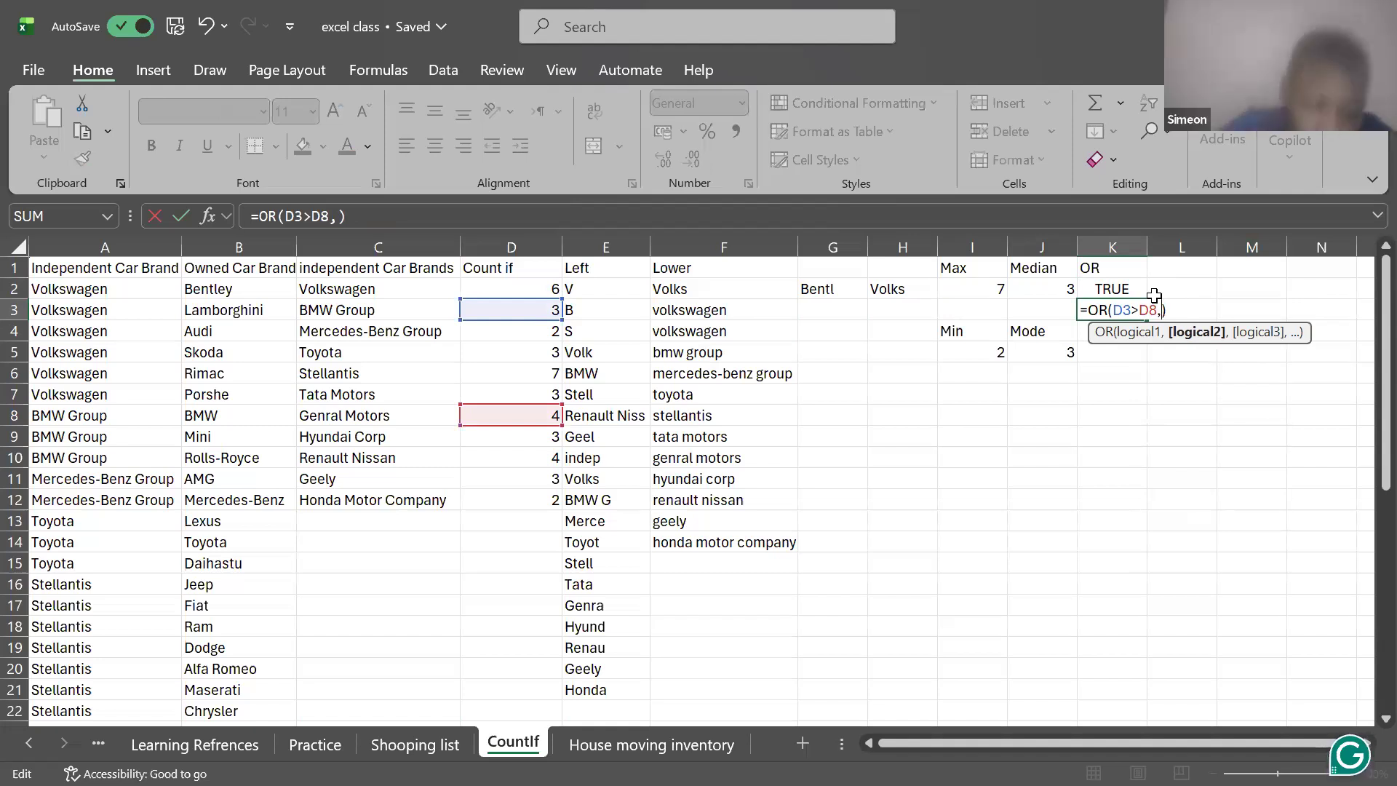
text(D3)
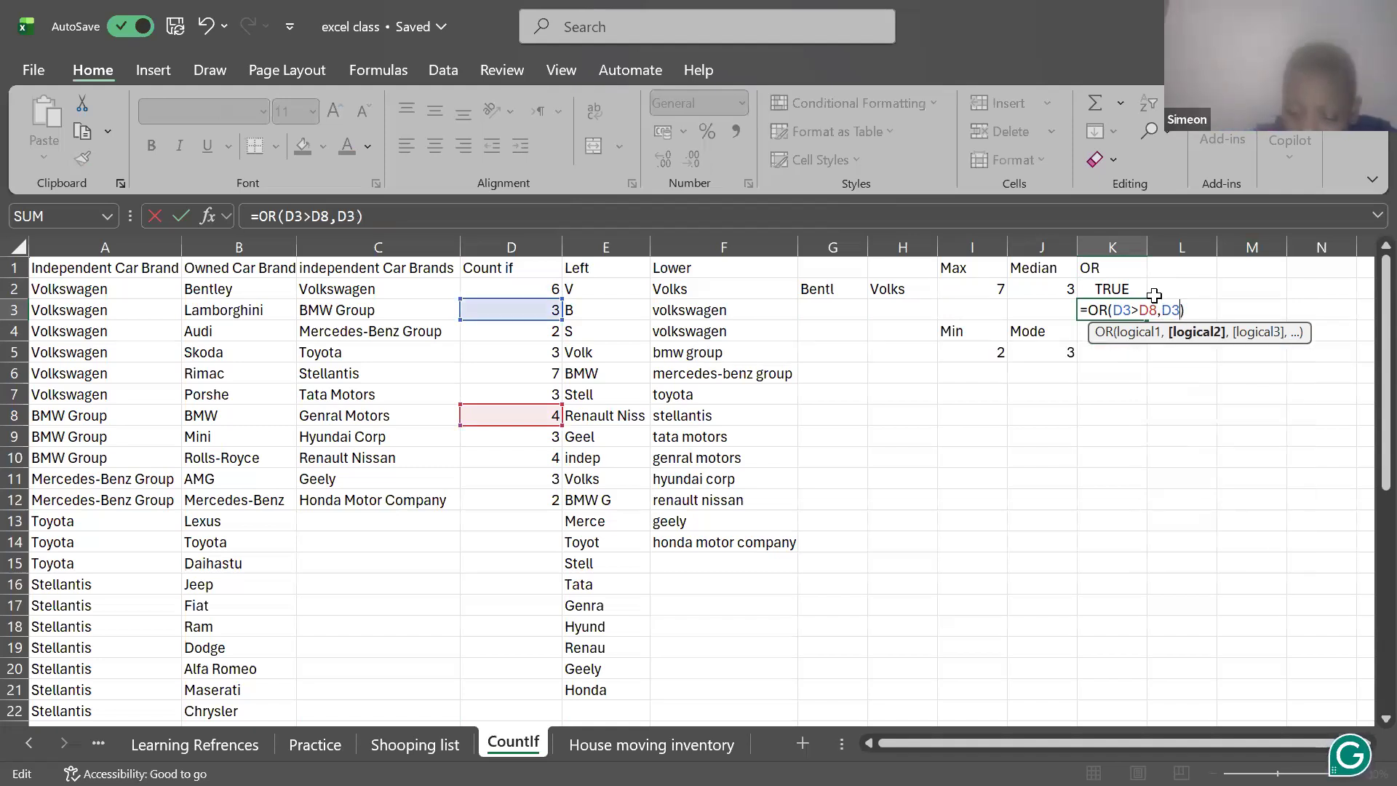
text(<1)
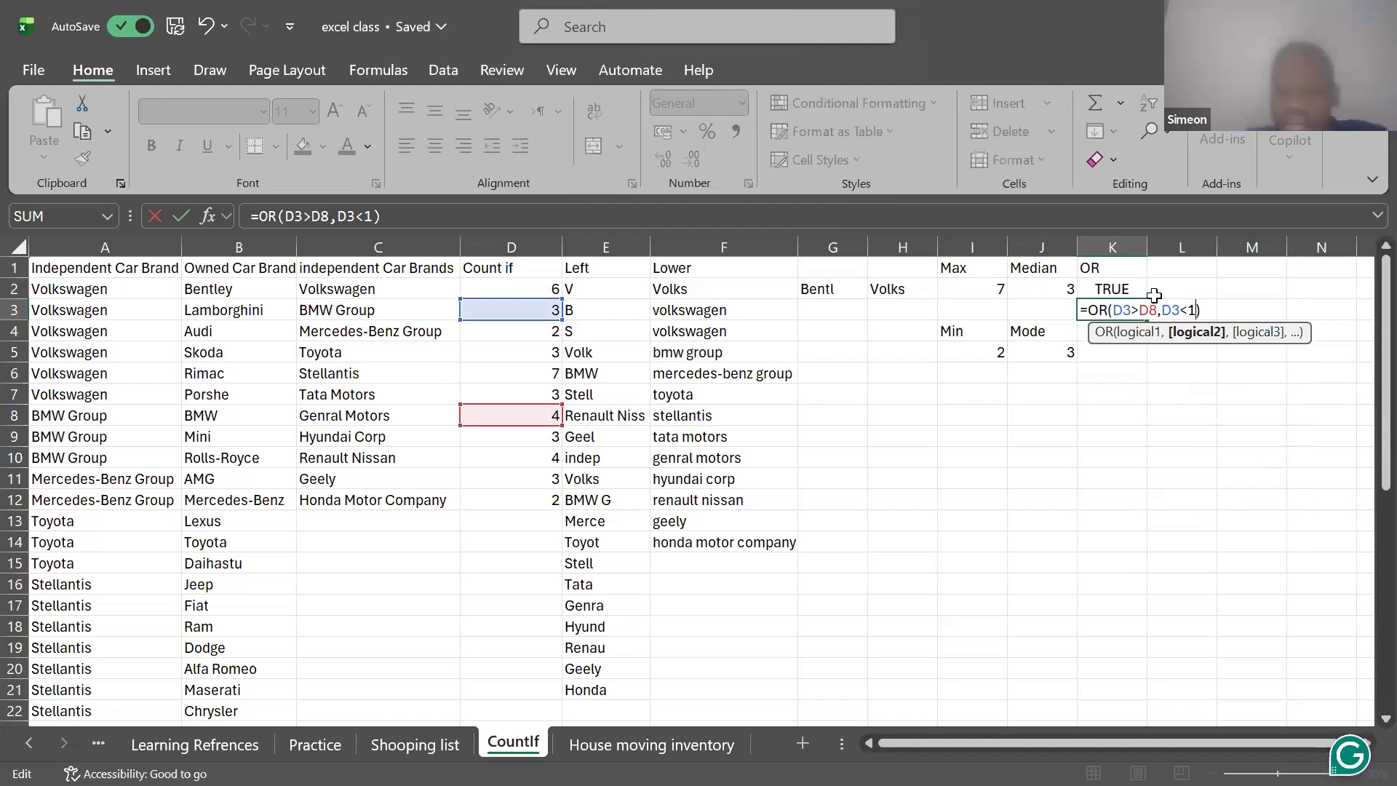
text(0)
key(Return)
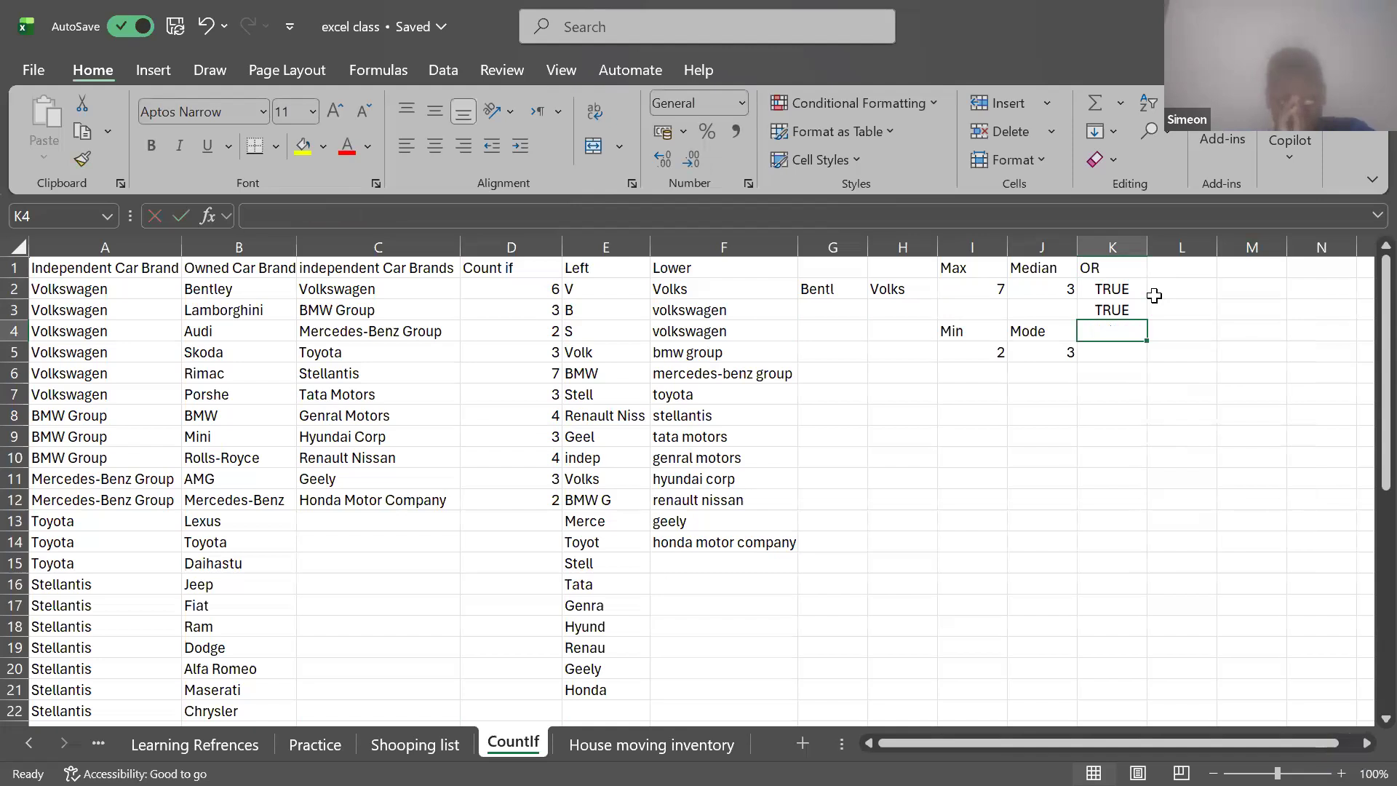
- Change the second condition of the OR formula in K3 to D3<1 and enter it
click(1132, 311)
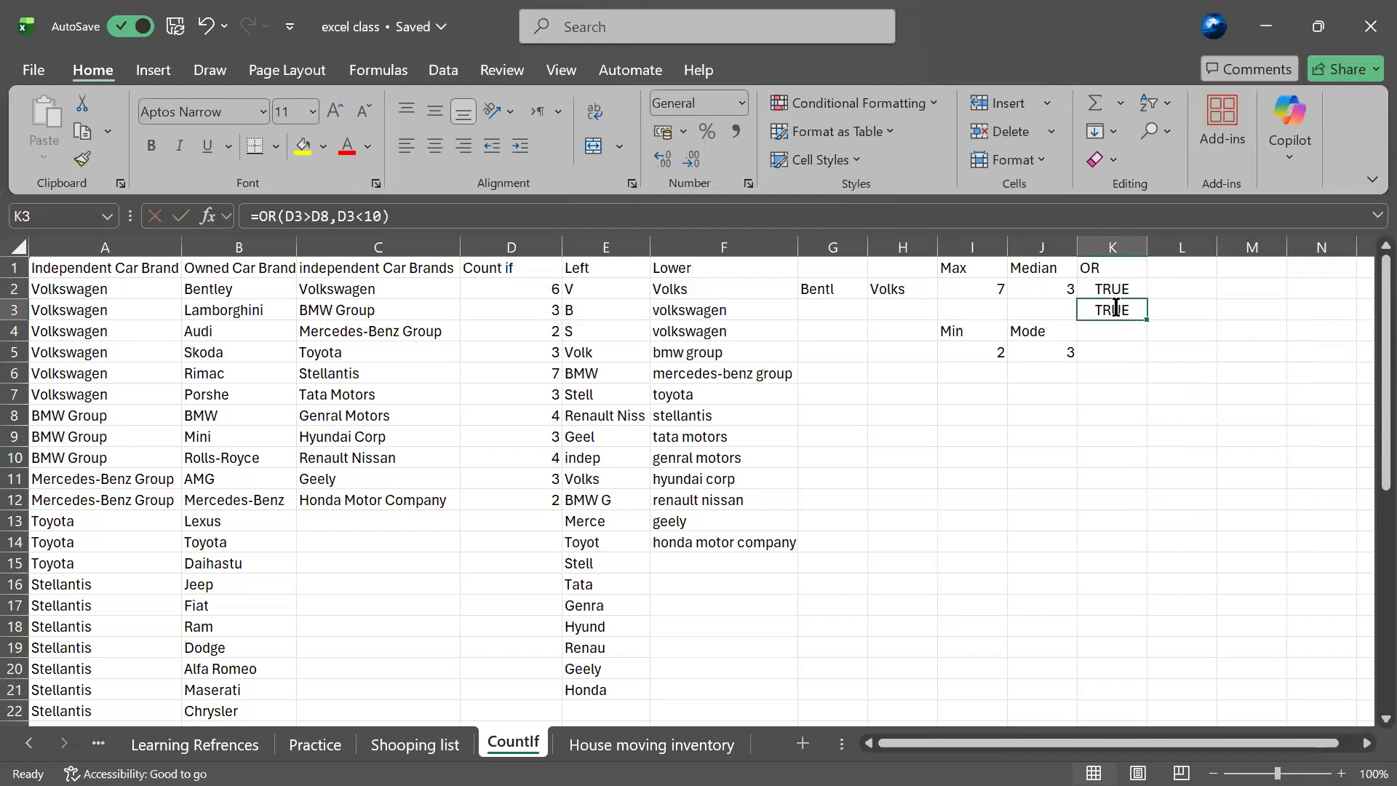
double_click(1115, 309)
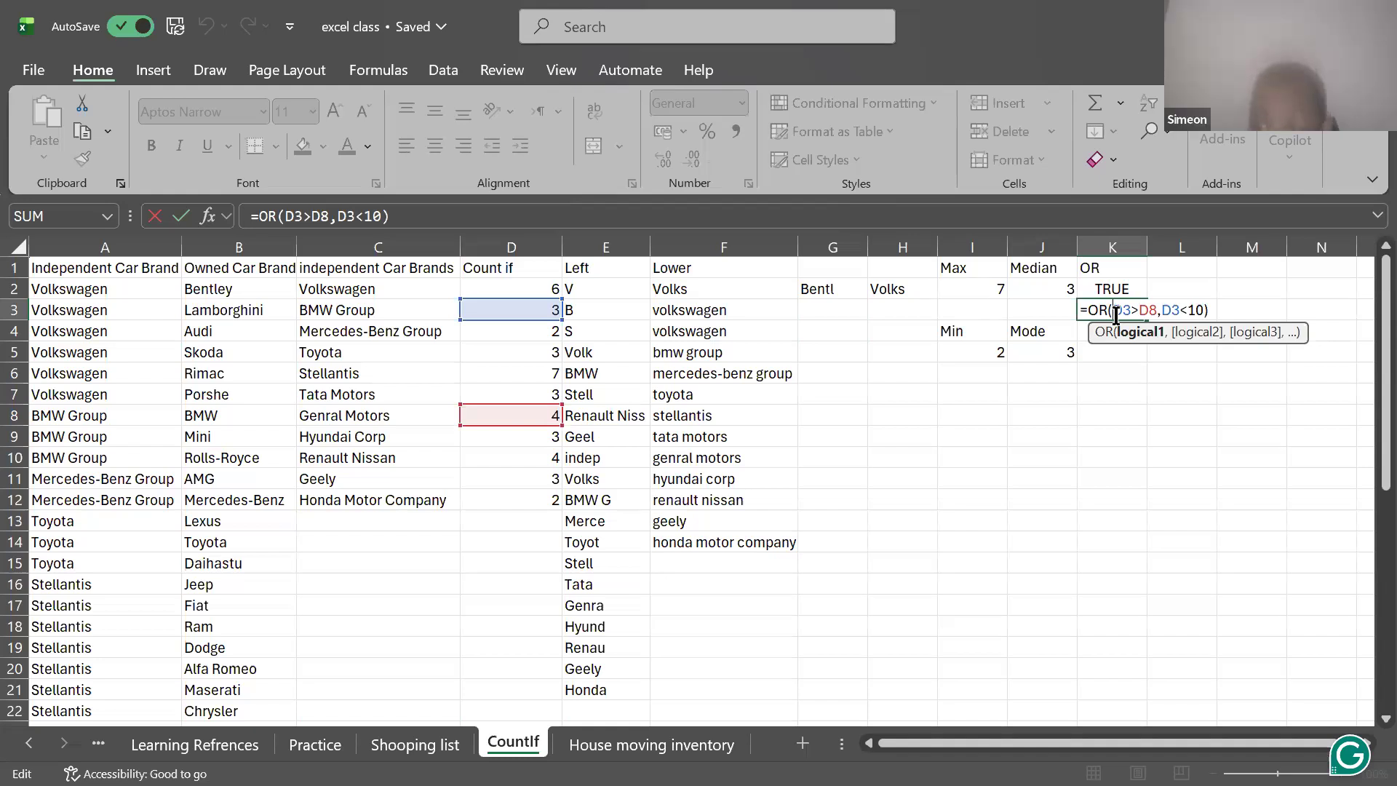
click(1199, 310)
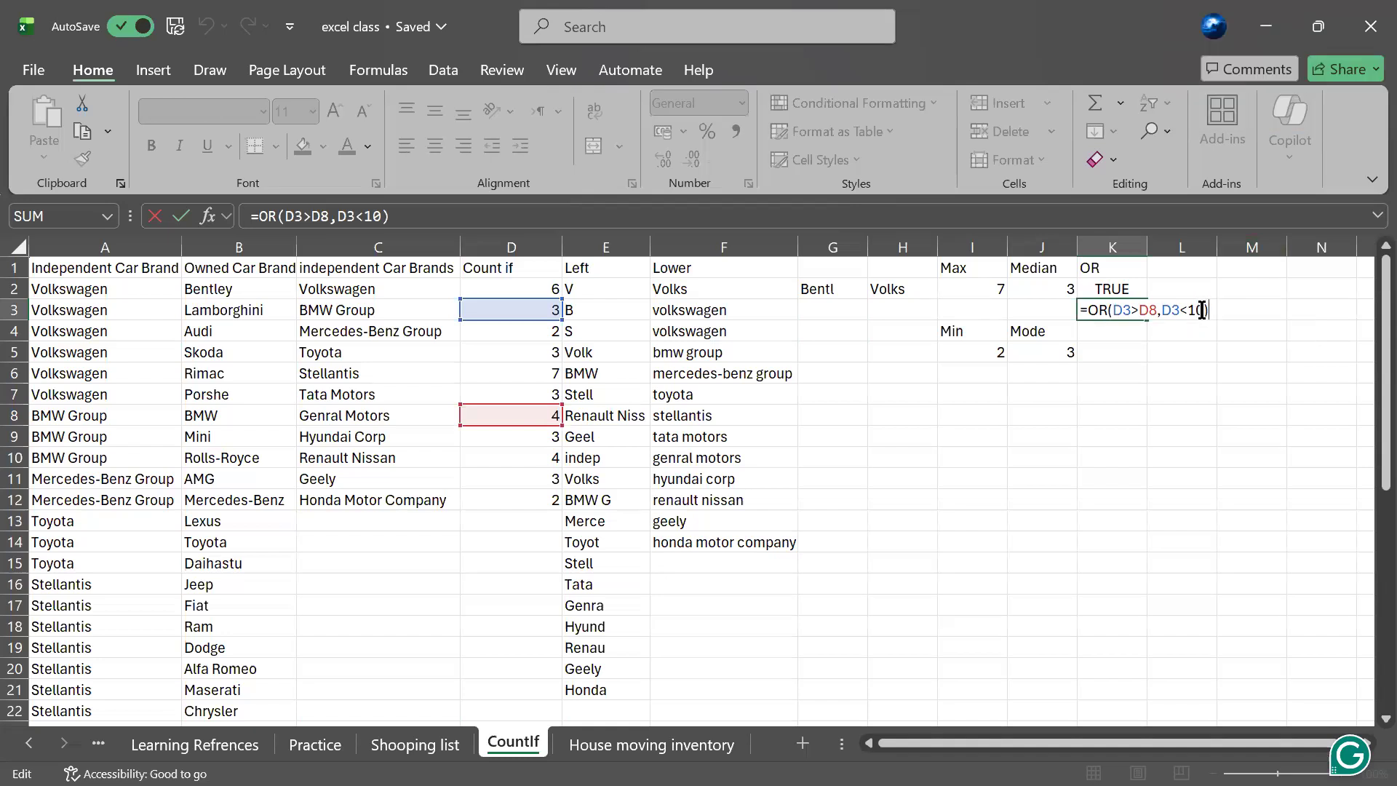
click(1202, 310)
key(BackSpace)
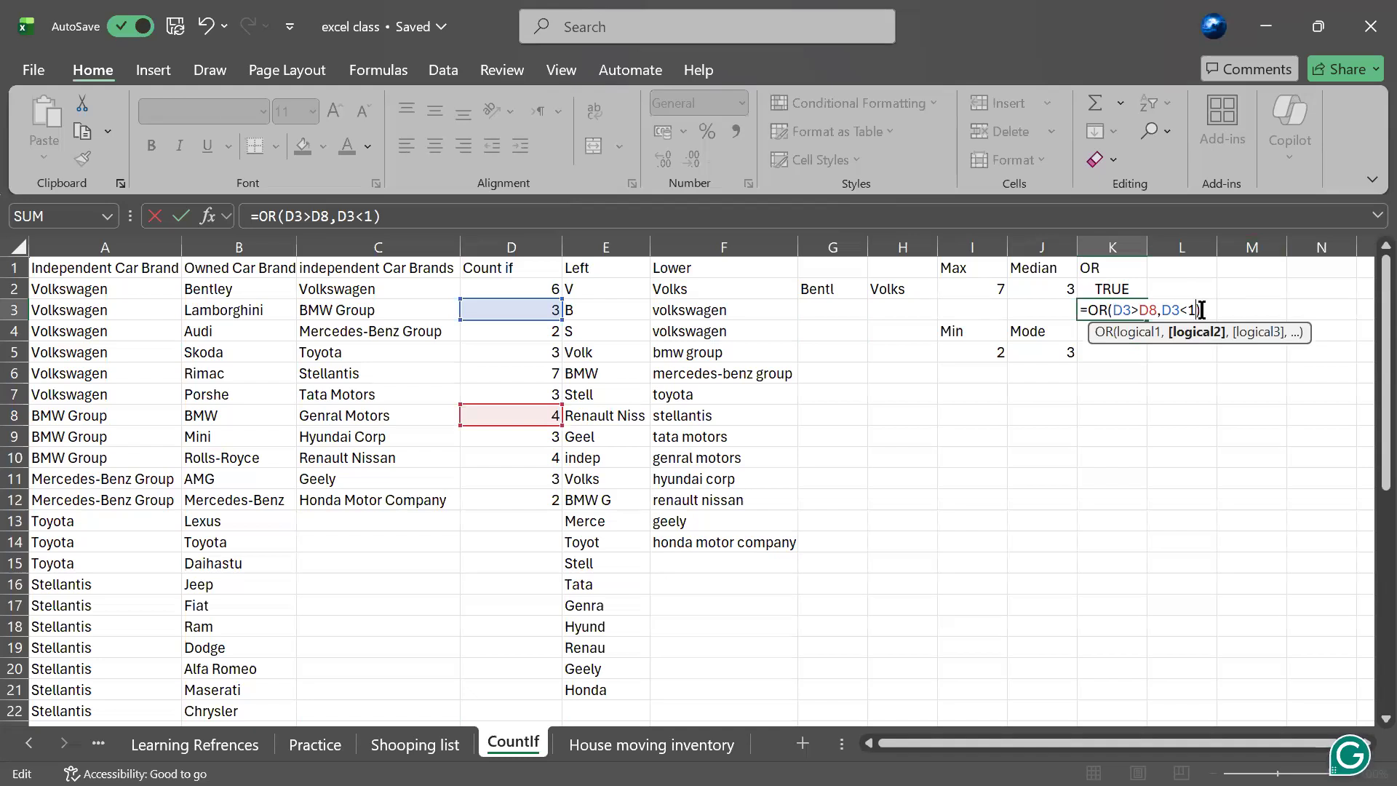
key(Return)
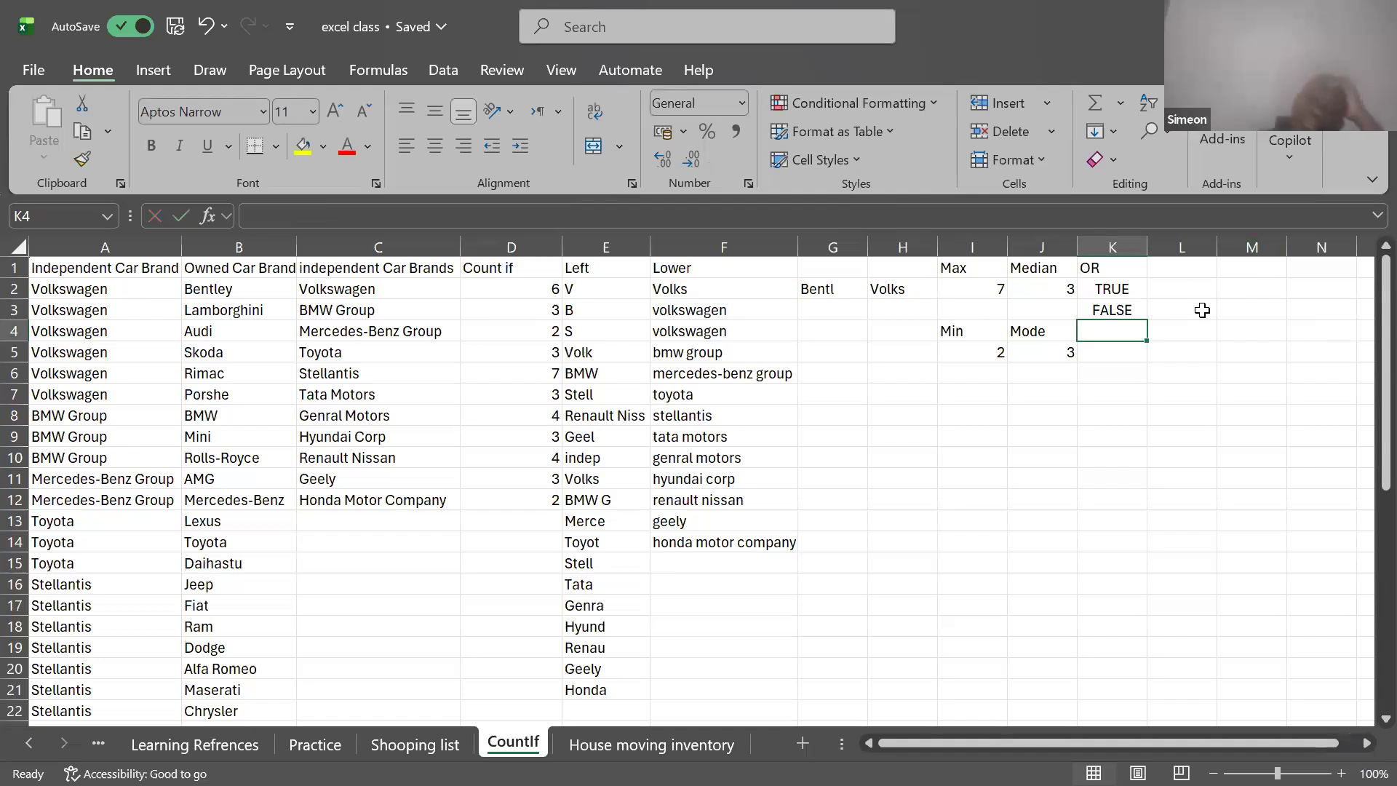
- Fill the OR formula from K3 down column K to row 41
click(1102, 311)
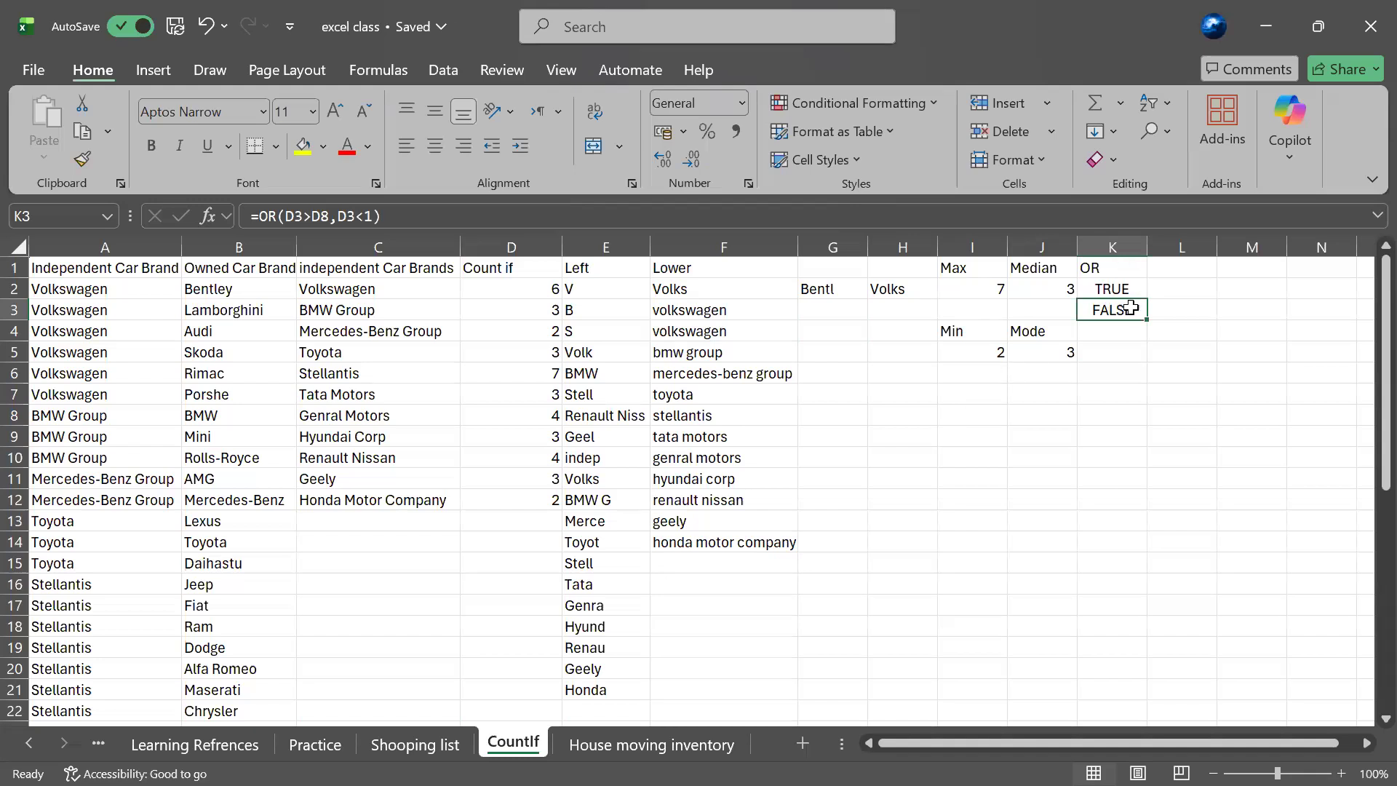
click(1150, 326)
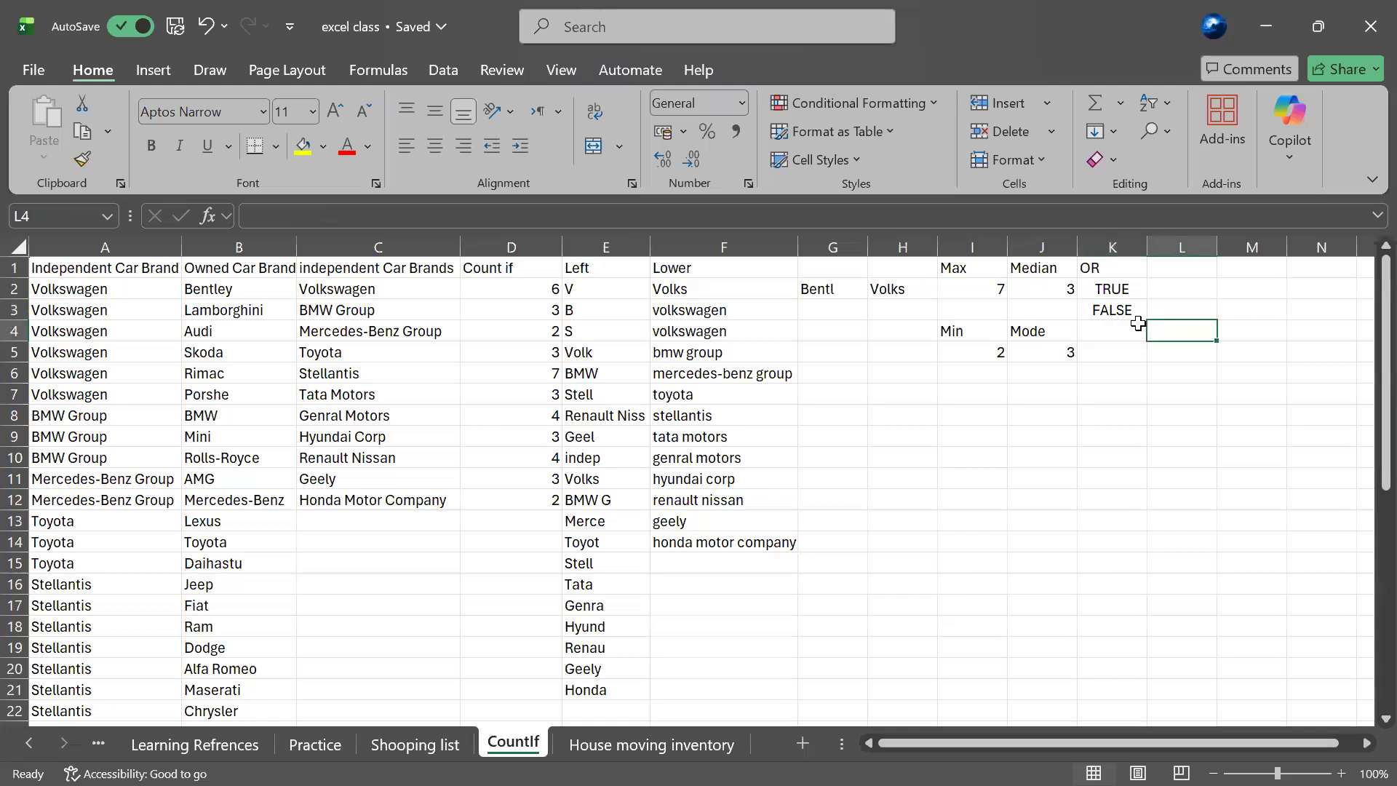
click(1142, 312)
double_click(1148, 320)
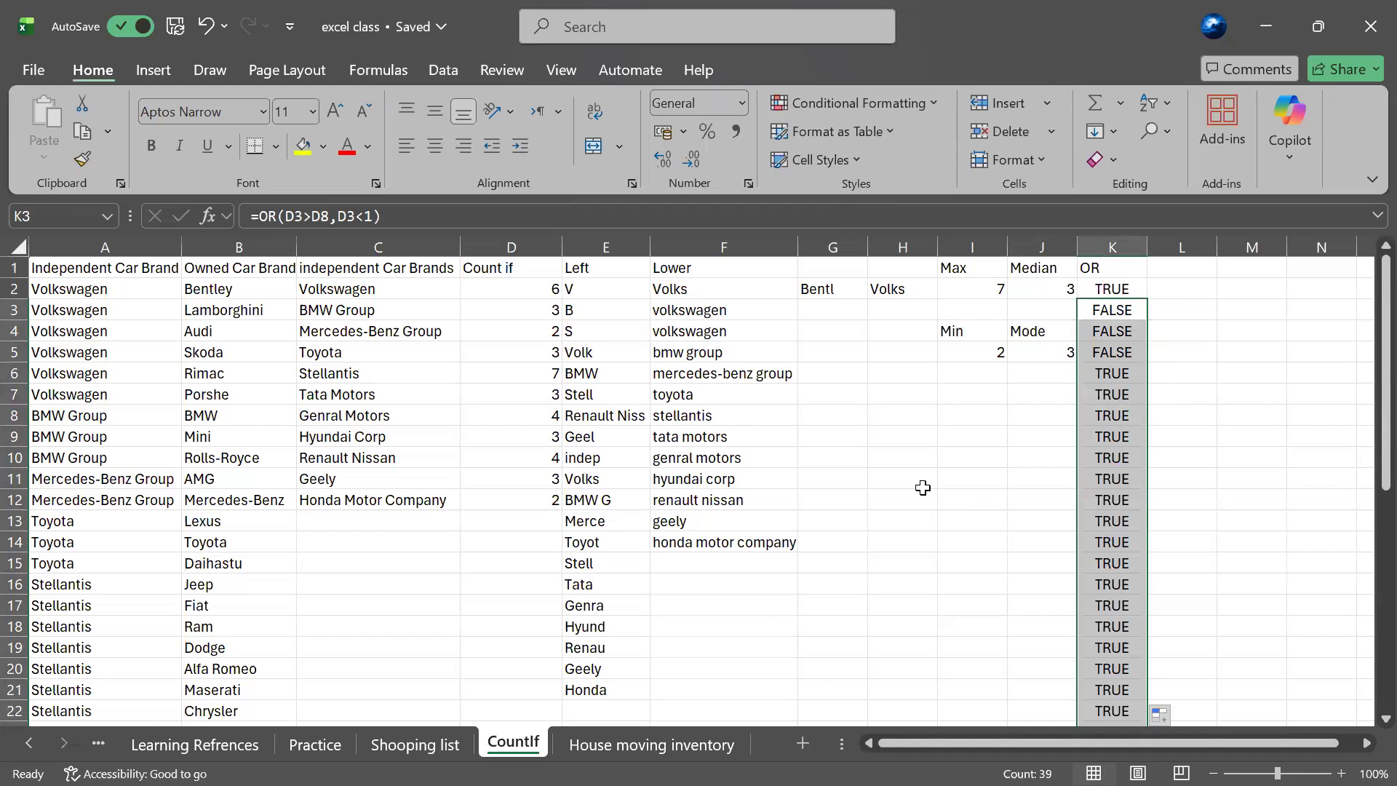
- Examine the OR results in column K from row 3 to the end of the filled range, comparing them with the Count if values
scroll(923, 487, down, 18)
scroll(923, 488, up, 6)
scroll(922, 487, right, 2)
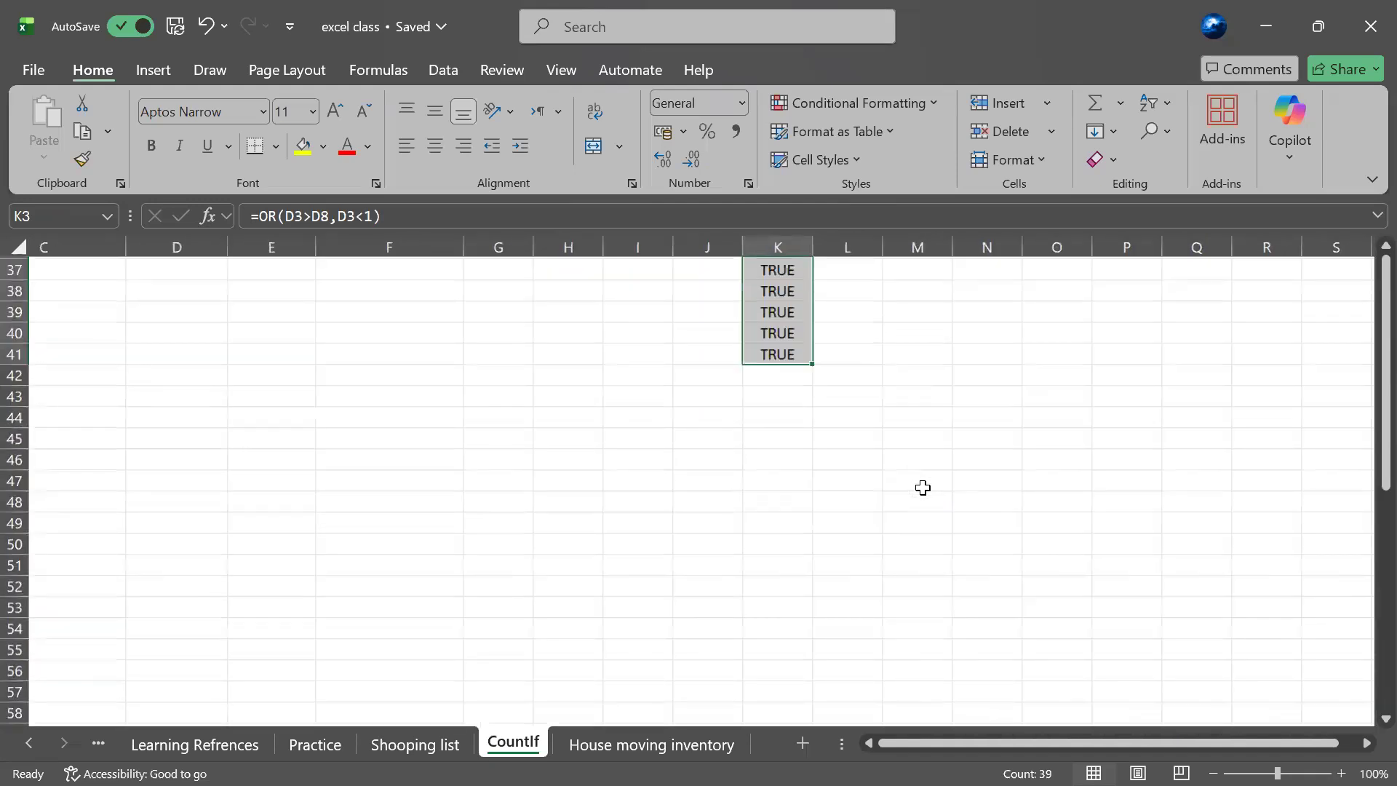
scroll(923, 487, up, 10)
scroll(922, 488, down, 4)
scroll(922, 488, up, 6)
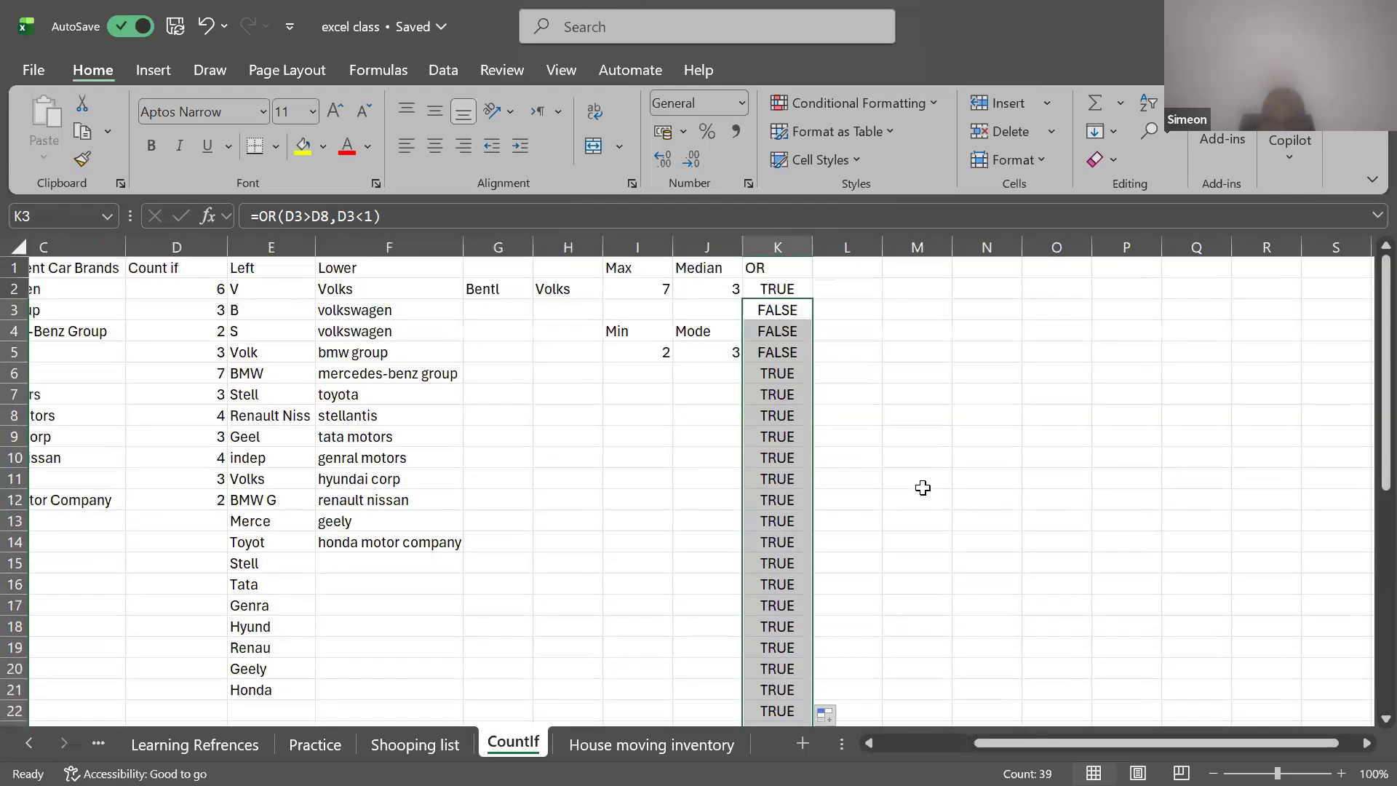
scroll(923, 487, down, 3)
scroll(922, 487, up, 2)
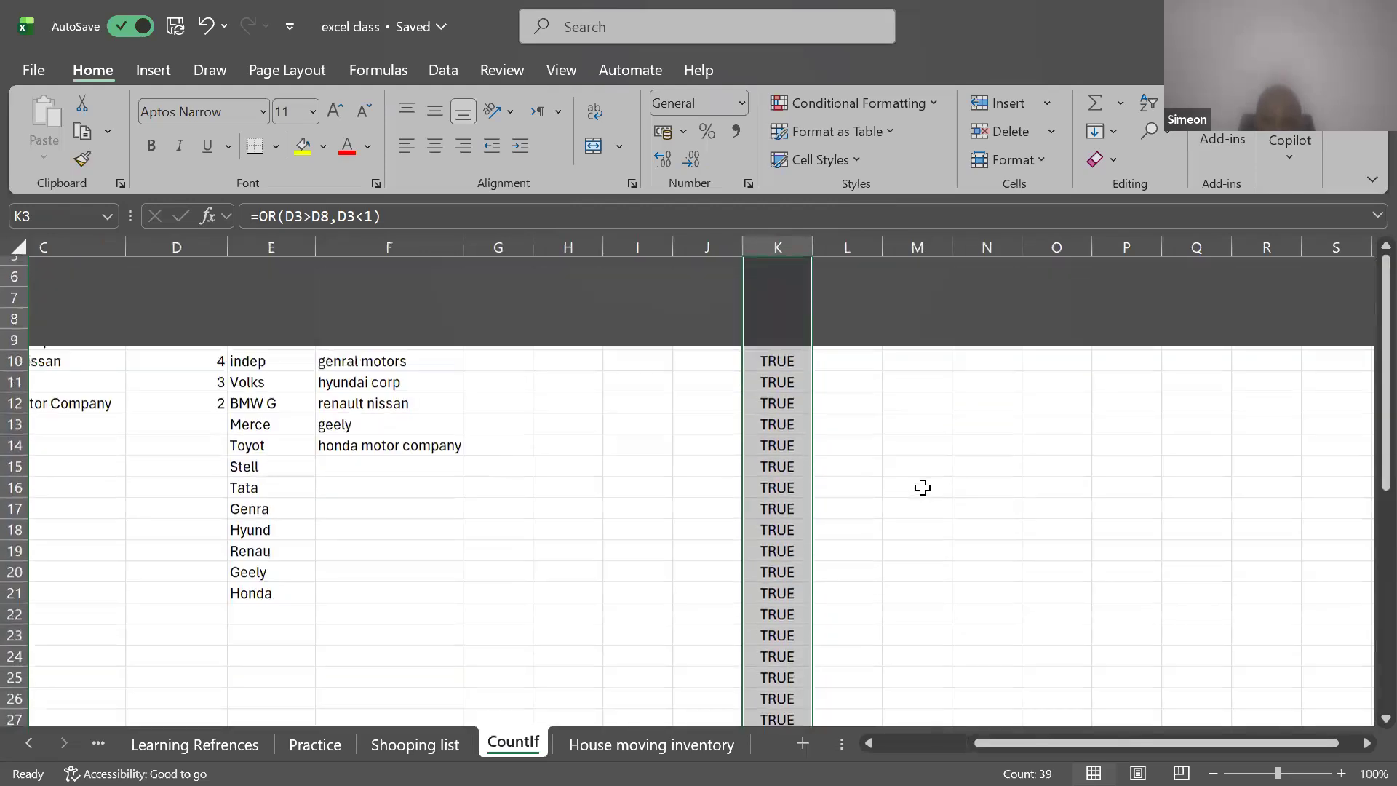
scroll(923, 487, up, 1)
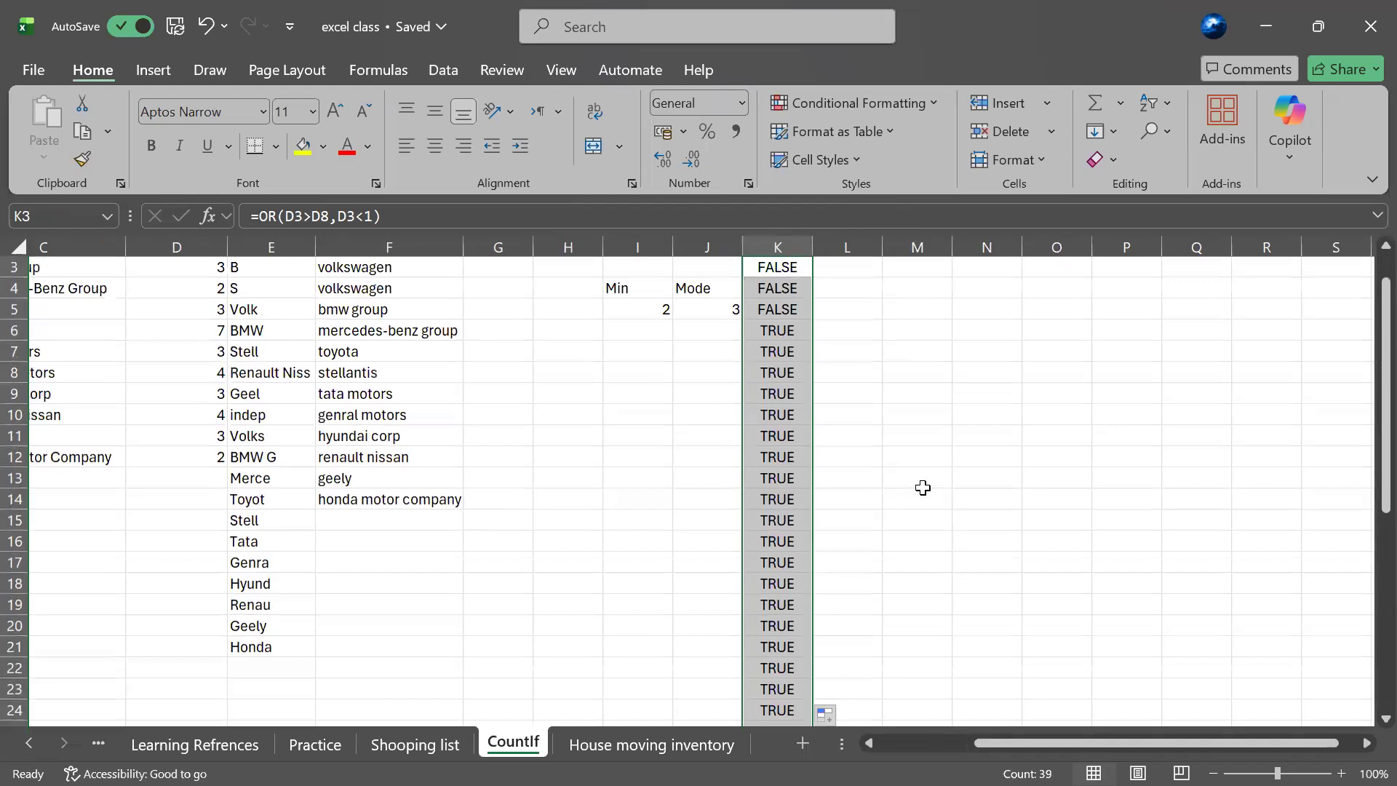
scroll(922, 487, up, 1)
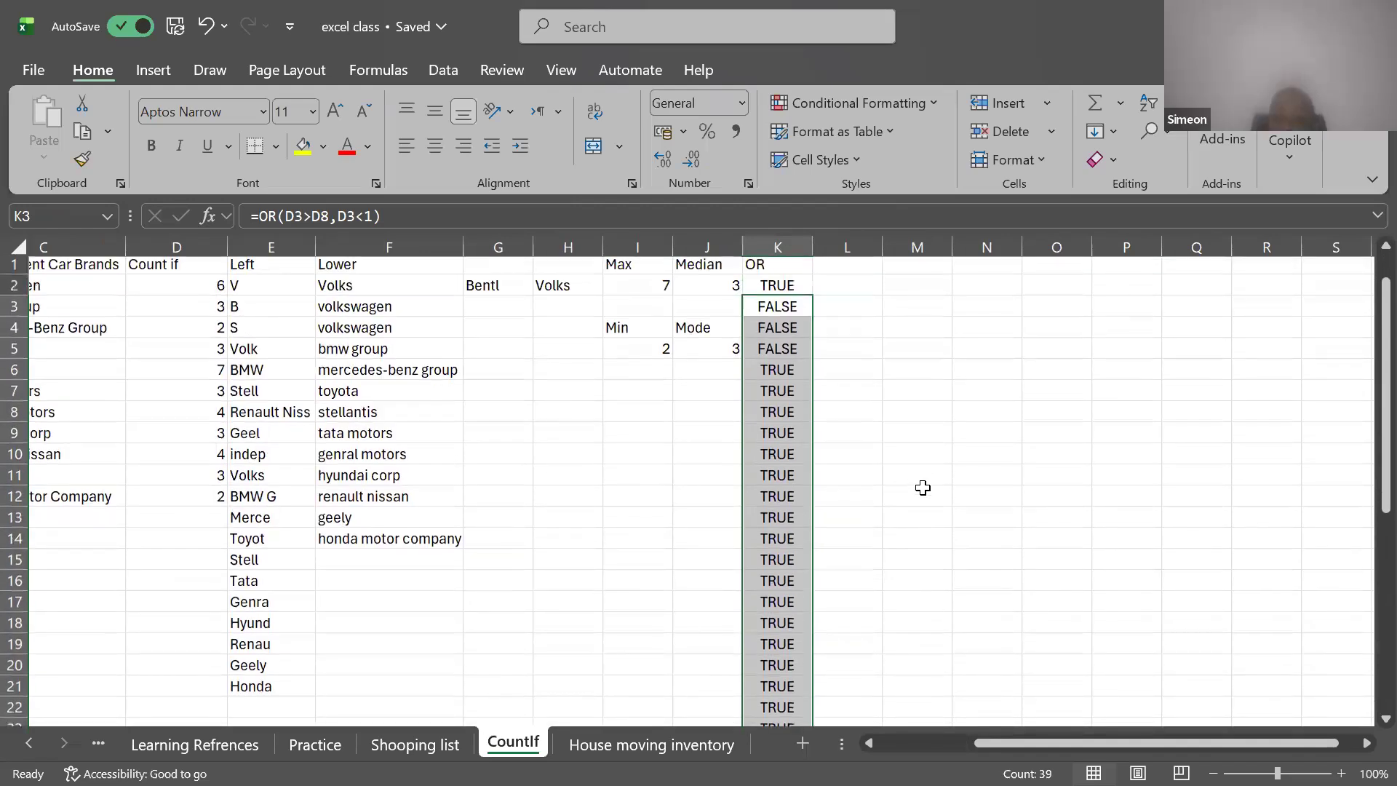
scroll(922, 488, down, 3)
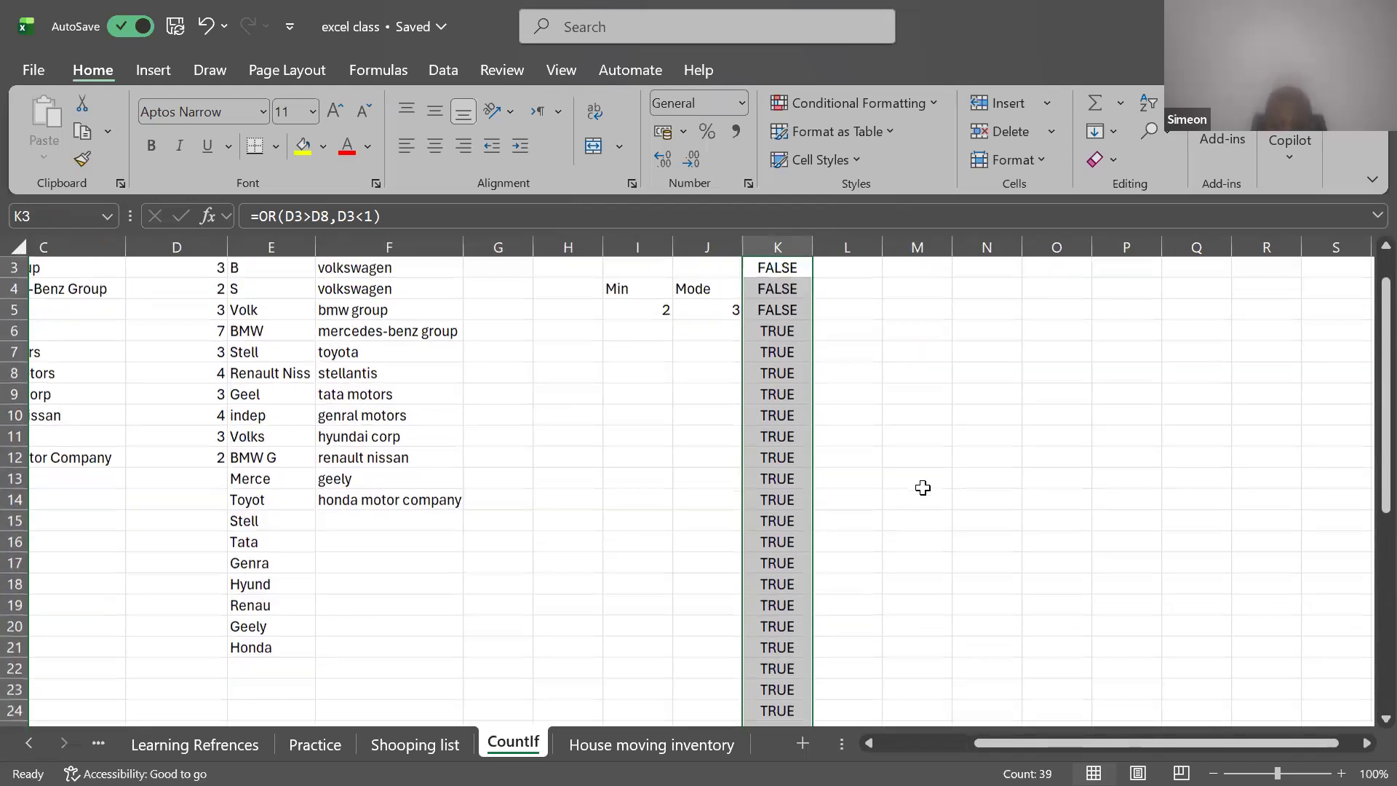
scroll(923, 488, down, 3)
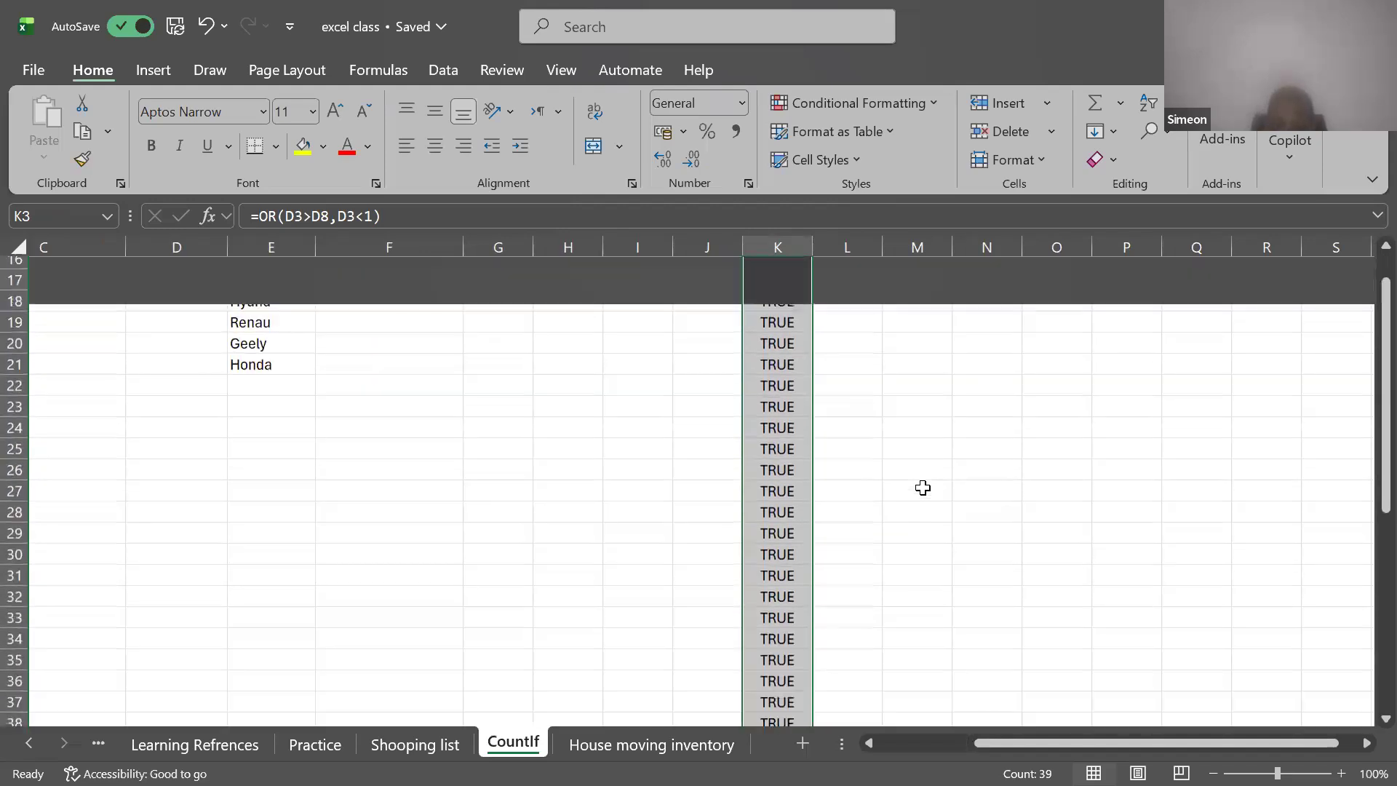
scroll(923, 488, down, 2)
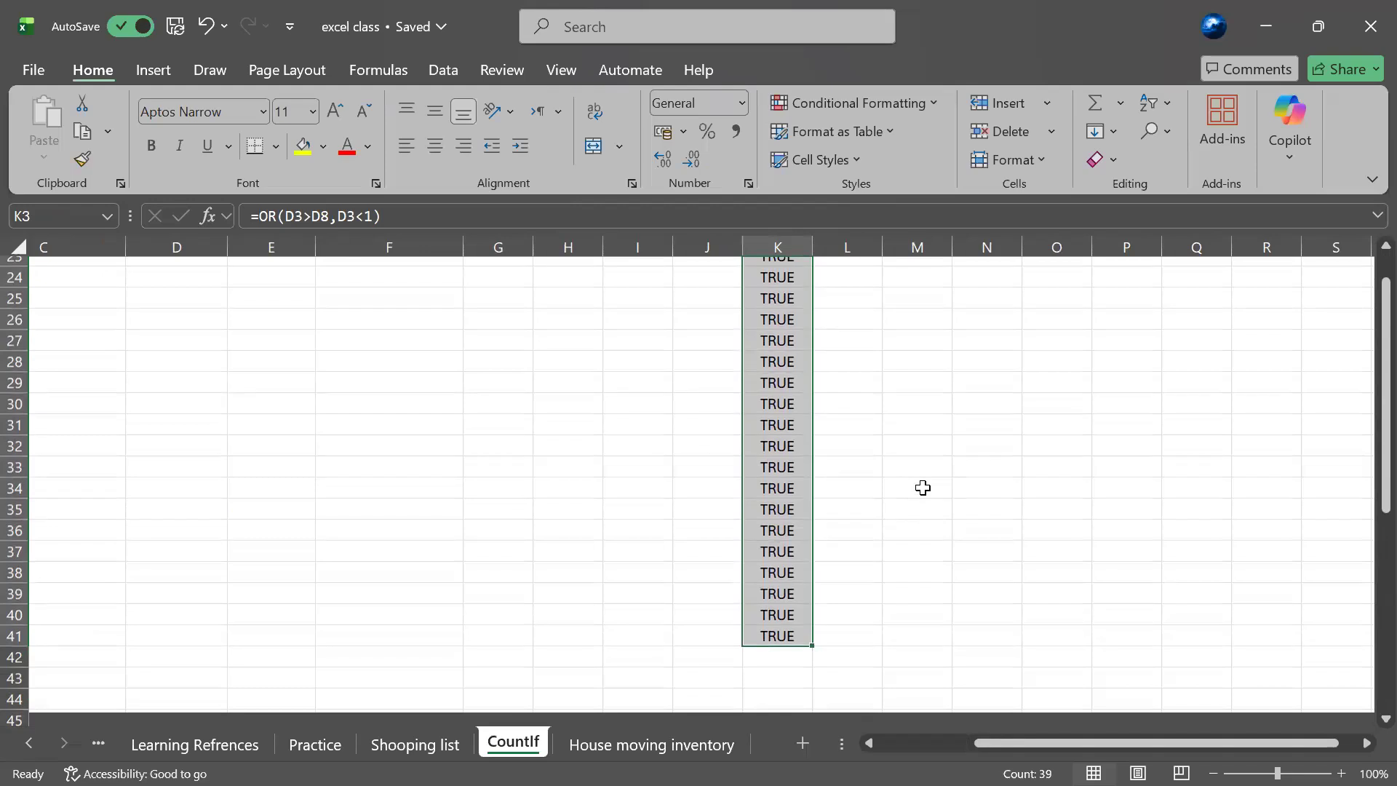
scroll(923, 487, up, 8)
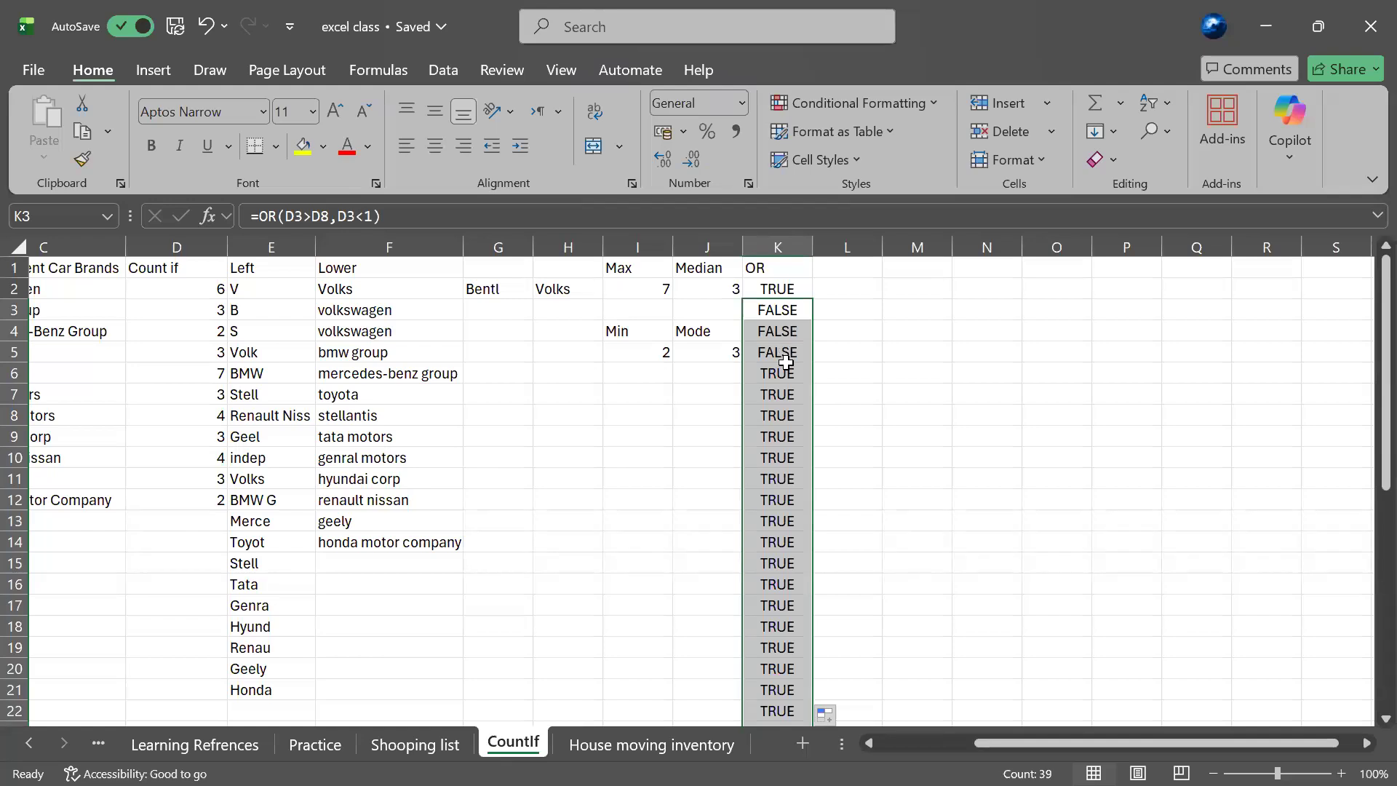
scroll(786, 349, down, 6)
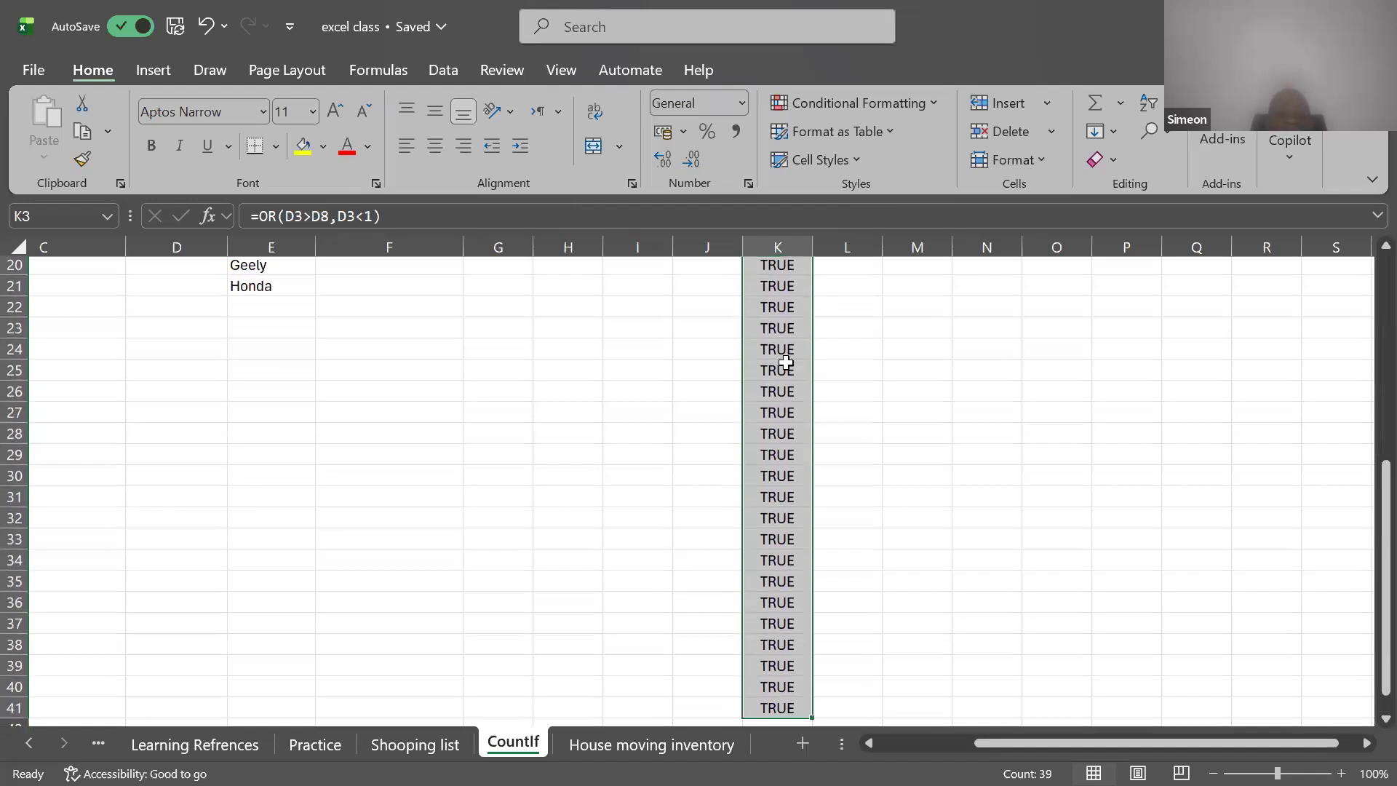
scroll(785, 361, down, 2)
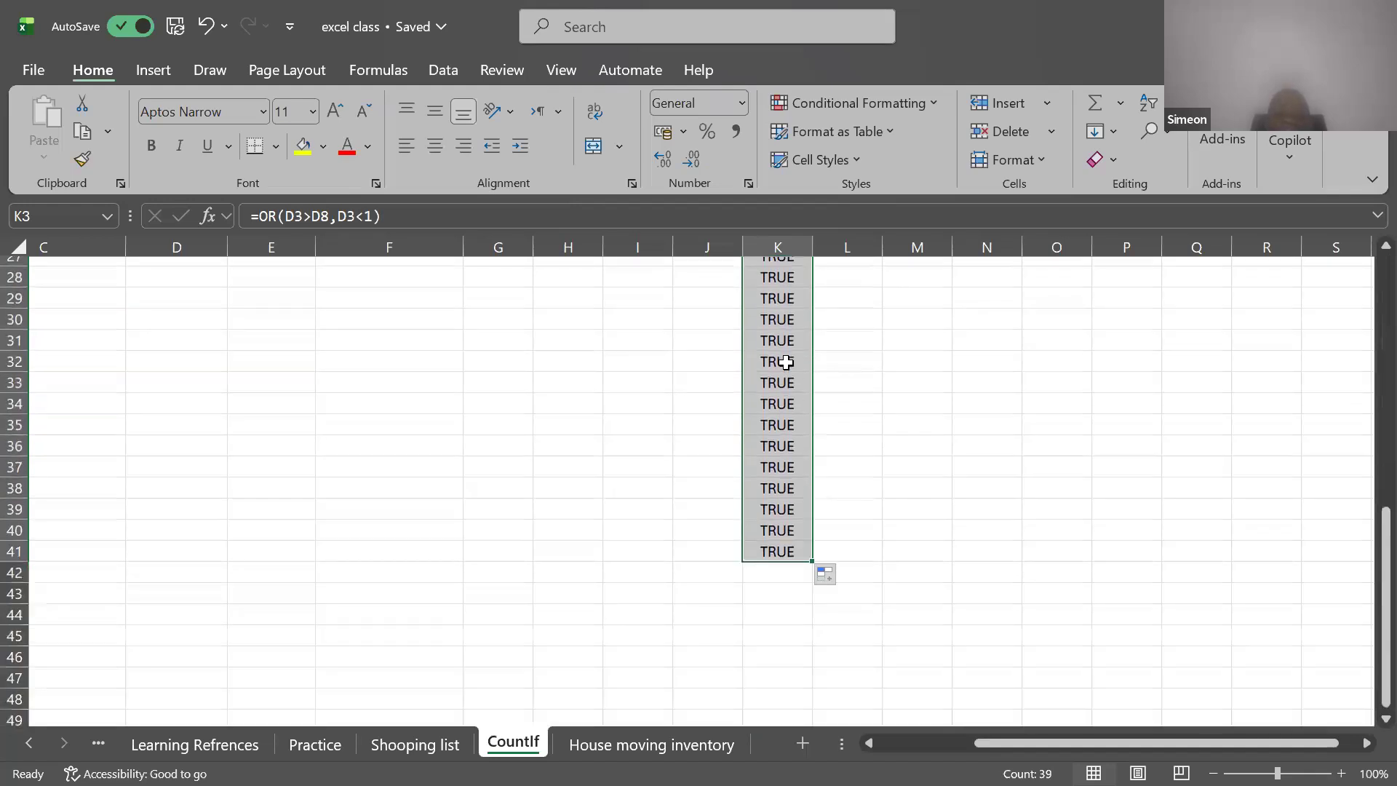
scroll(785, 362, up, 9)
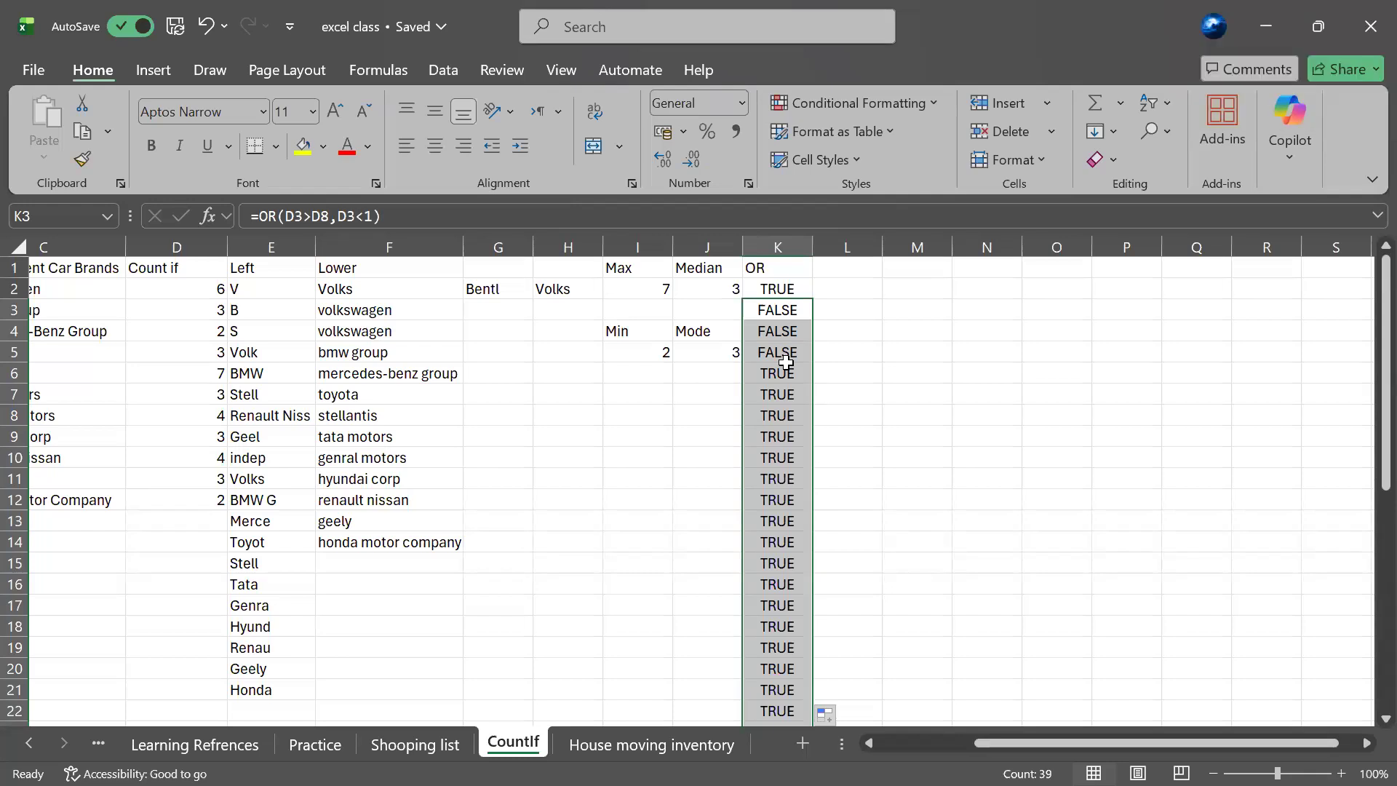
key(F2)
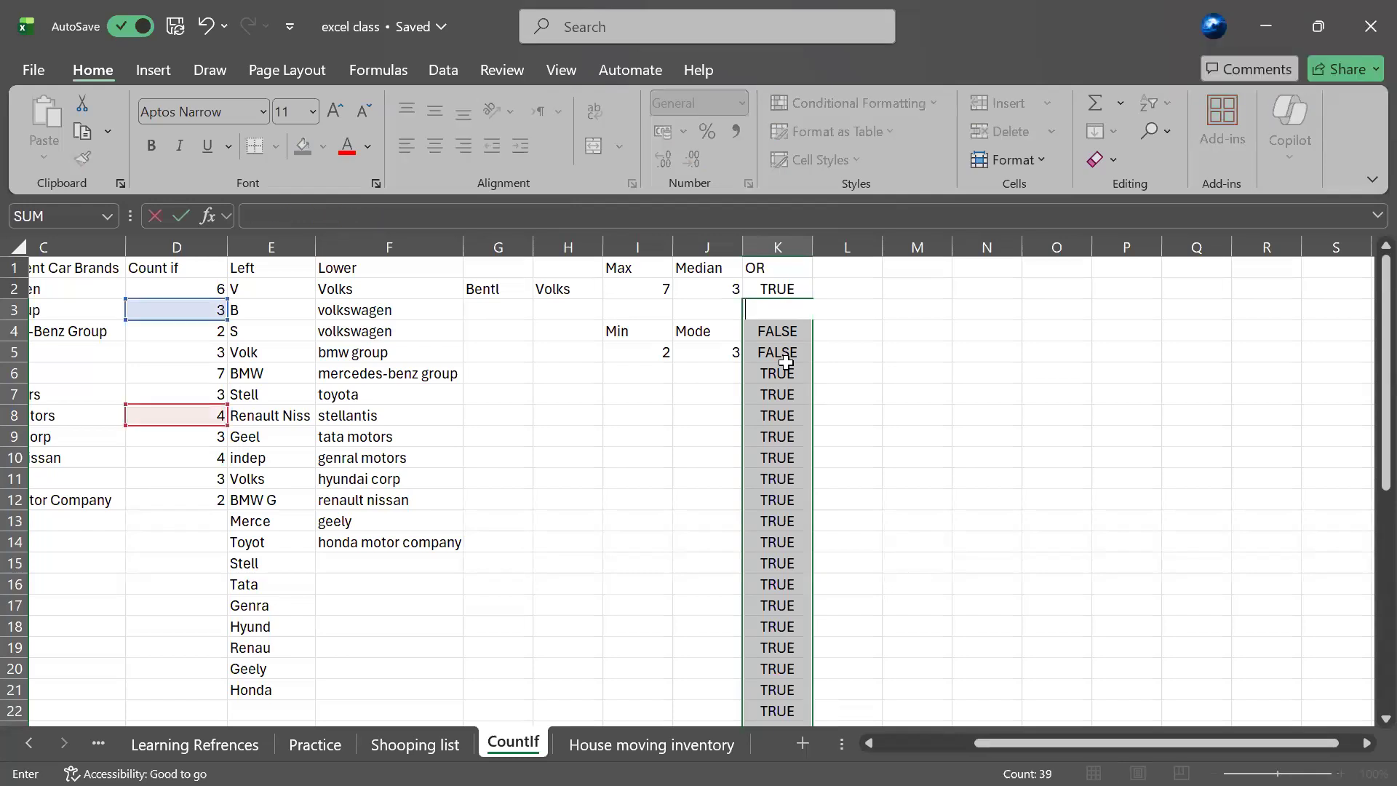
text(=)
click(803, 377)
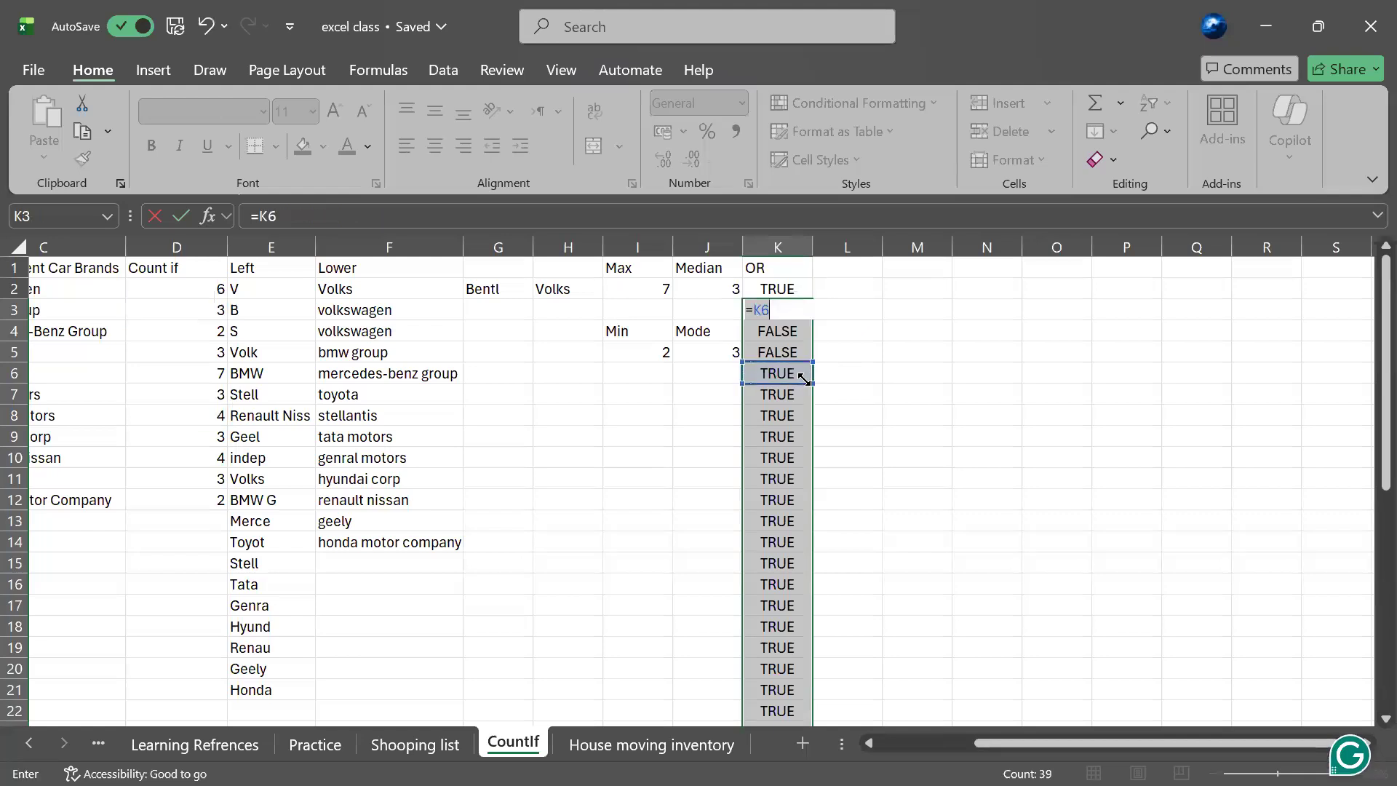
key(ctrl+z)
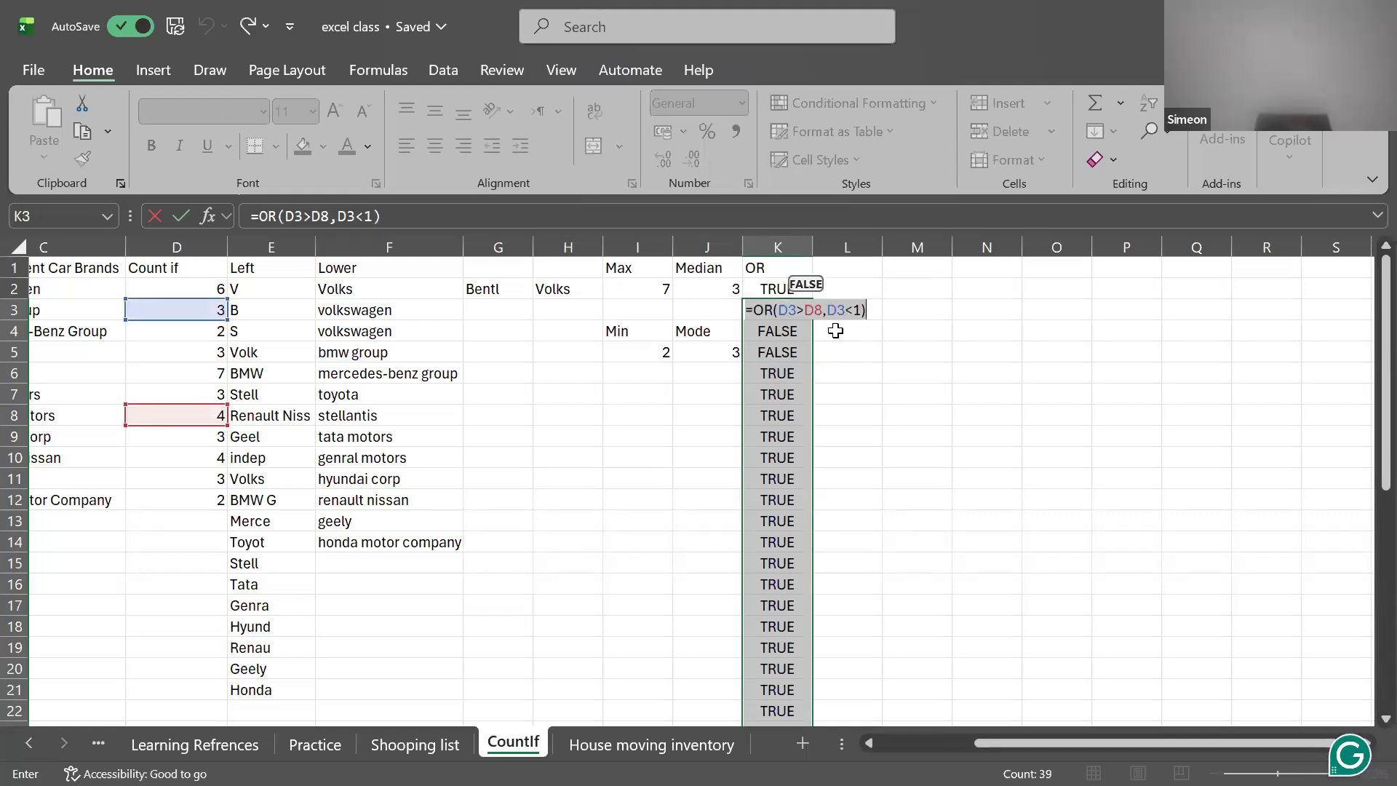
text(=)
click(854, 379)
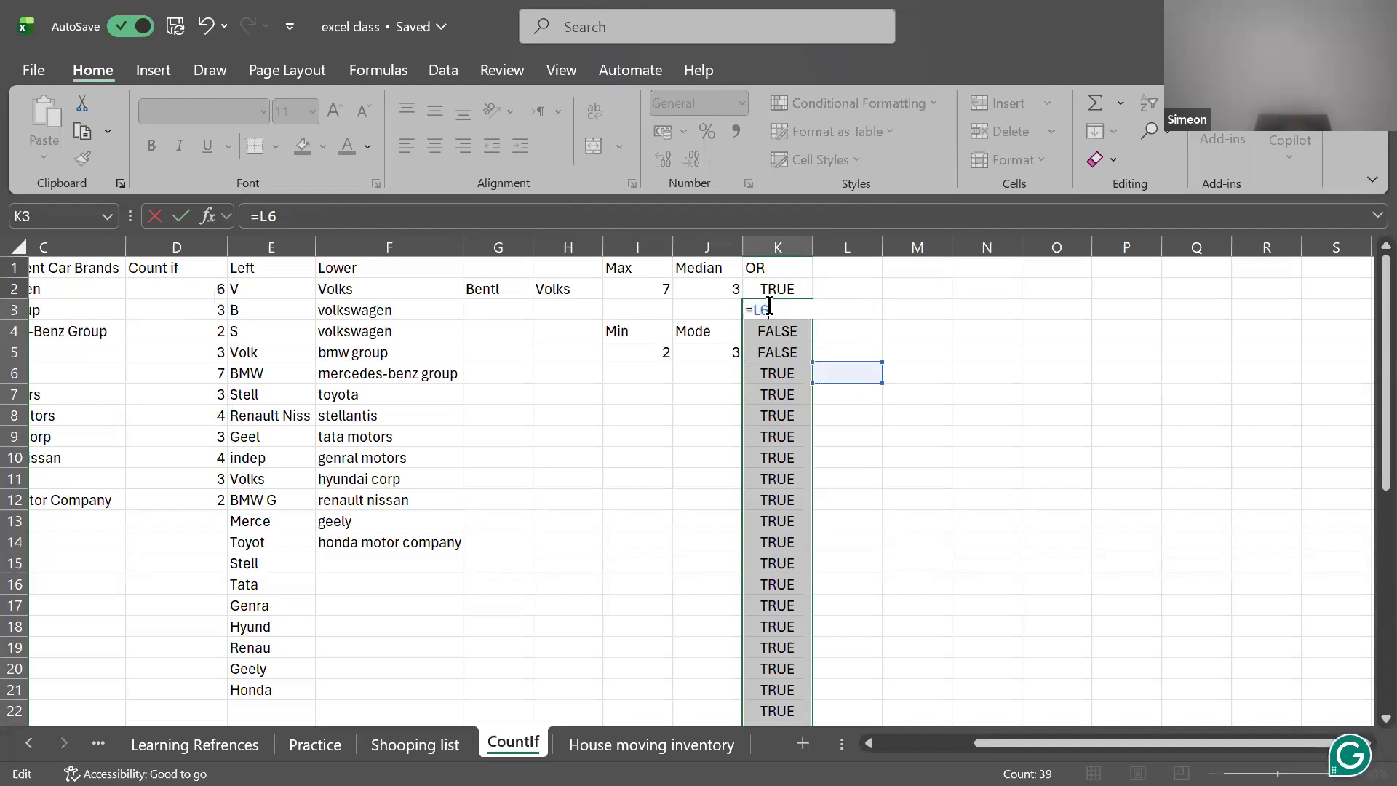
key(ctrl+z)
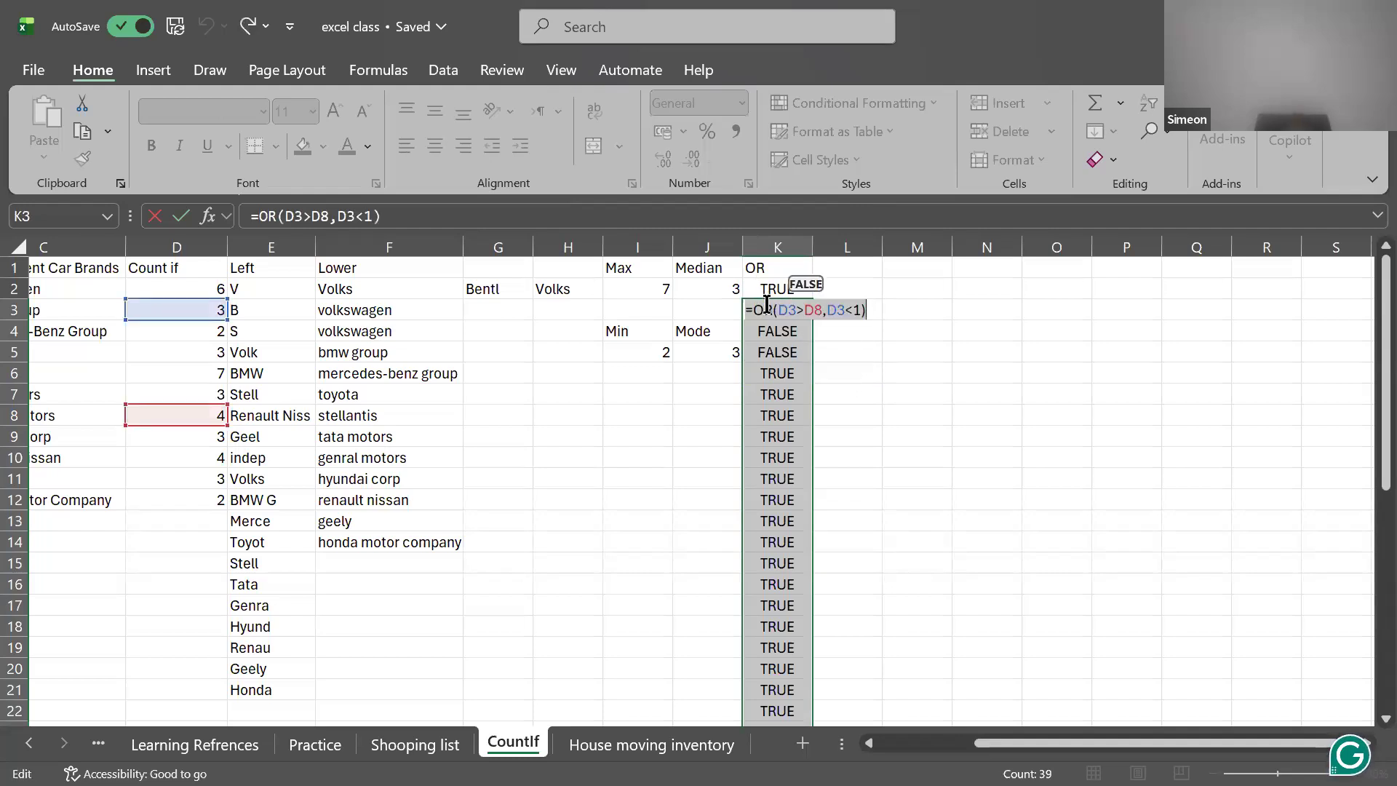
text(=)
key(Up)
key(ctrl+z)
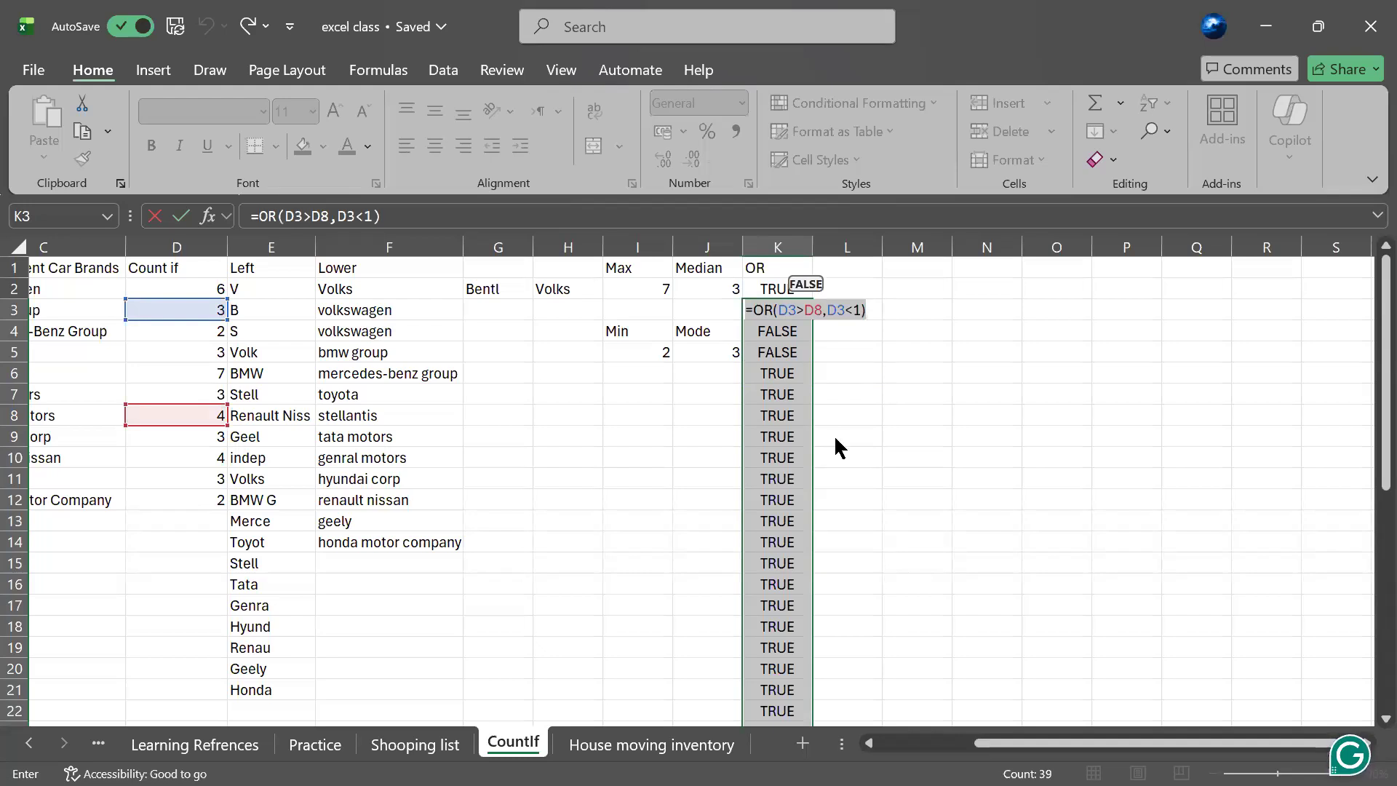
click(806, 308)
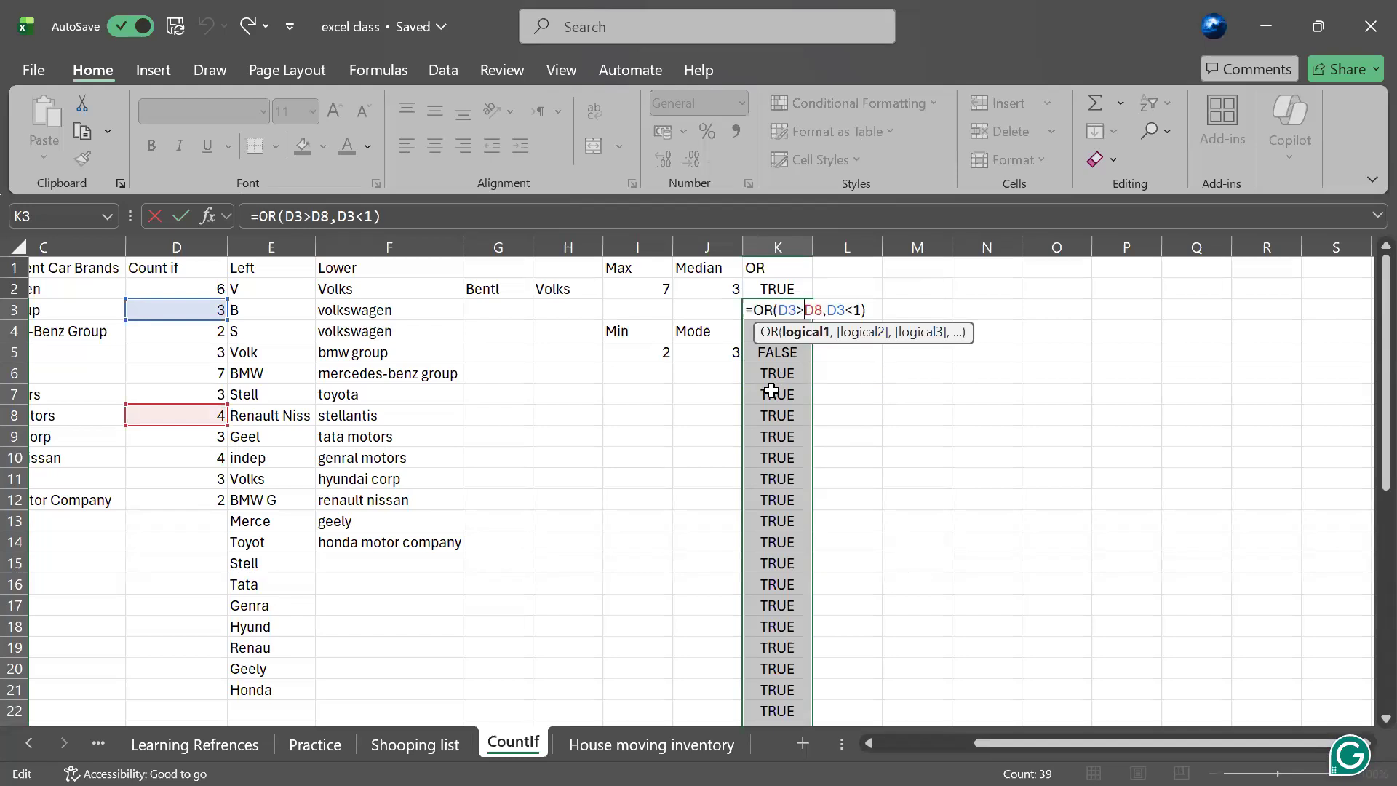
key(BackSpace)
text(>)
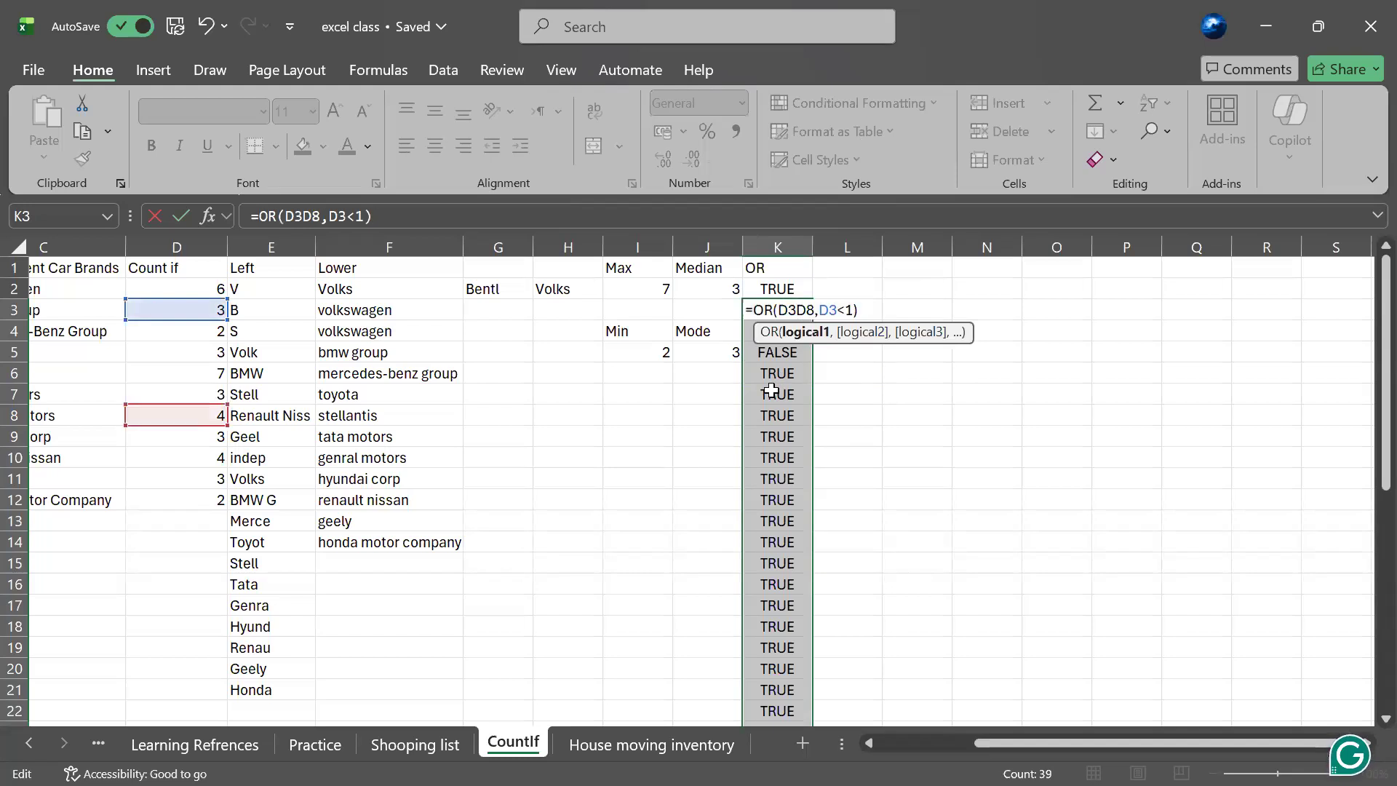
click(771, 390)
click(771, 248)
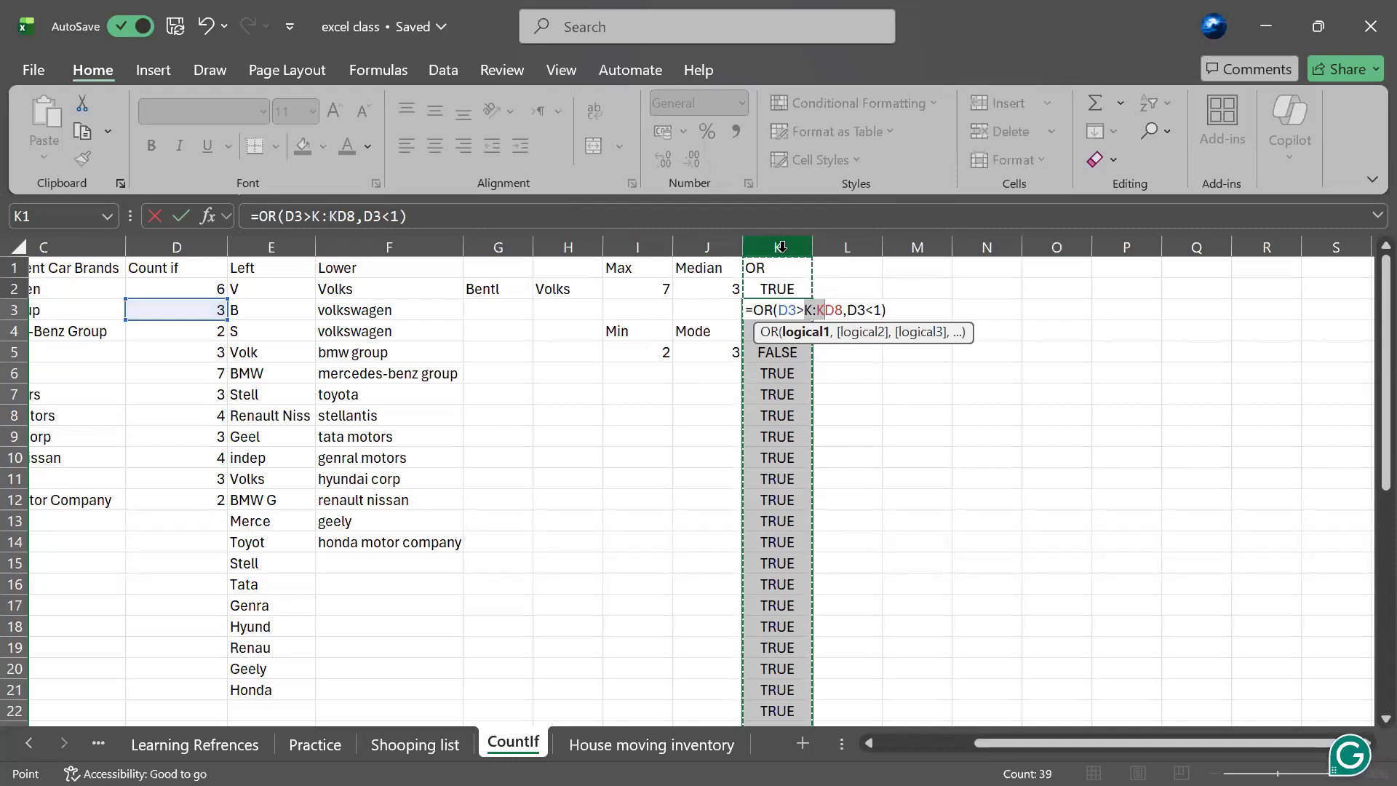
key(ctrl+z)
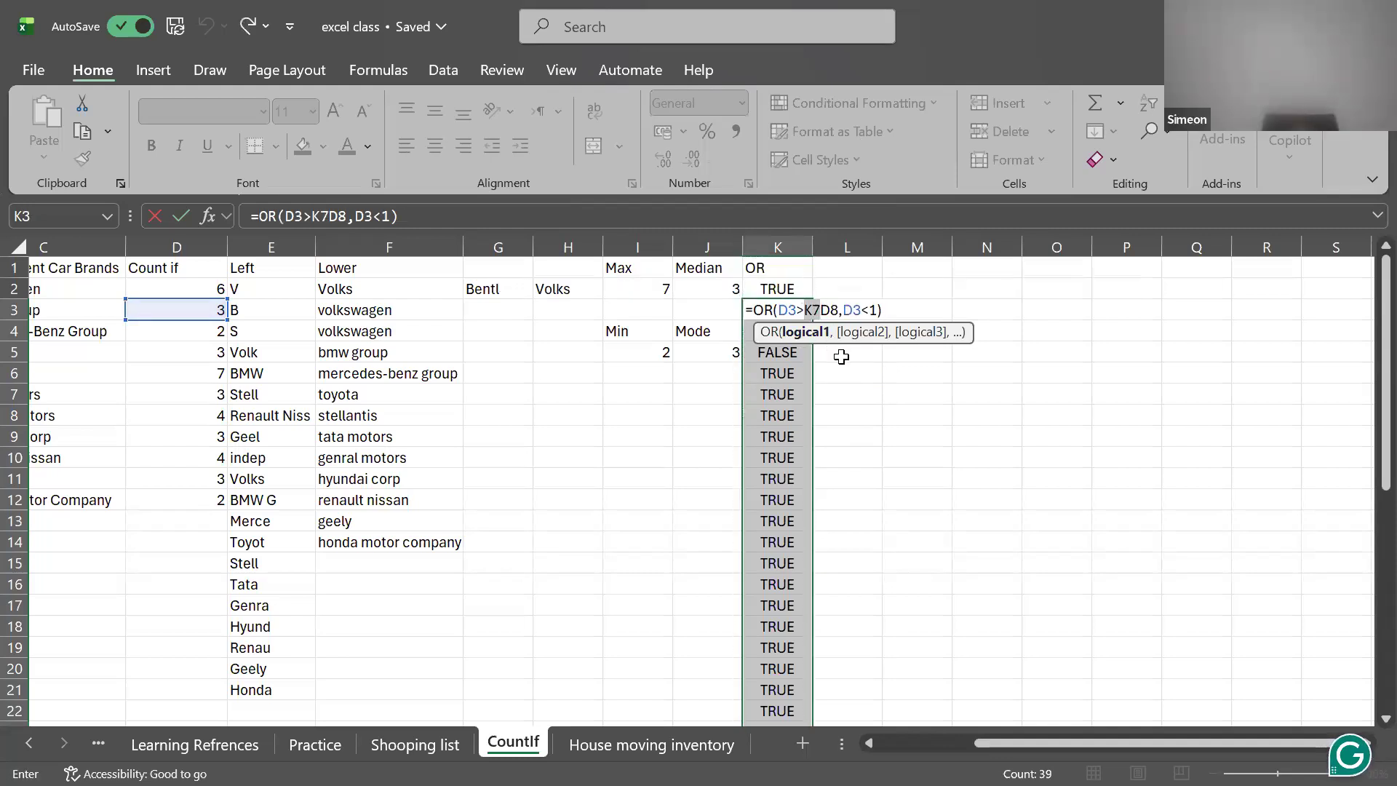
key(ctrl+y)
key(ctrl+z)
key(ctrl+y)
key(ctrl+z)
key(ctrl+y)
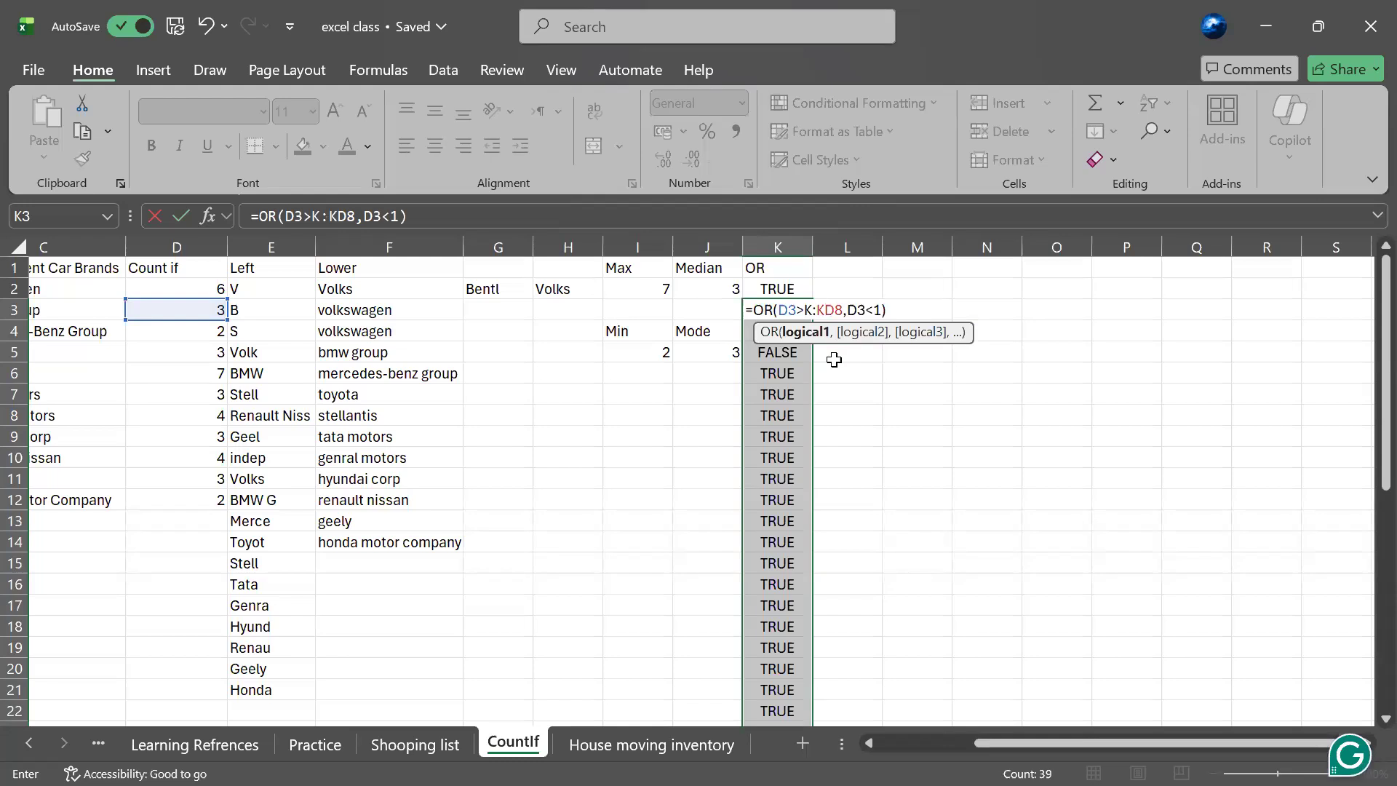
- Remove the stray K:K reference from the formula in K3 and enter it as =OR(D3>D8,D3<1)
click(812, 309)
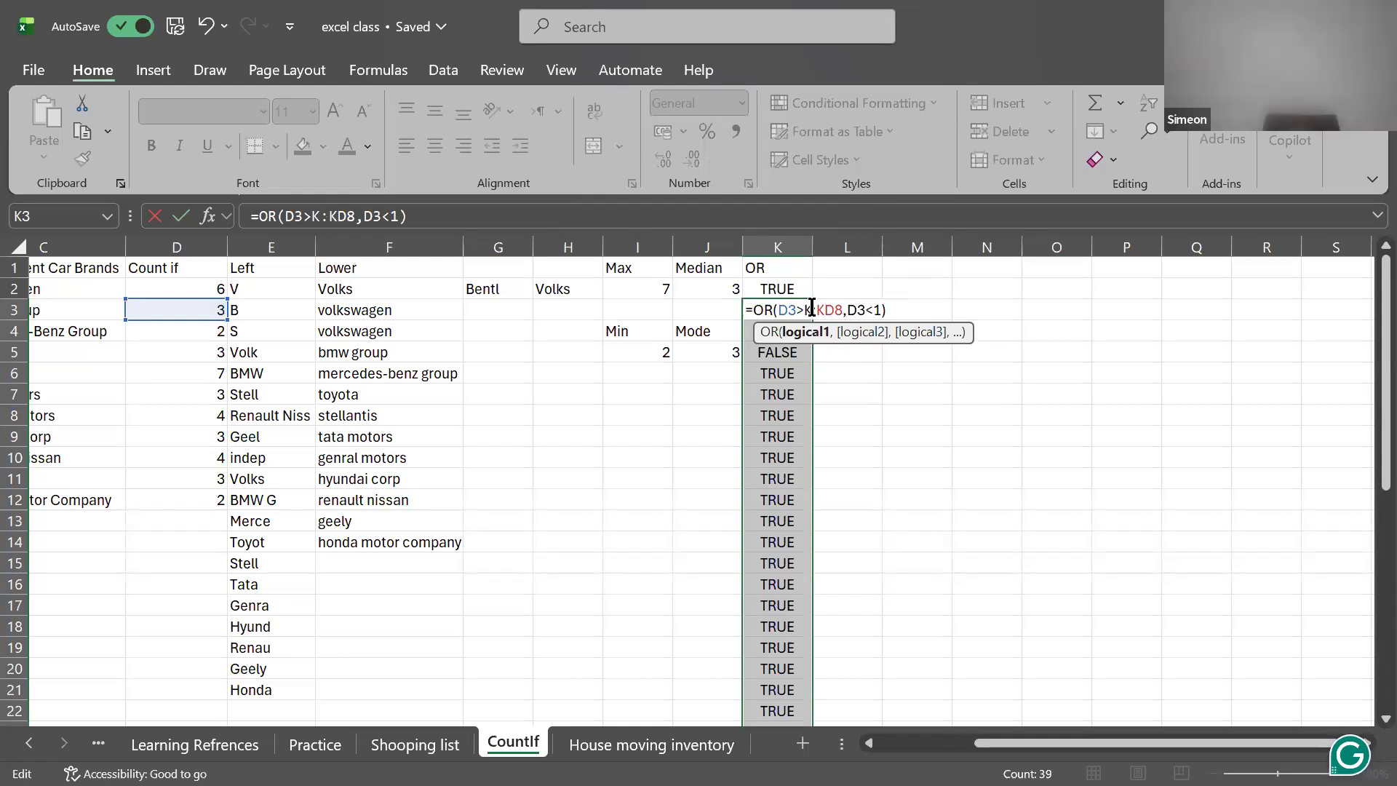
key(BackSpace)
key(Return)
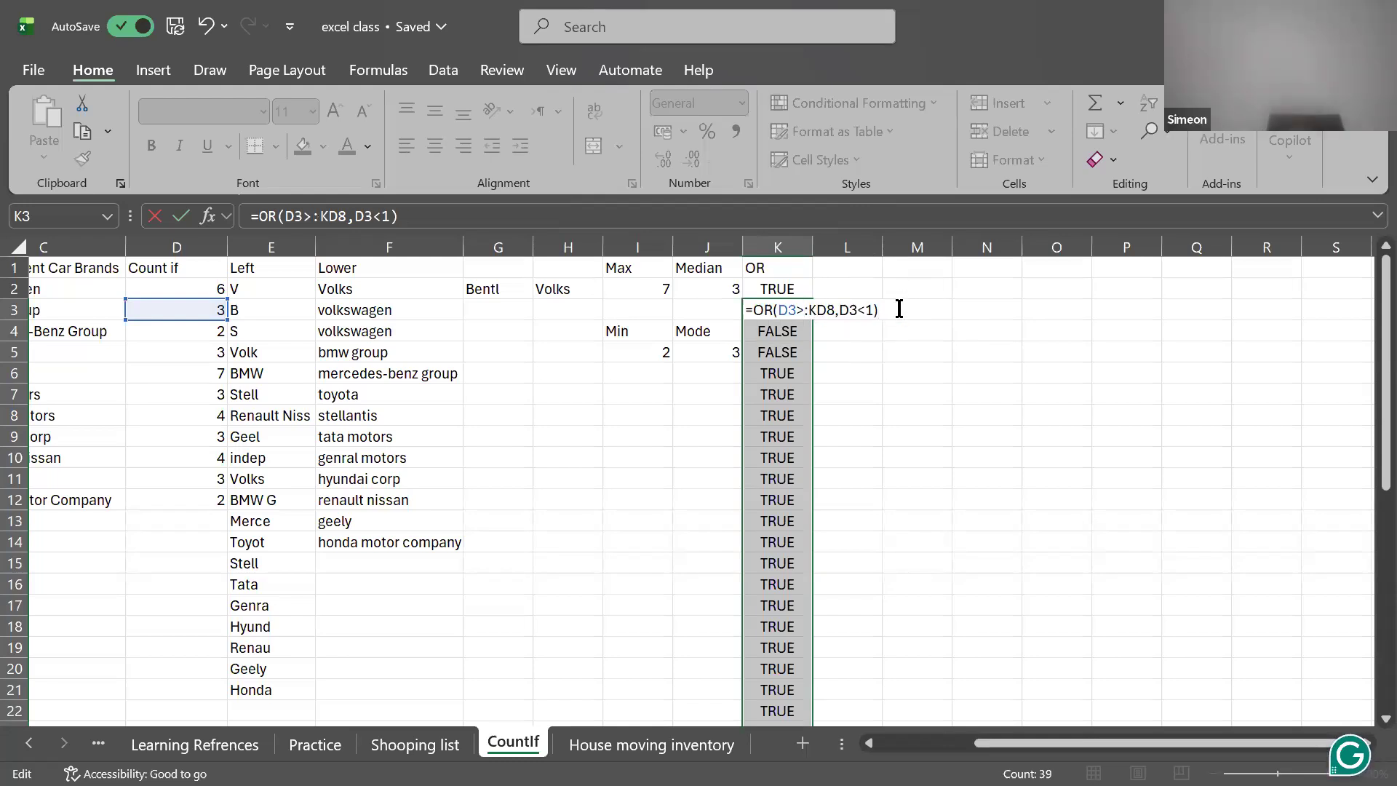
click(939, 308)
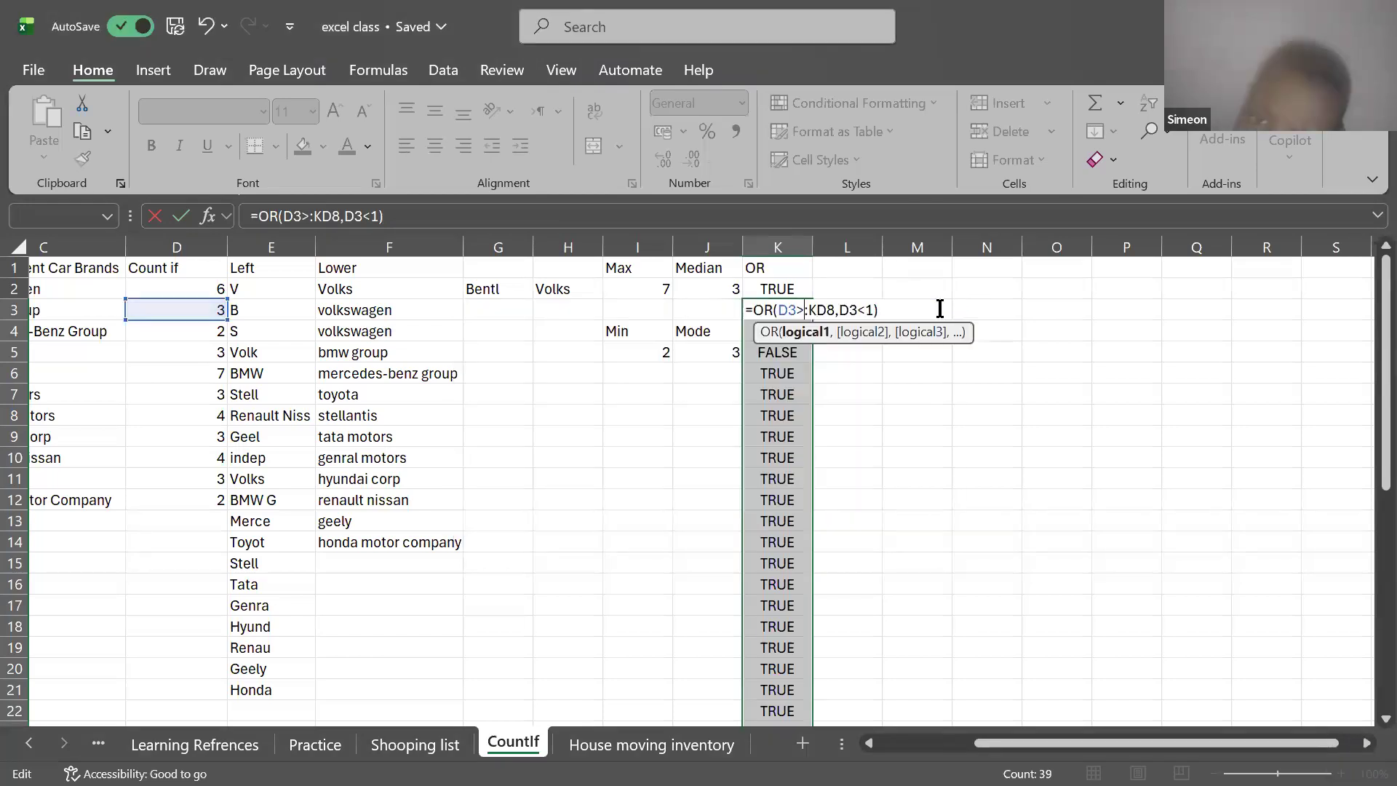
click(816, 307)
key(BackSpace)
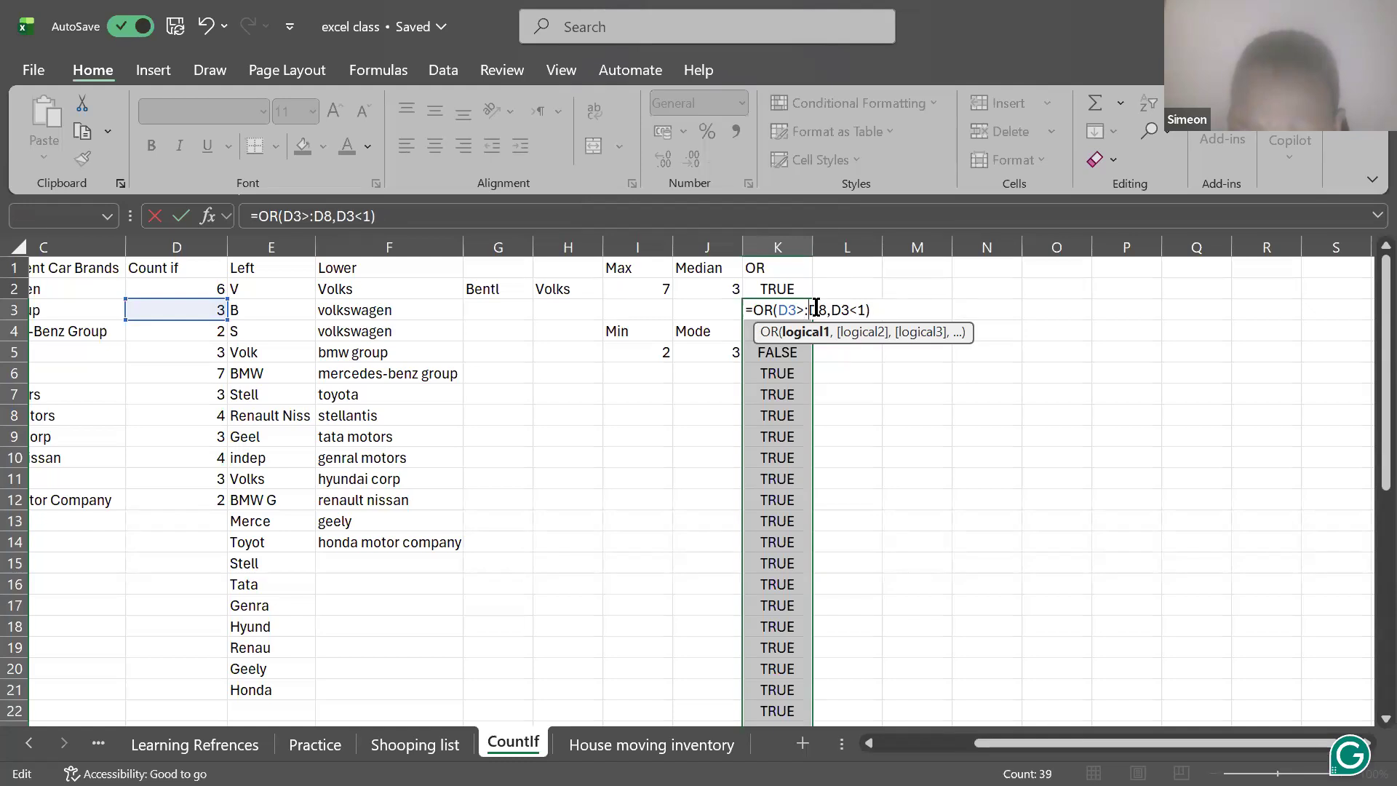
key(BackSpace)
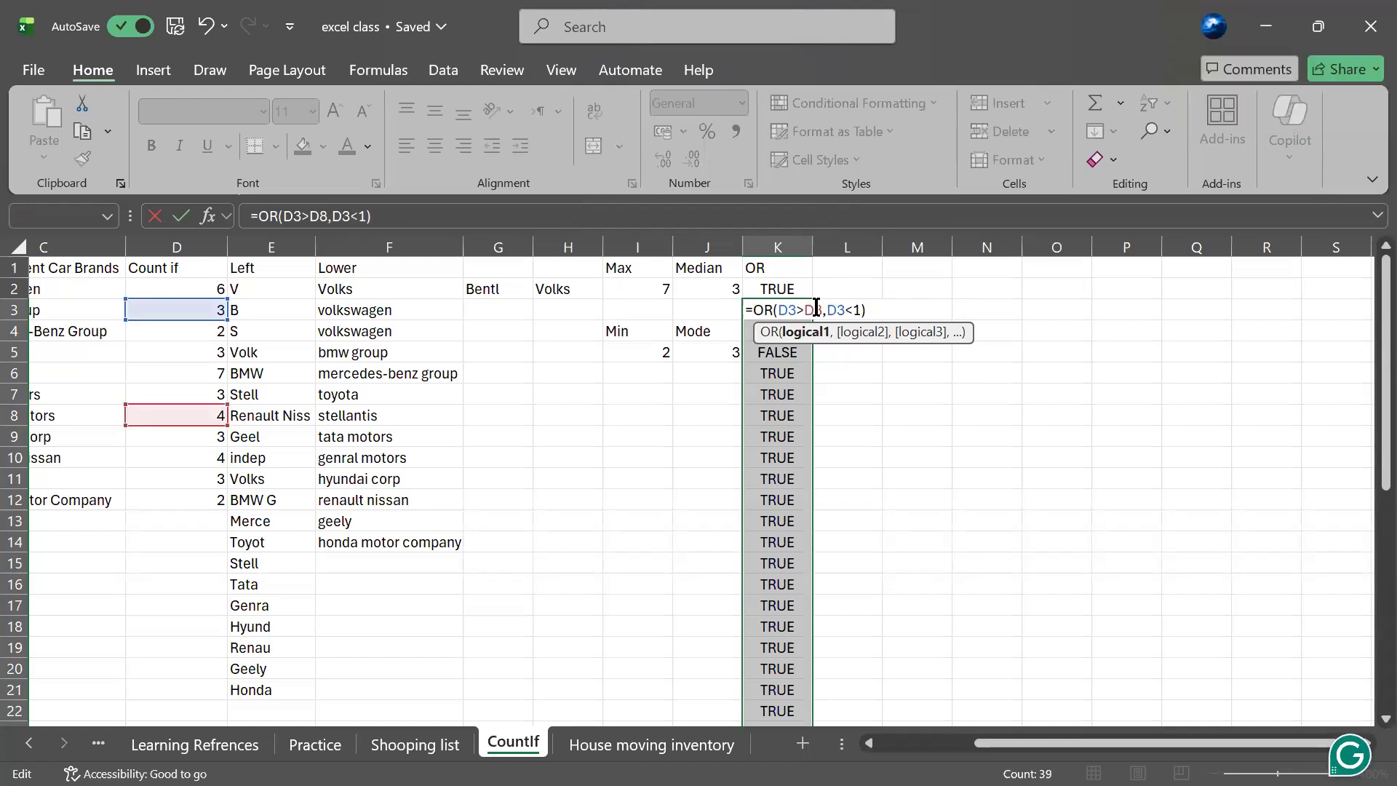
key(Return)
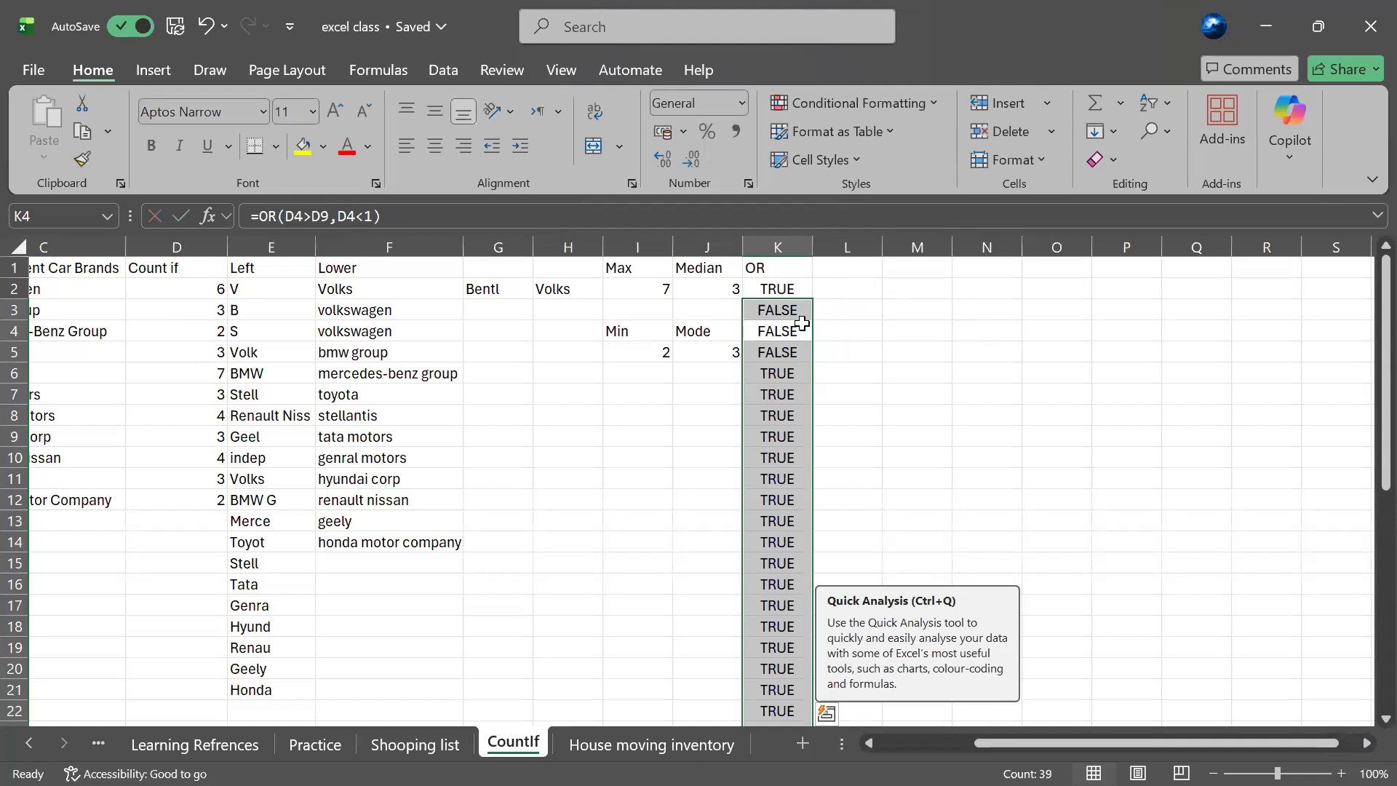
- Undo the fill of the OR formula down column K, keeping the formula in K3
key(ctrl+z)
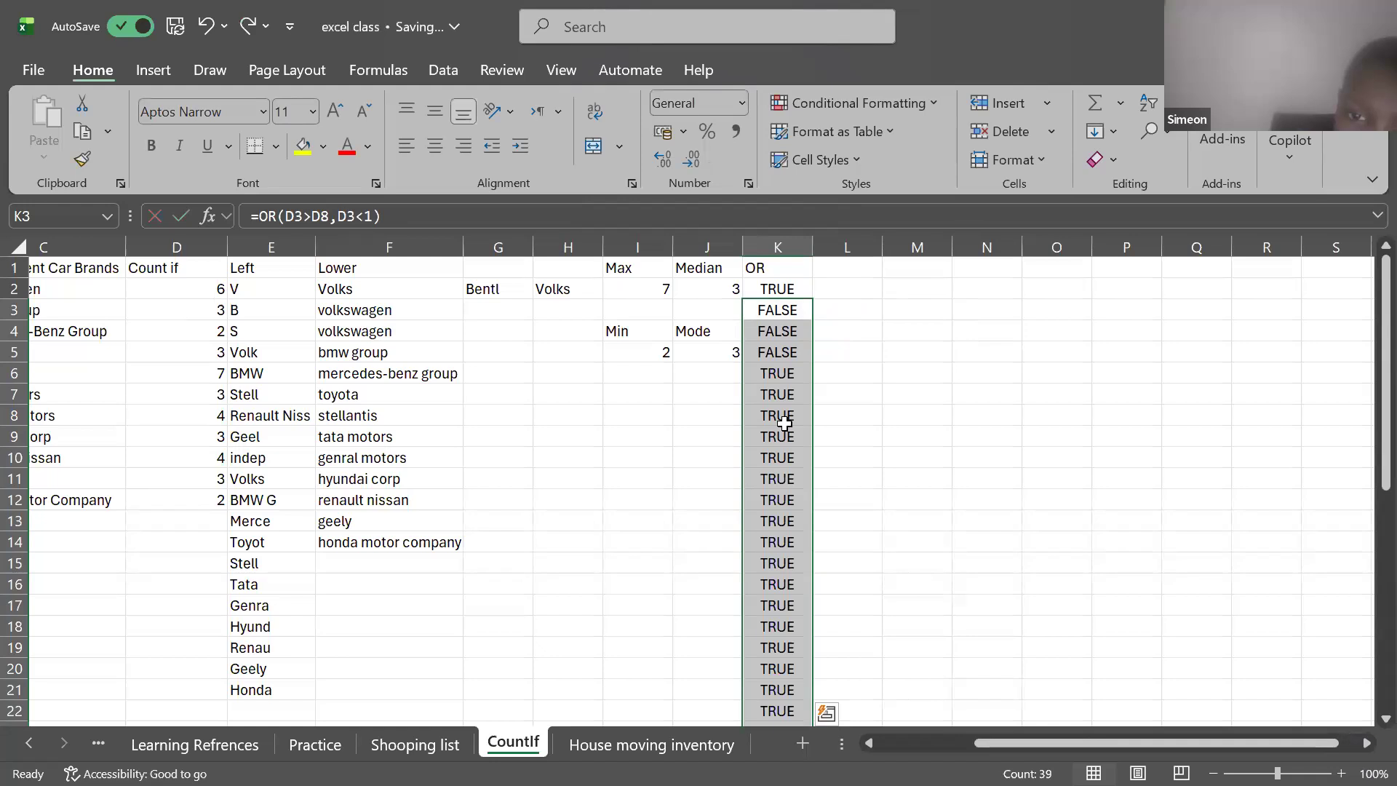
key(ctrl+z)
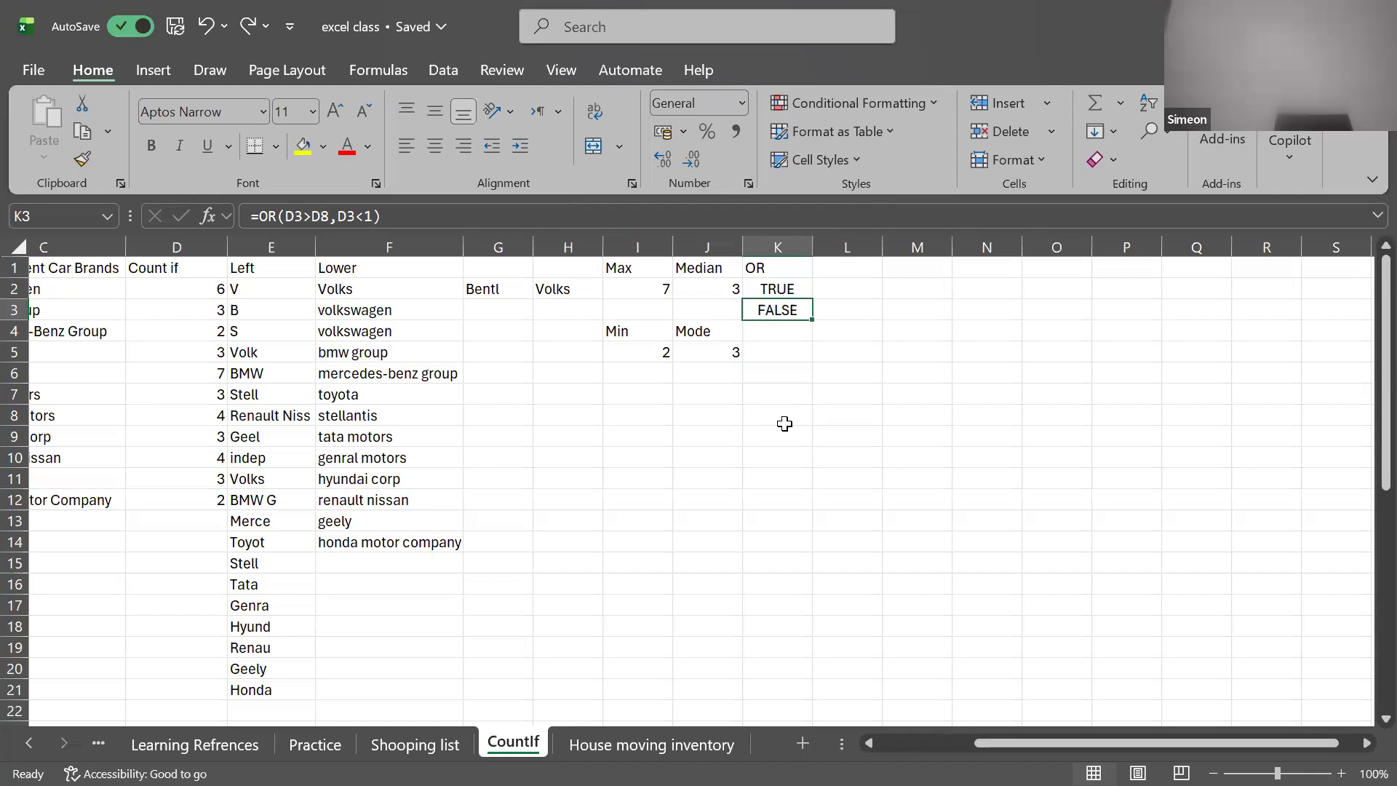
click(784, 424)
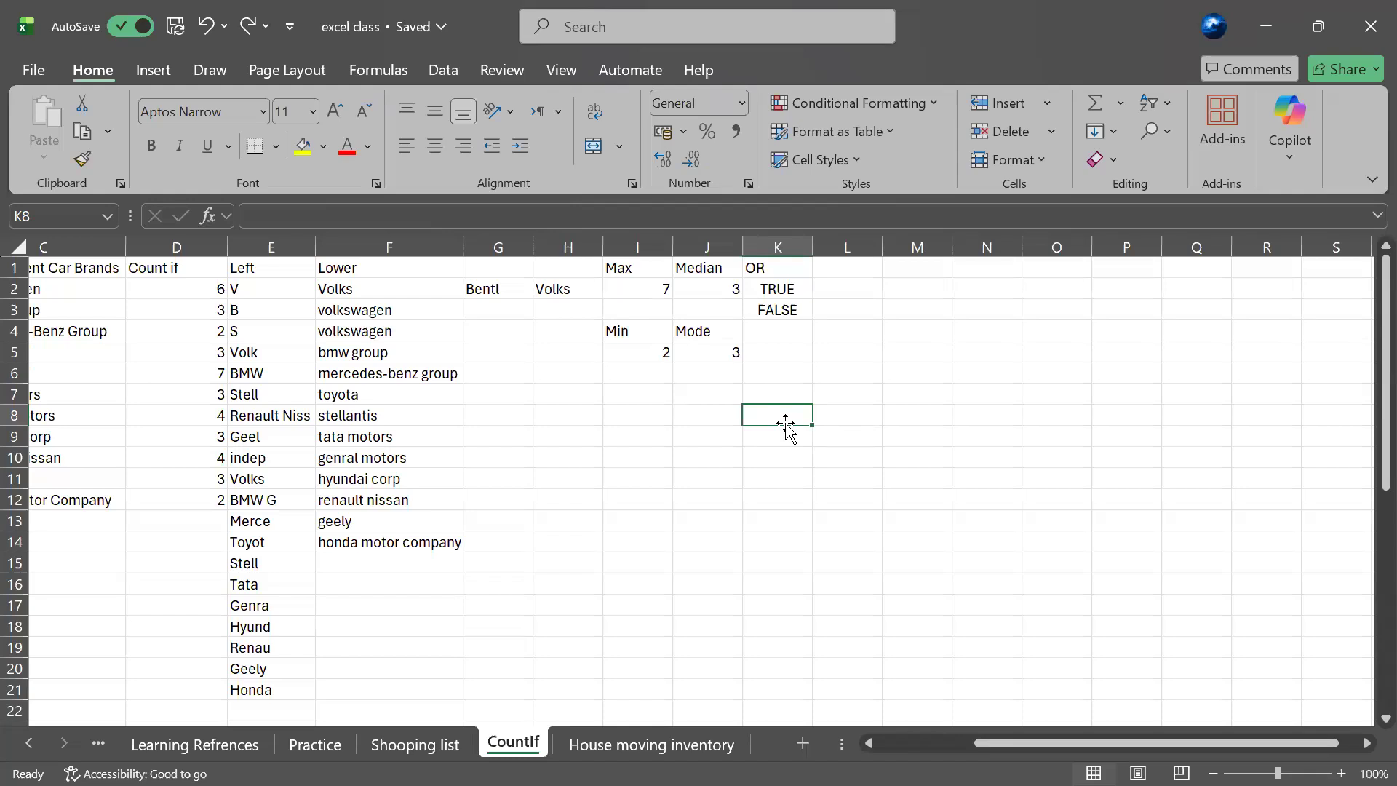
- Begin an OR formula in K5 with F2 as the first cell reference
click(774, 331)
click(785, 372)
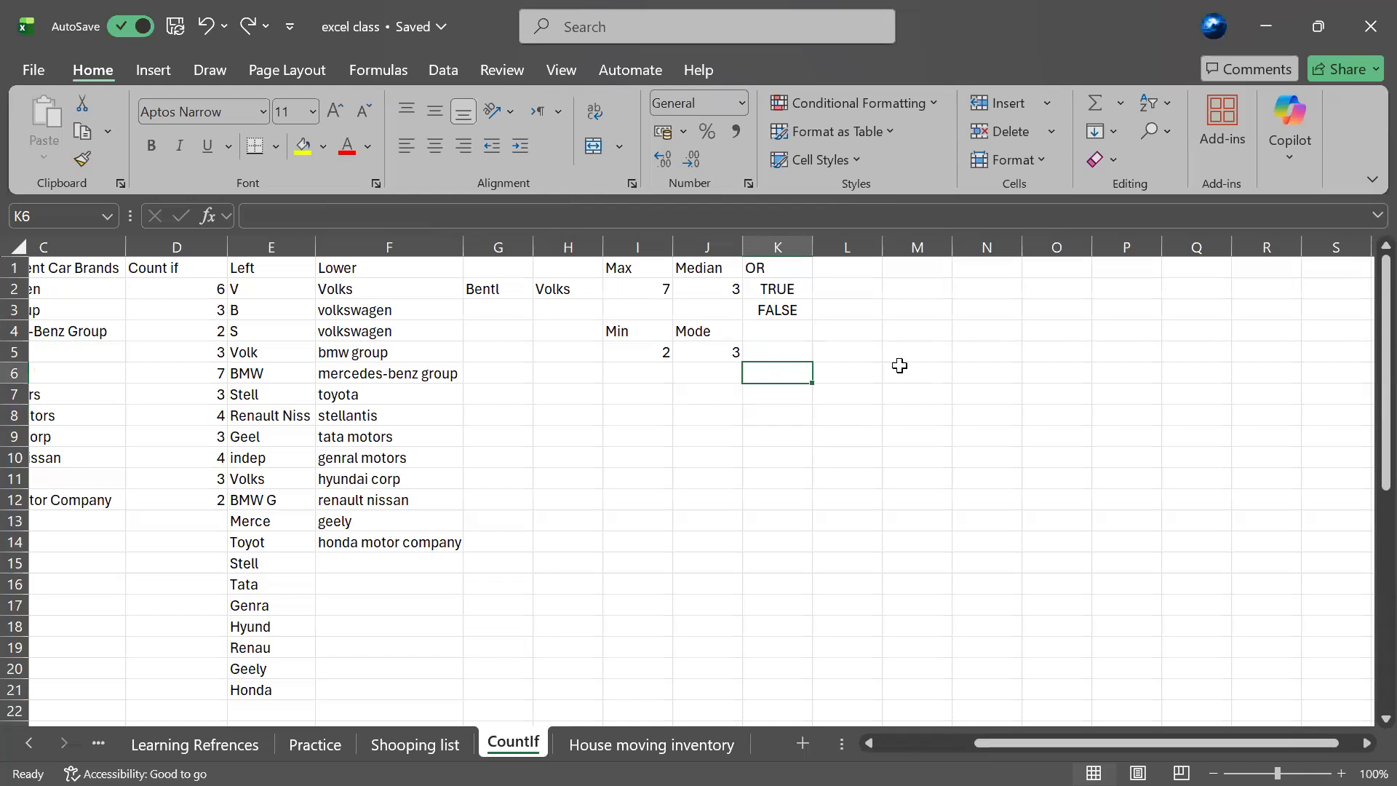
click(793, 353)
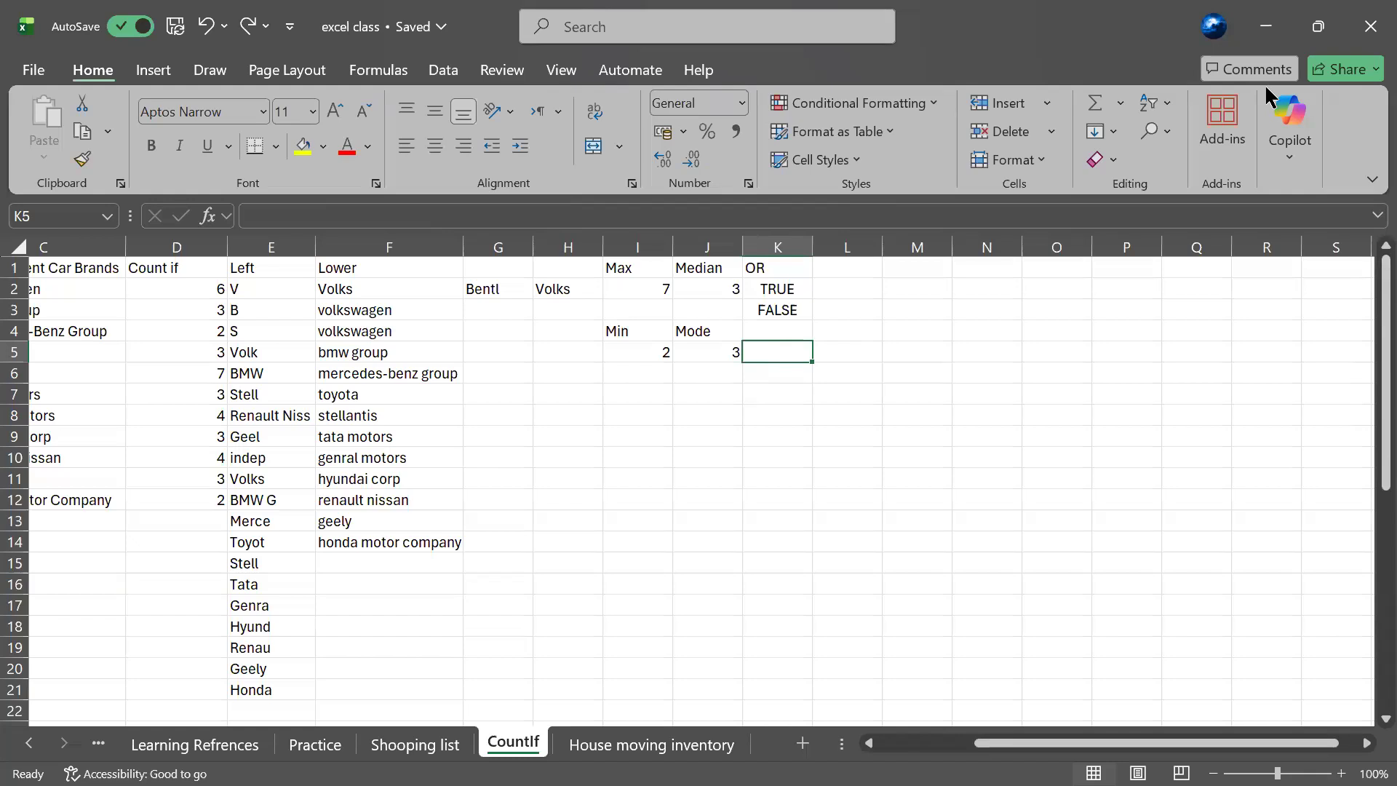
text(=or)
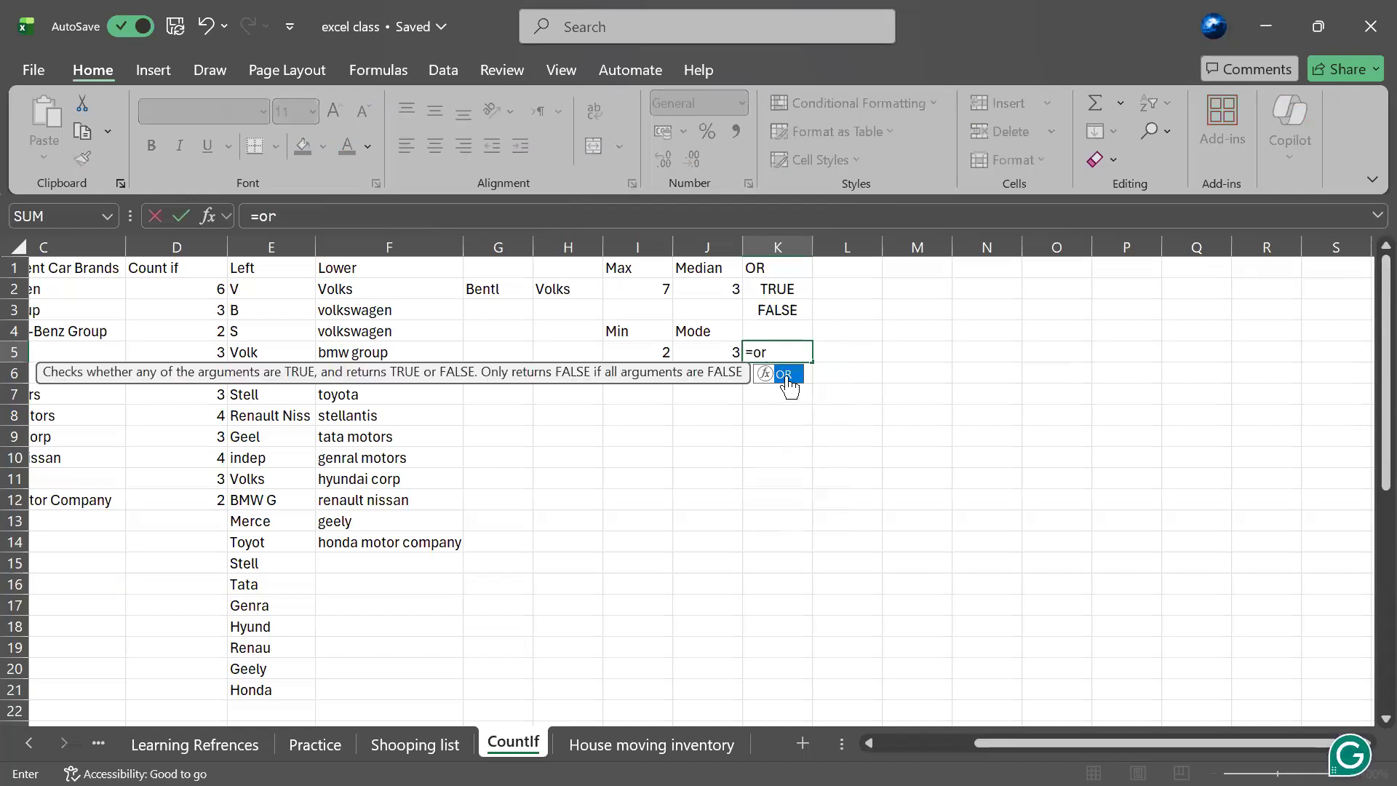
double_click(785, 375)
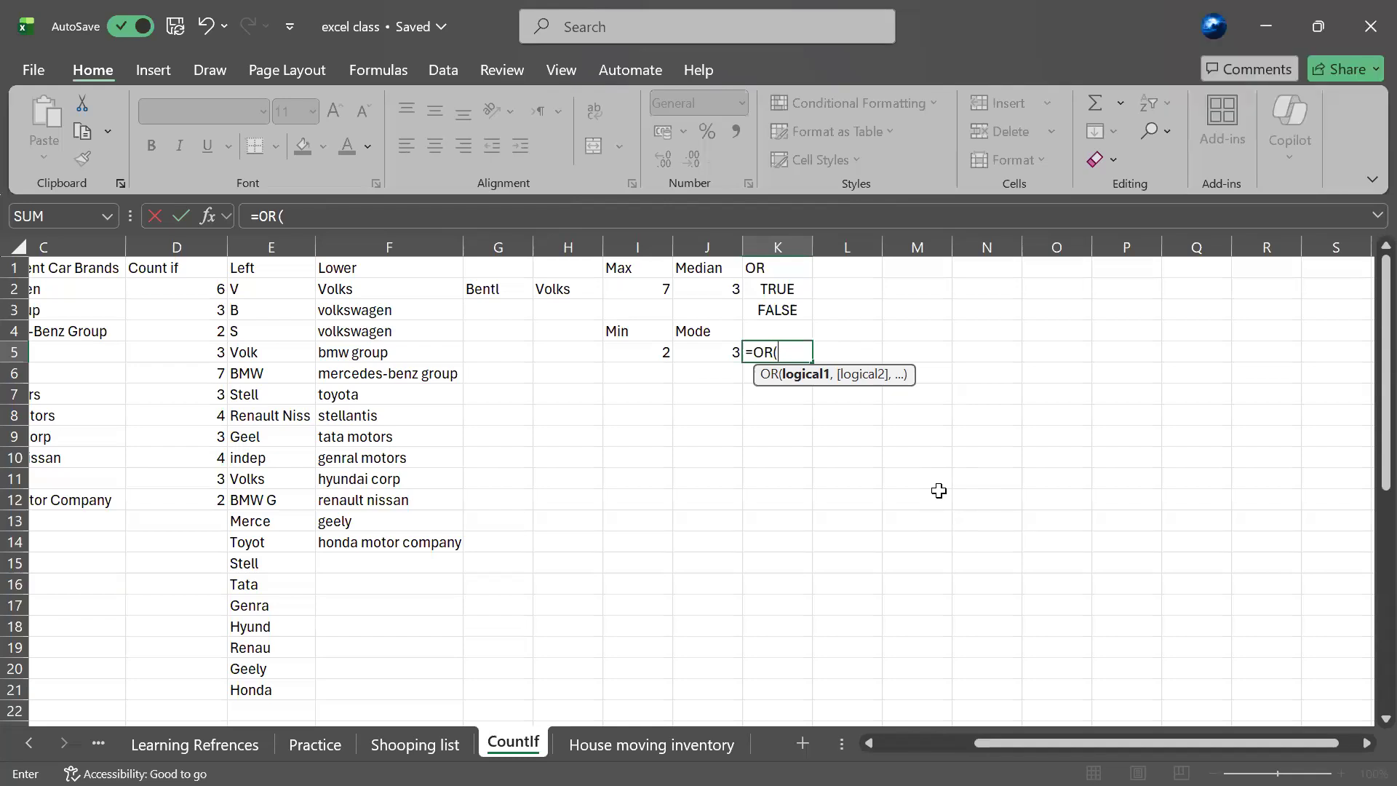
text(F7)
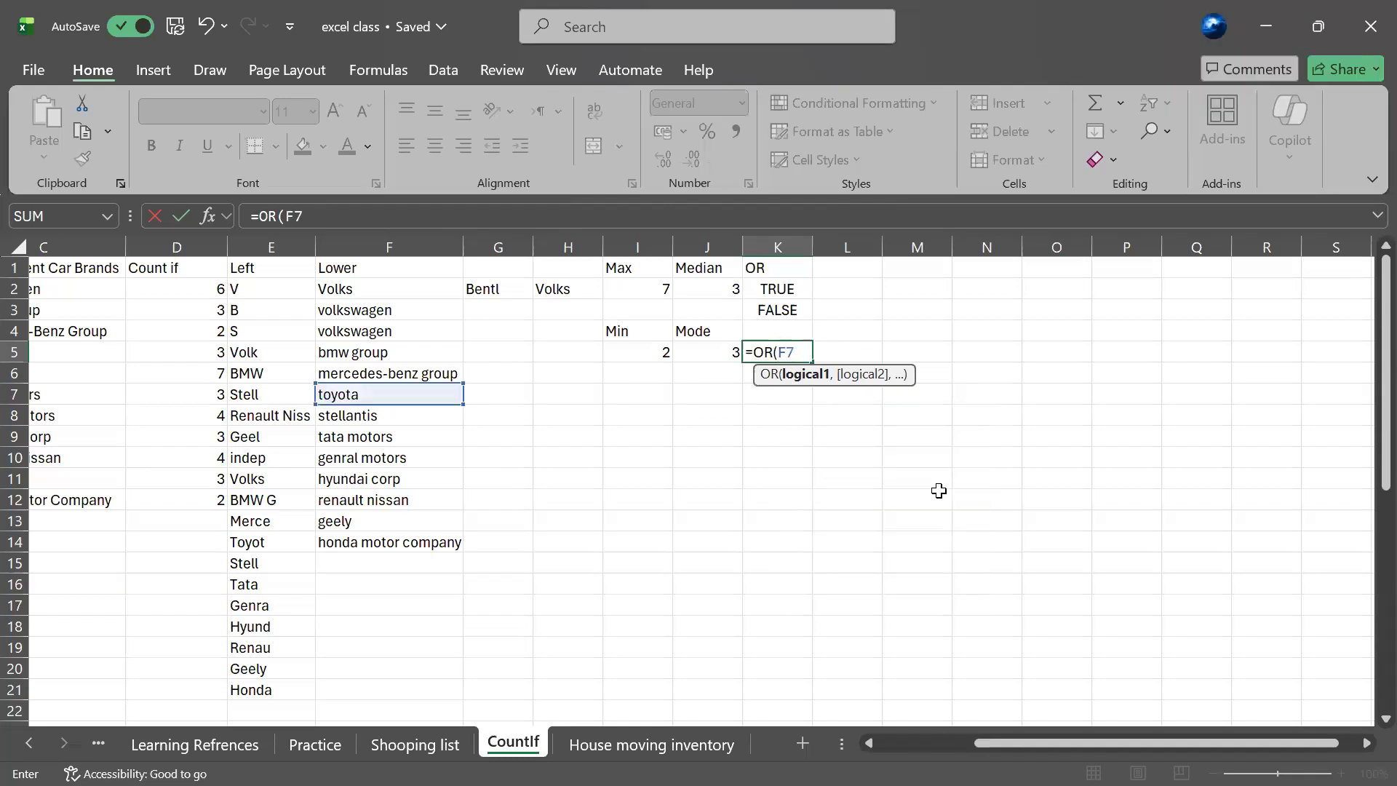
key(BackSpace)
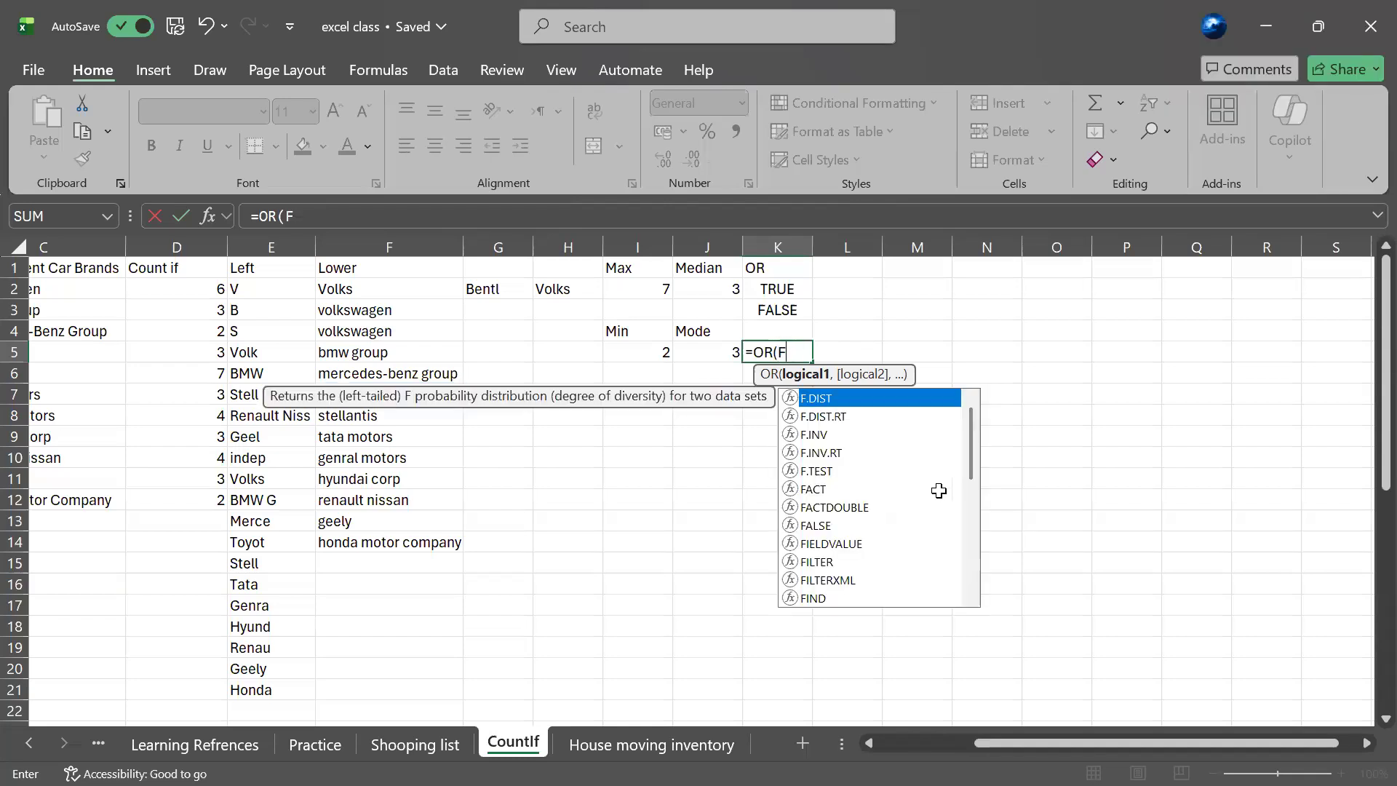
key(BackSpace)
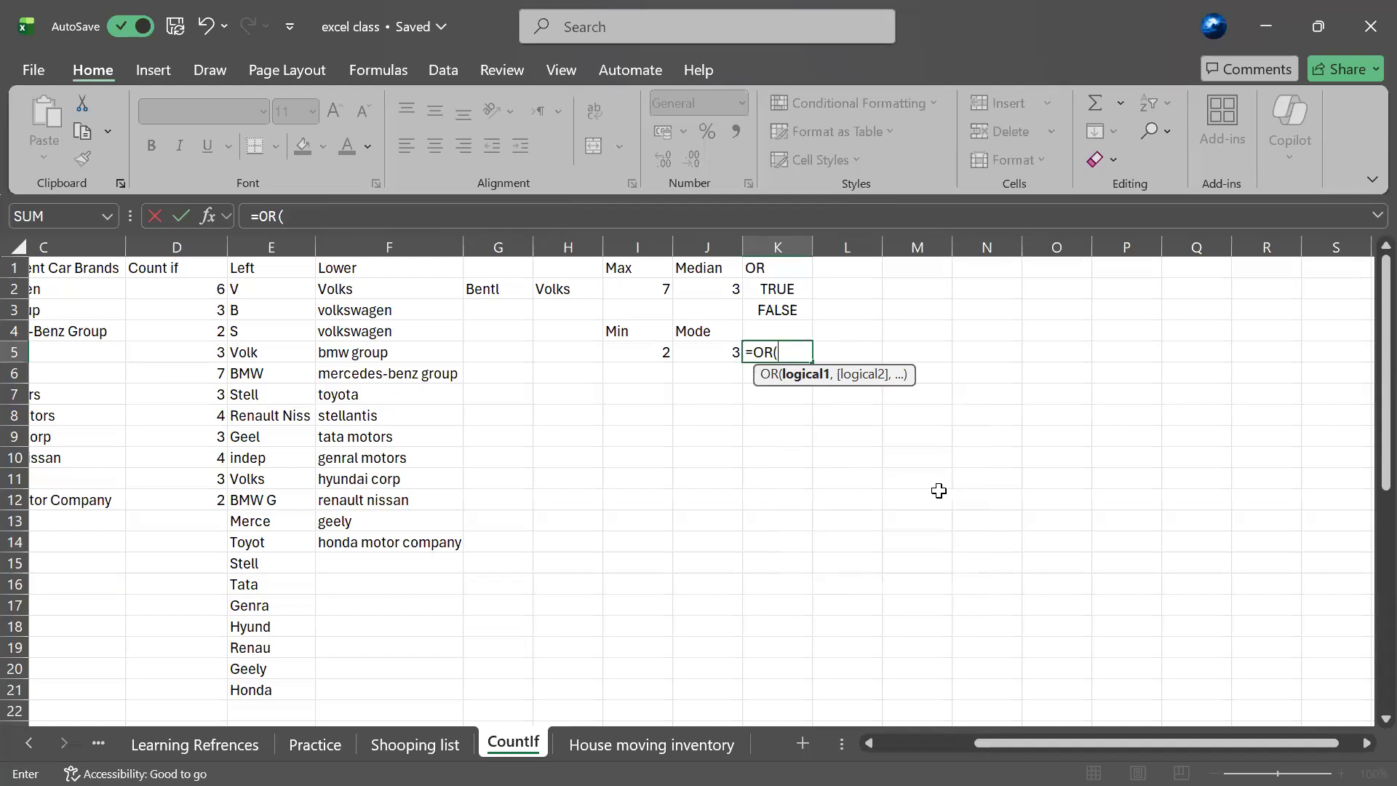
text(F)
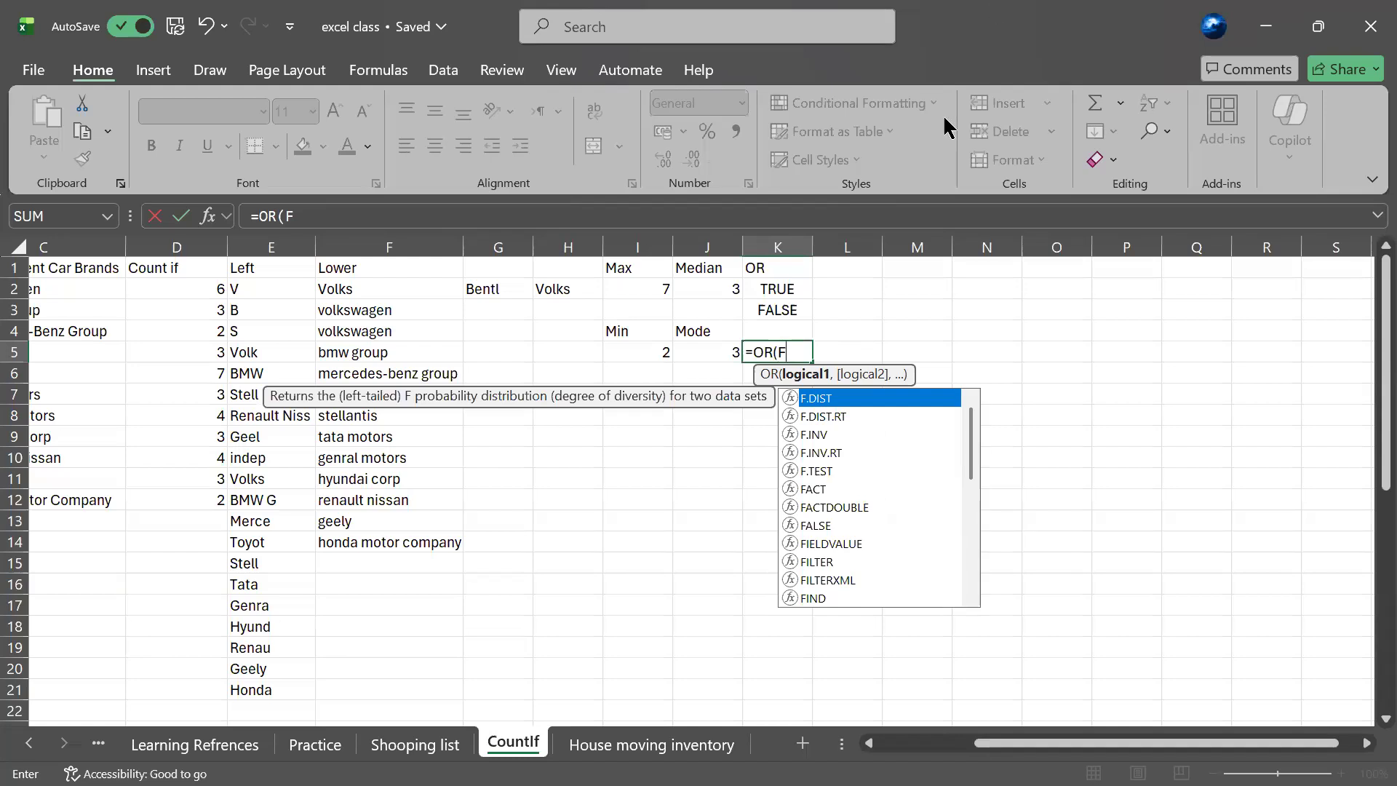
text(2)
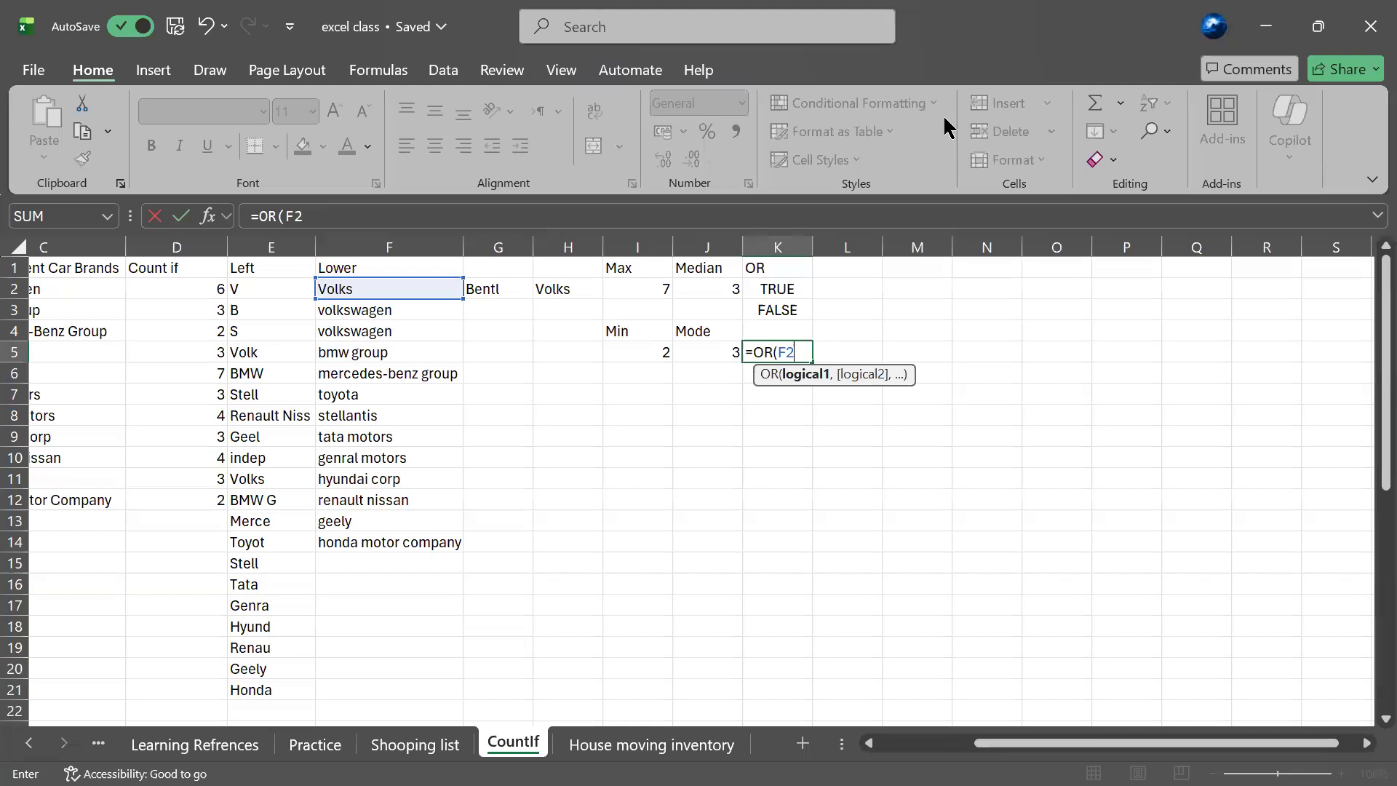
- Complete the first condition of the OR formula in K5 as F2="Toyota"
text(=)
text("")
click(807, 352)
text(Toyot)
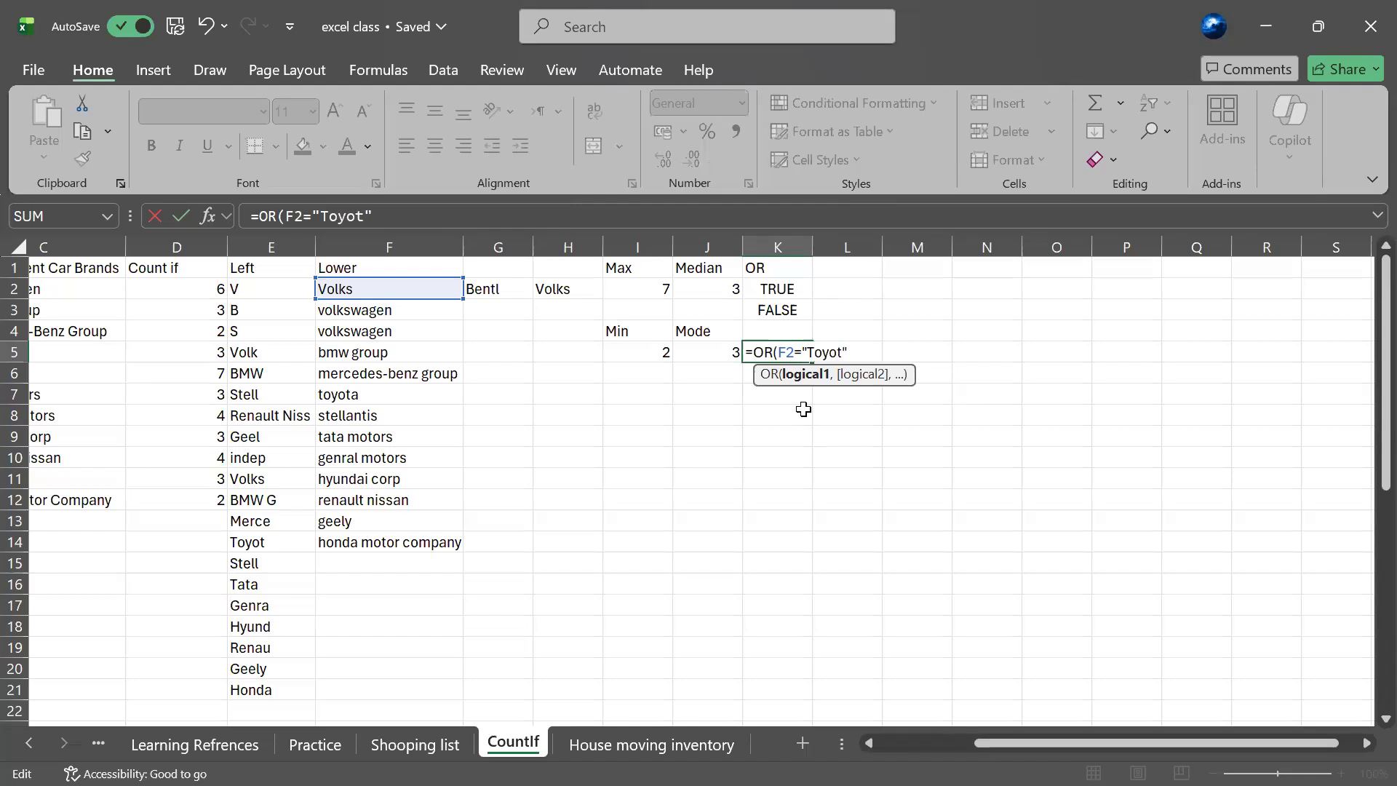
text(a)
text(,)
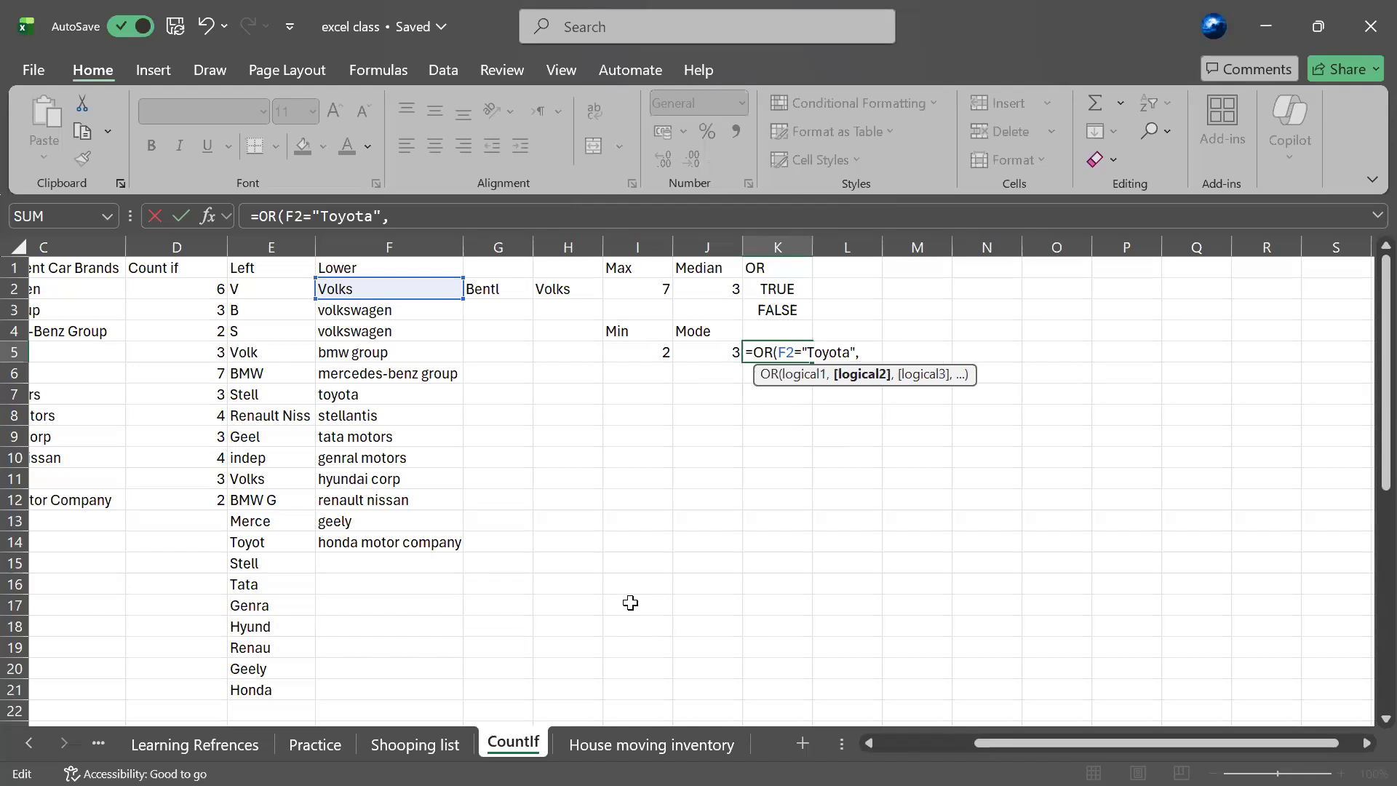
- Add a second condition to the OR formula in K5 that tests whether F2 is greater than F1
text(F)
text(2=)
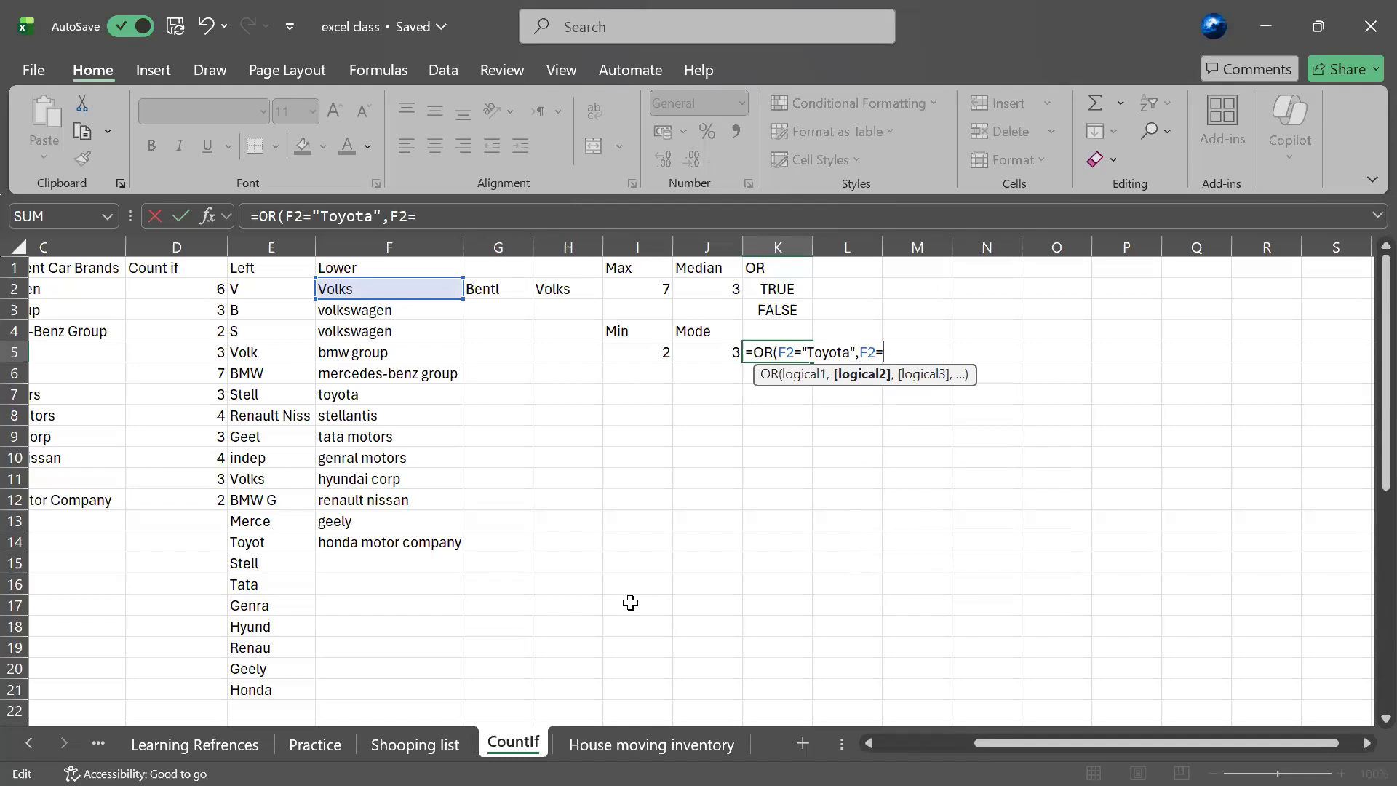
text(""))
key(Left)
key(Left)
click(884, 354)
key(BackSpace)
text(>)
text(F1)
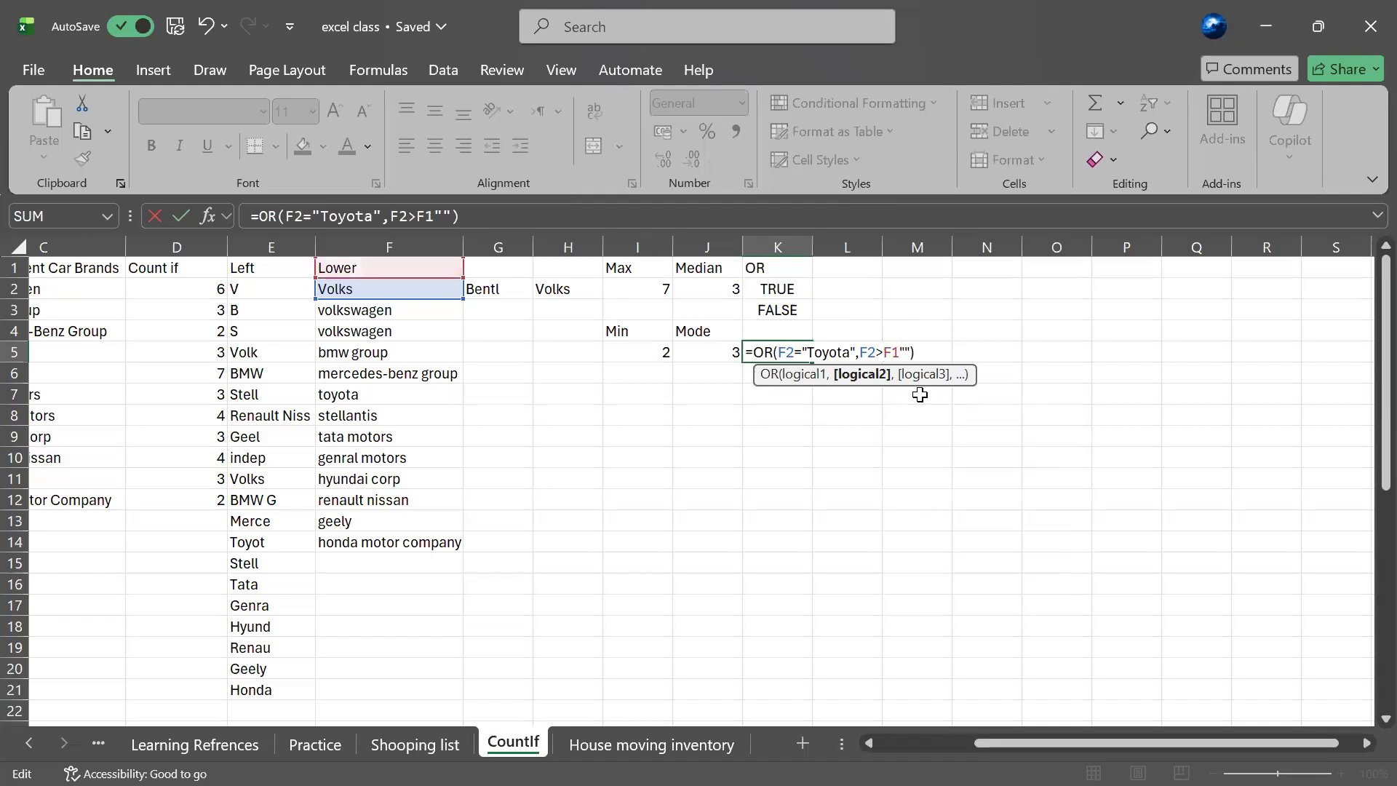
- Remove the stray quotation marks from the second condition and enter the K5 formula as =OR(F2="Toyota",F2>F1)
key(BackSpace)
key(BackSpace)
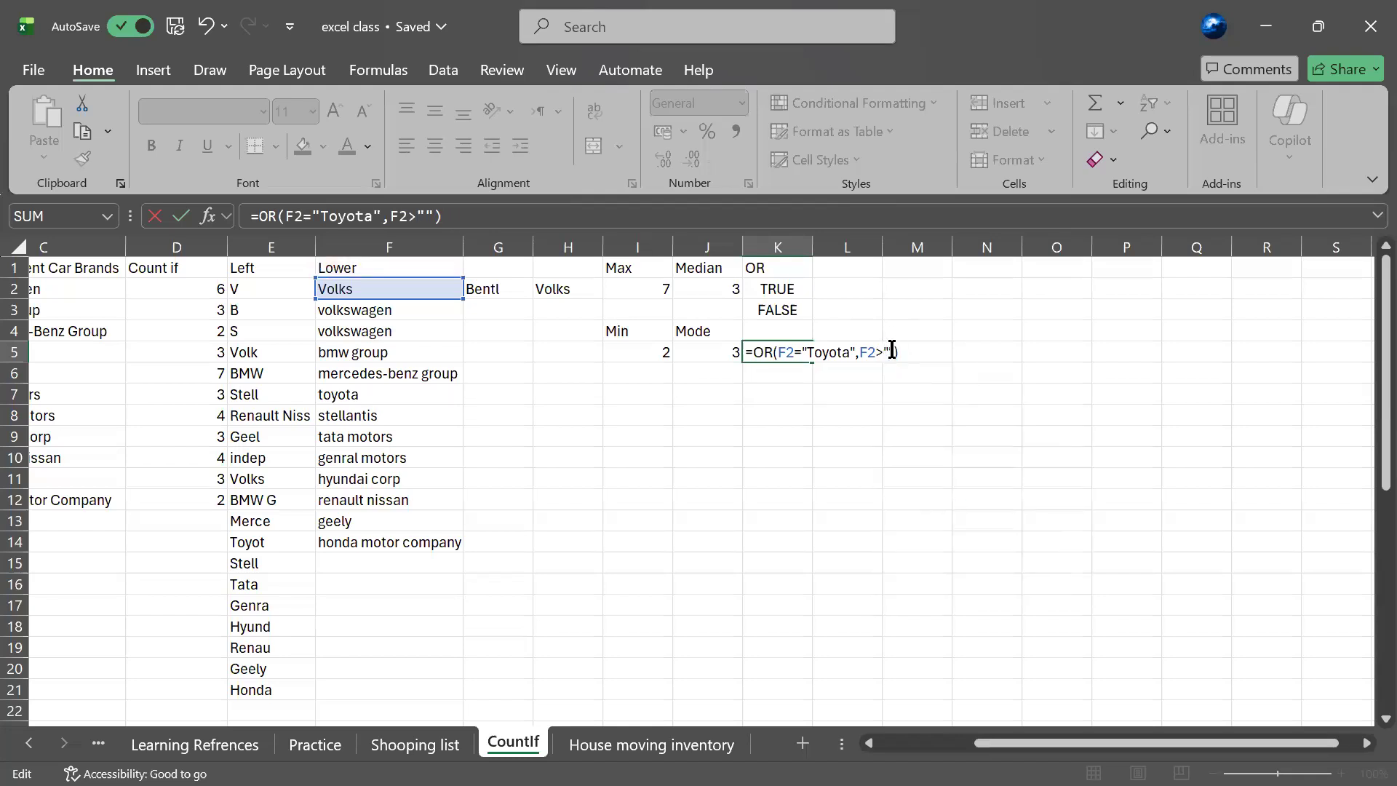
key(BackSpace)
key(BackSpace)
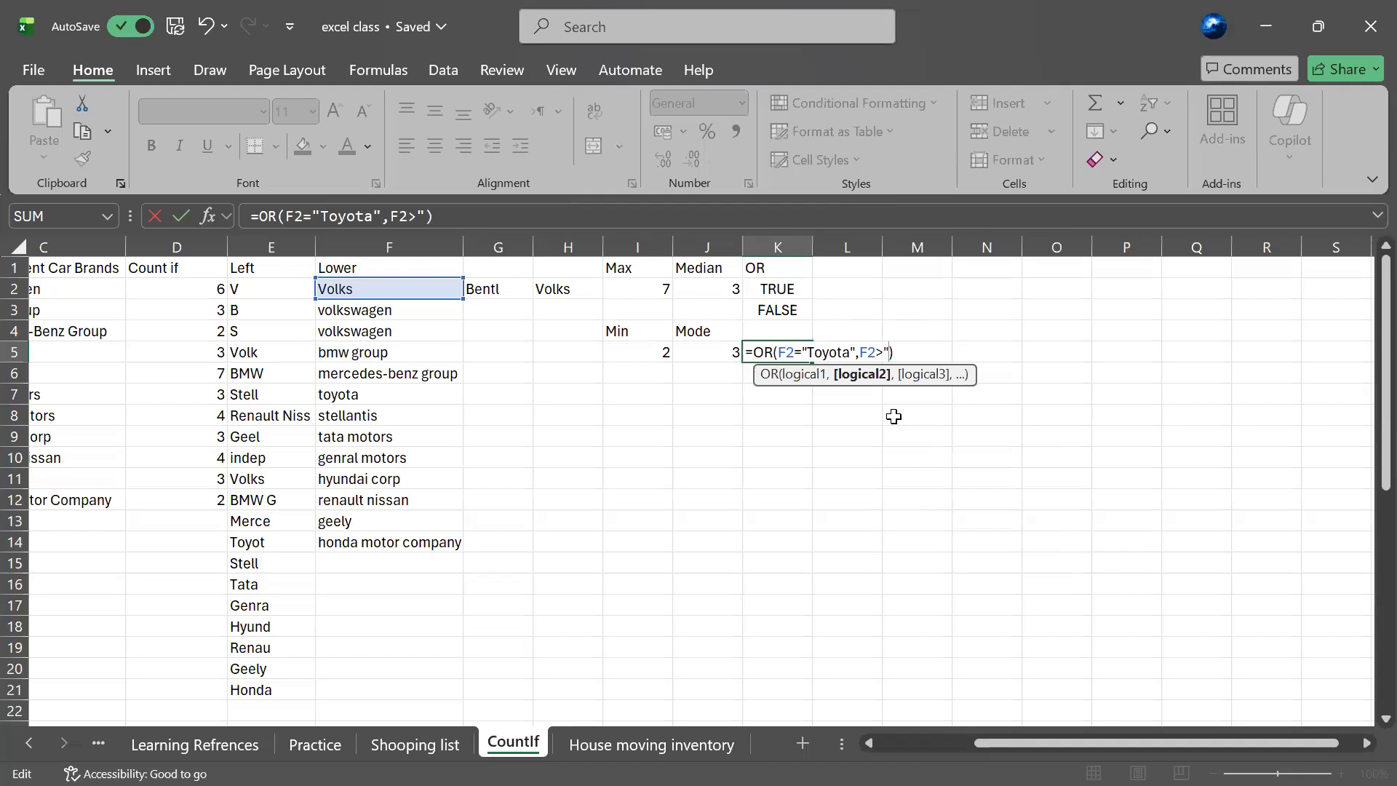
text(F1)
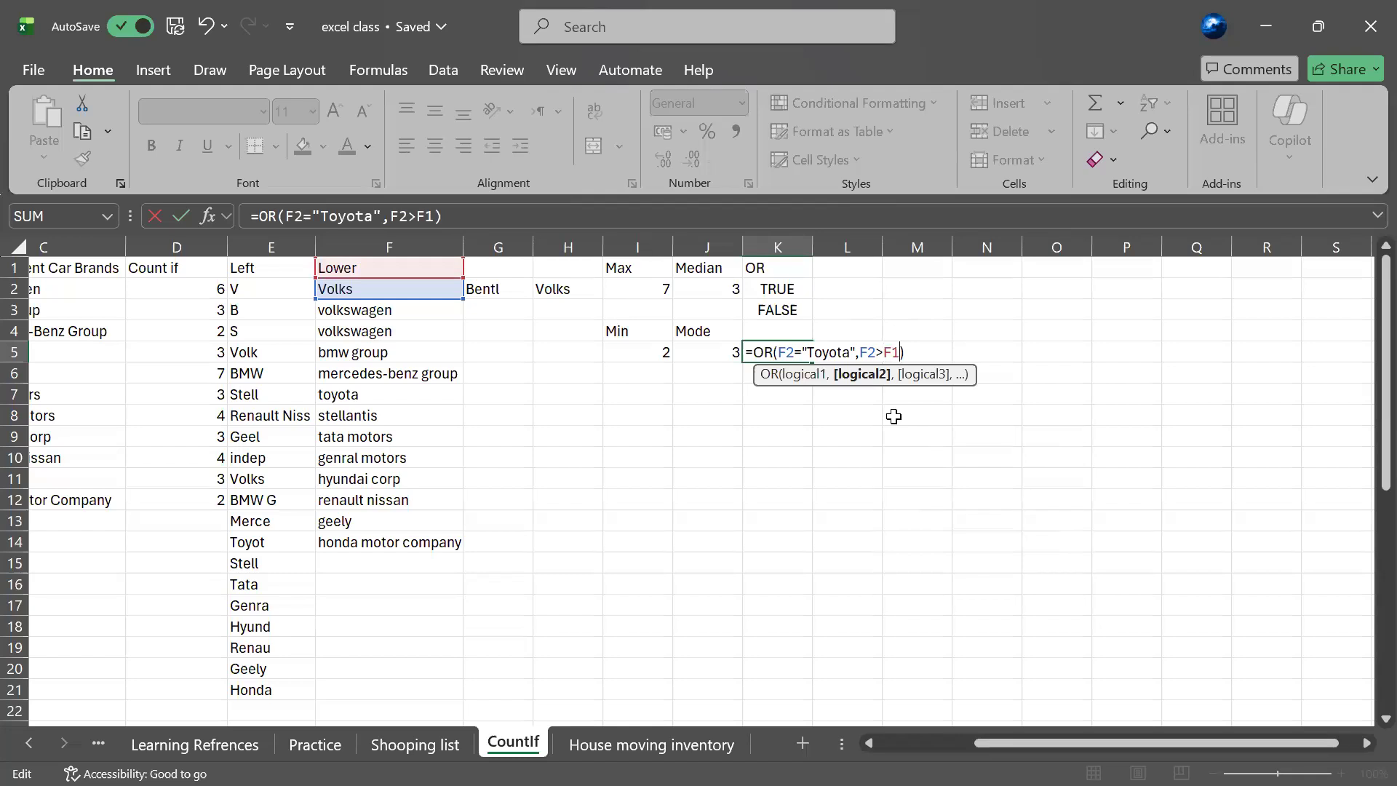
key(Return)
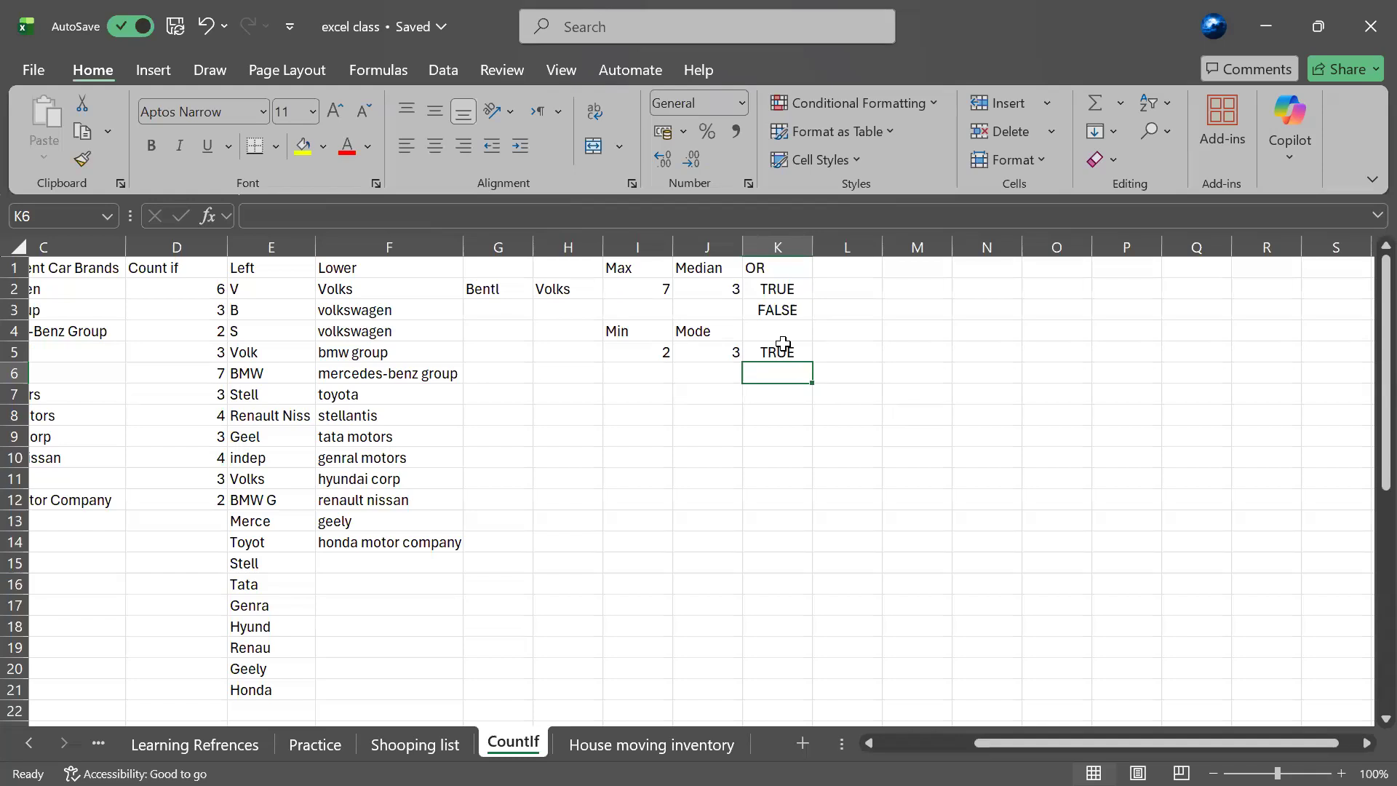
- Open the OR formula in K5 to review its two conditions and cell references
click(781, 350)
right_click(771, 350)
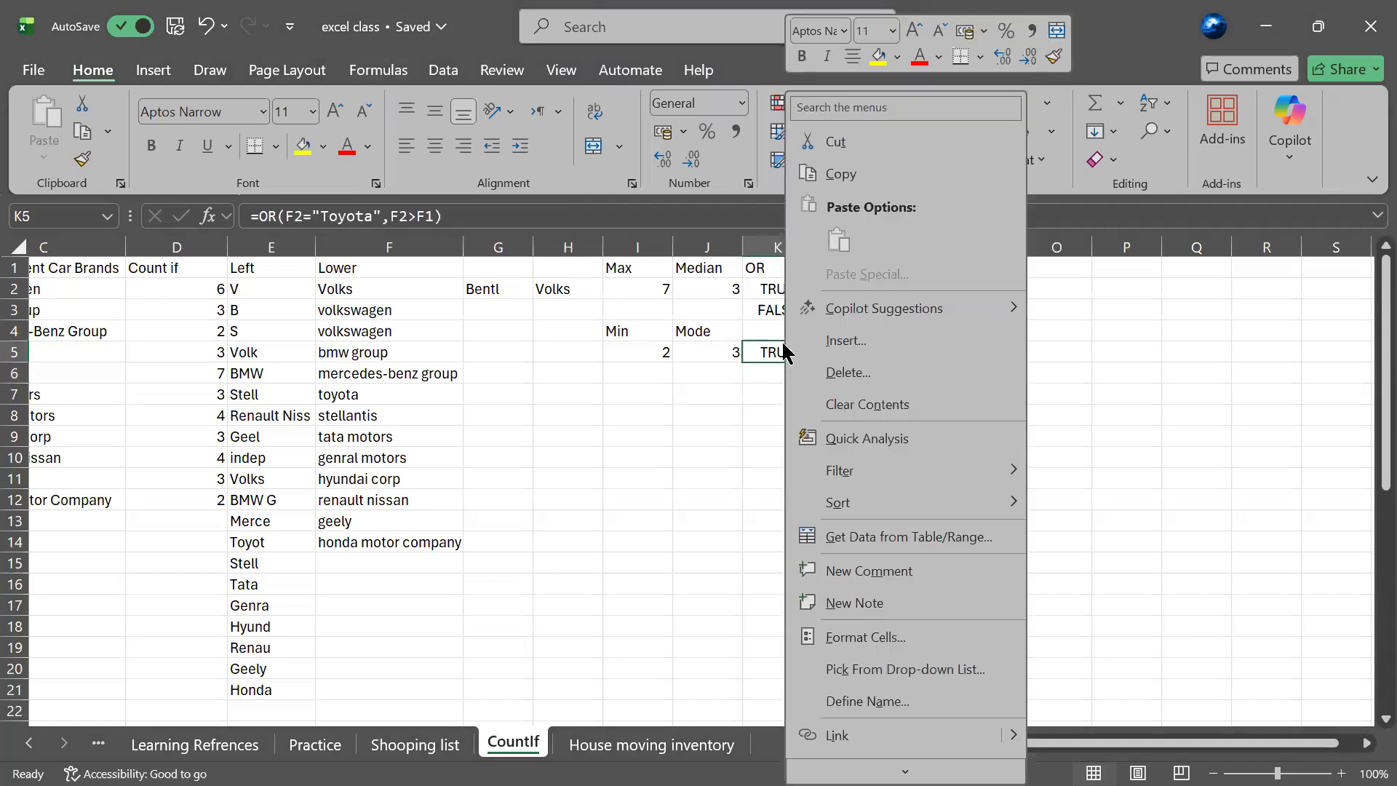
click(770, 350)
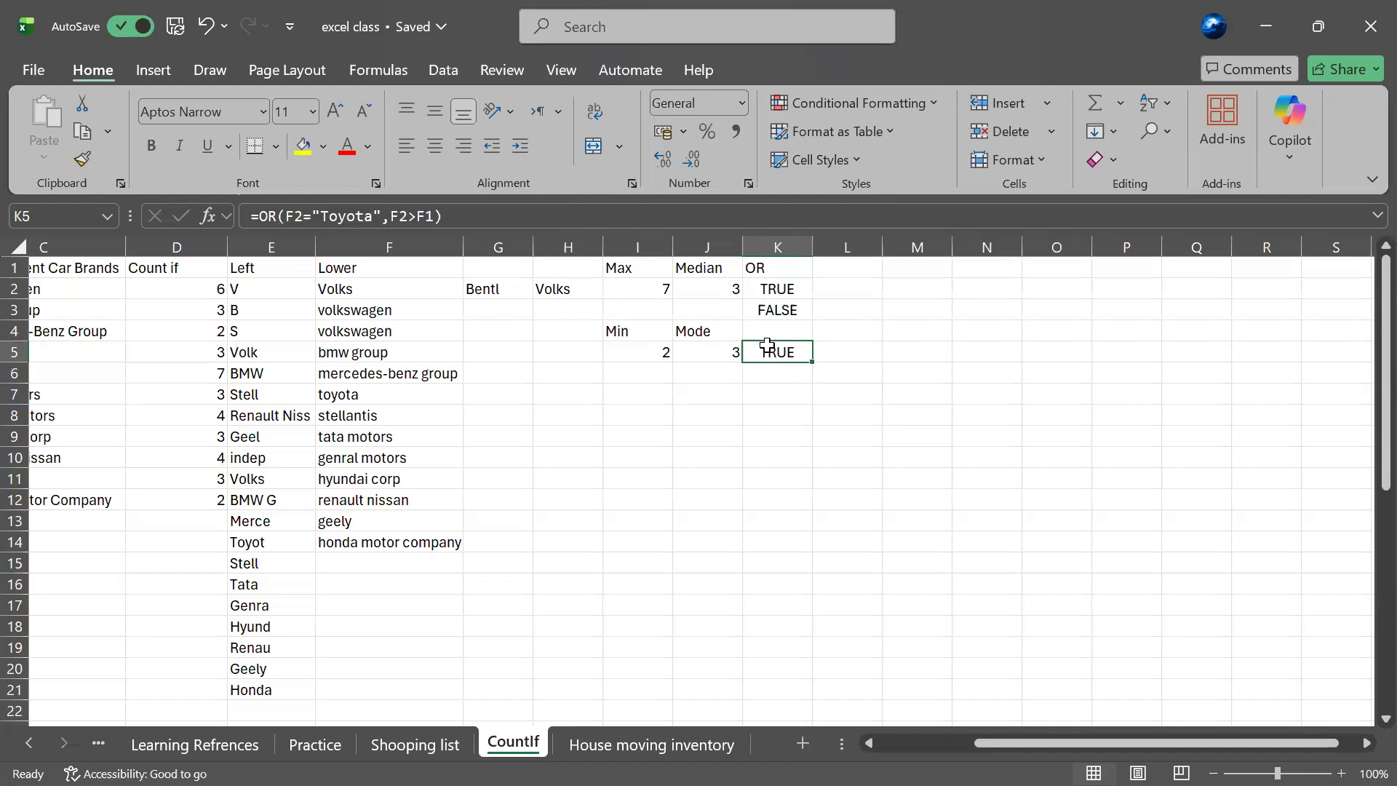
double_click(770, 351)
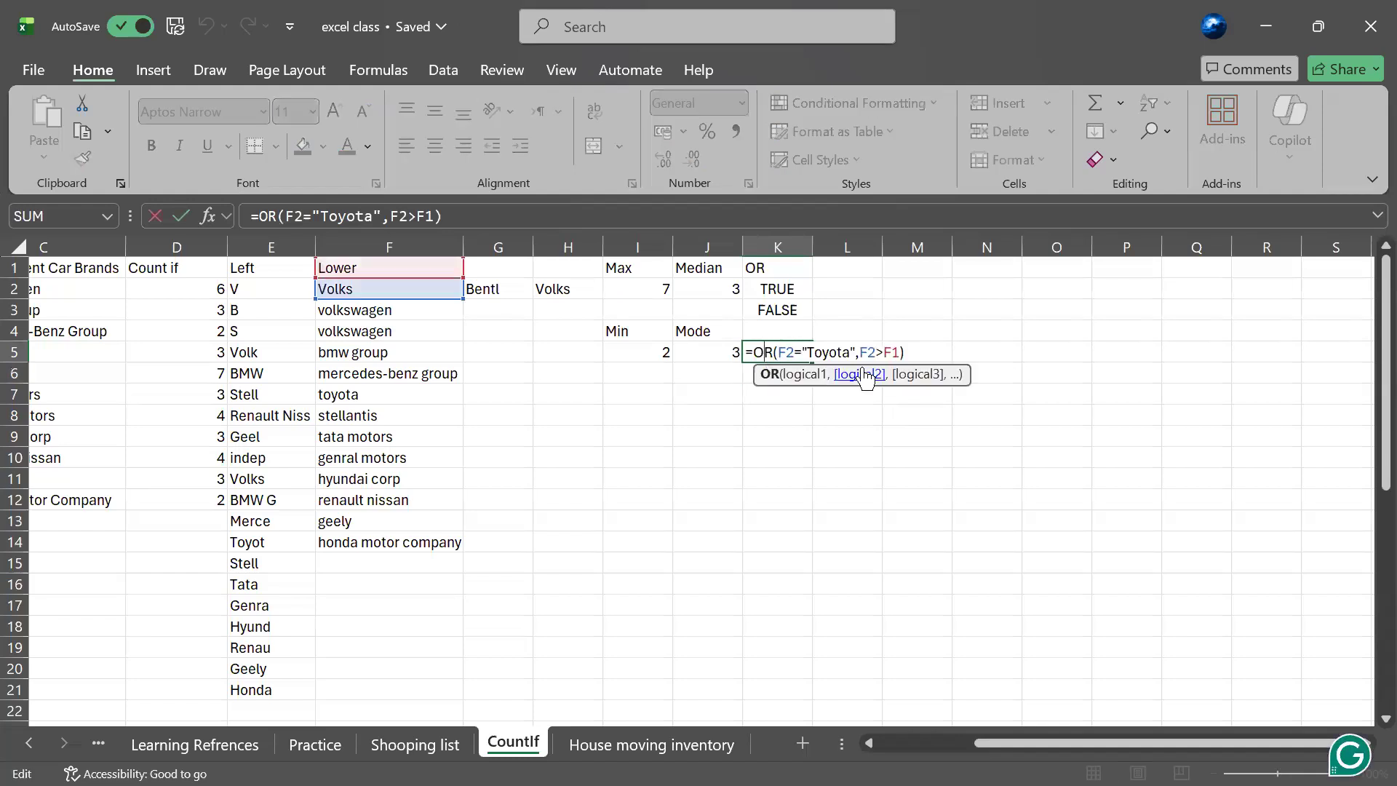
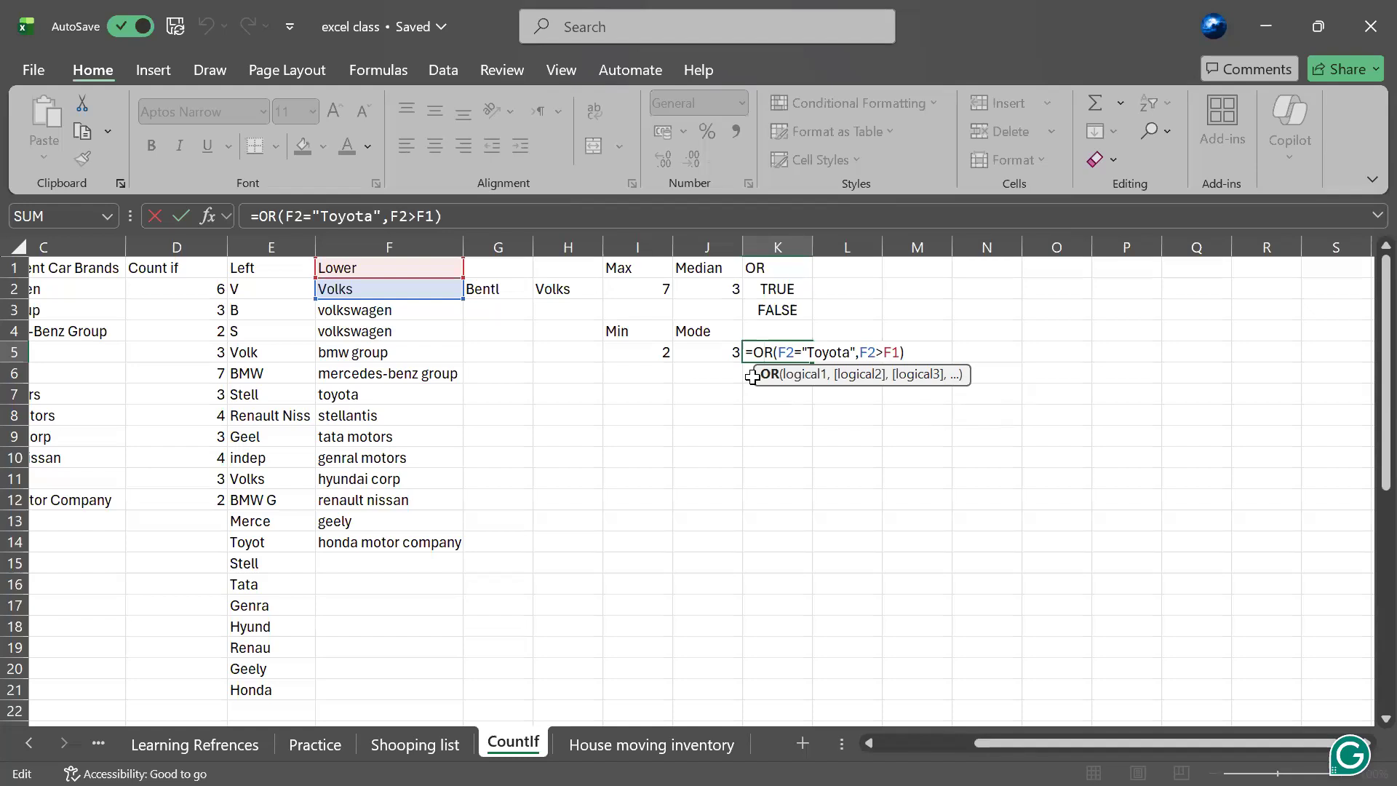
click(736, 375)
click(758, 371)
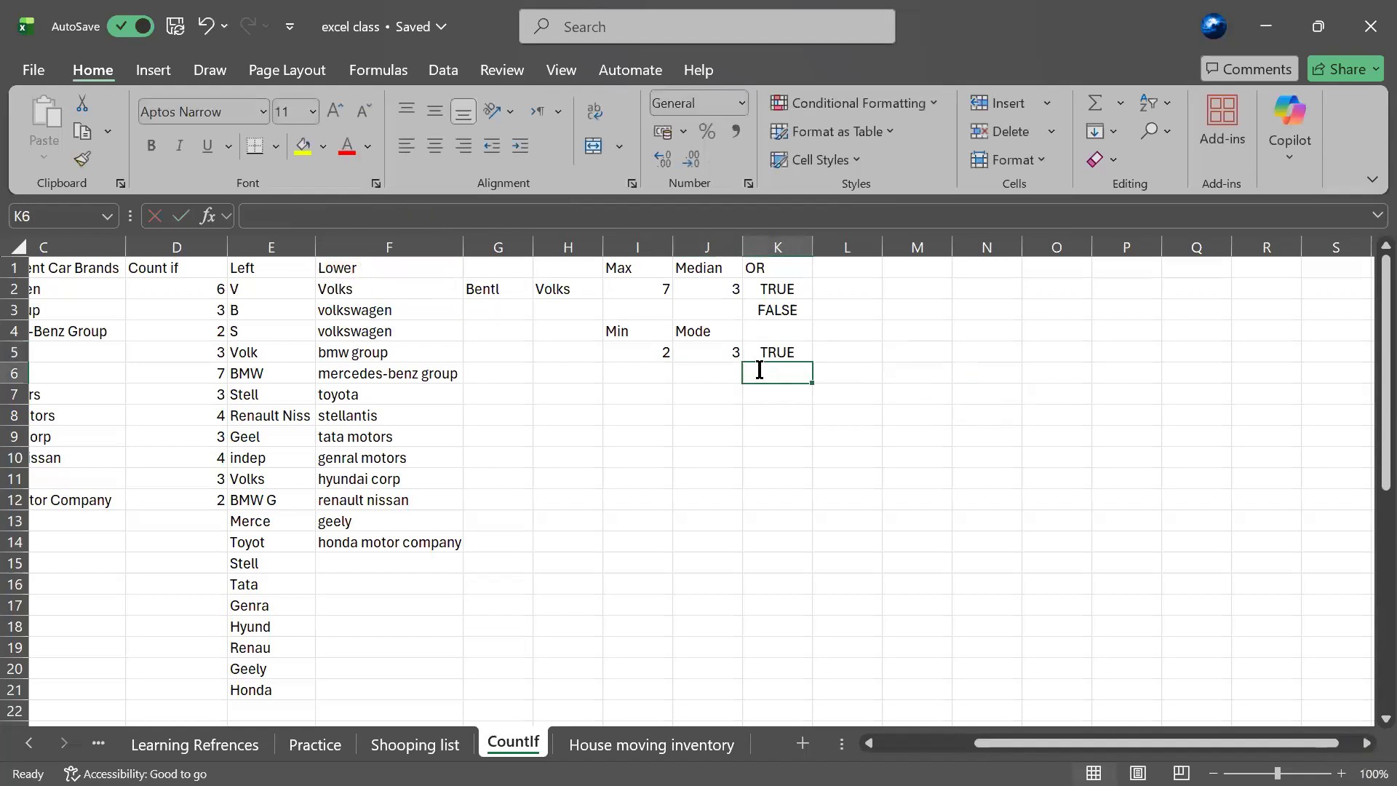
text(=Or)
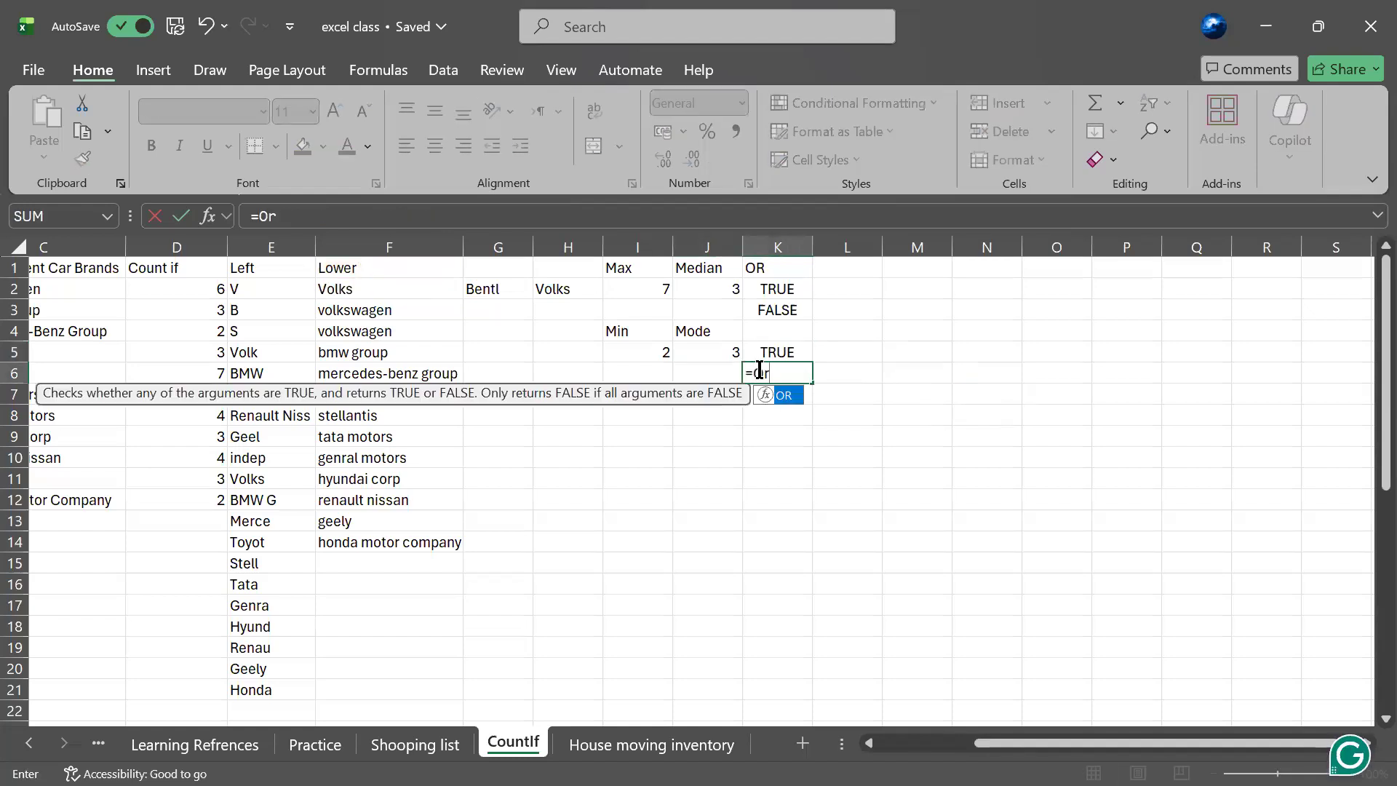
click(785, 412)
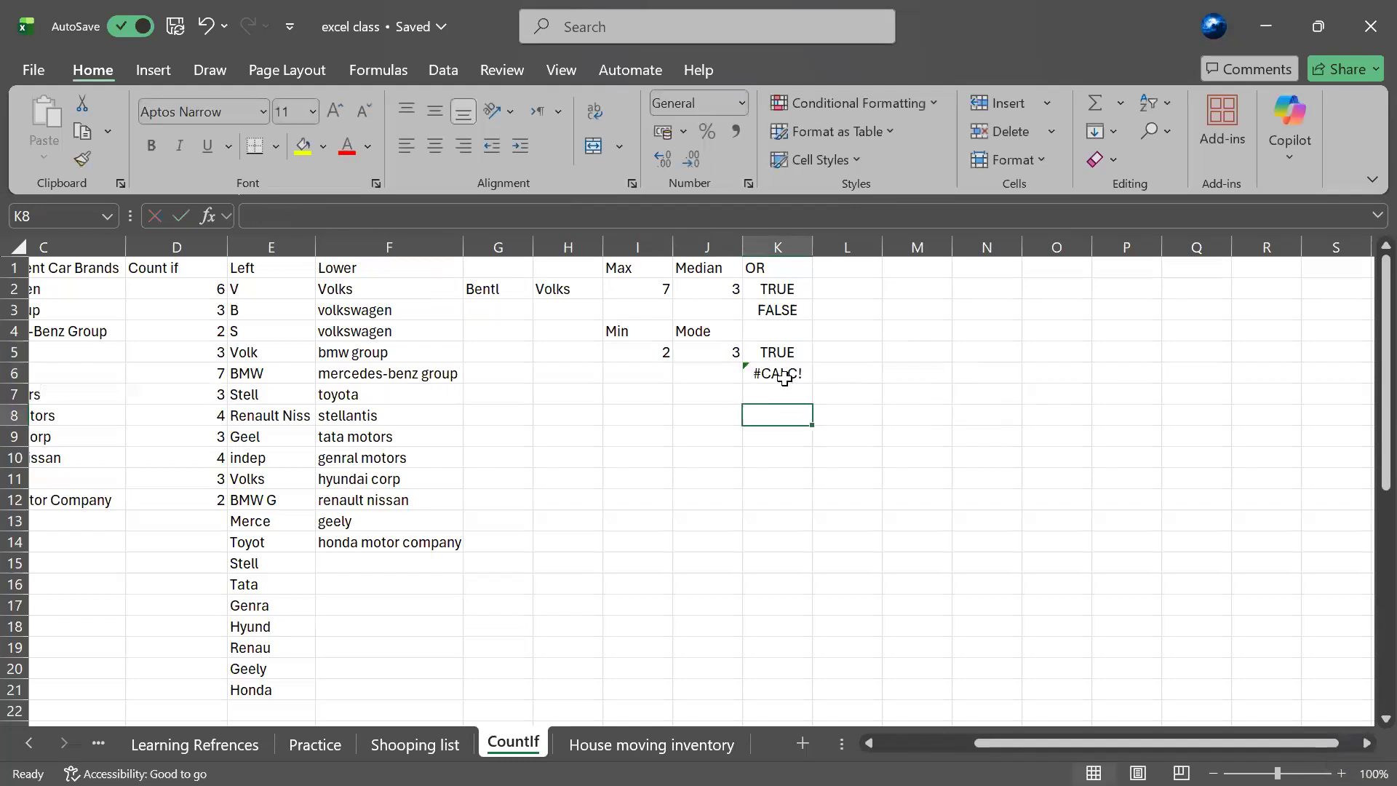
click(779, 376)
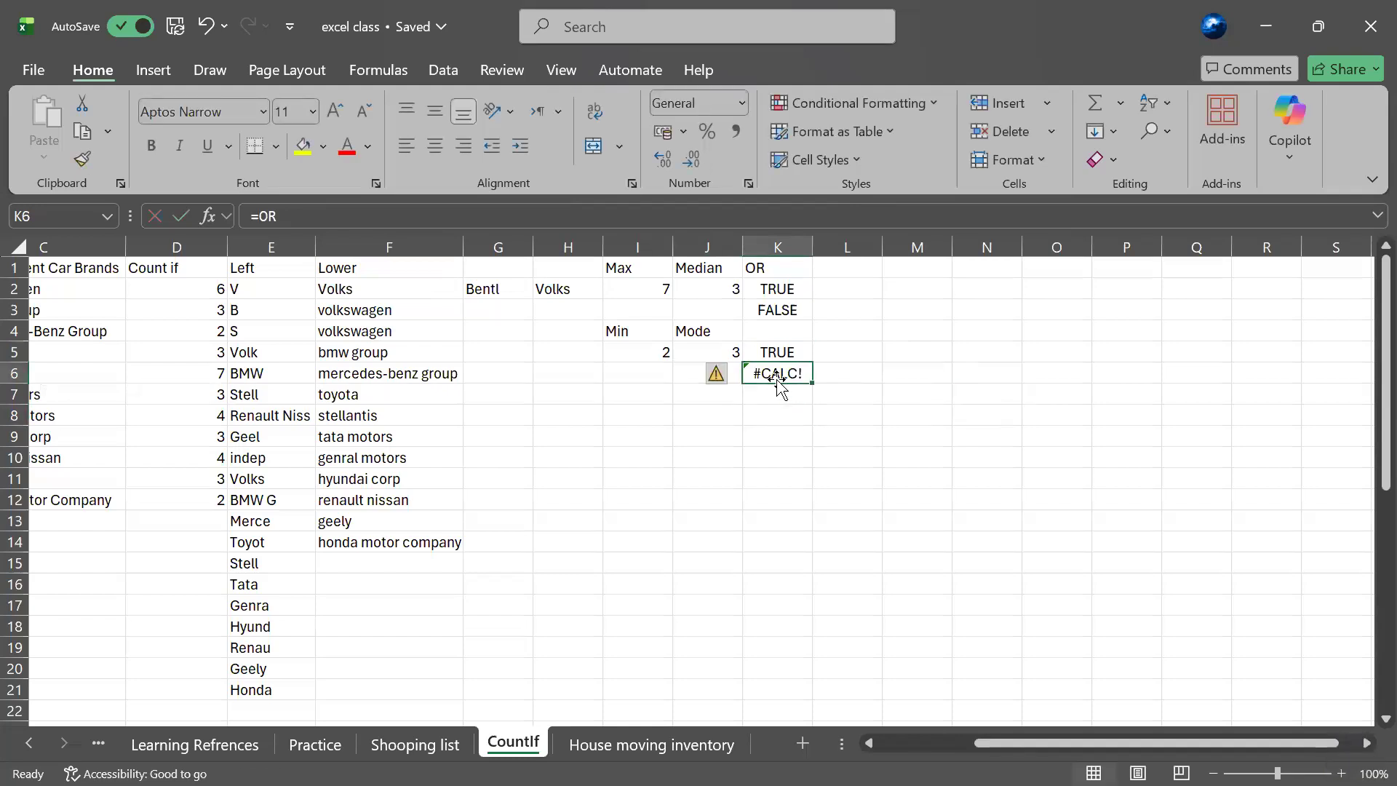
key(BackSpace)
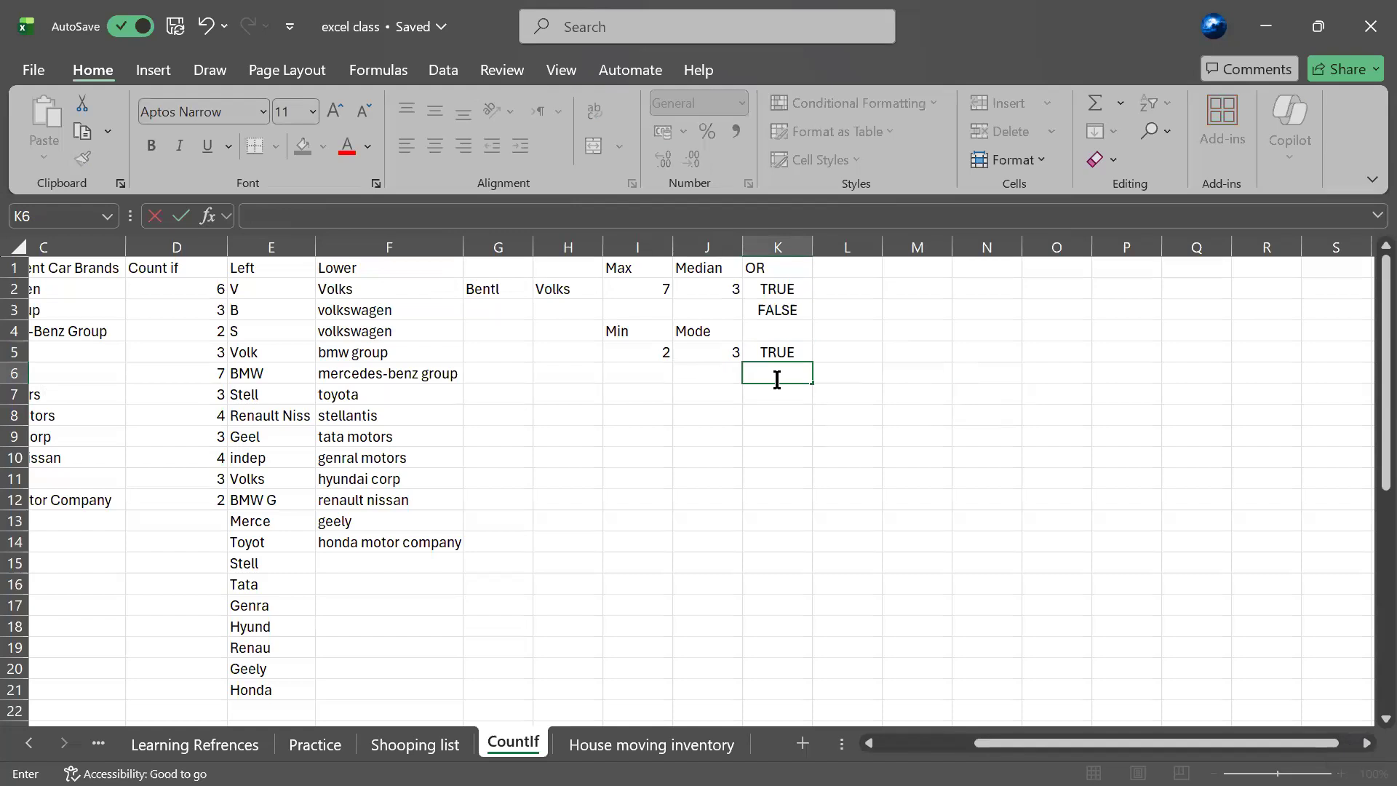
- Start an OR formula in K6 with F3="Toyota" as its first condition
text(=OR)
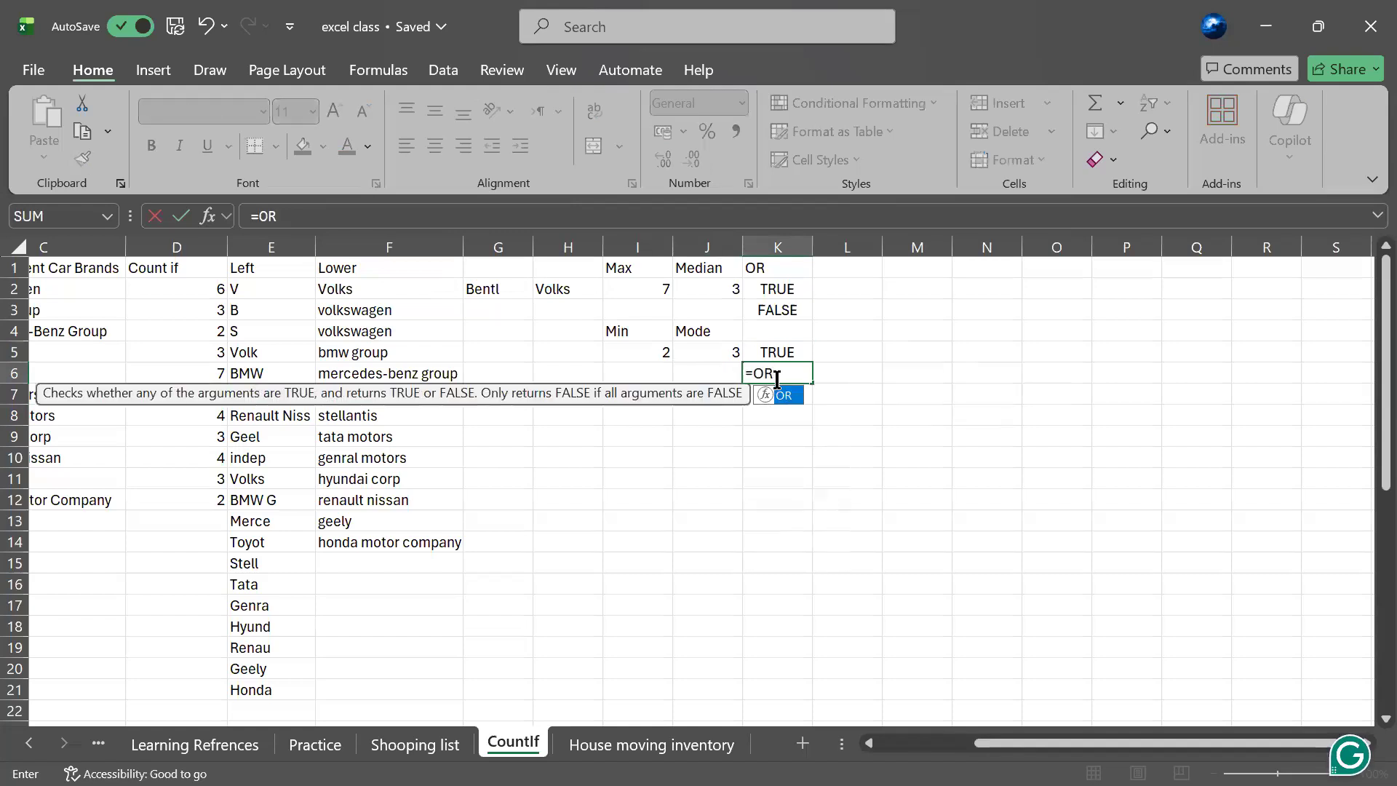
text(()
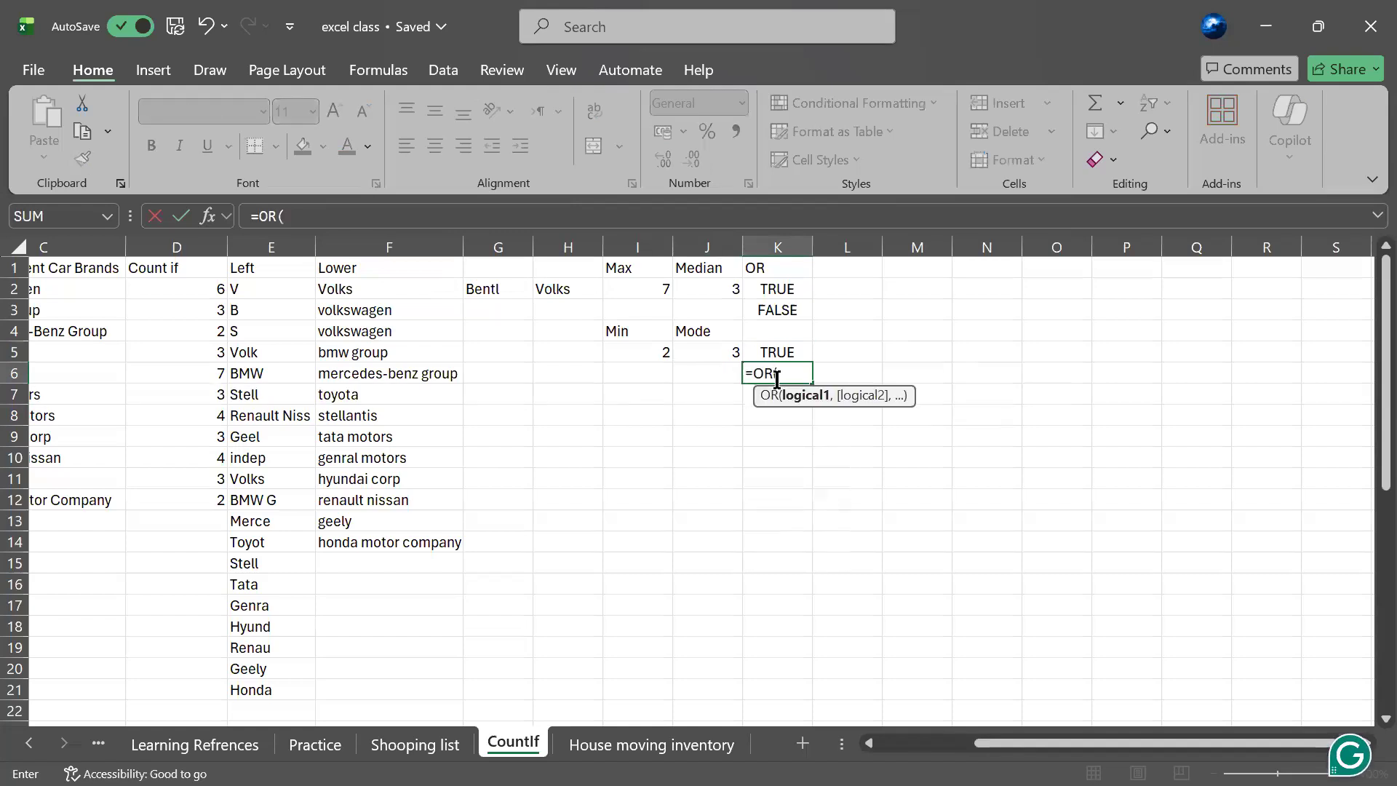
text(F2)
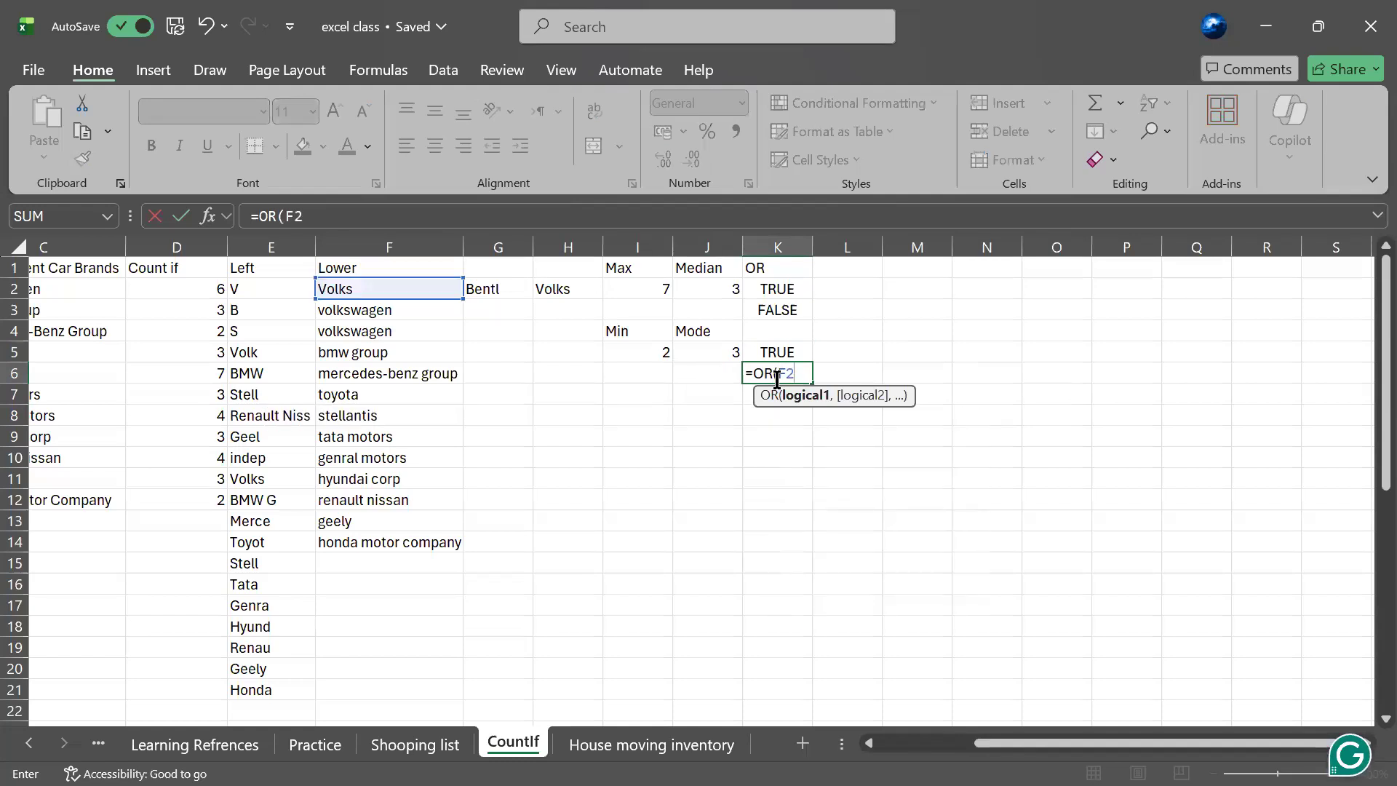
key(BackSpace)
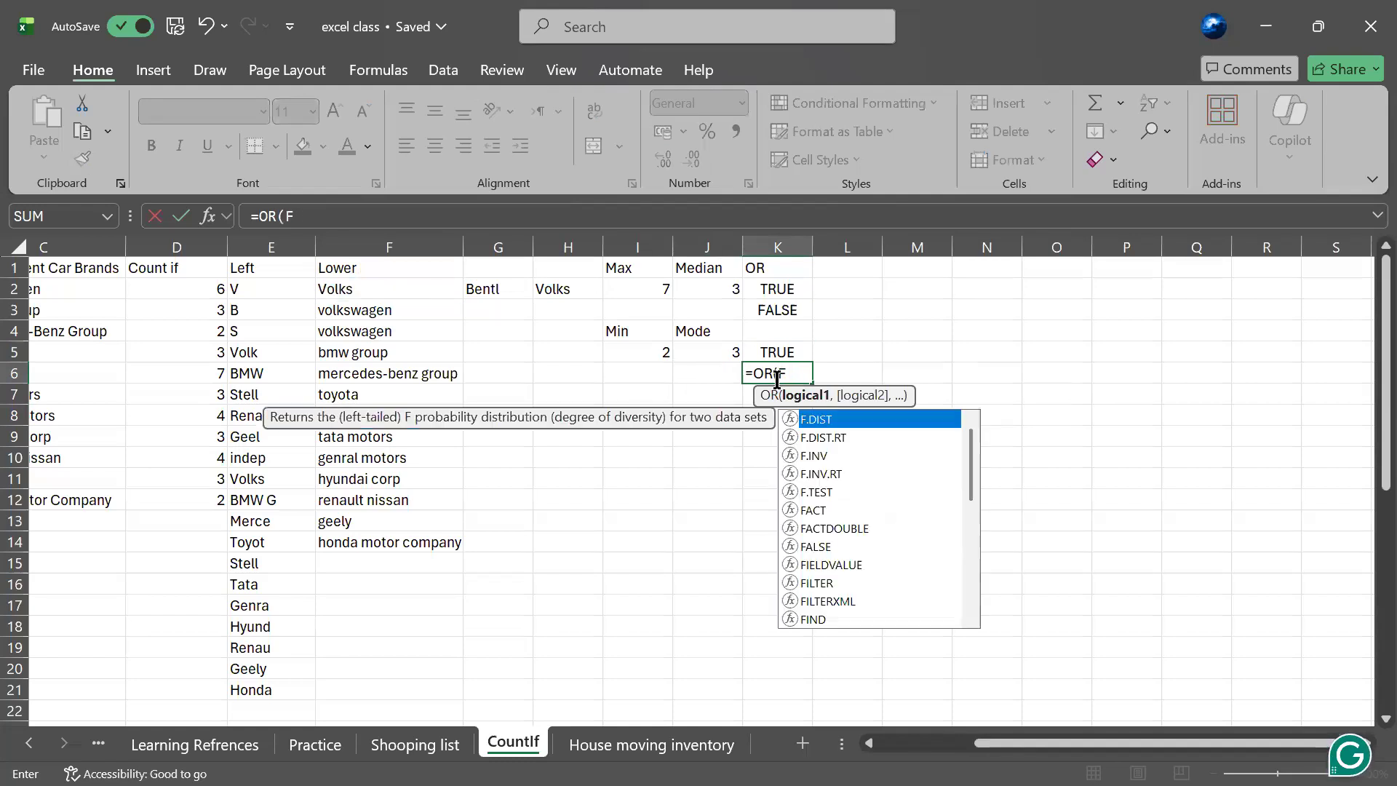
text(3)
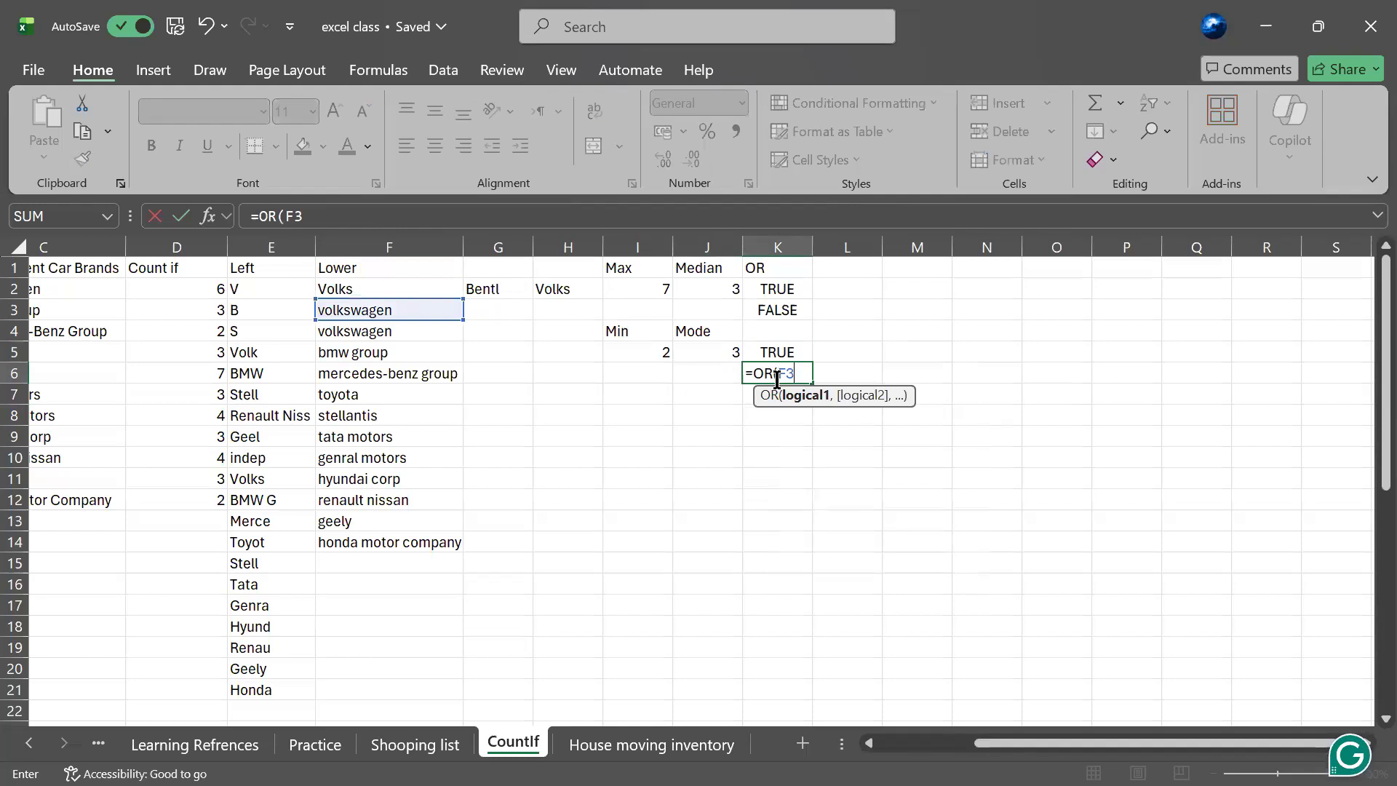
text(="")
key(Up)
key(Down)
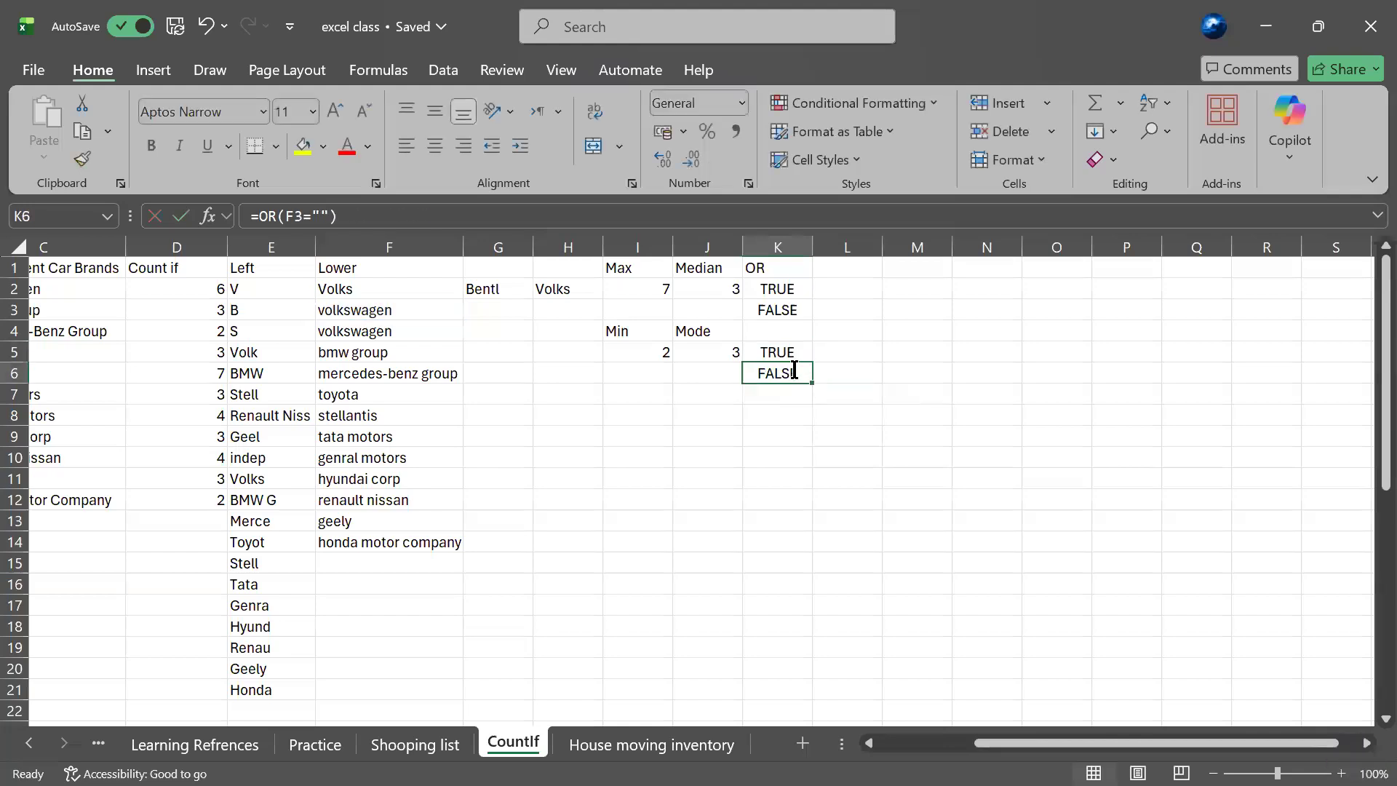
double_click(793, 370)
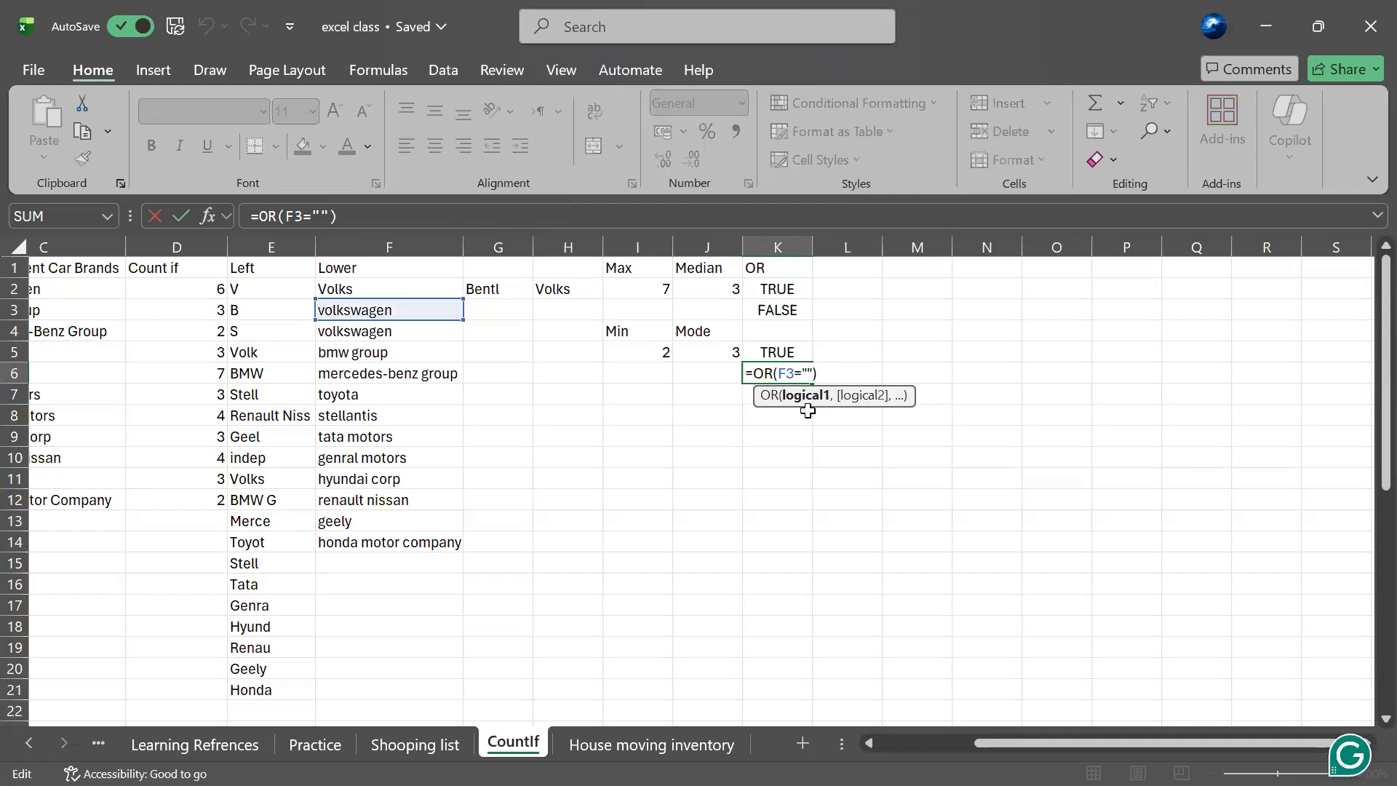
text(Toyota)
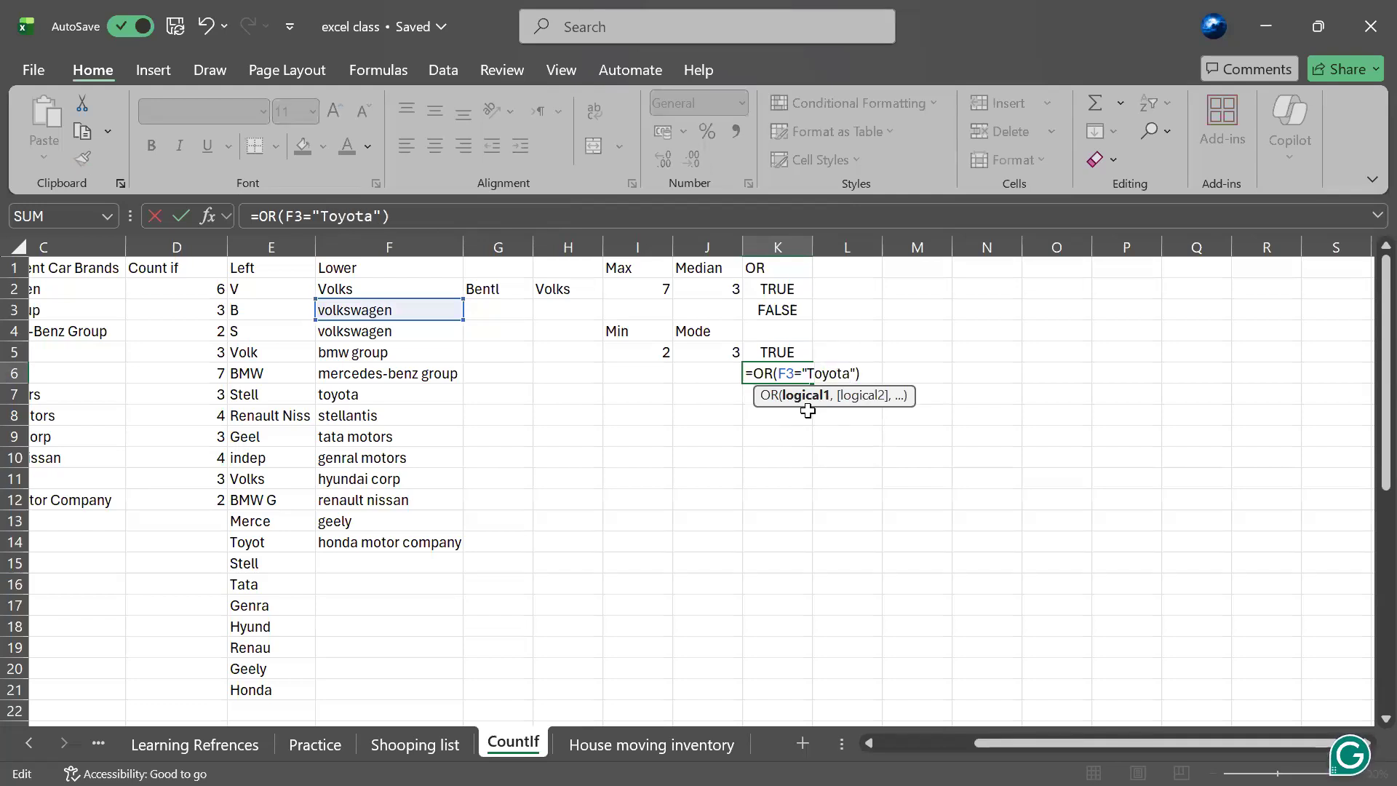
- Add F3>F2 as the second condition and enter the K6 formula as =OR(F3="Toyota",F3>F2)
click(856, 374)
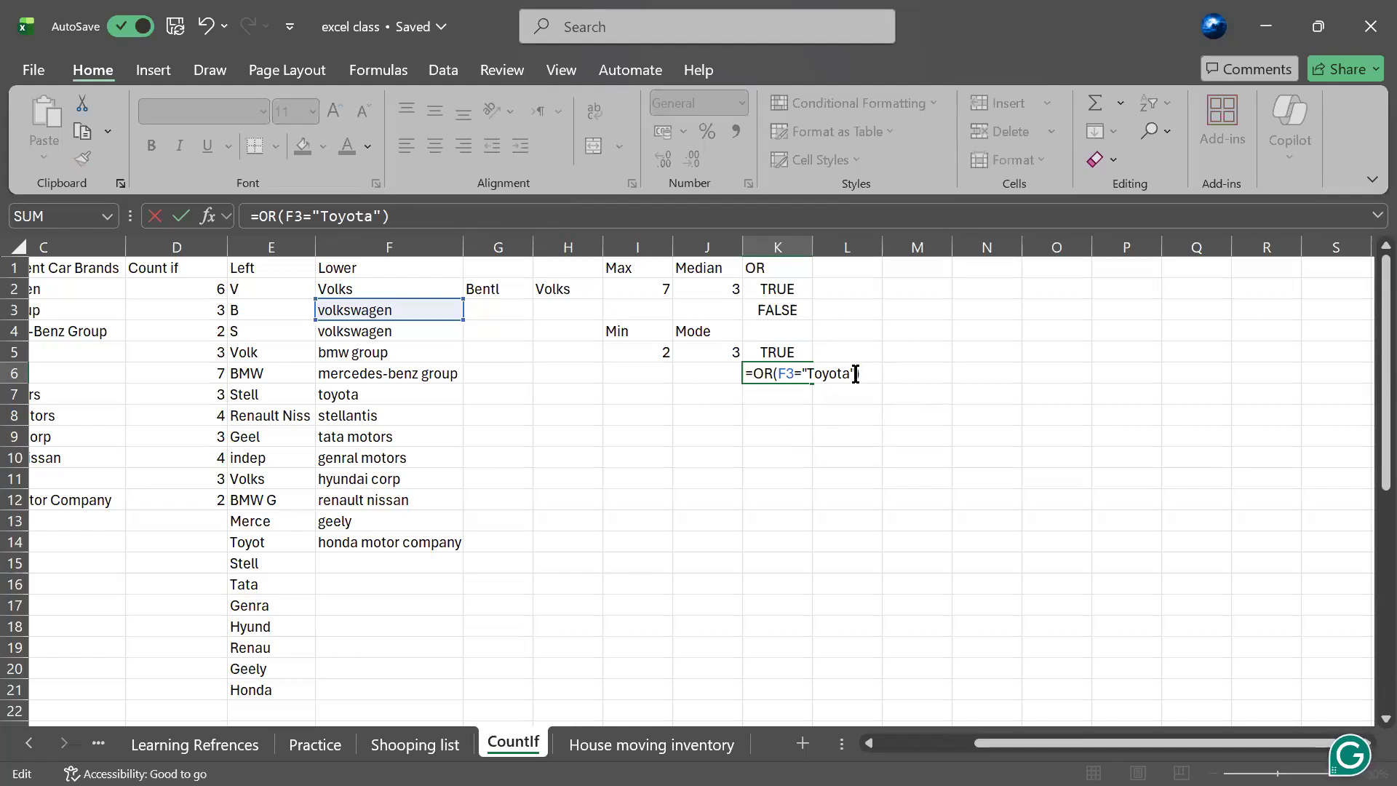
text(,)
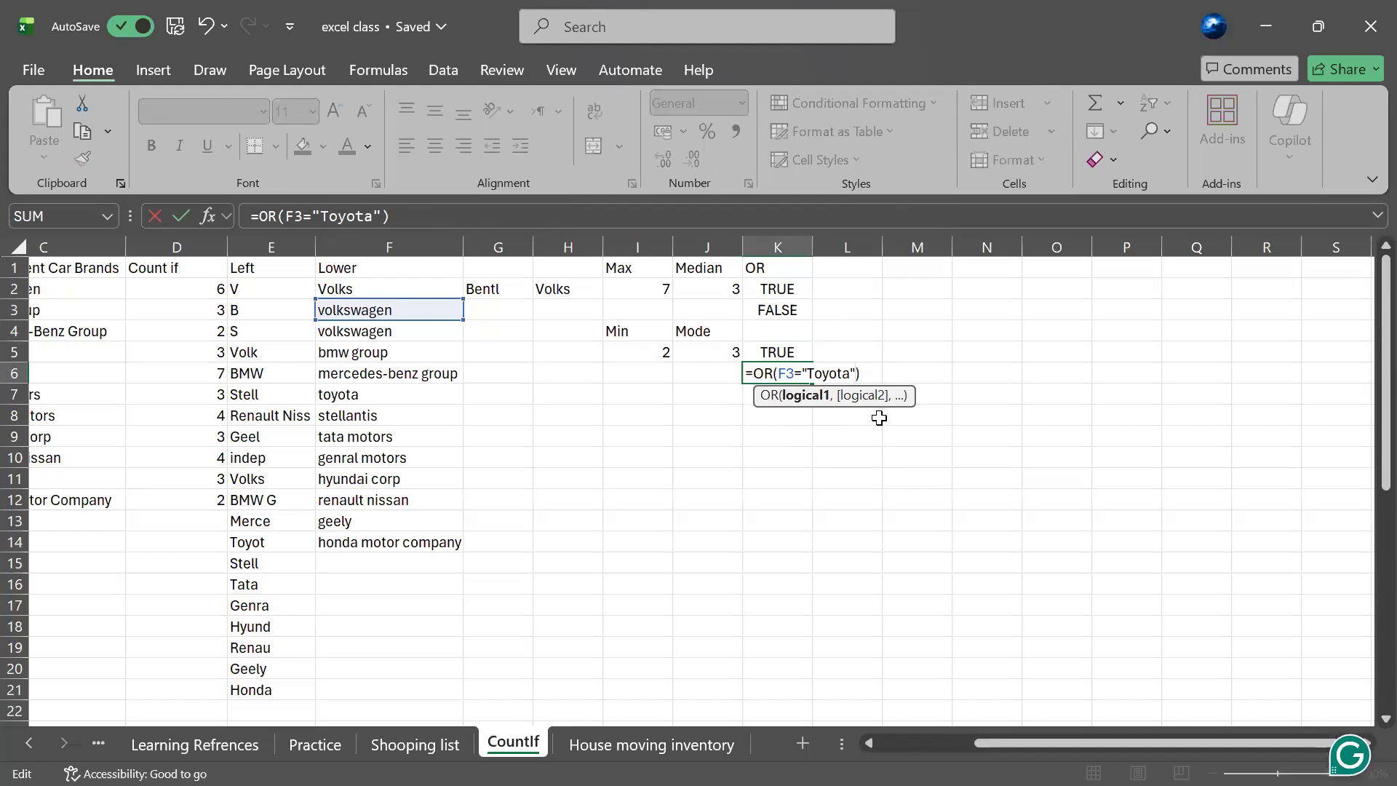
text(F3)
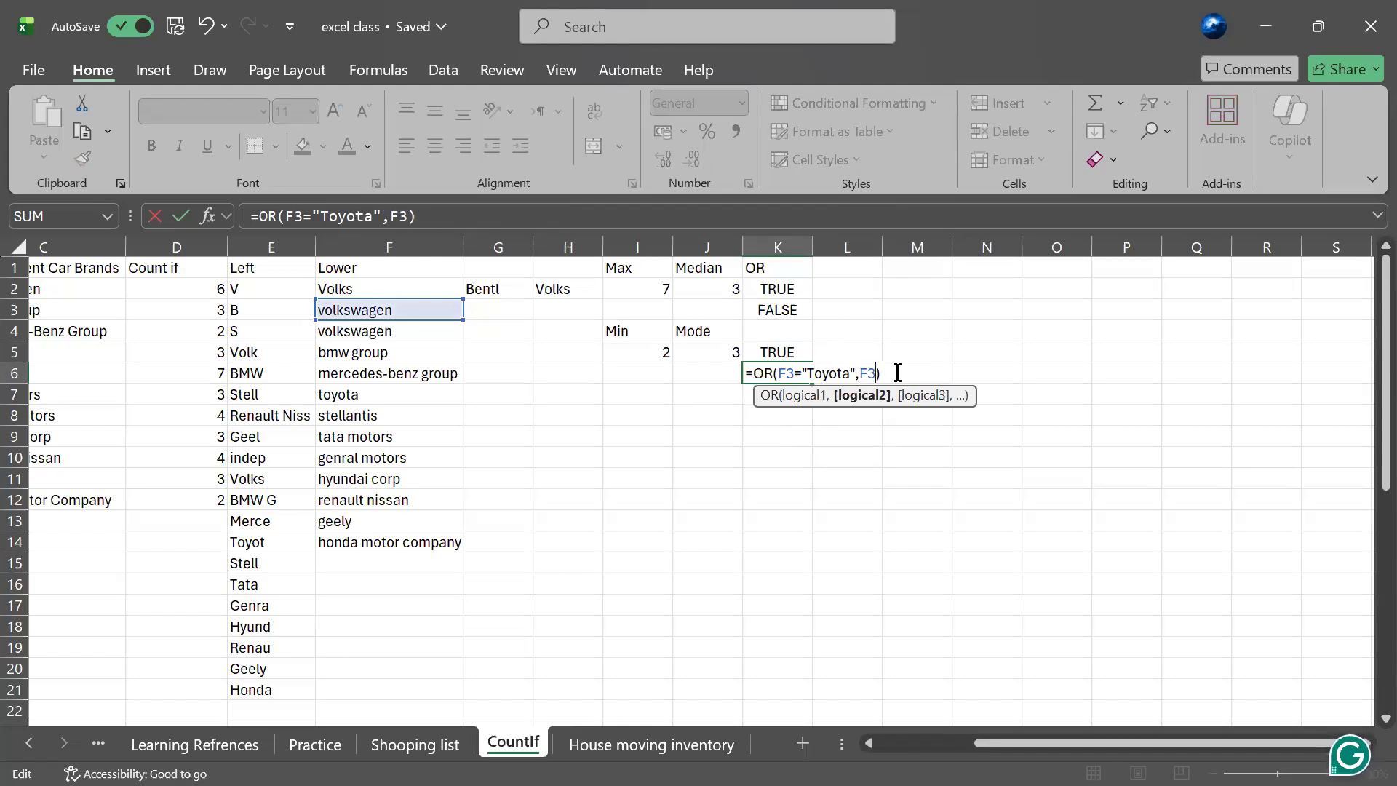
text(,)
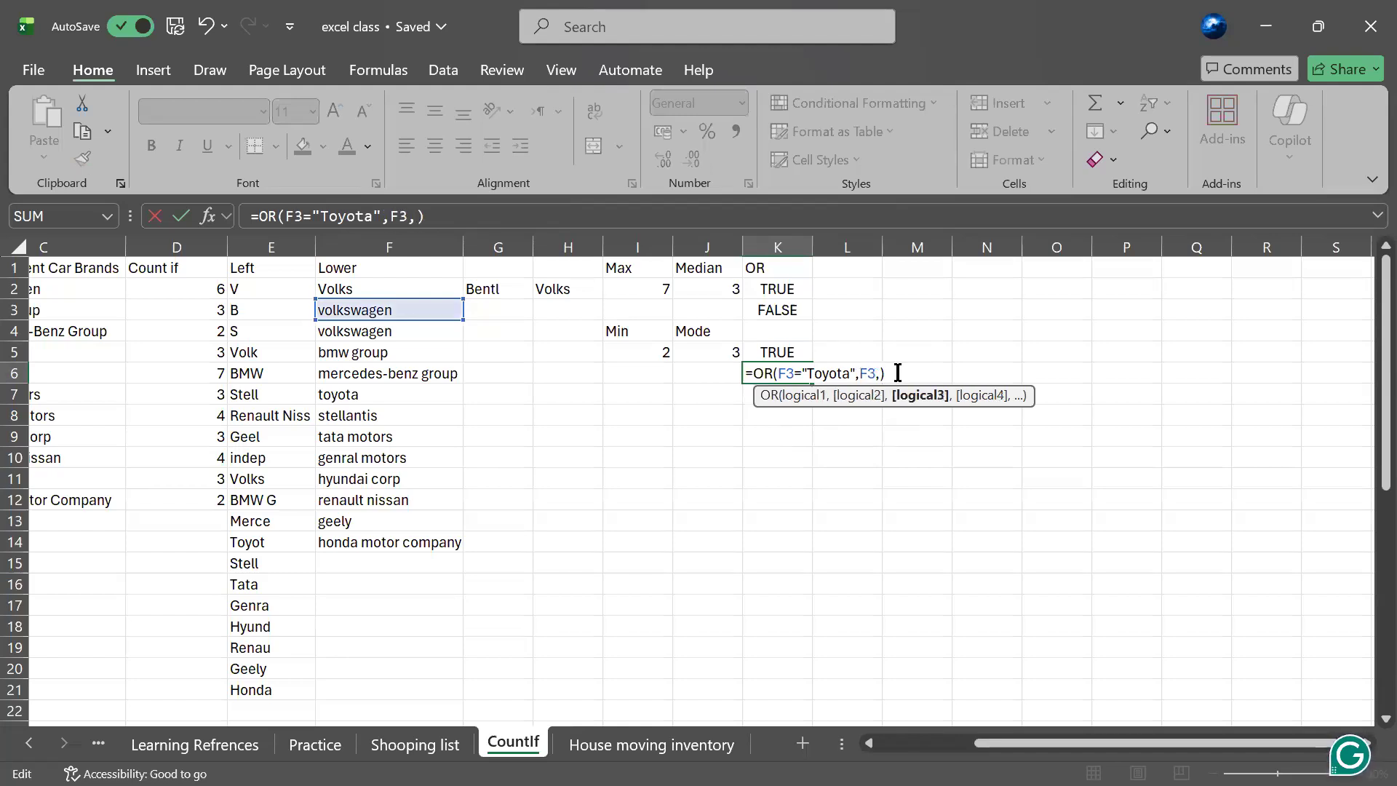
key(BackSpace)
text(<)
key(BackSpace)
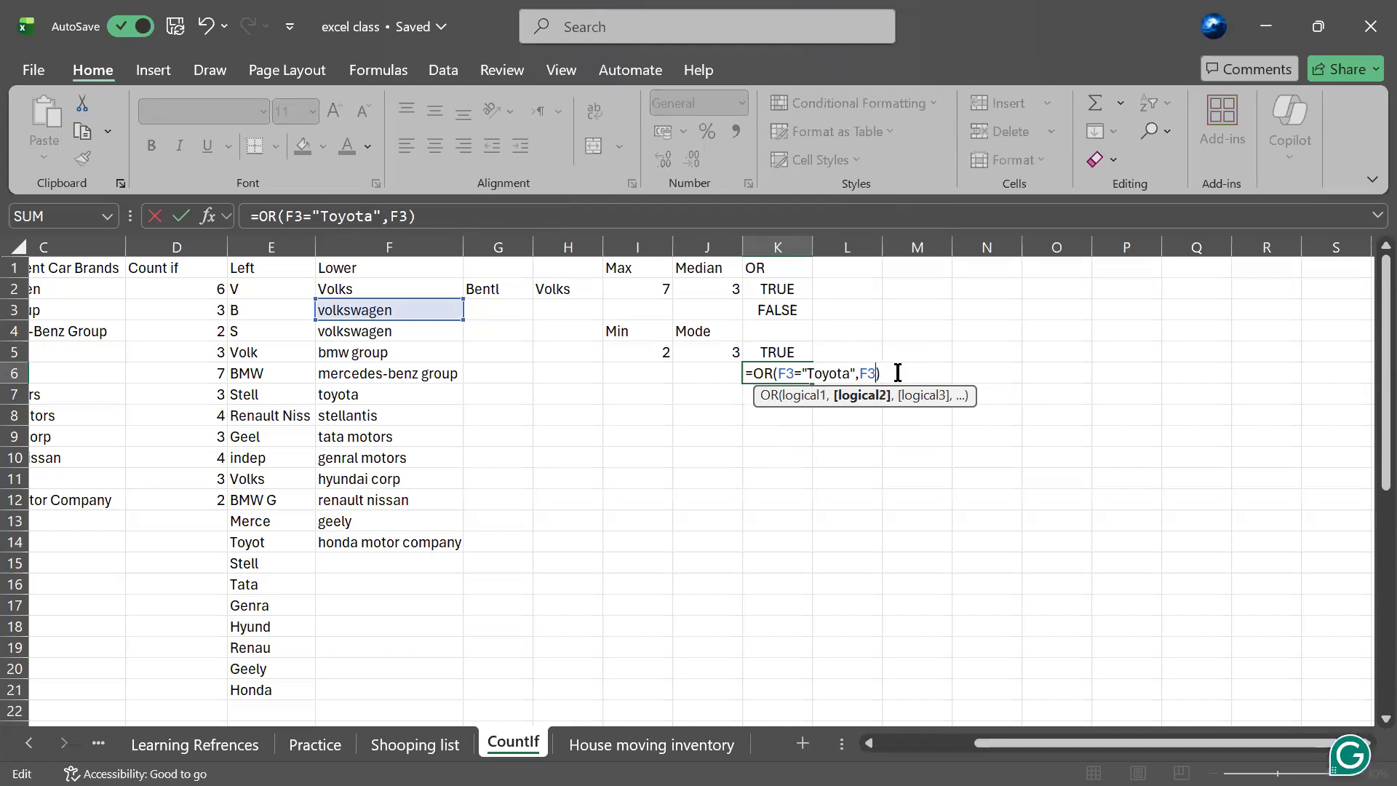
text(>)
text(F2)
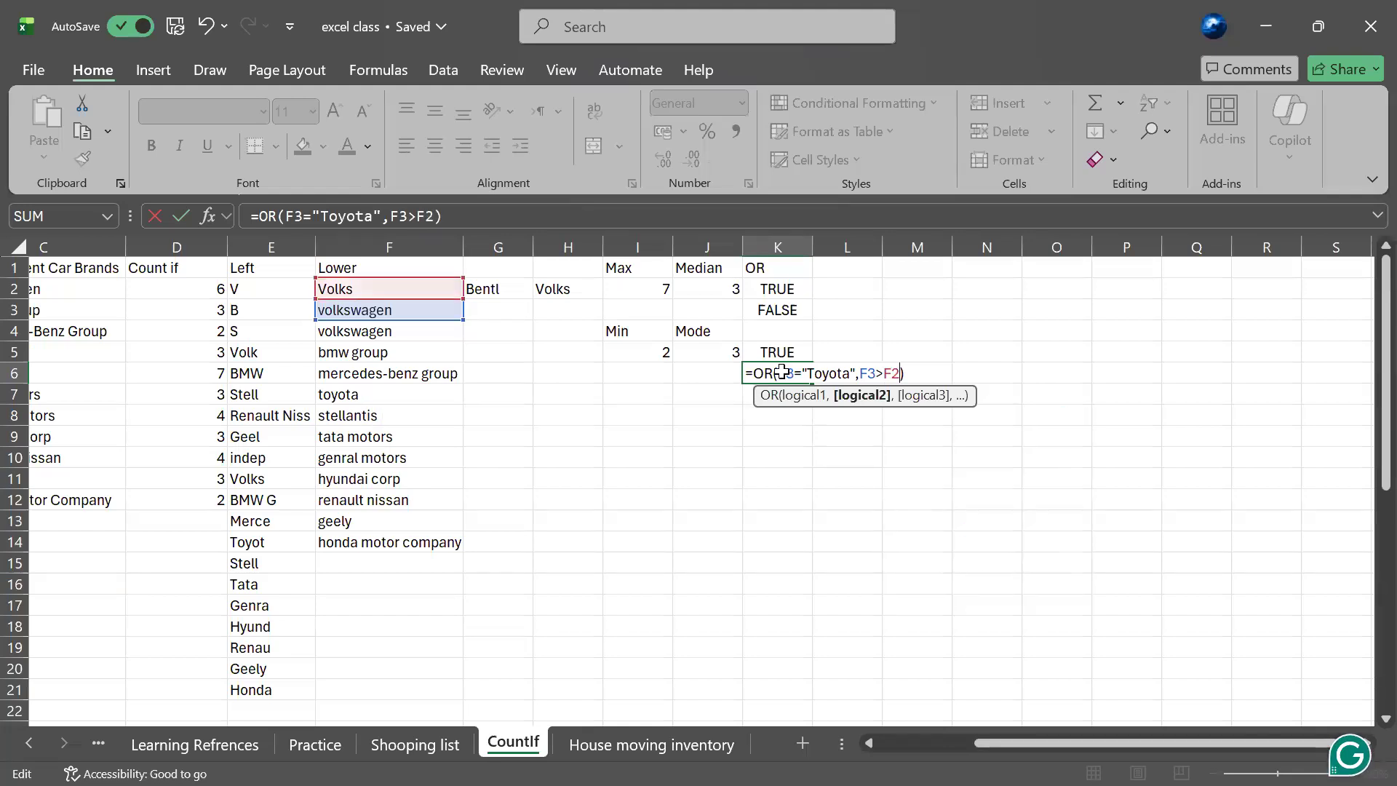
key(Return)
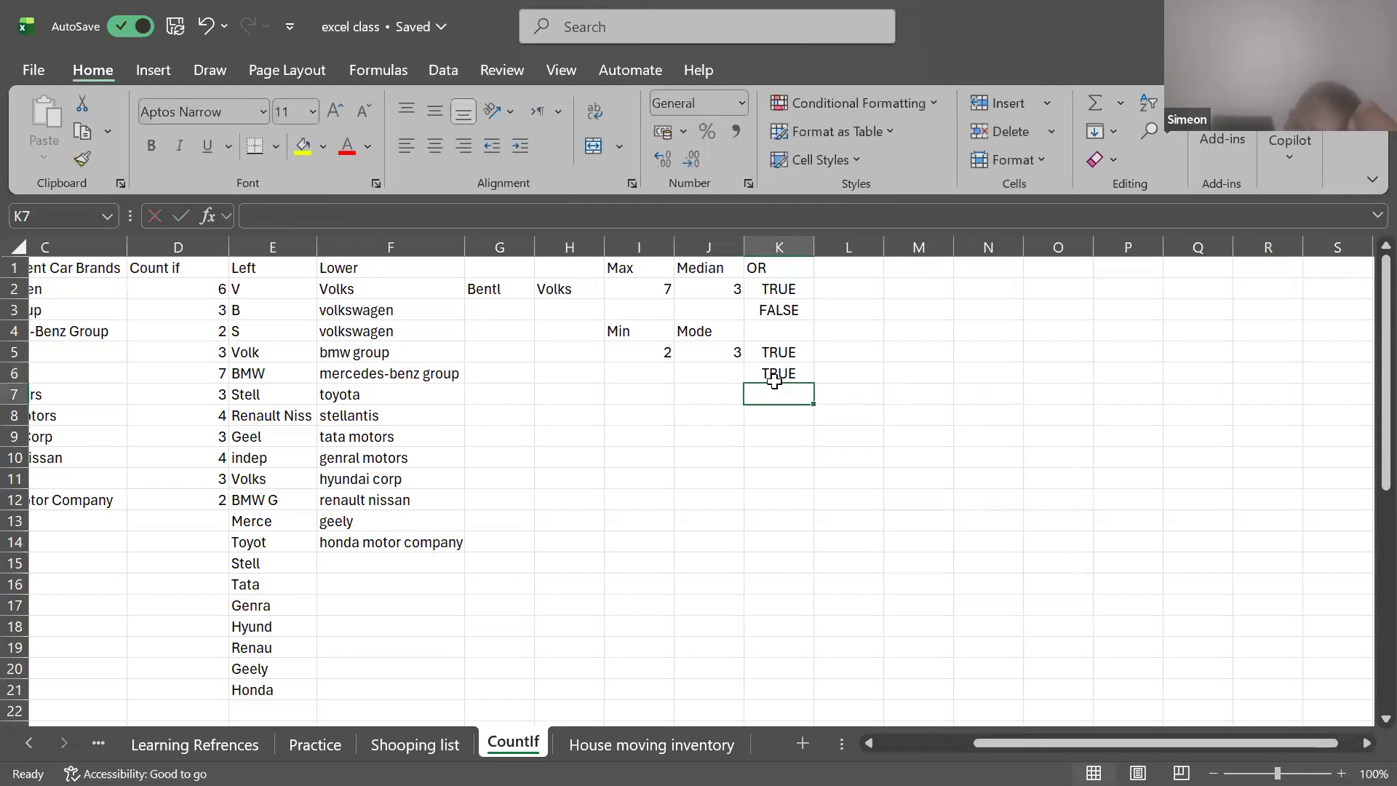
- Change the second condition of the K6 formula to F3>F4 and enter it as =OR(F3="Toyota",F3>F4)
click(774, 381)
double_click(800, 374)
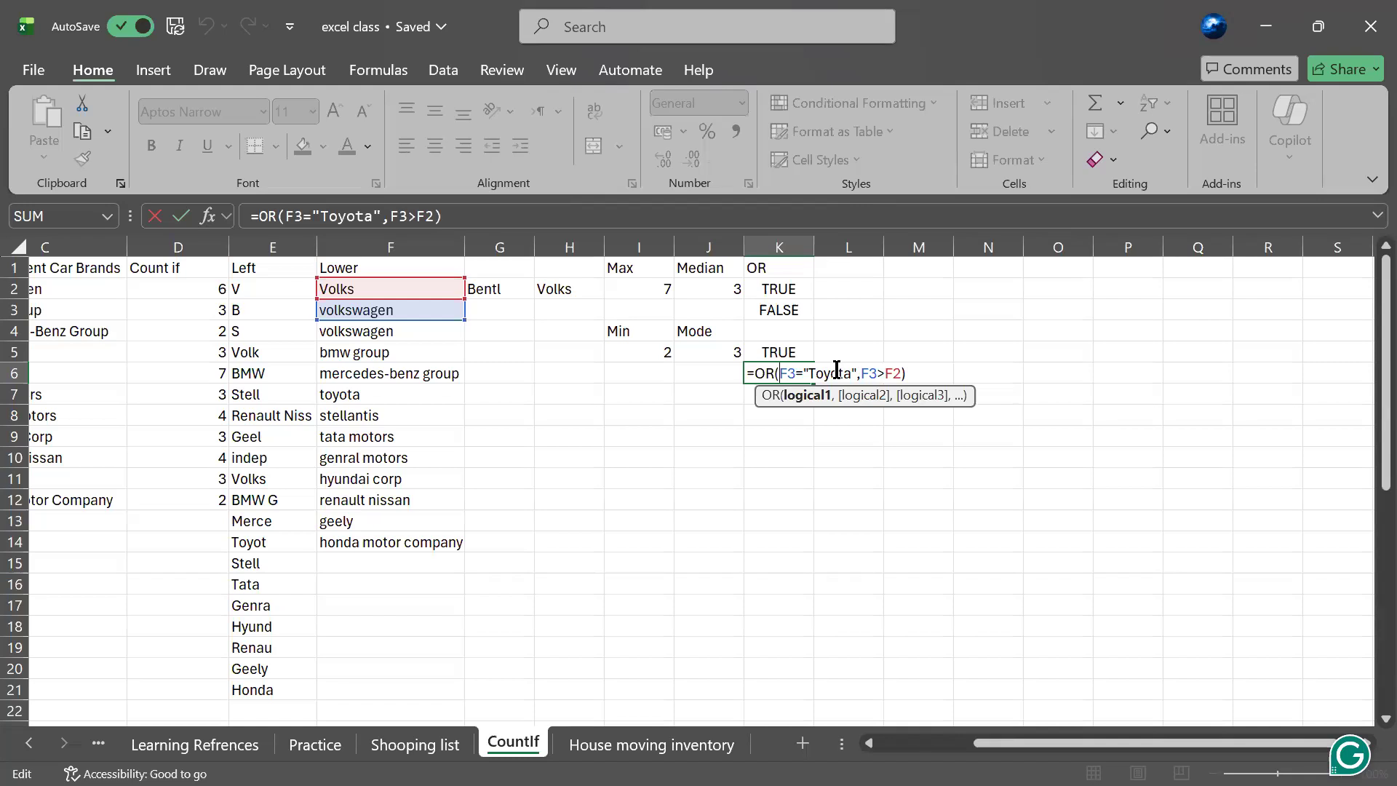
click(920, 371)
key(Left)
key(BackSpace)
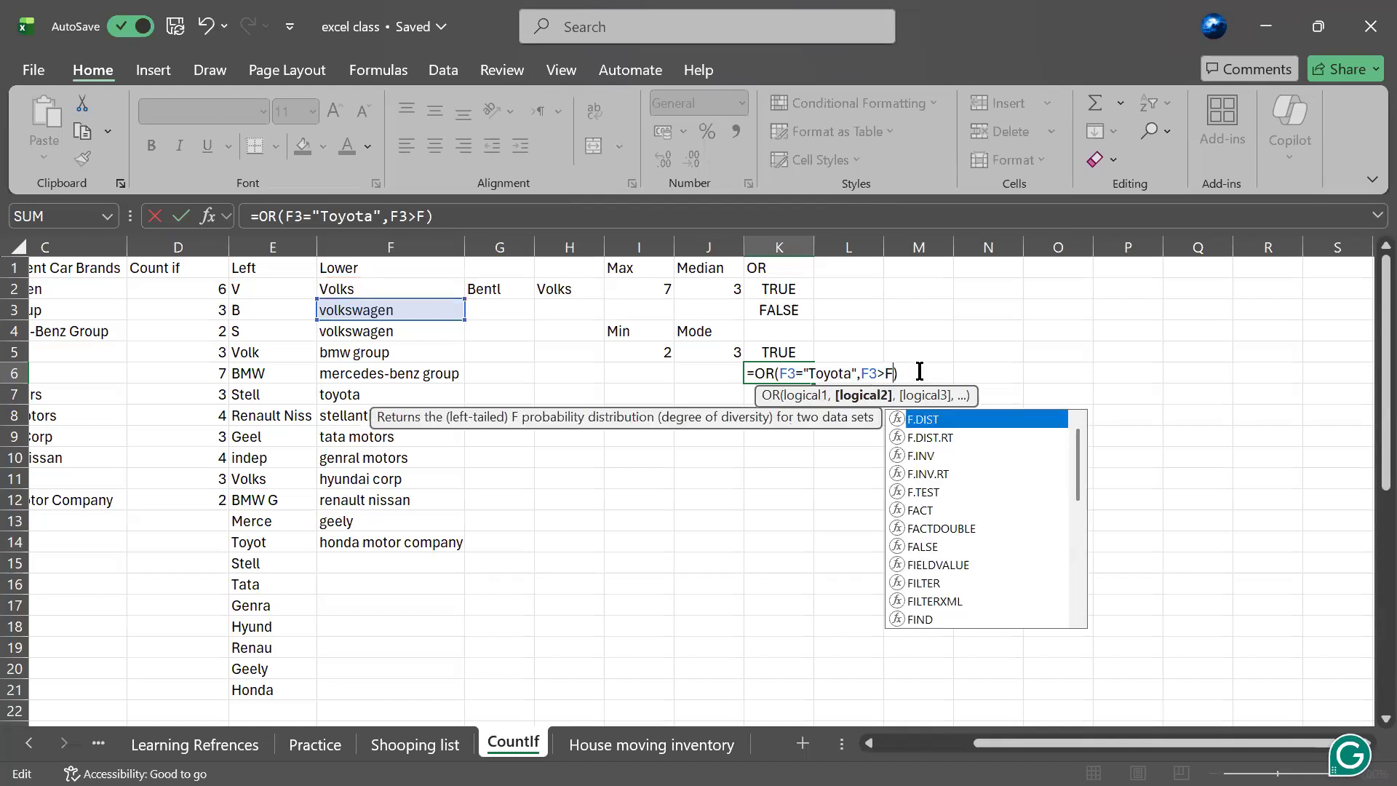
text(3)
key(Right)
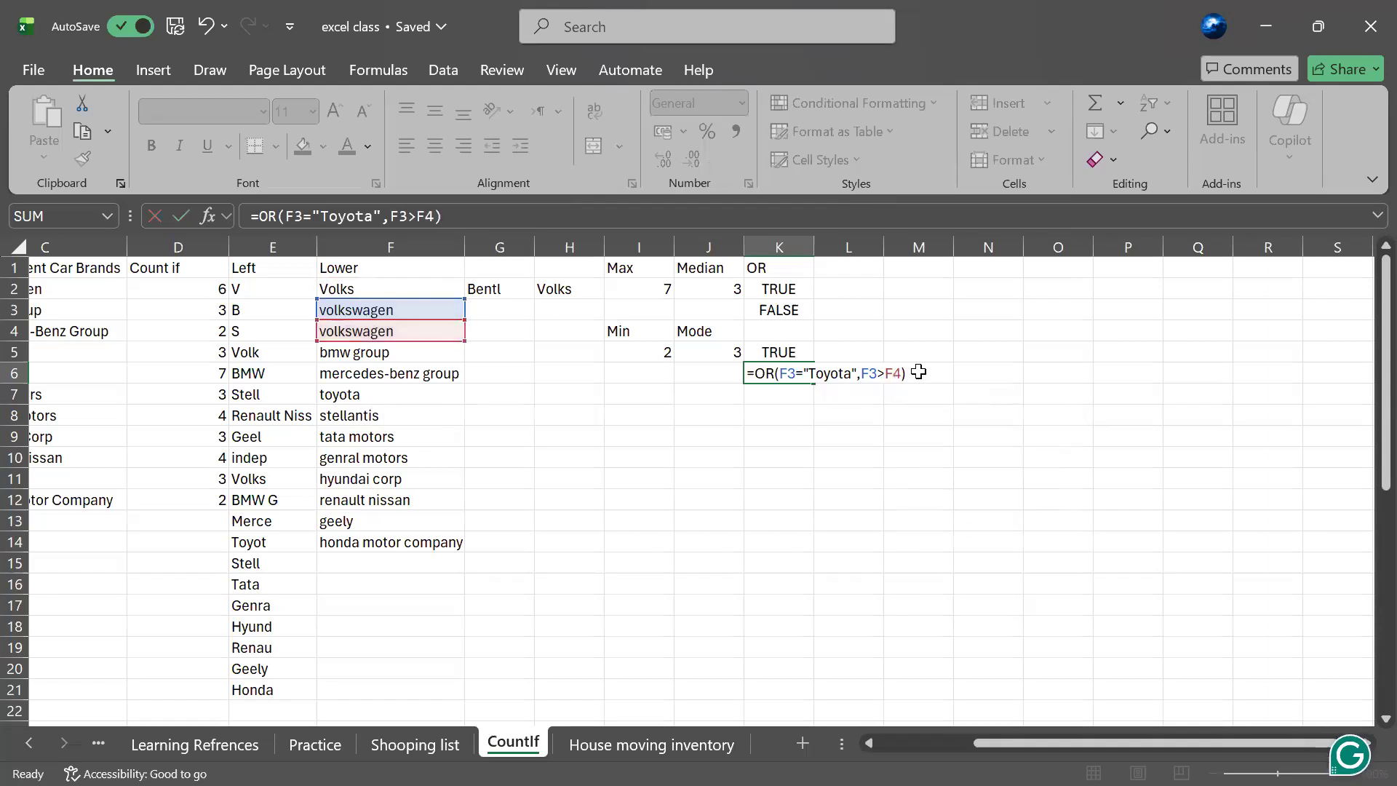
key(Return)
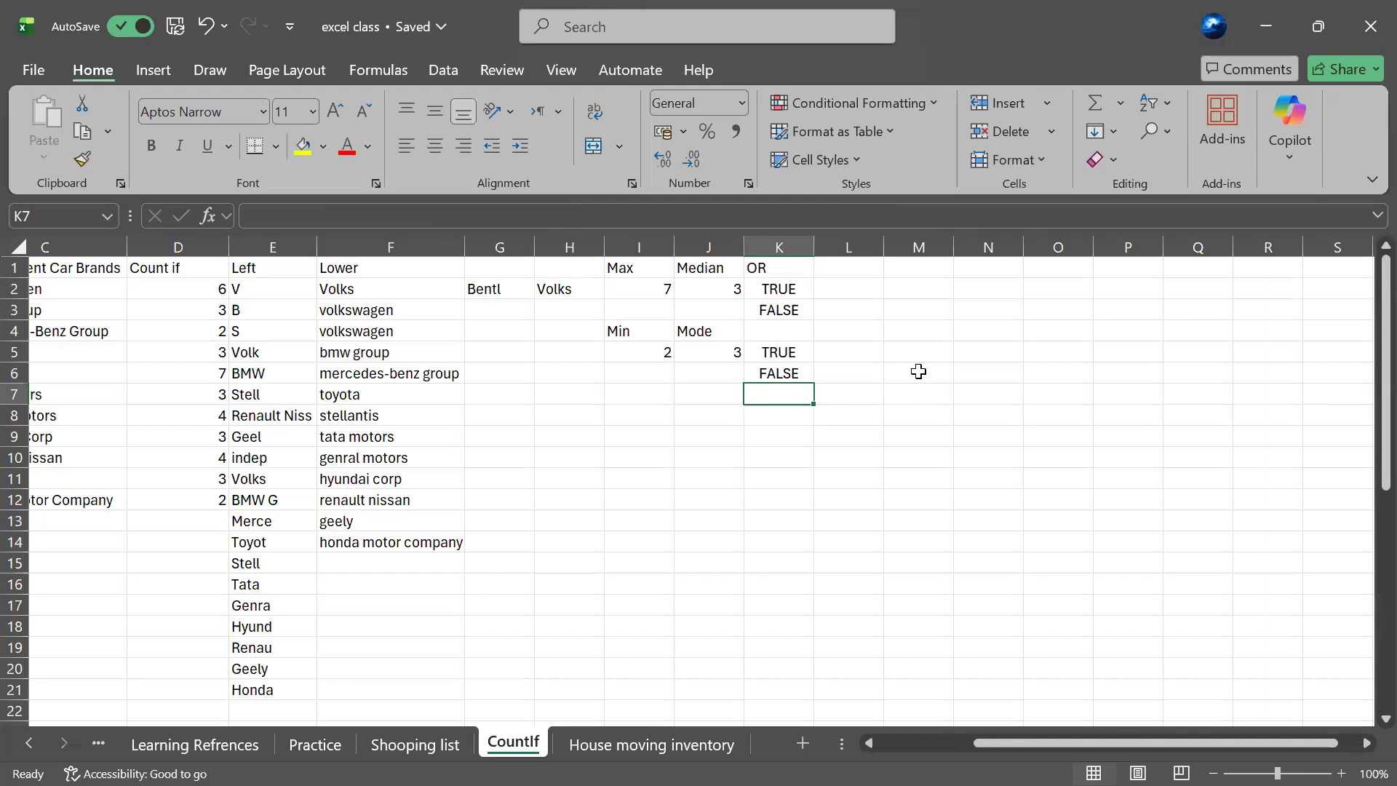
double_click(1157, 7)
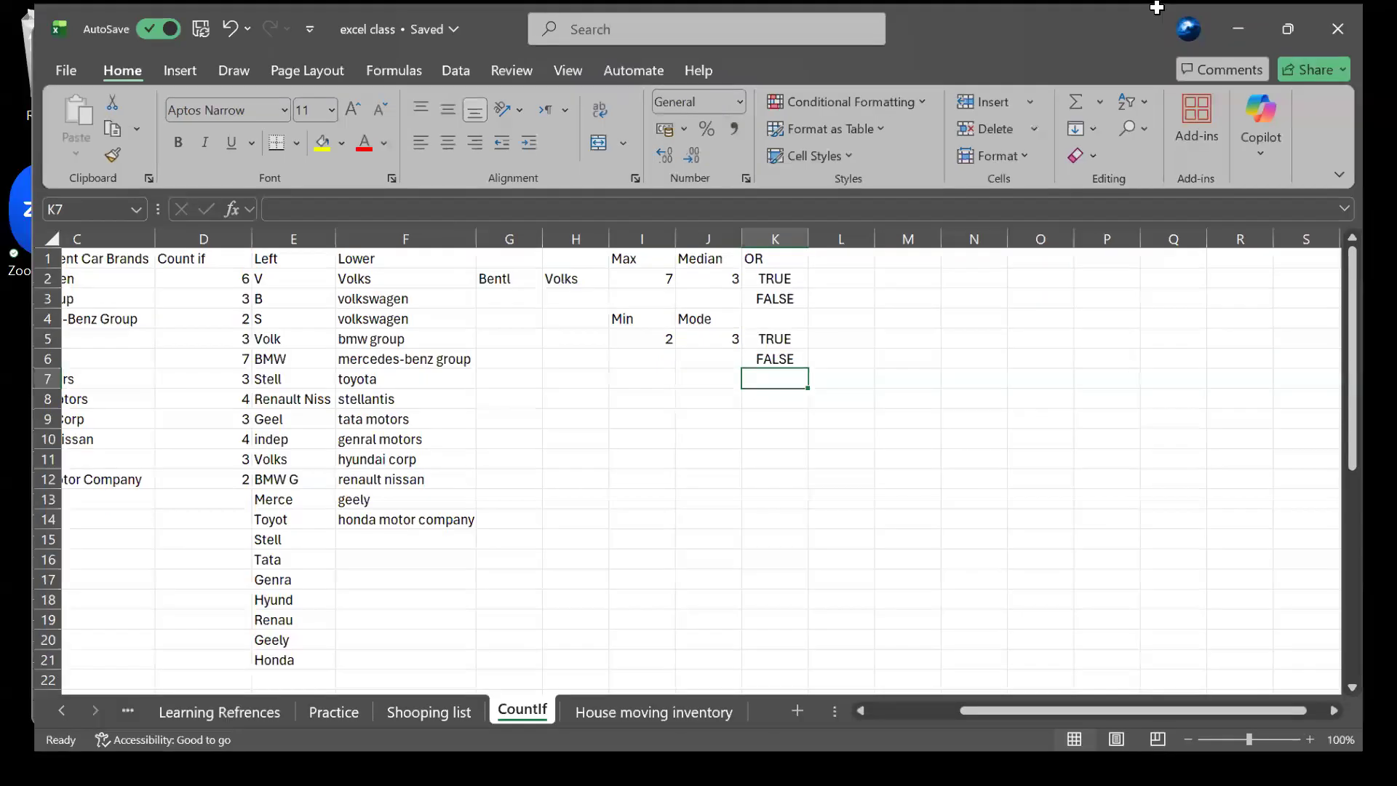
double_click(1157, 7)
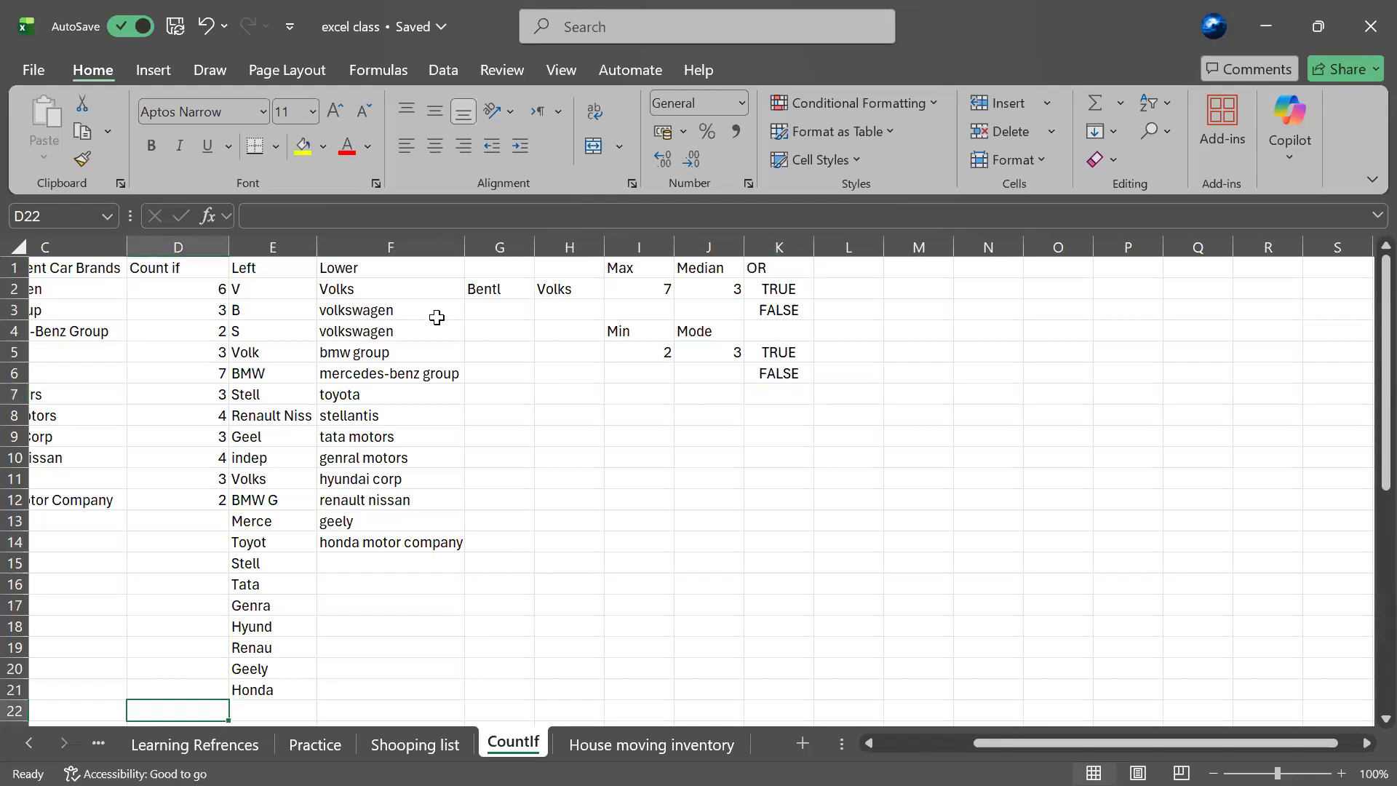
key(super)
key(super)
click(440, 268)
key(Down)
key(Down)
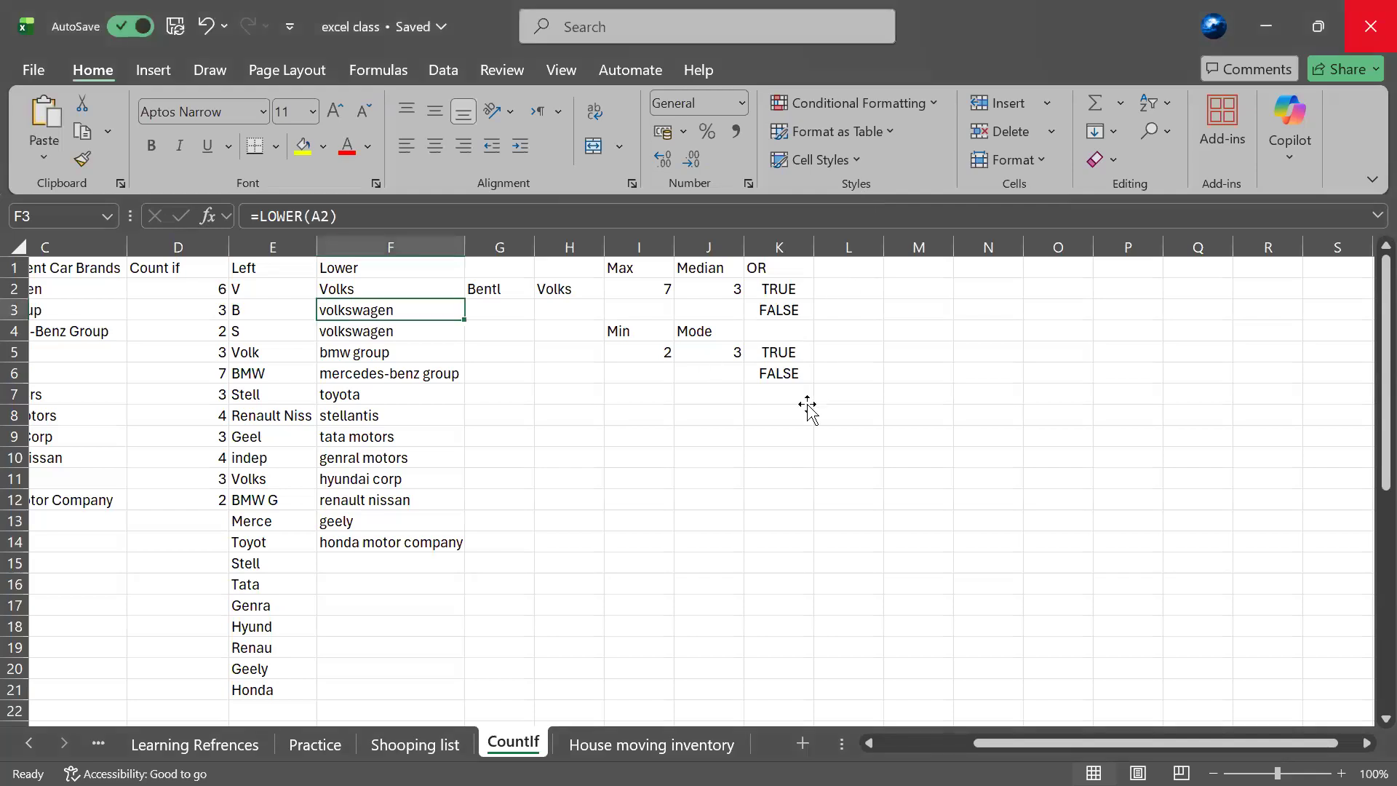
- Enter =IF(OR(F3="Toyota",F3>F4),"We may have a Toyota","We dont have a Toyota and both are likely the same") in L1 and widen column L
click(848, 268)
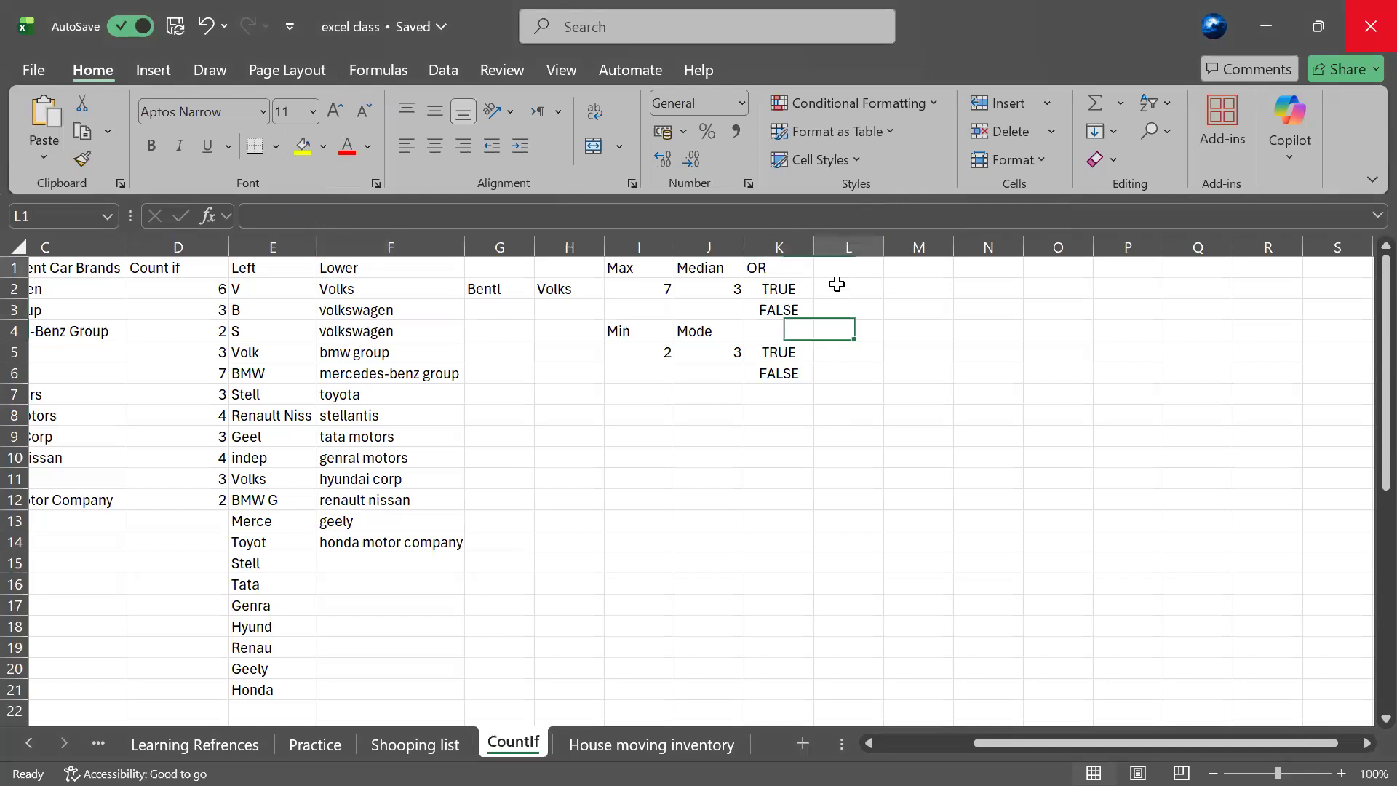
text(=)
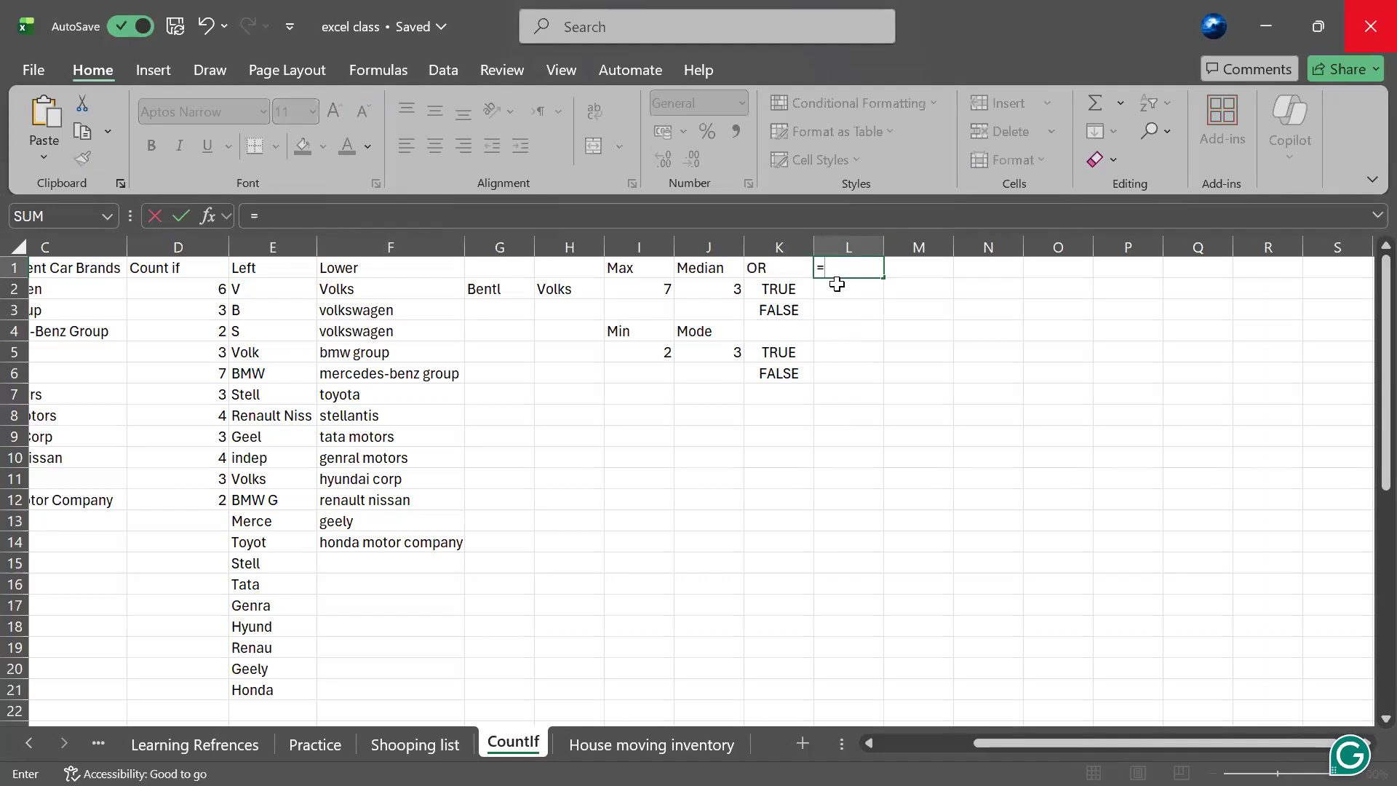
text(O)
key(BackSpace)
text(If)
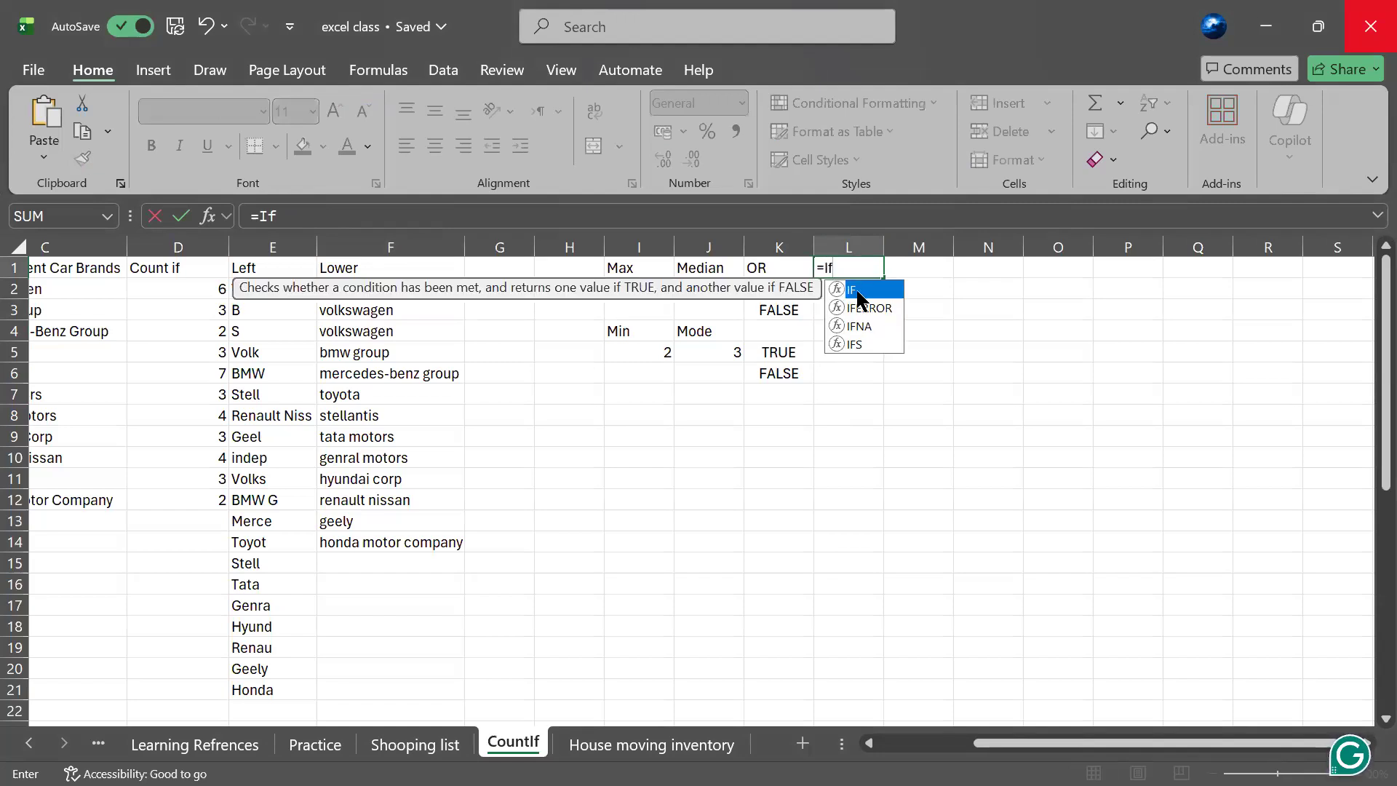
double_click(861, 292)
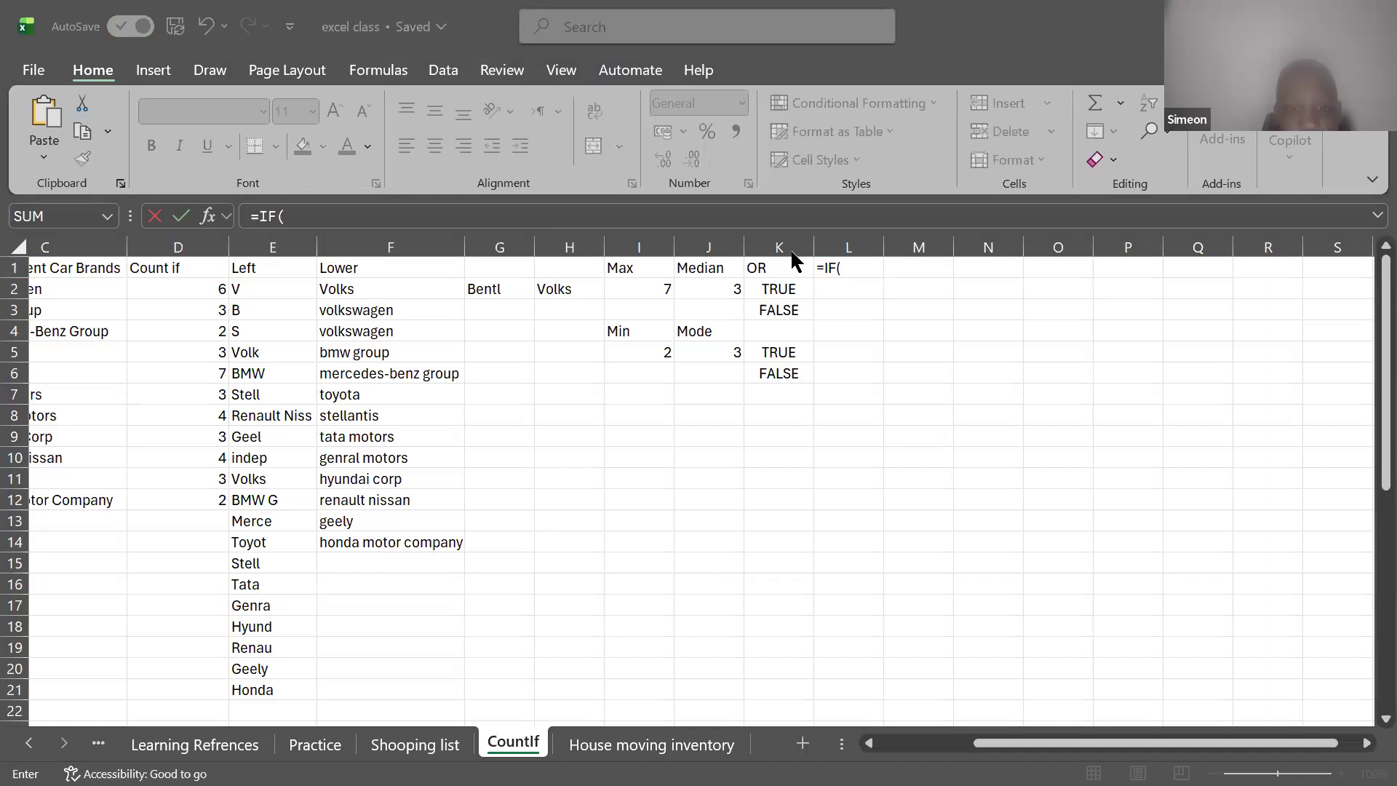
click(845, 273)
text(OR(F3 = "Toyota", F3 > F4),"We may have a Toyota", "We dont have a Toyota and both are likely the same"))
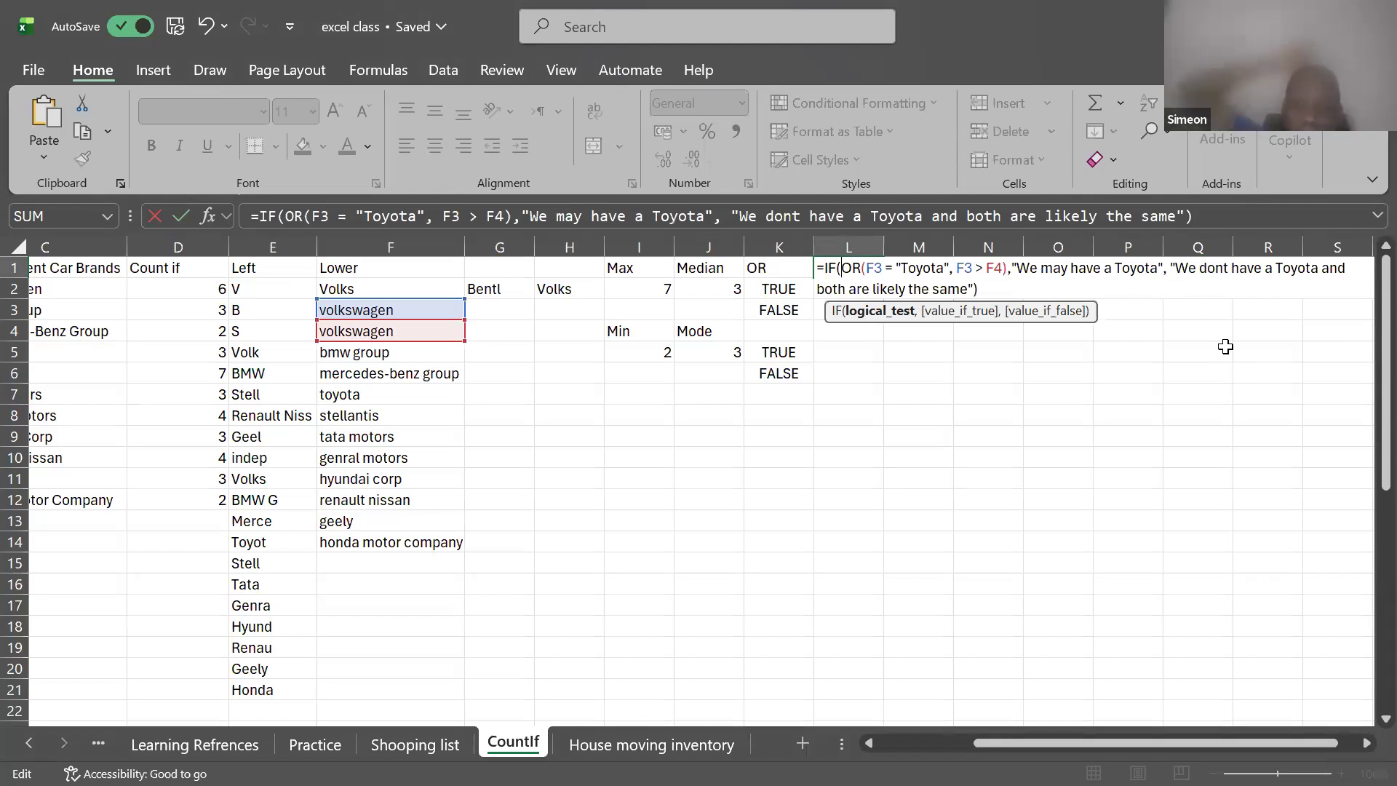
click(989, 289)
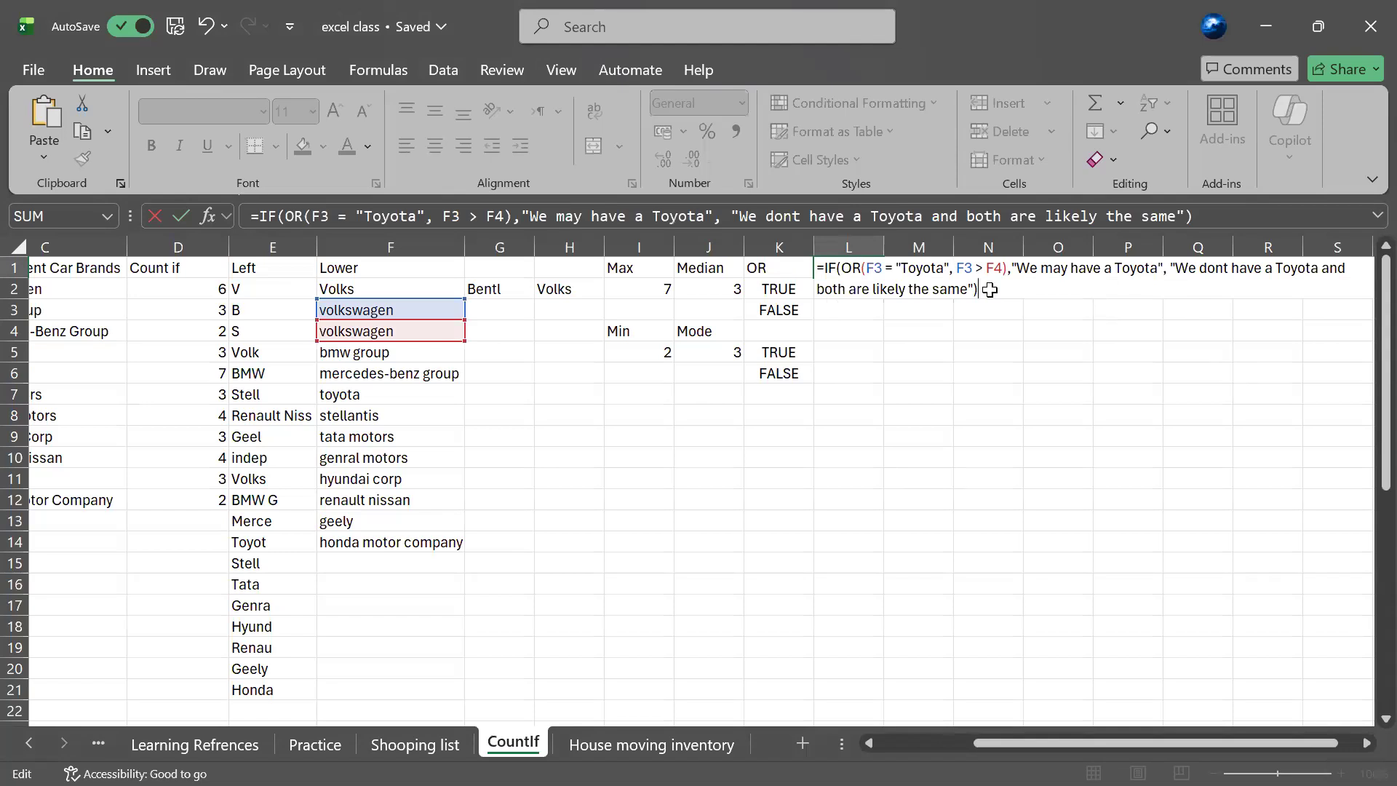
key(Return)
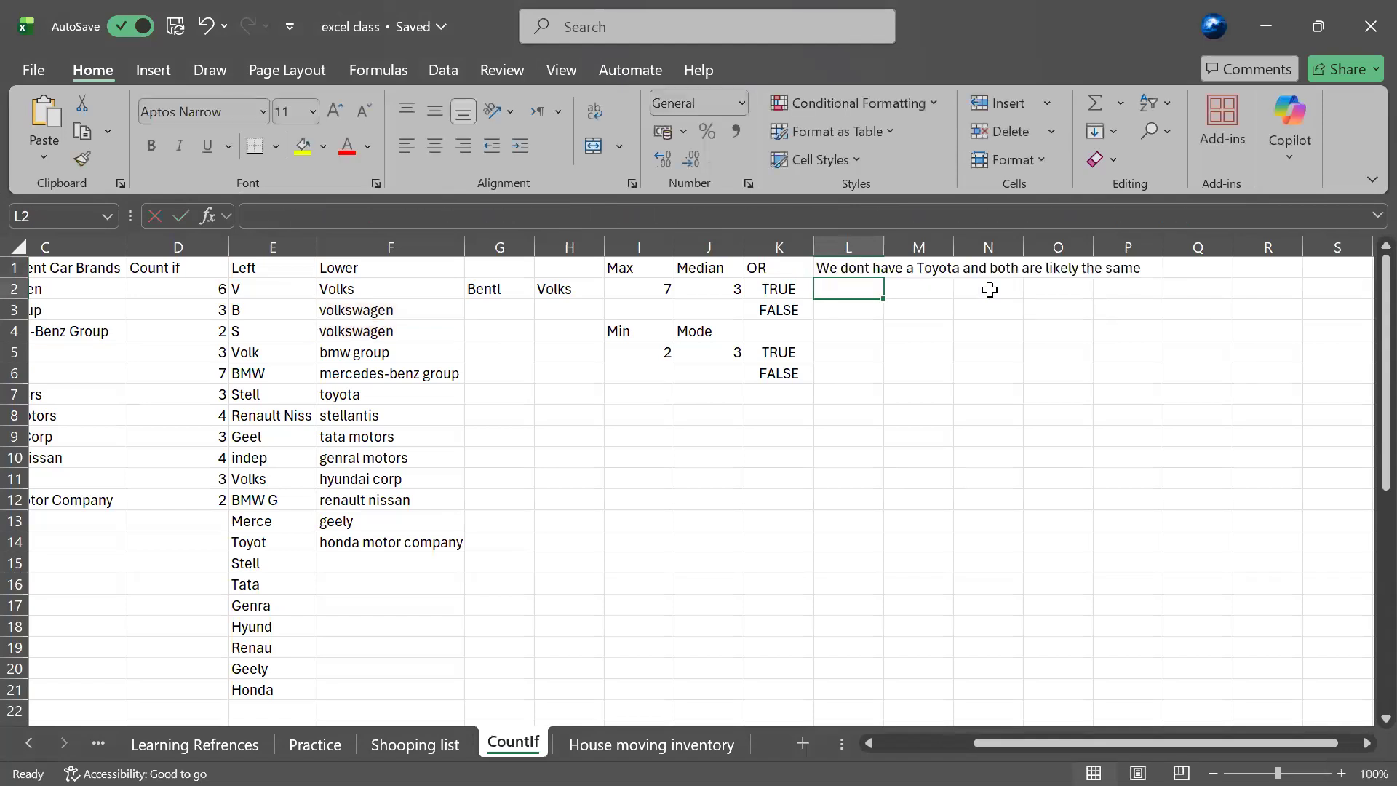
drag(884, 248, 1146, 284)
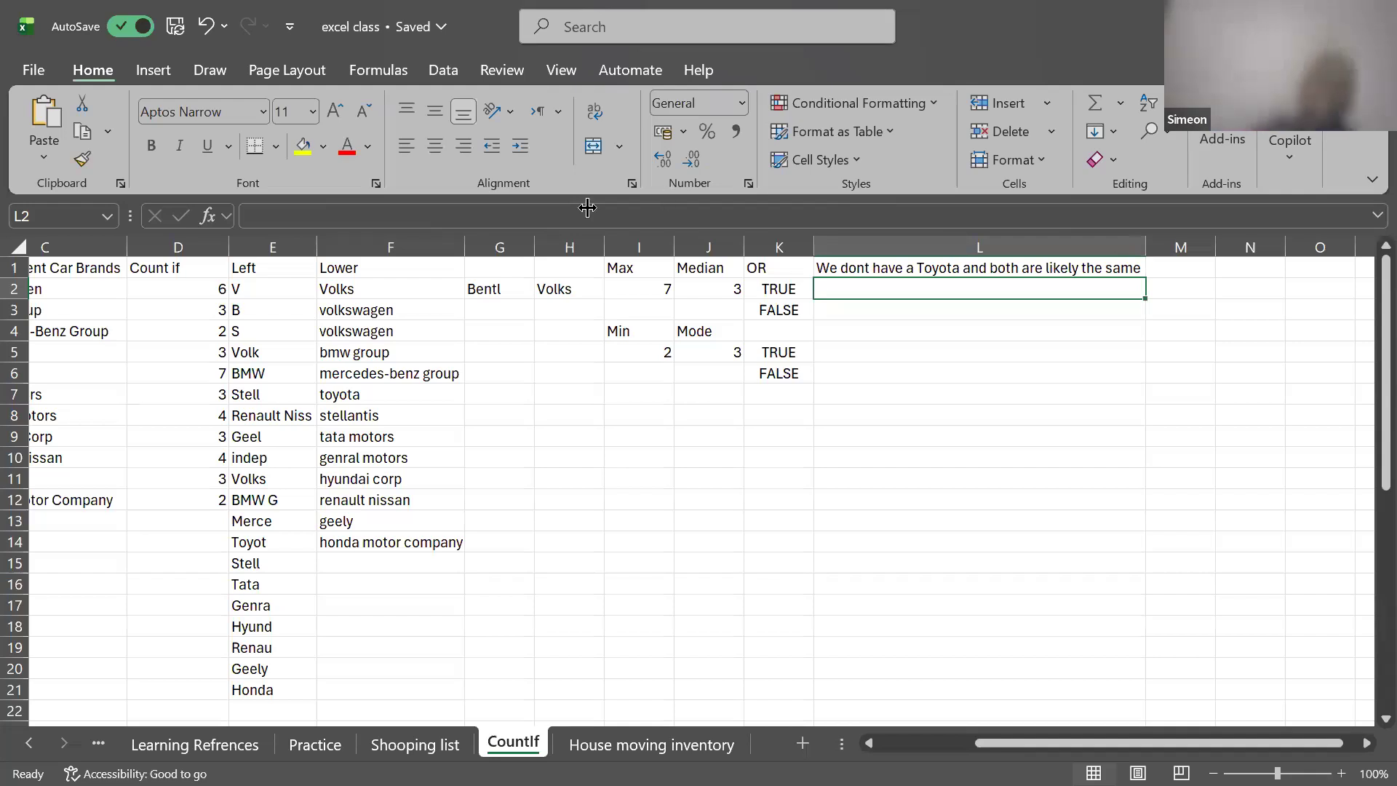
- Open the IF formula in L1 to review its OR conditions against the car brand columns
click(870, 268)
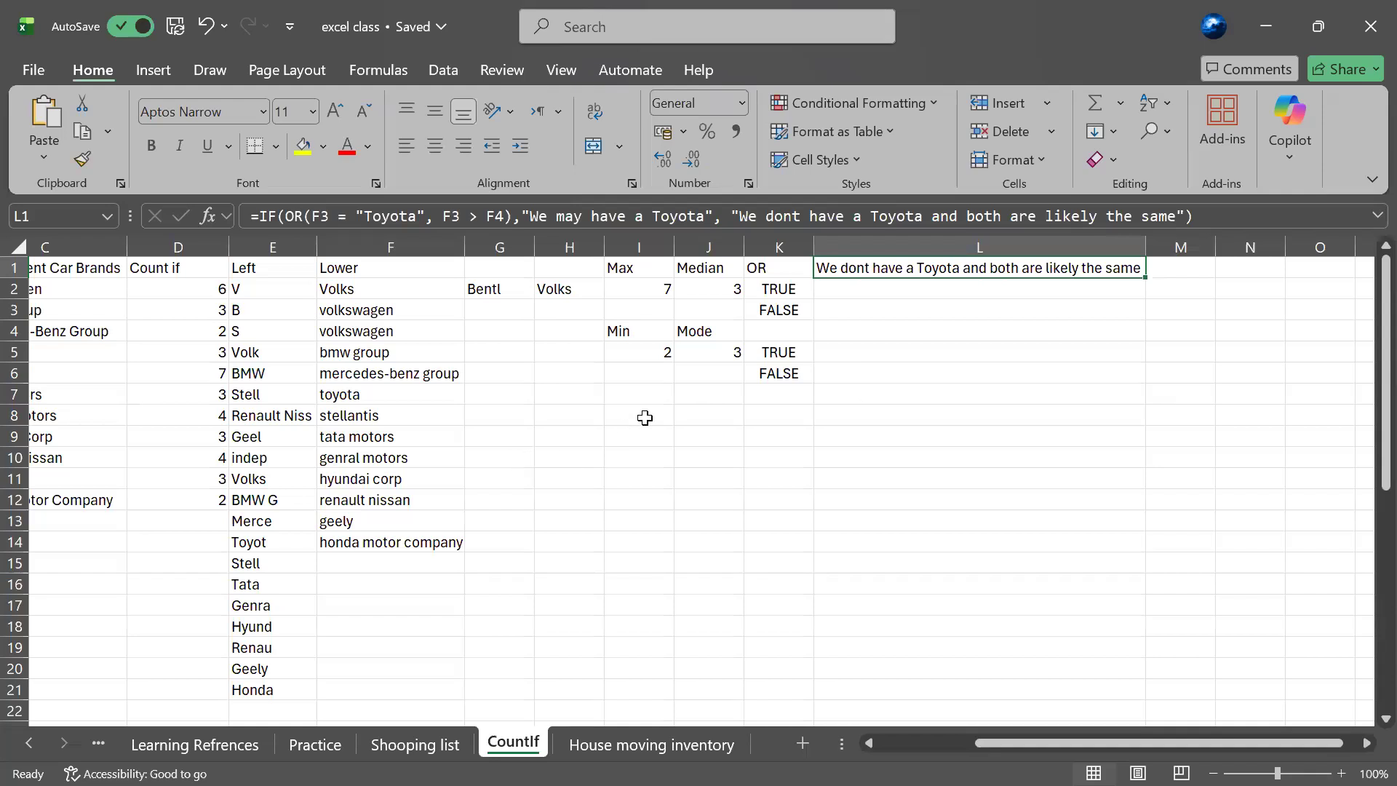
scroll(641, 419, left, 3)
scroll(645, 417, left, 1)
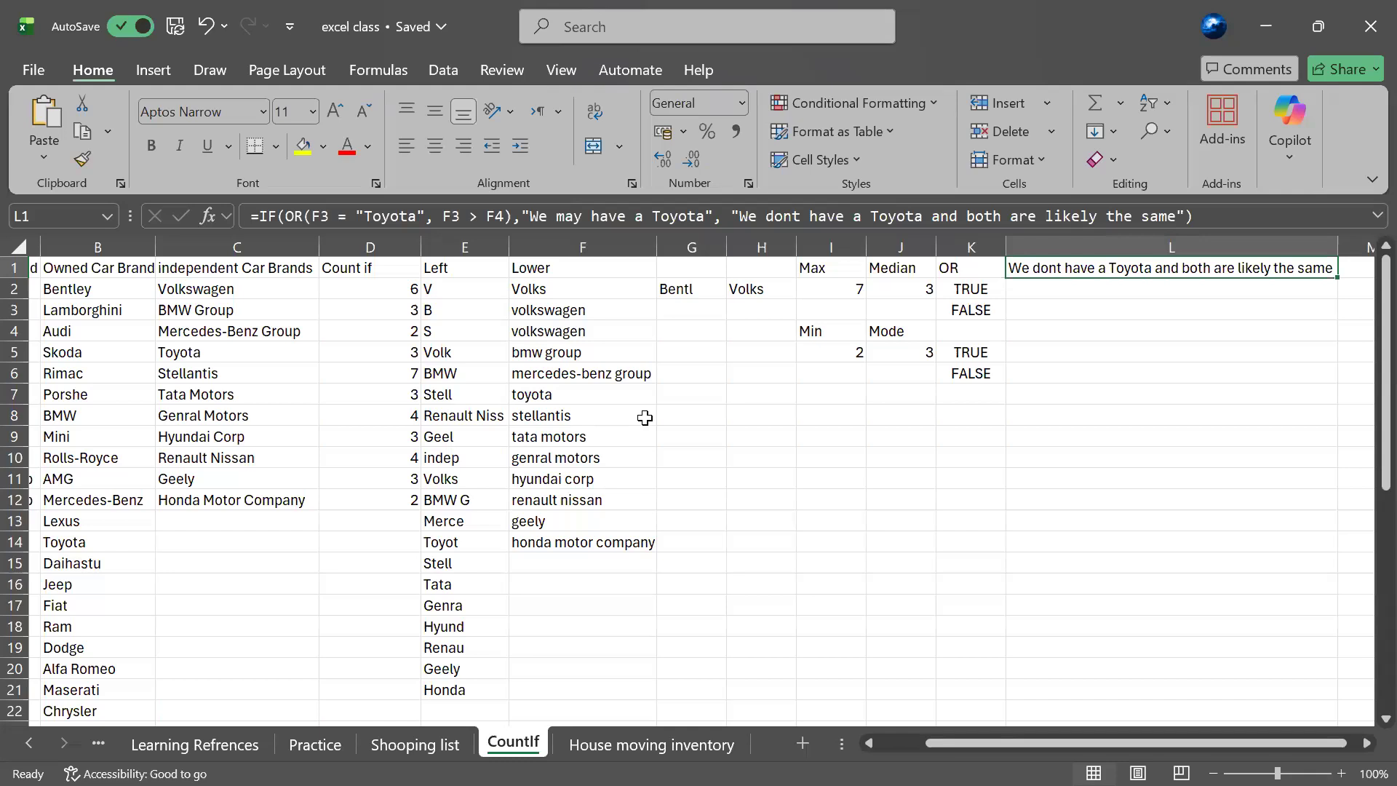
click(319, 215)
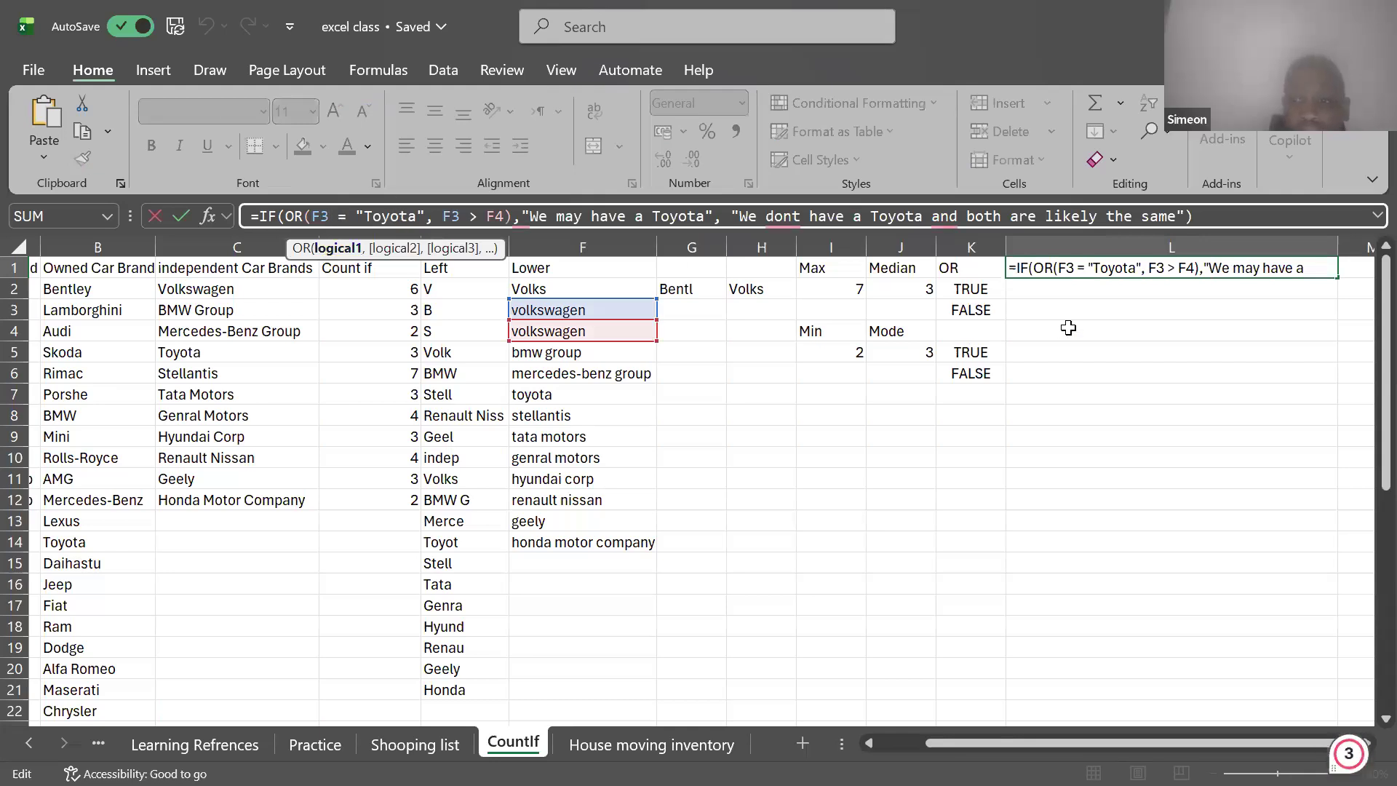
click(1026, 329)
click(1028, 268)
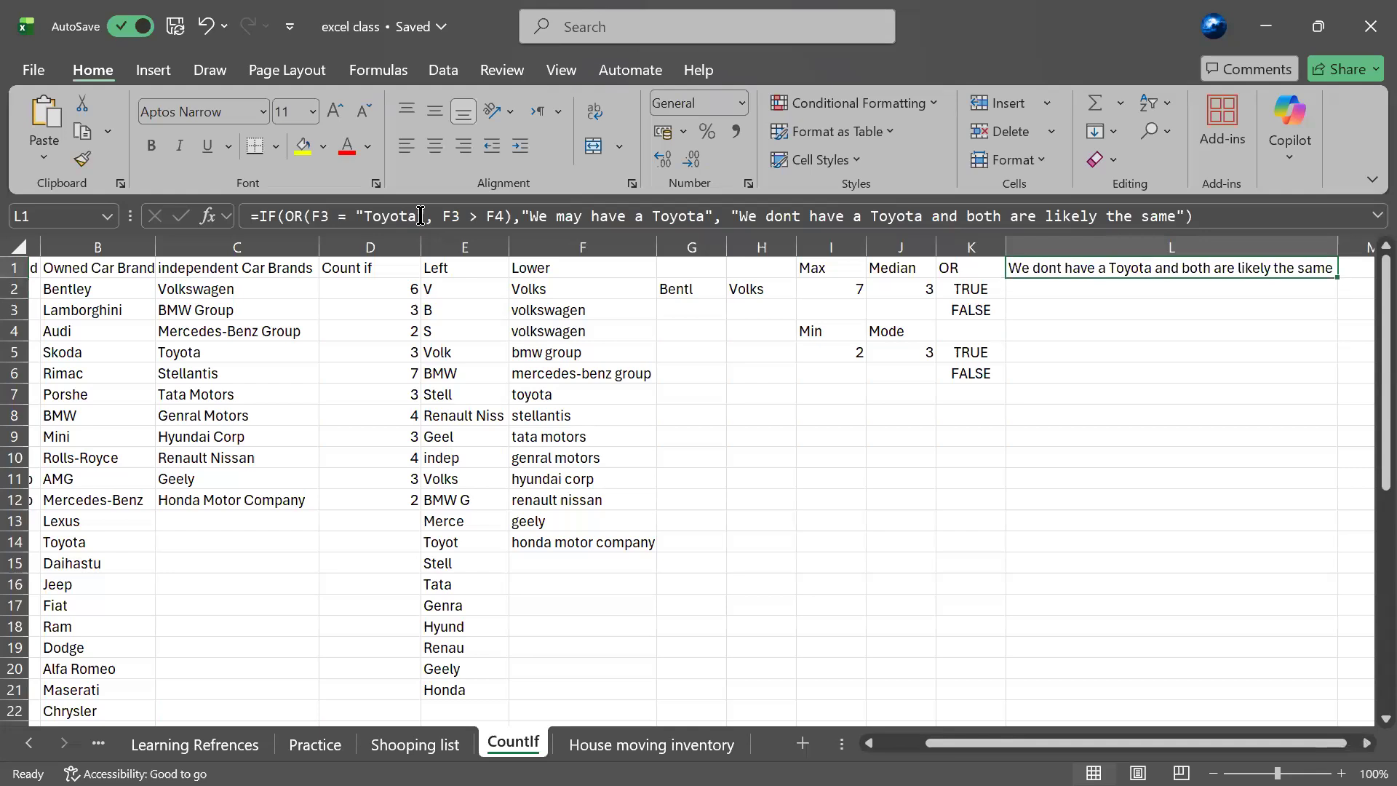
- Copy the full text of the L1 IF formula into L2, keeping the F3 and F4 references
click(254, 215)
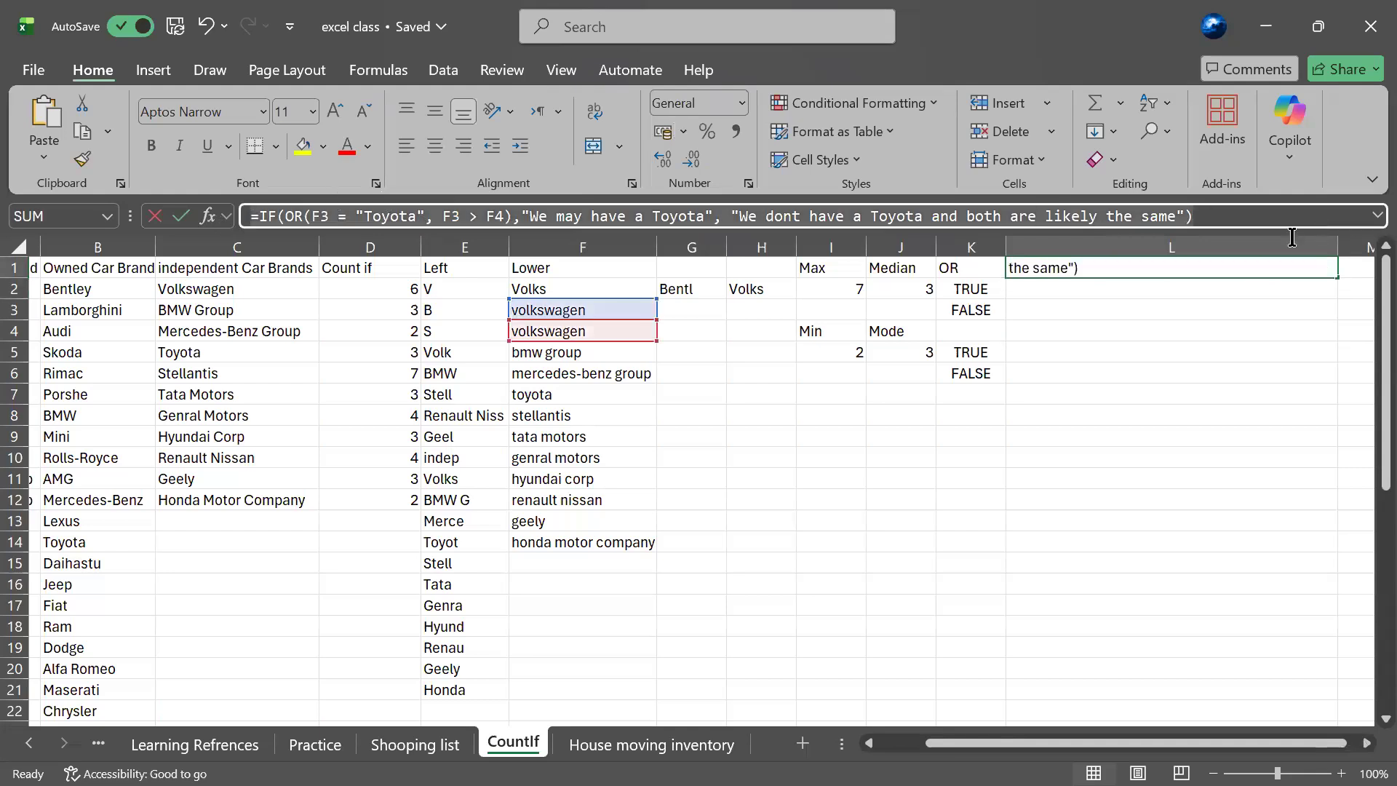
click(1164, 287)
key(ctrl+z)
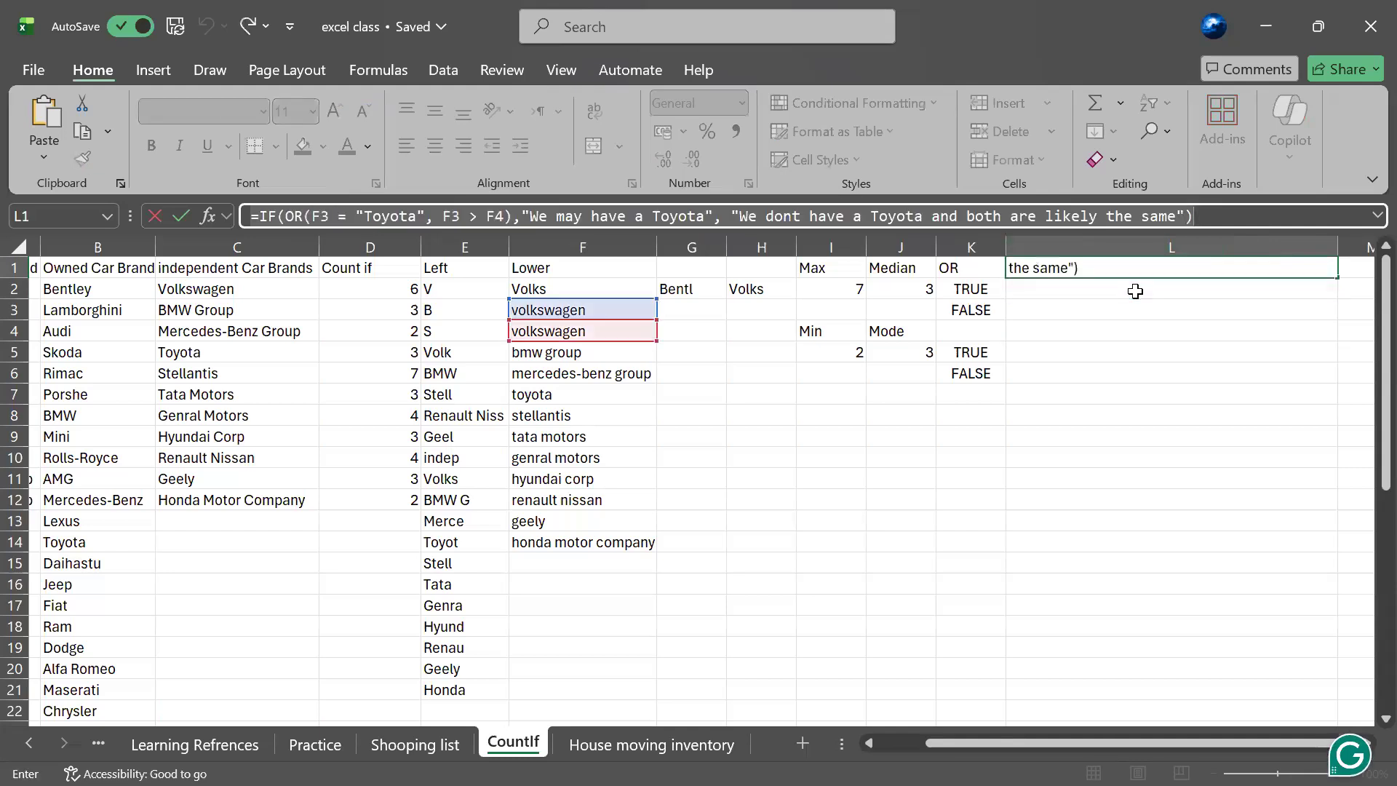
key(ctrl+y)
key(ctrl+z)
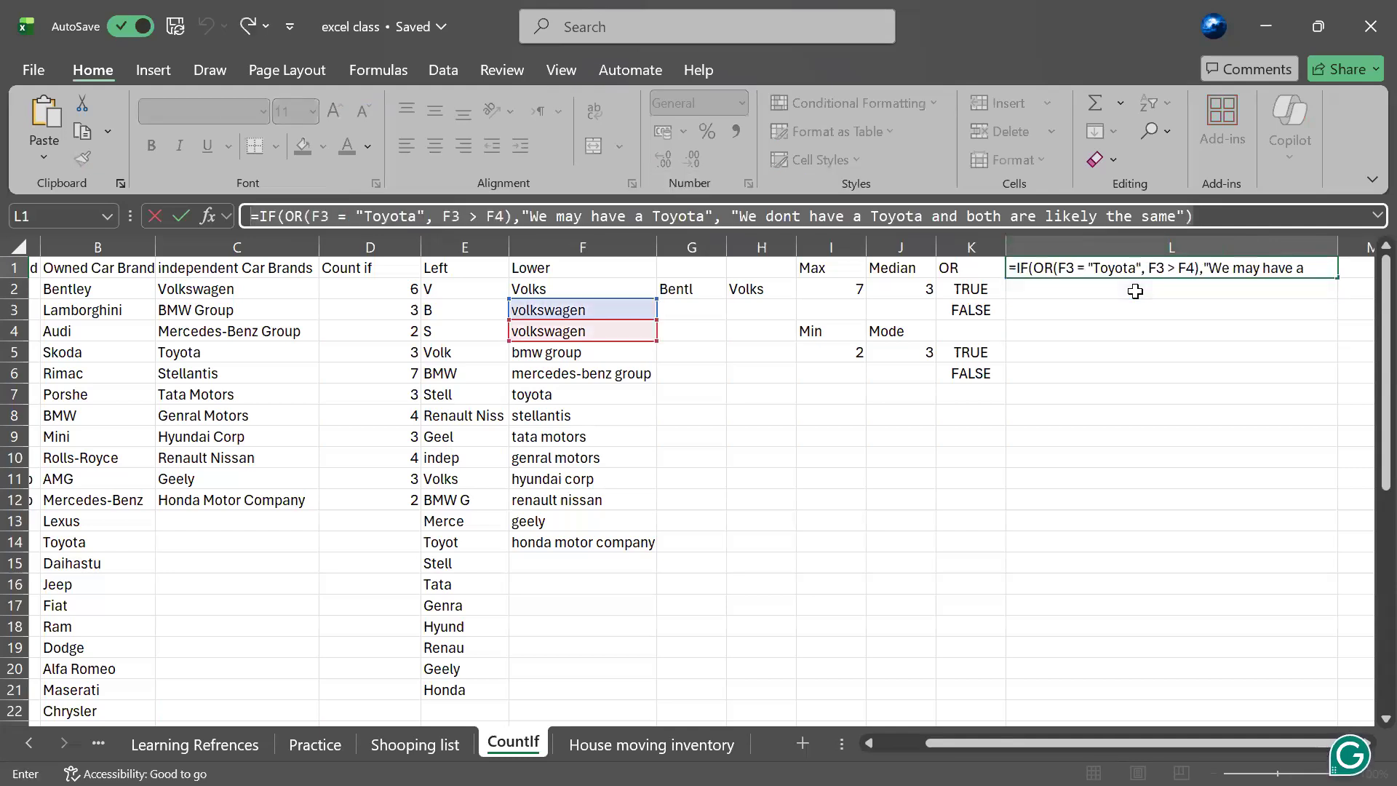
key(Return)
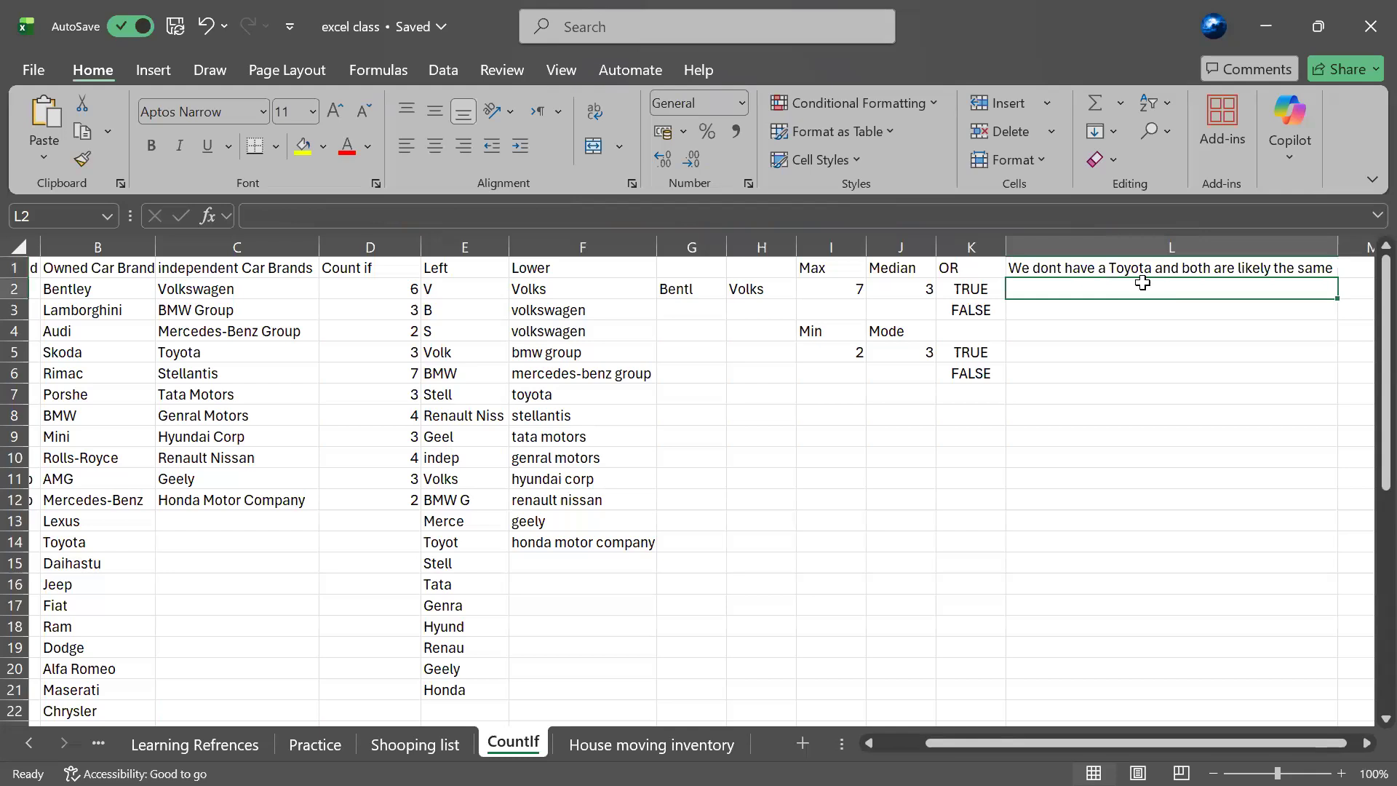
text(=IF(OR(F3 = "Toyota", F3 > F4),"We may have a Toyota", "We dont have a Toyota and both are likely the same"))
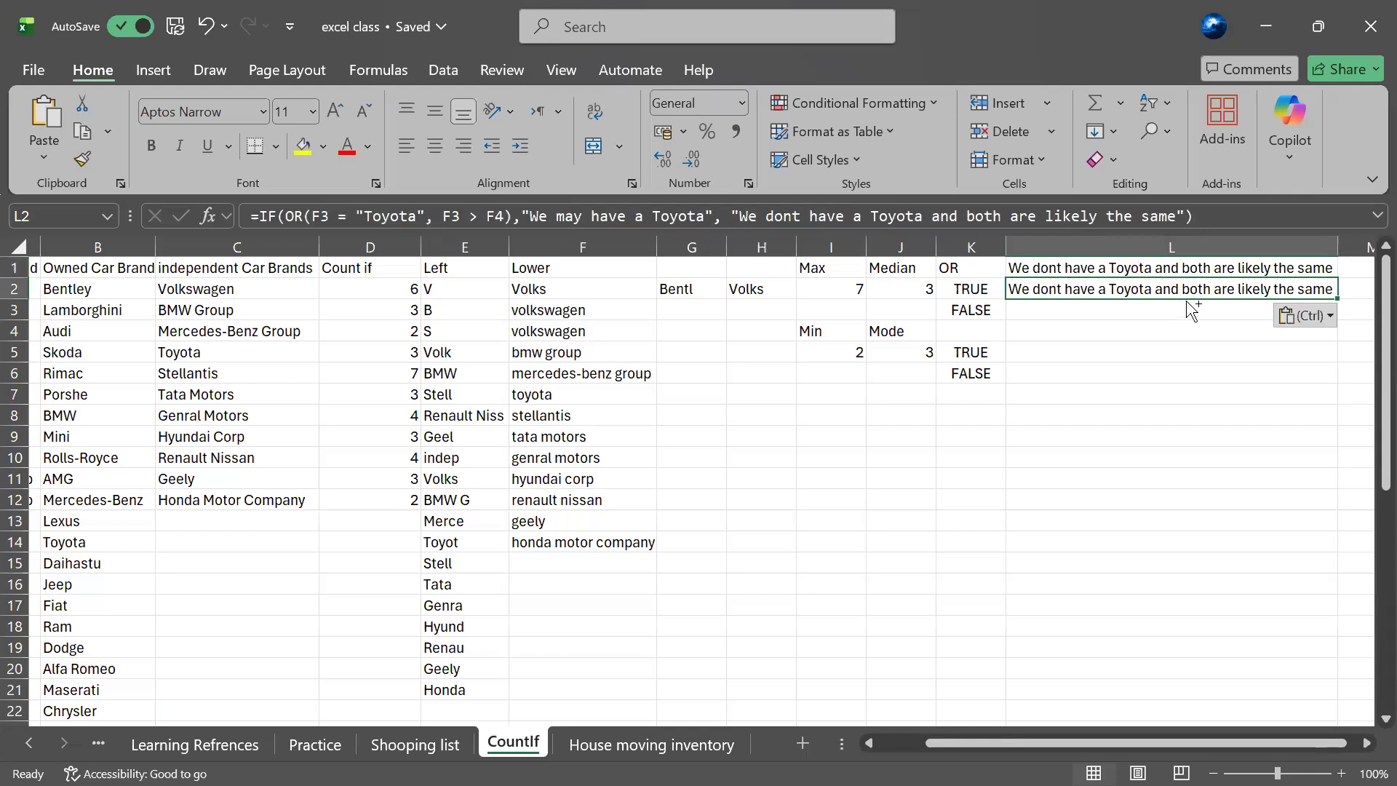
key(ctrl+z)
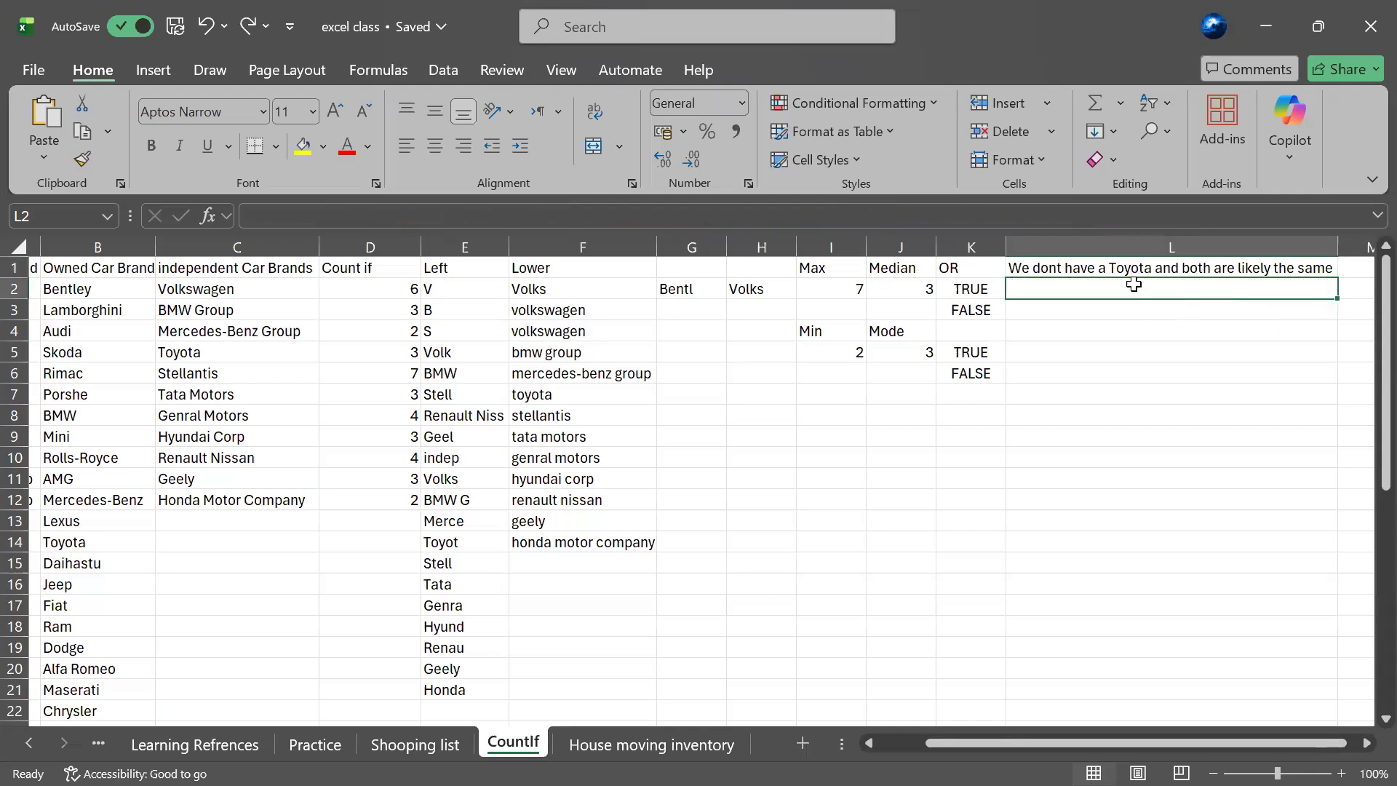
key(ctrl+v)
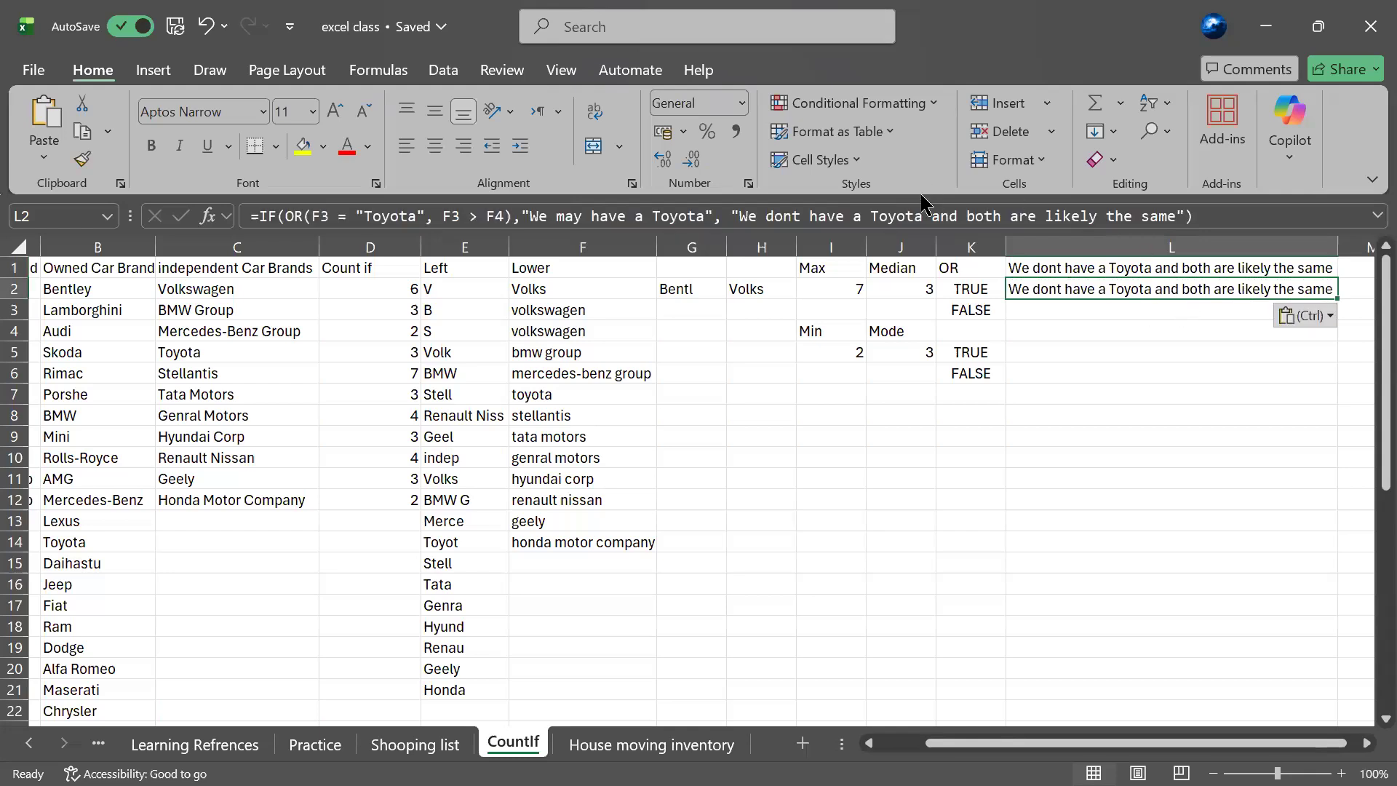
- Change both F3 references in the L2 formula's OR conditions to F5
click(454, 215)
double_click(459, 216)
text(F5)
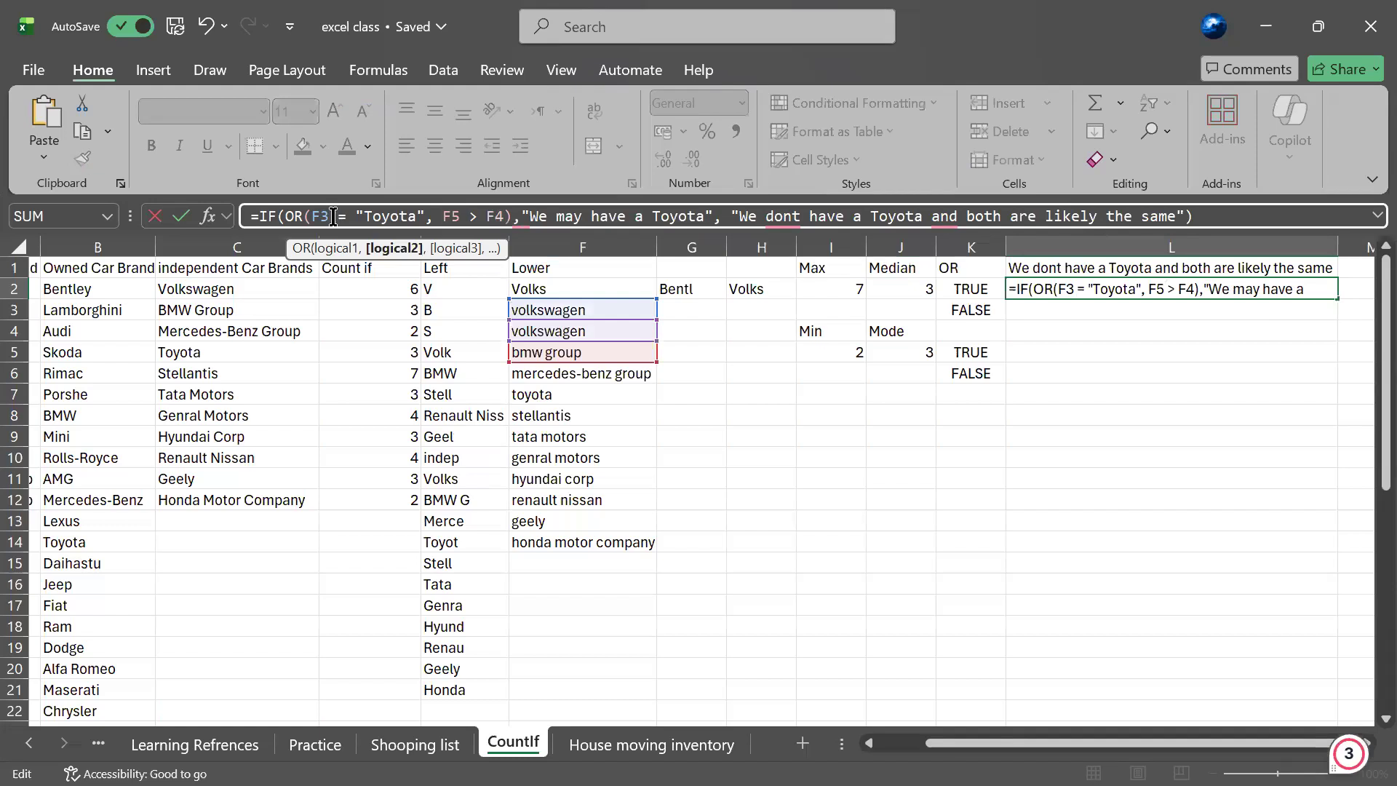
click(333, 217)
key(BackSpace)
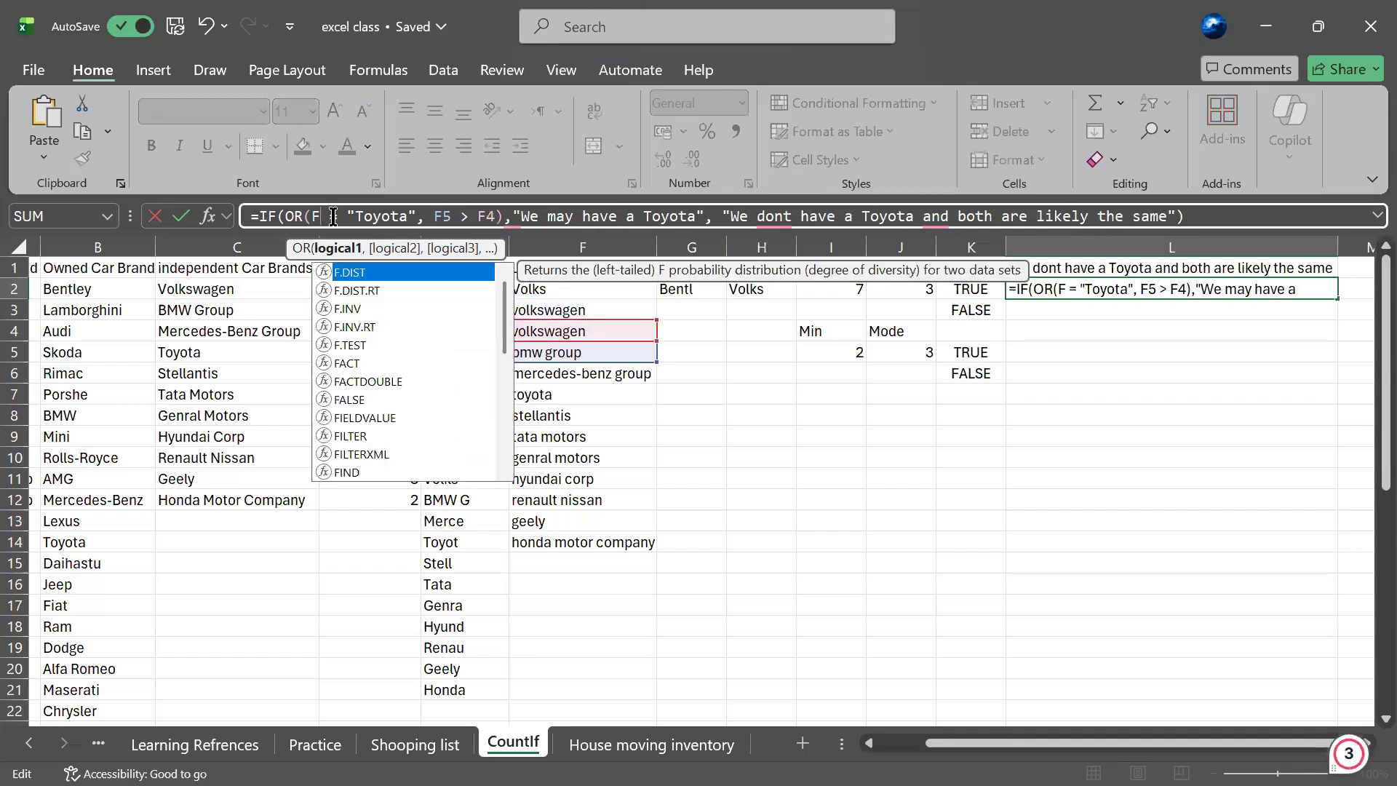
text(5)
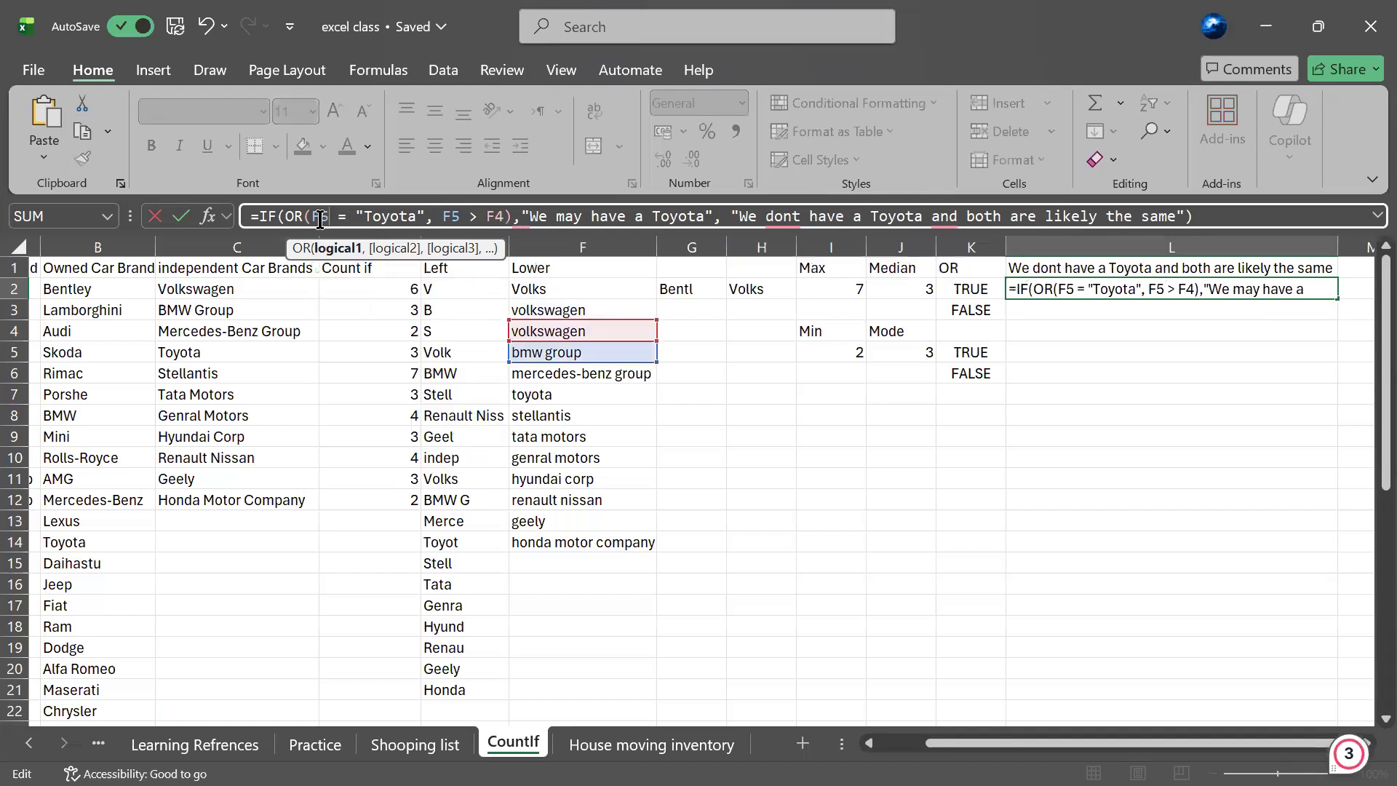
- Change both F5 references in the L2 formula to C5 and enter it with the conditions C5="Toyota" and C5>F4
click(322, 216)
key(BackSpace)
text(C)
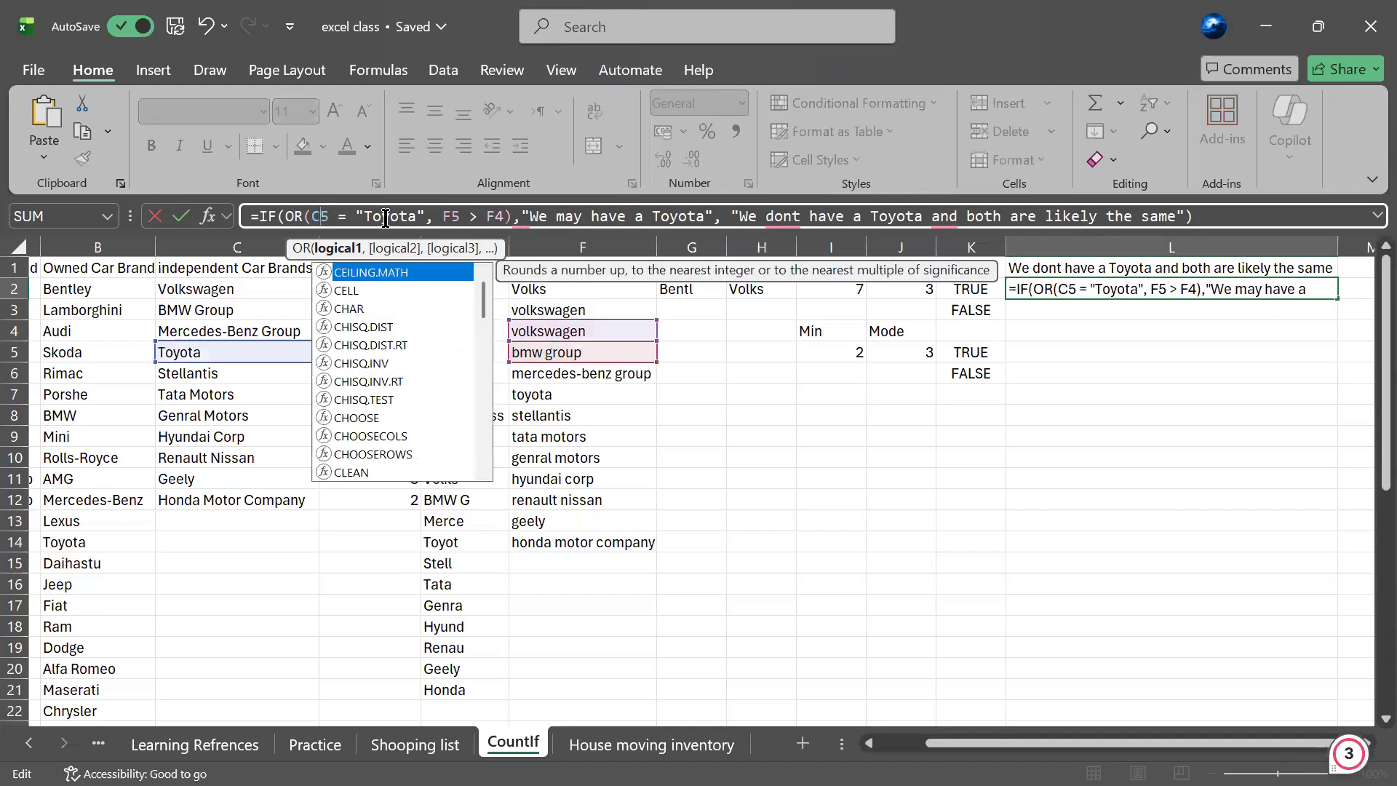
click(452, 216)
key(BackSpace)
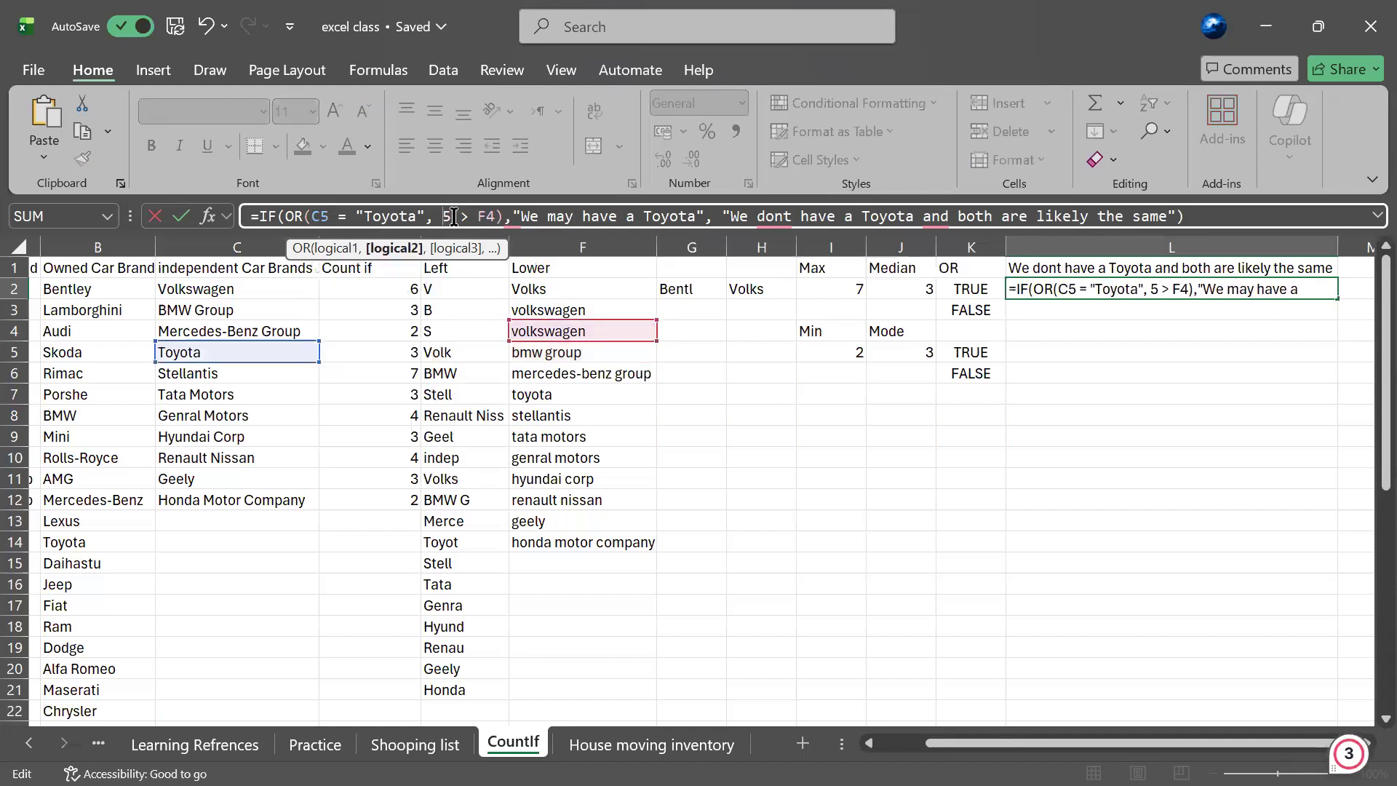
text(C)
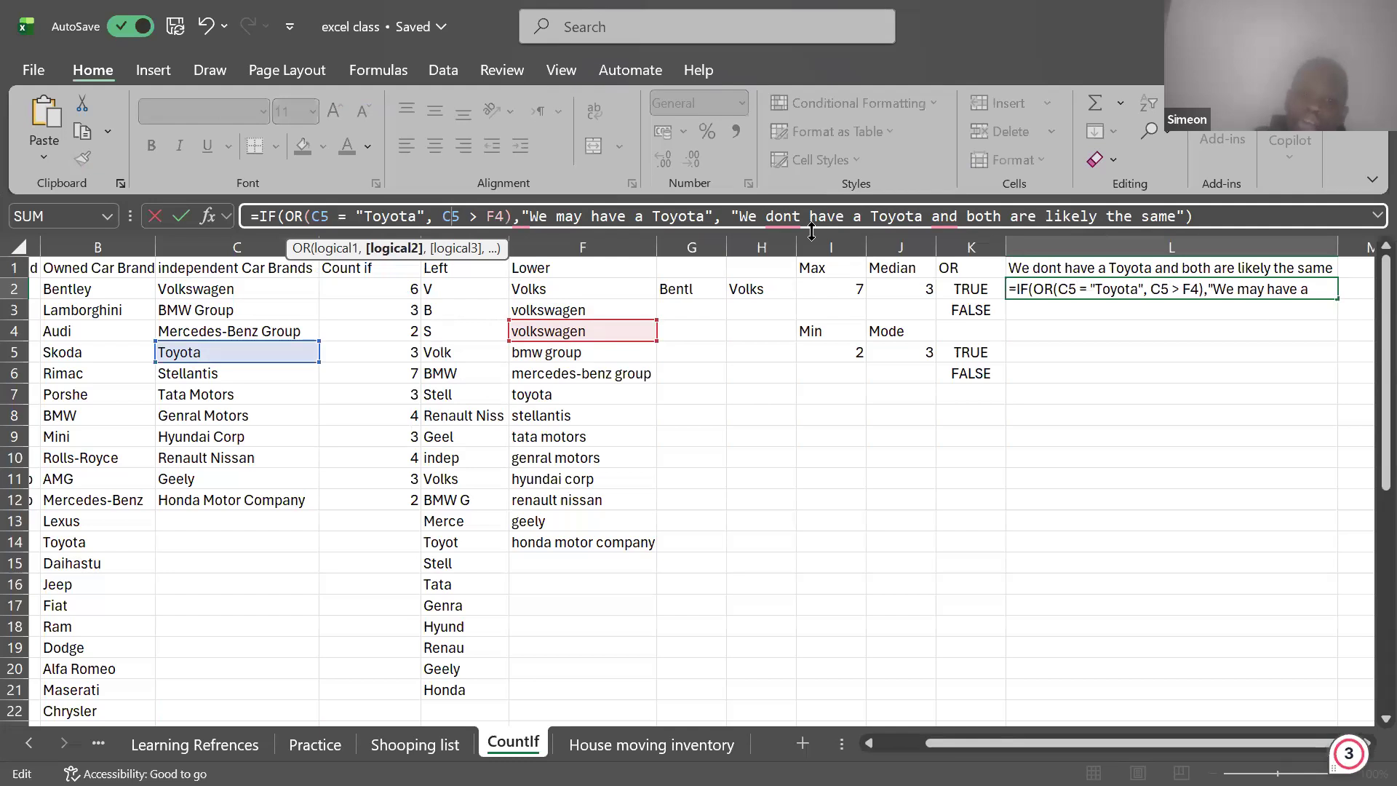
key(Return)
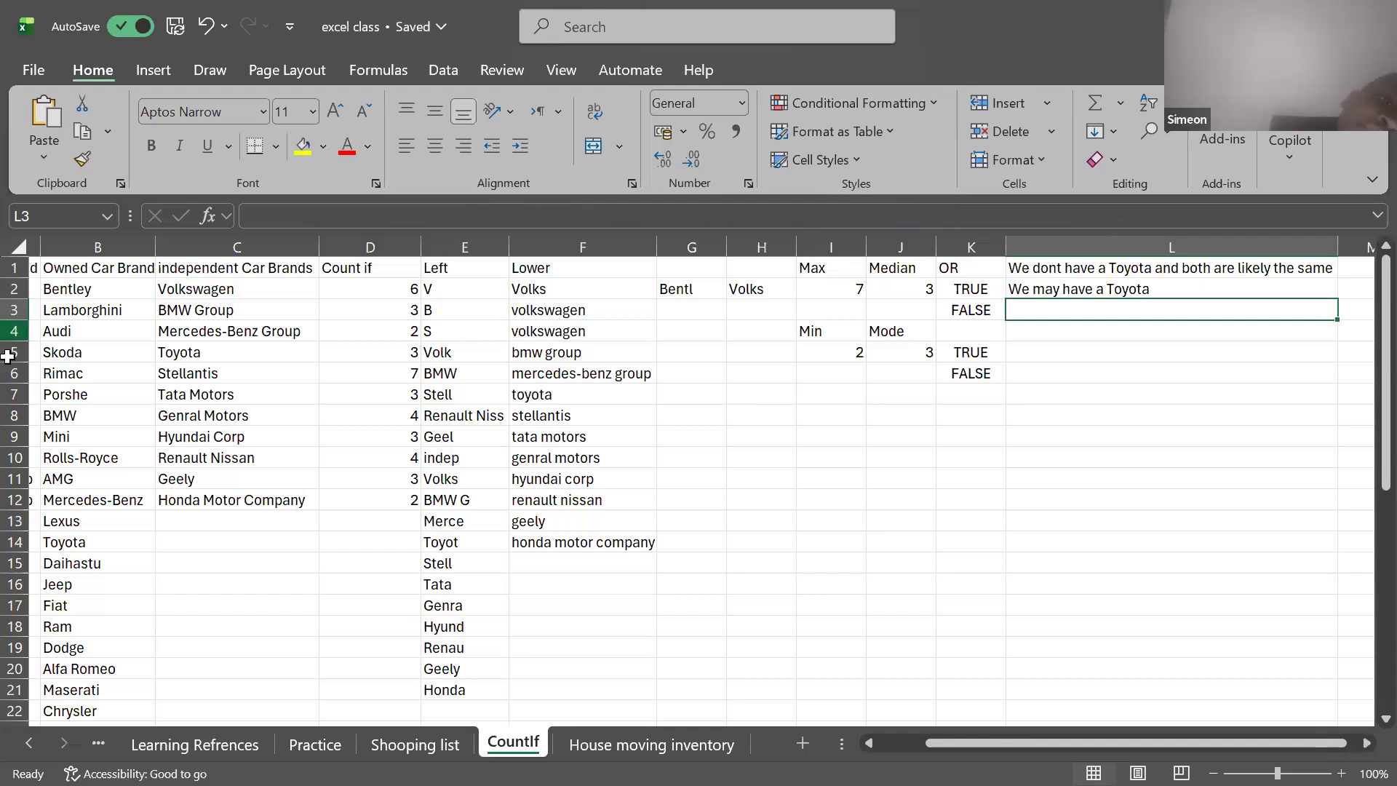
- Paste the IF formula with the conditions F3="Toyota" and F3>F4 into L3
scroll(224, 367, left, 2)
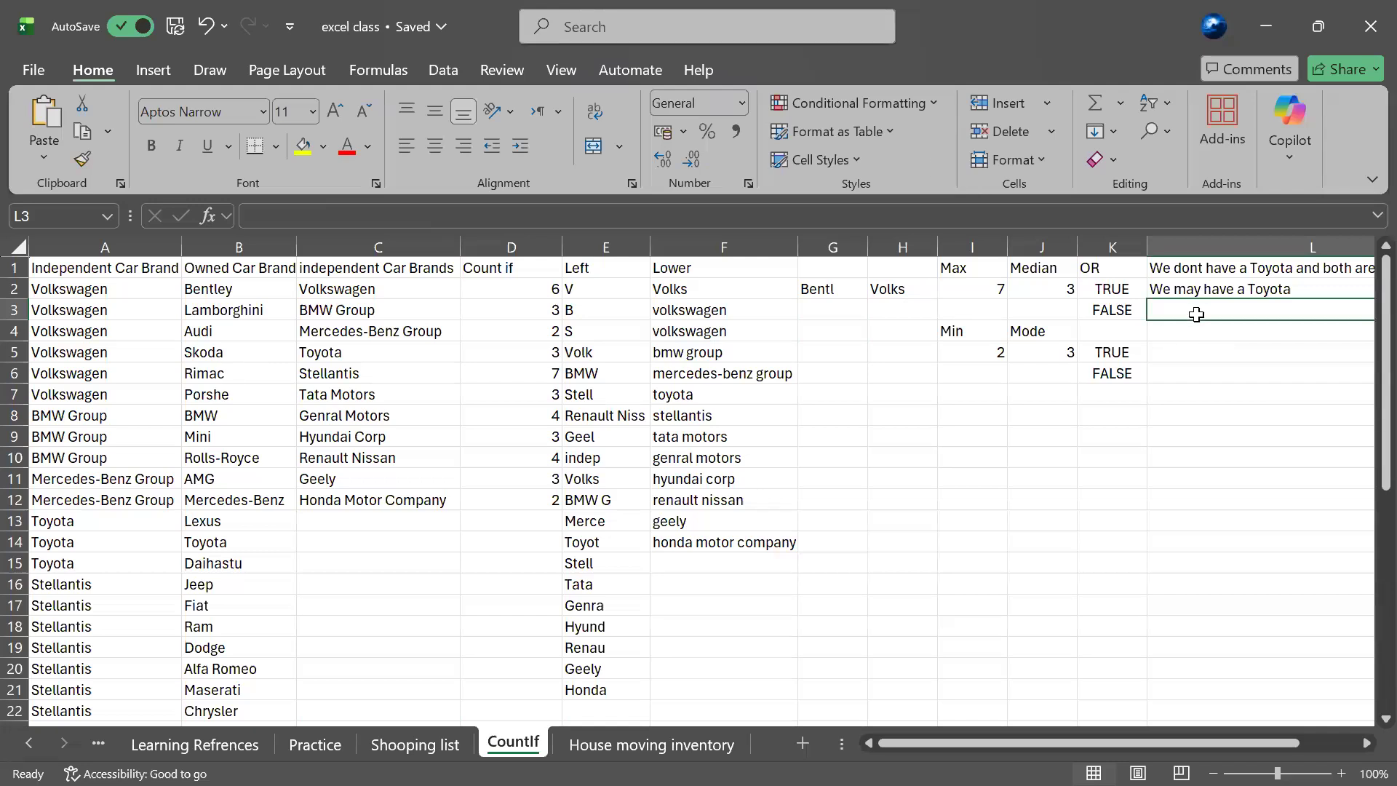
scroll(1197, 315, right, 3)
text(We dont have a Toyota and both are likely the same)
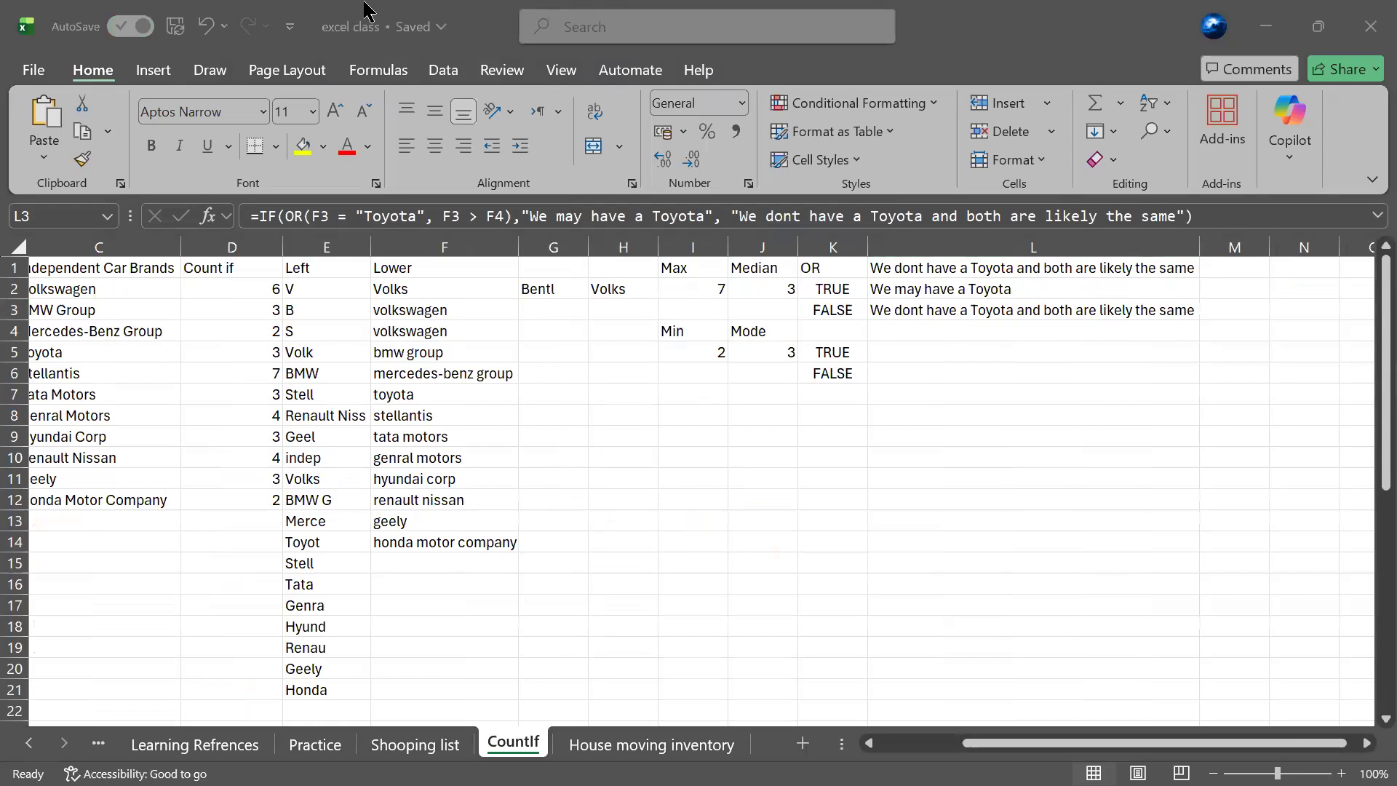
click(954, 309)
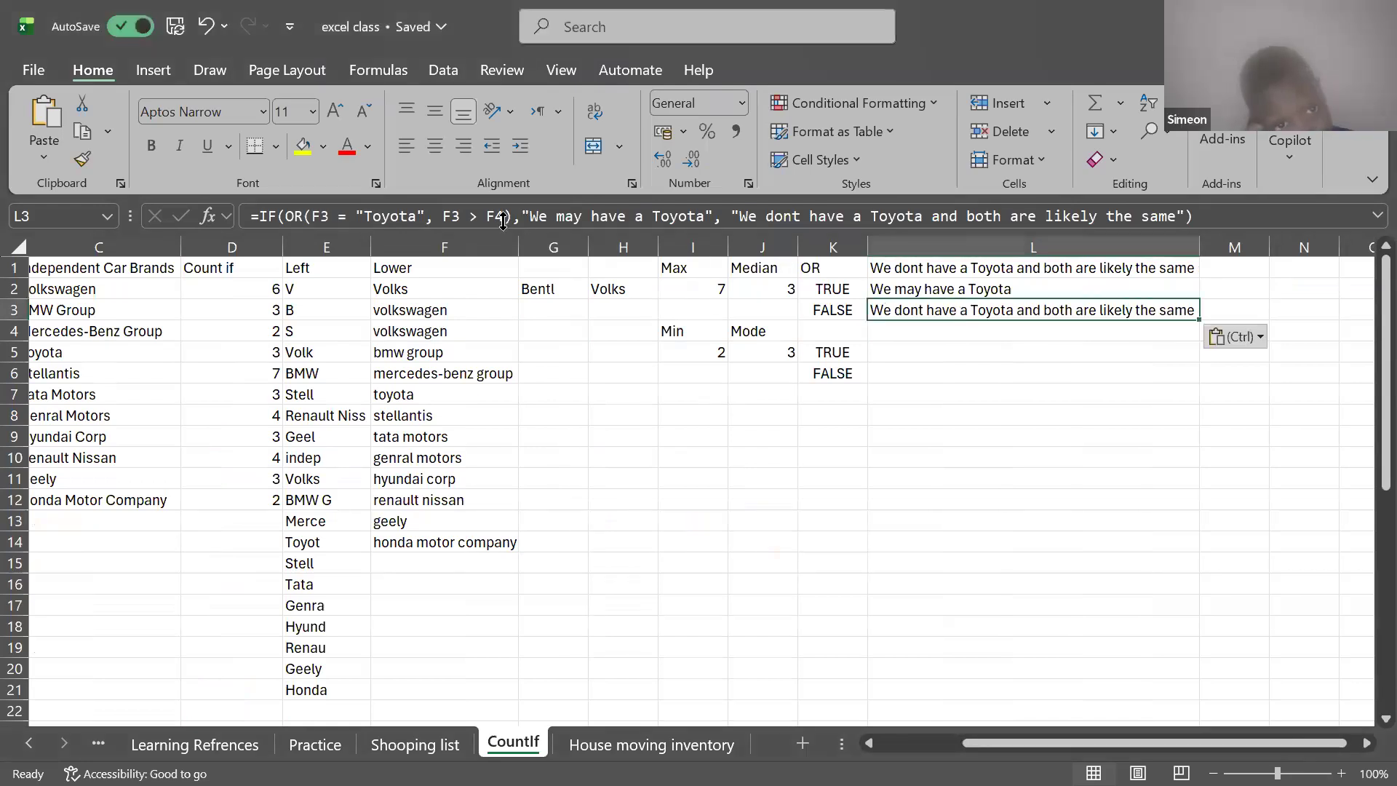
- Change both F3 references in the L3 formula to F7 and enter it with the conditions F7="Toyota" and F7>F4
click(503, 221)
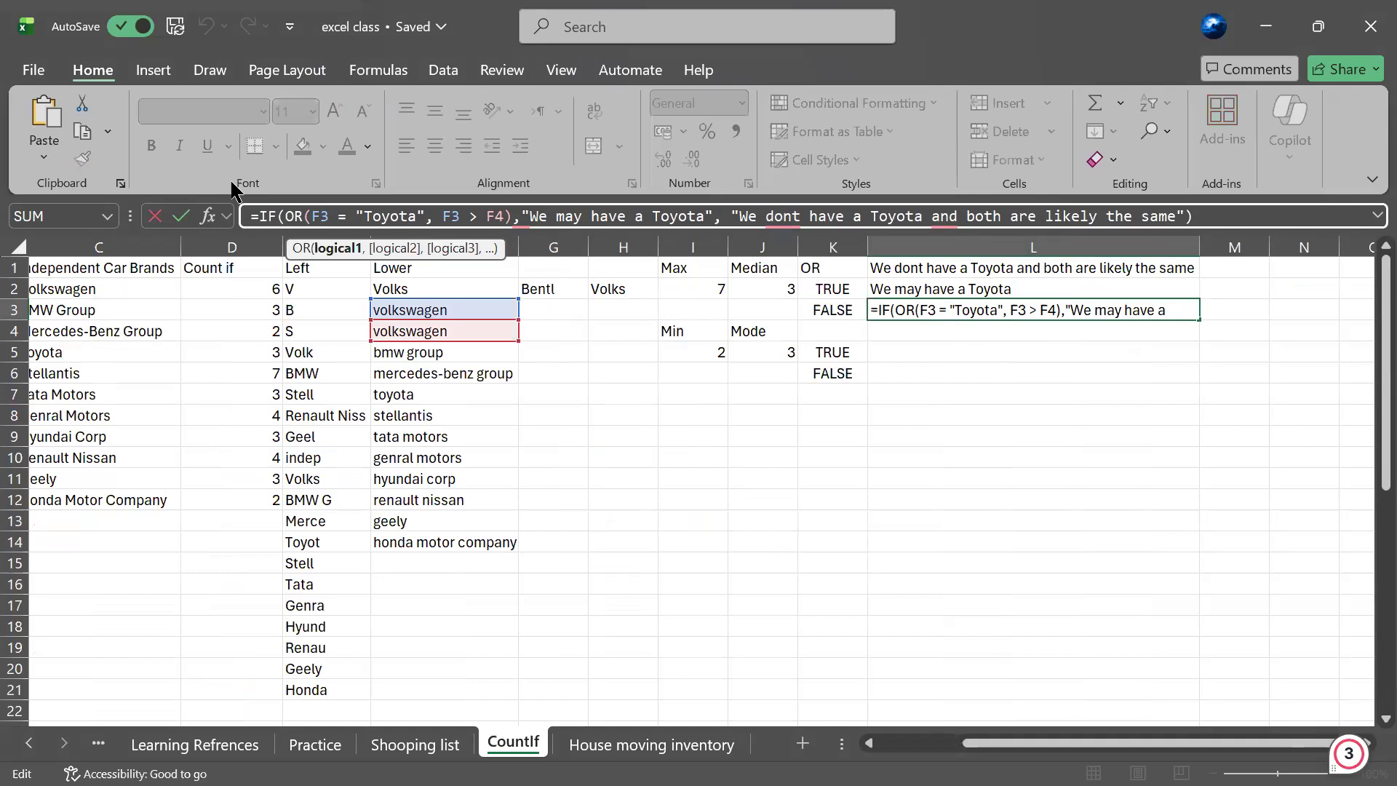
double_click(326, 212)
text(F7)
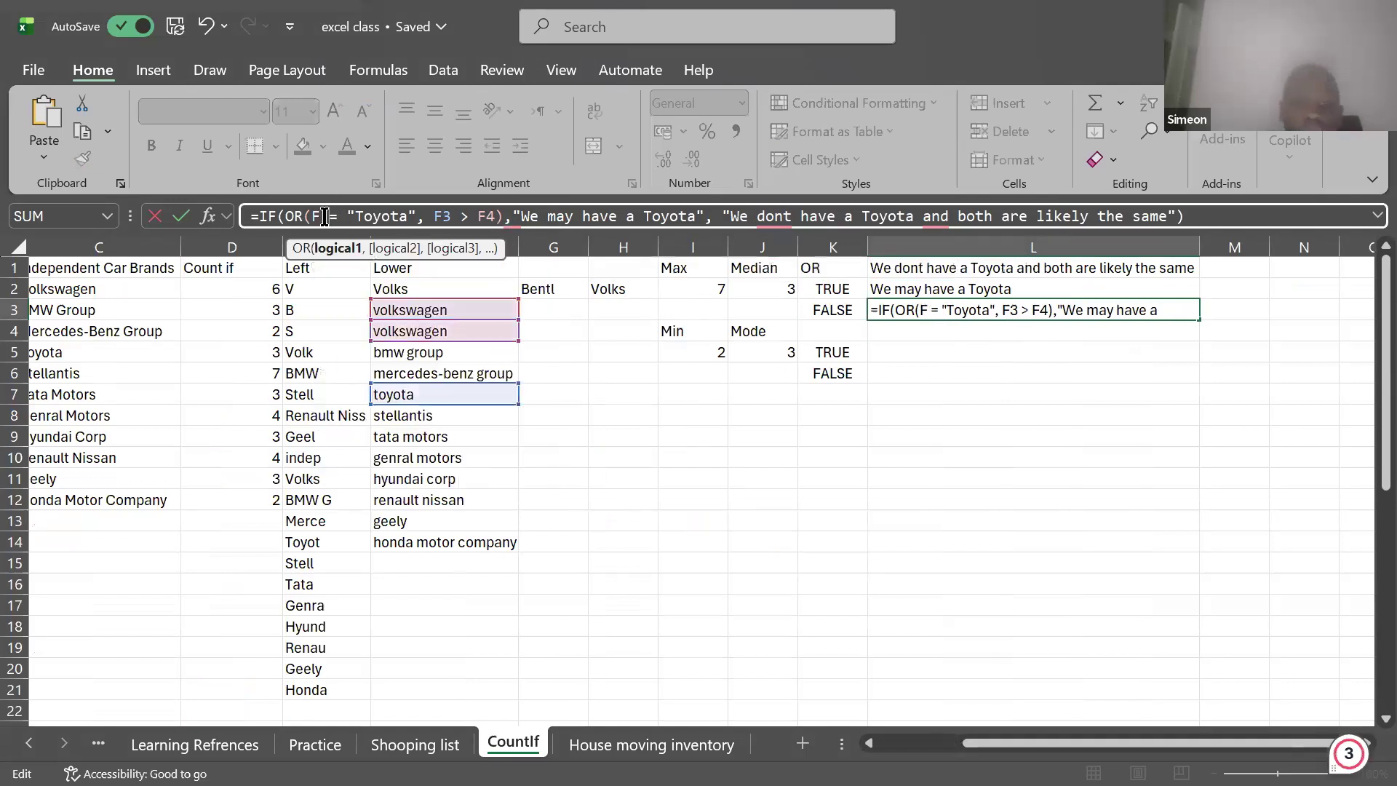
click(463, 216)
key(BackSpace)
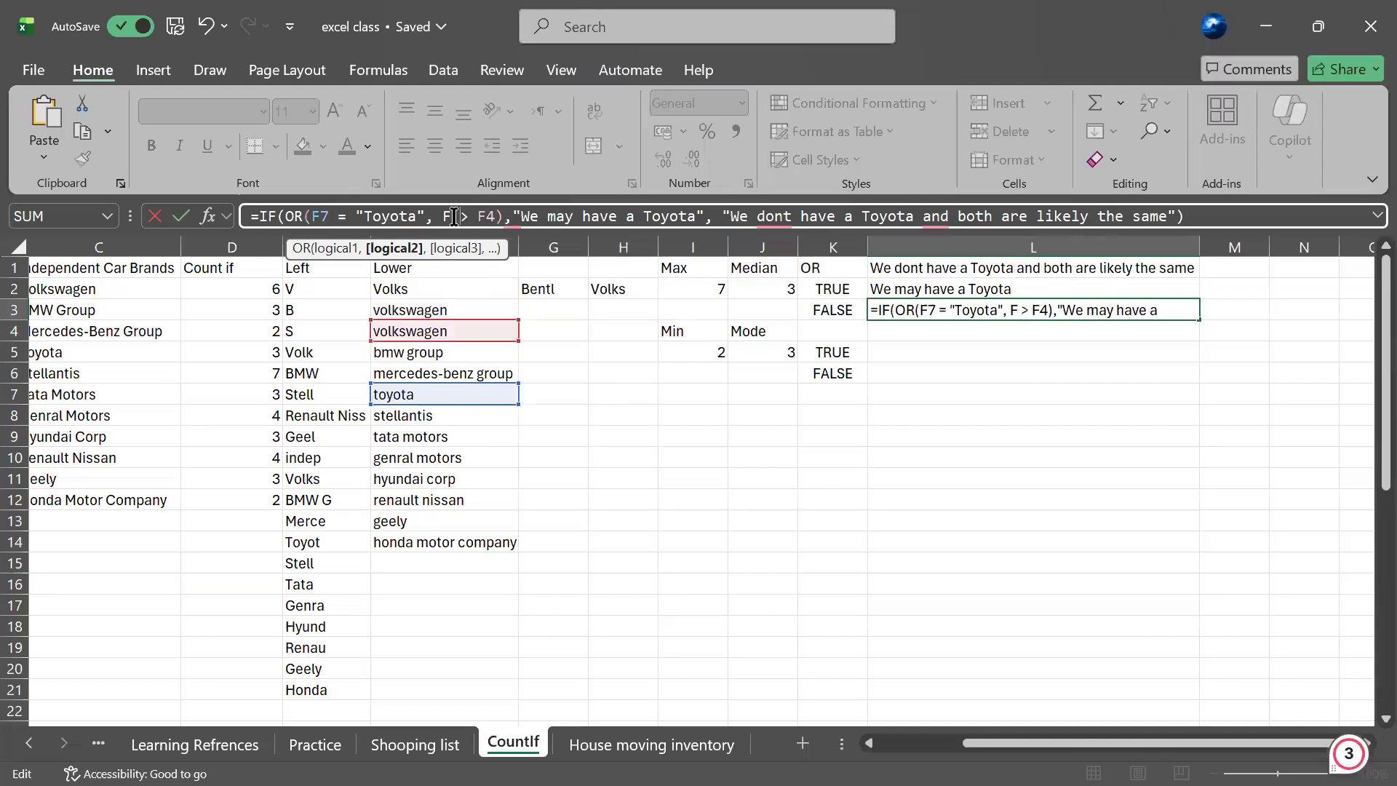
text(7)
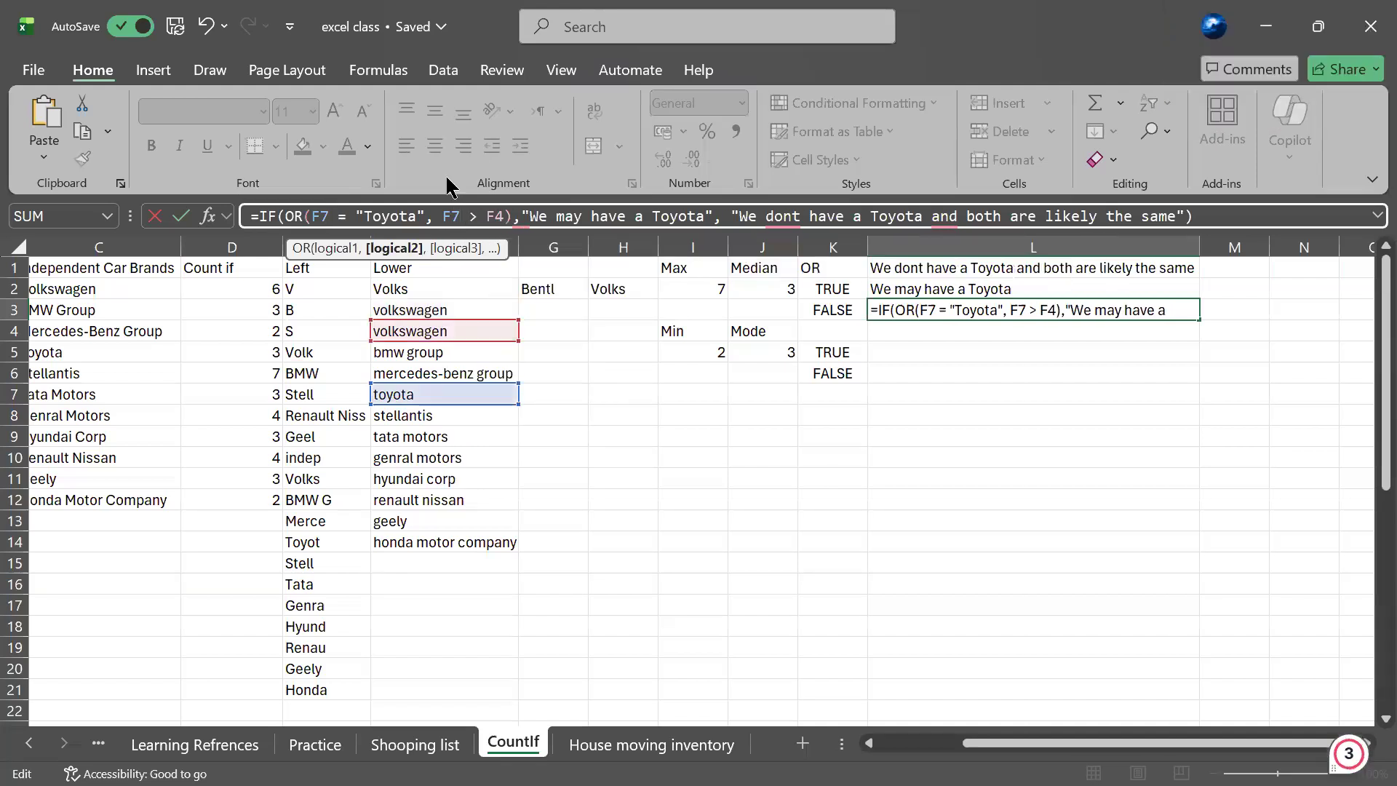
key(Return)
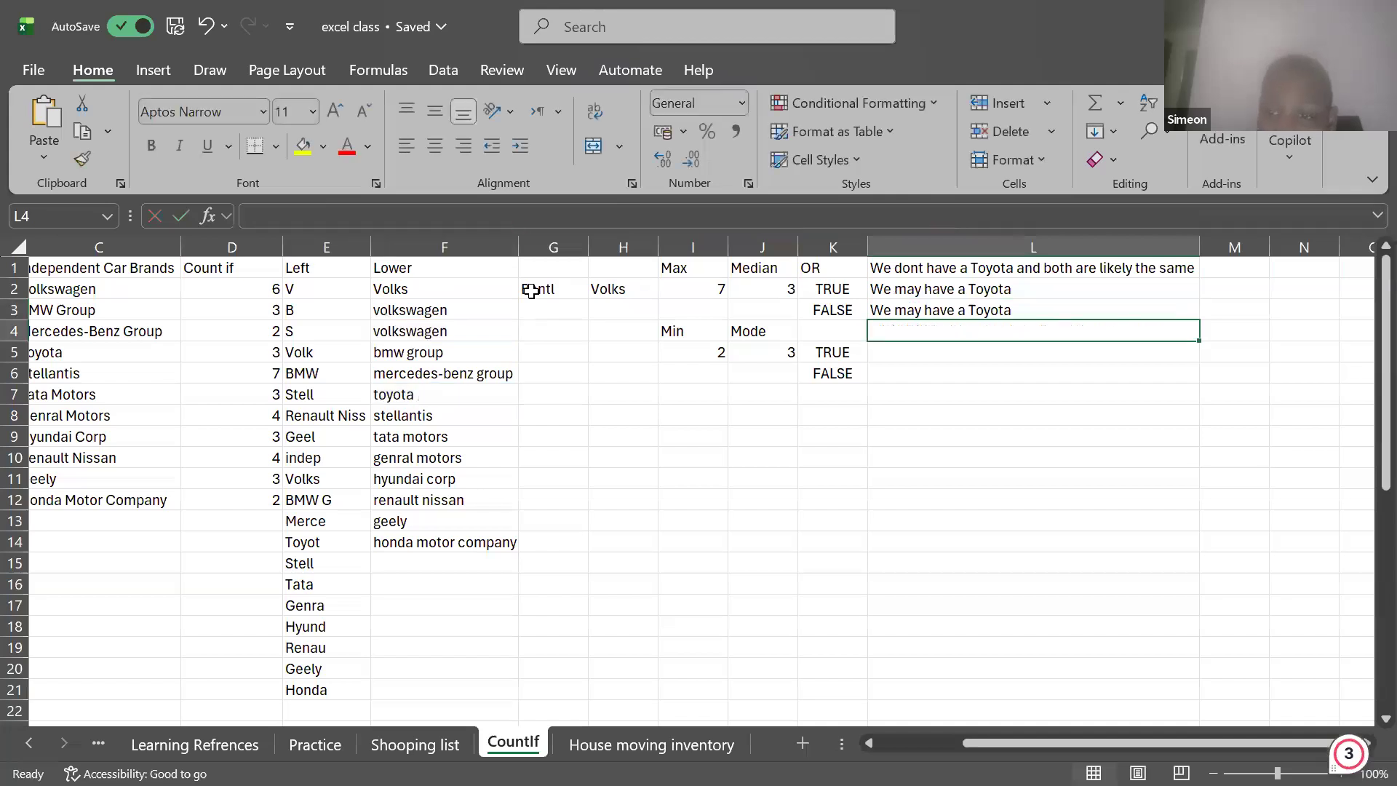
click(978, 306)
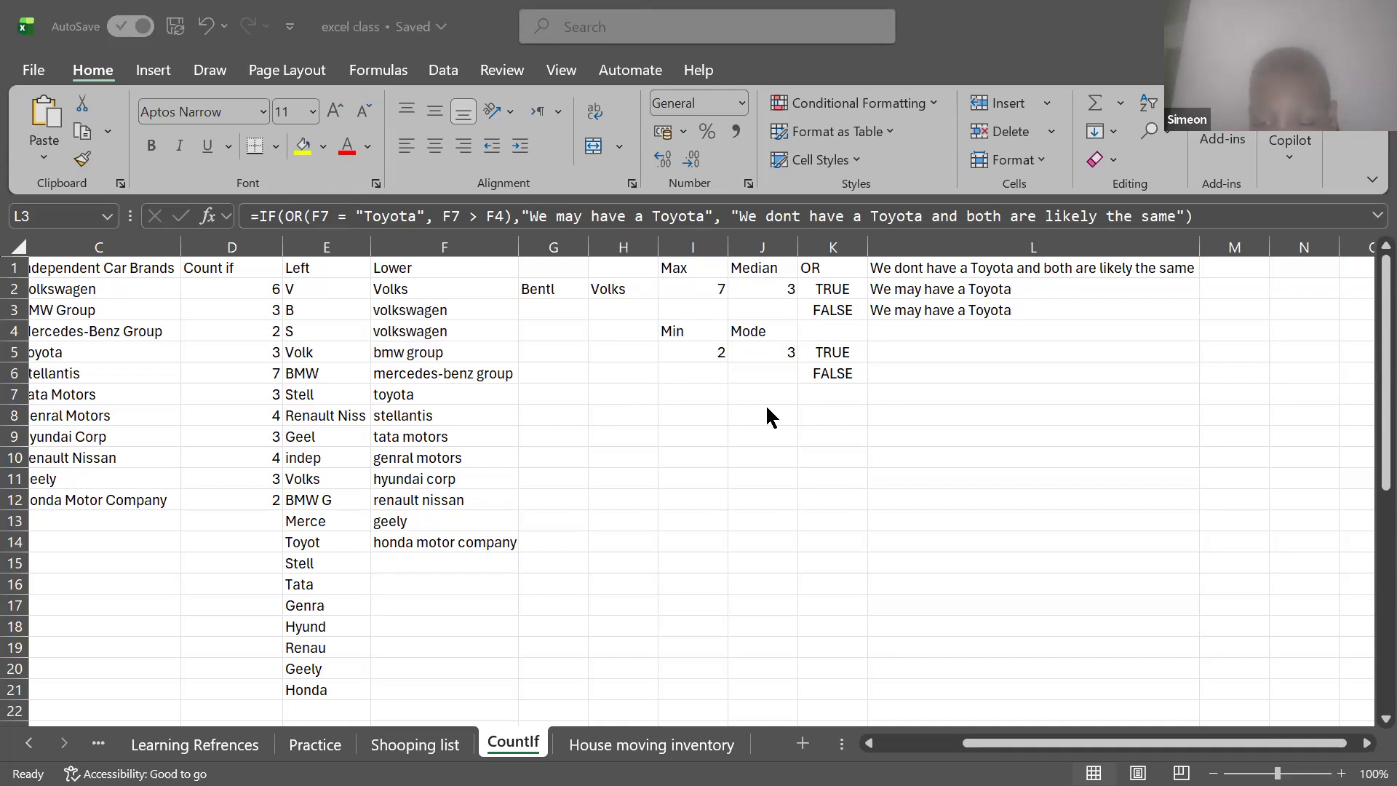
key(super)
key(Escape)
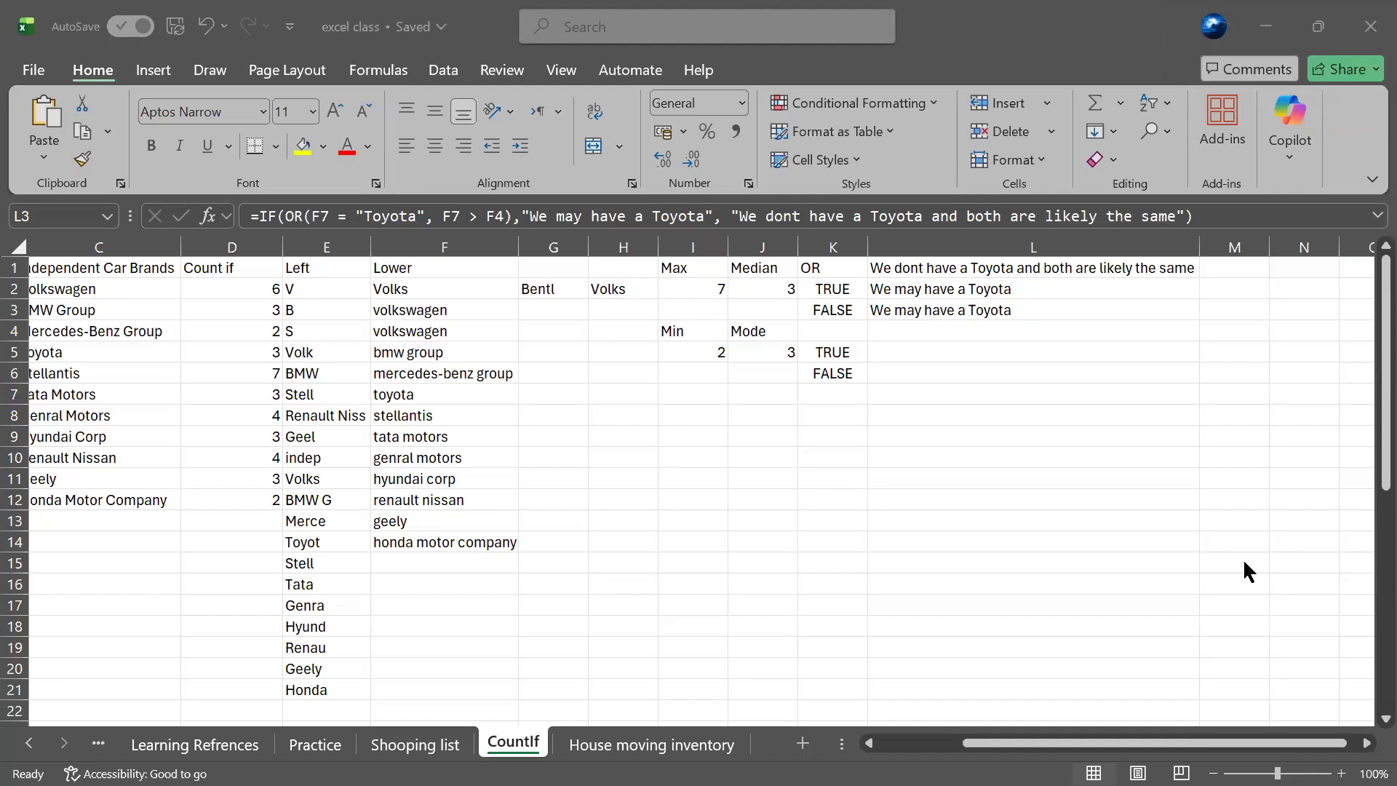
- Copy the nested condition OR(F7 = "Toyota", F7 > F4) out of the IF formula in L3
click(884, 308)
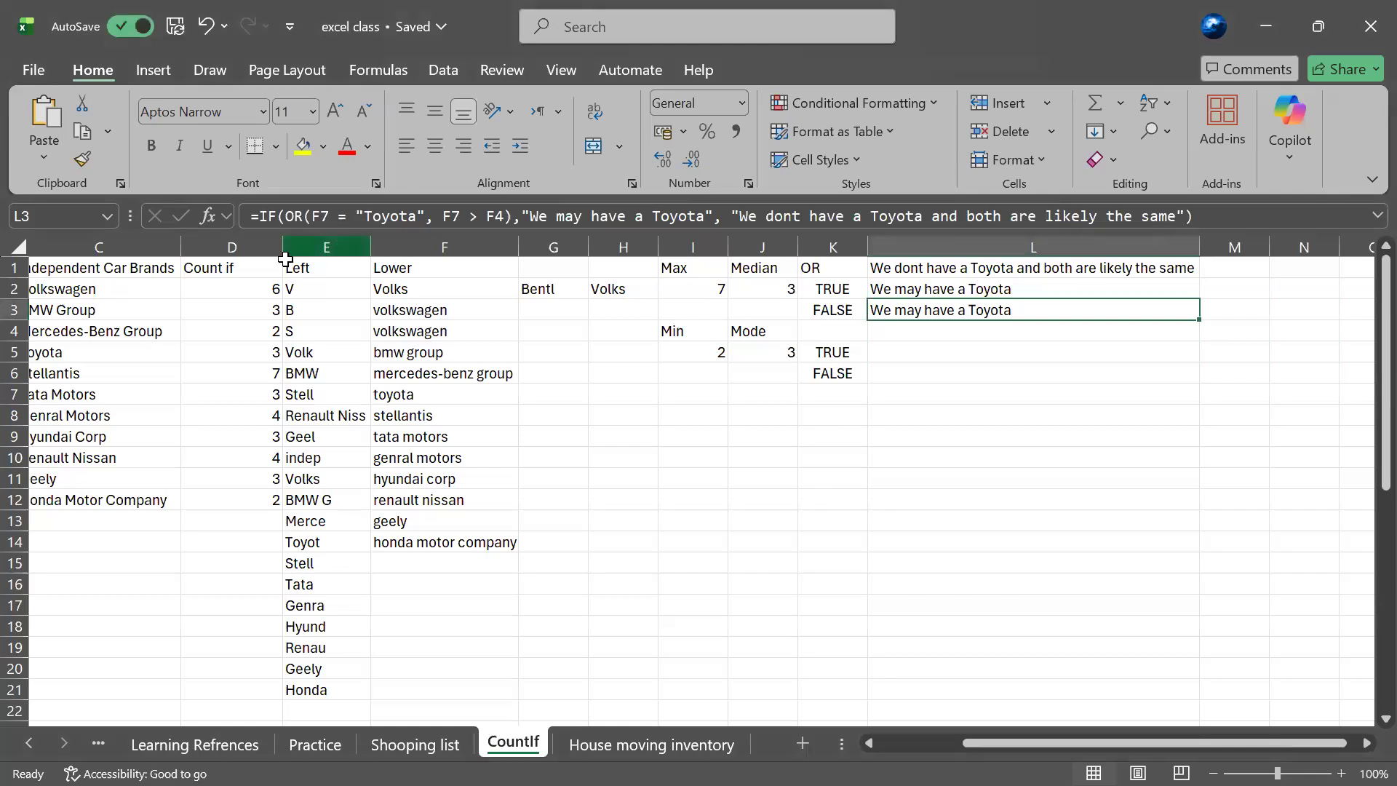
click(277, 219)
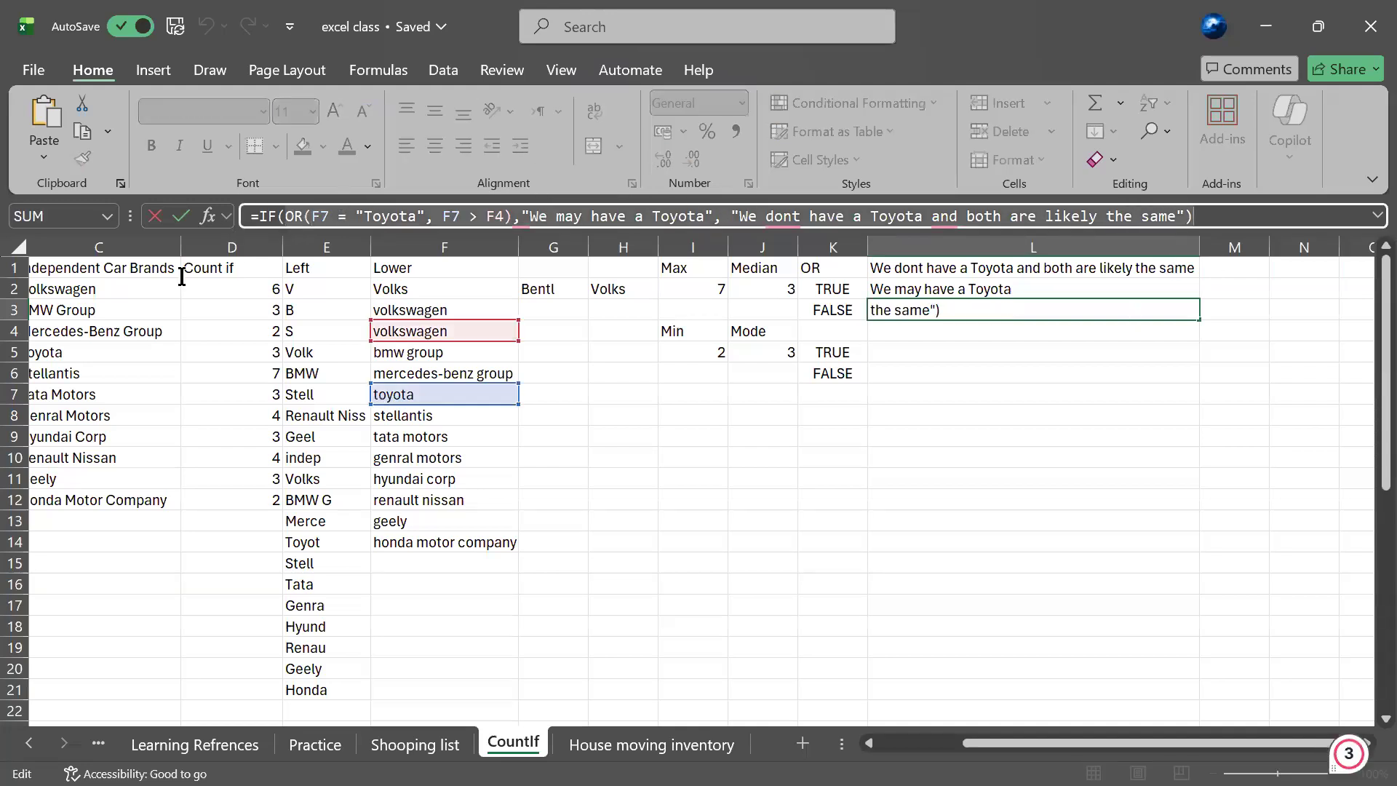
click(279, 216)
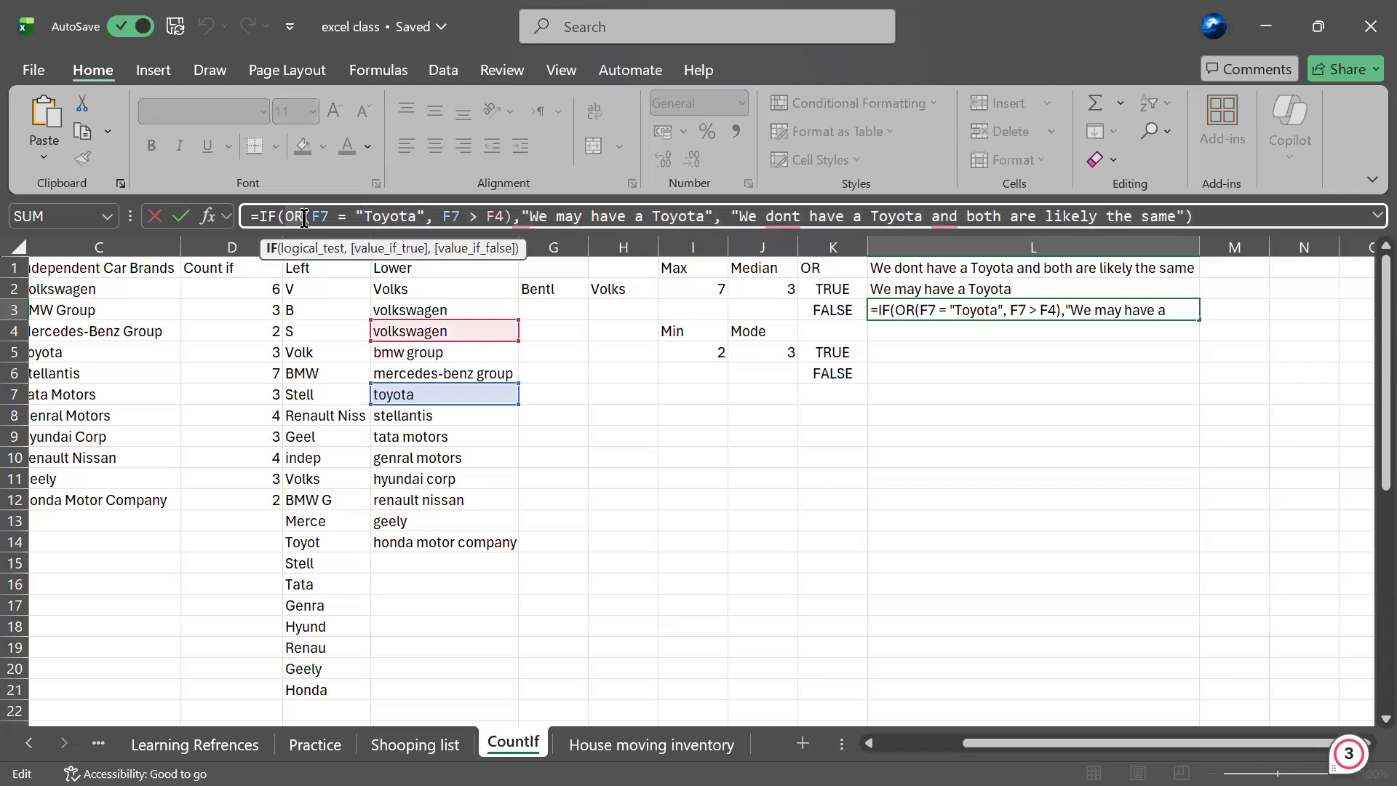
click(304, 217)
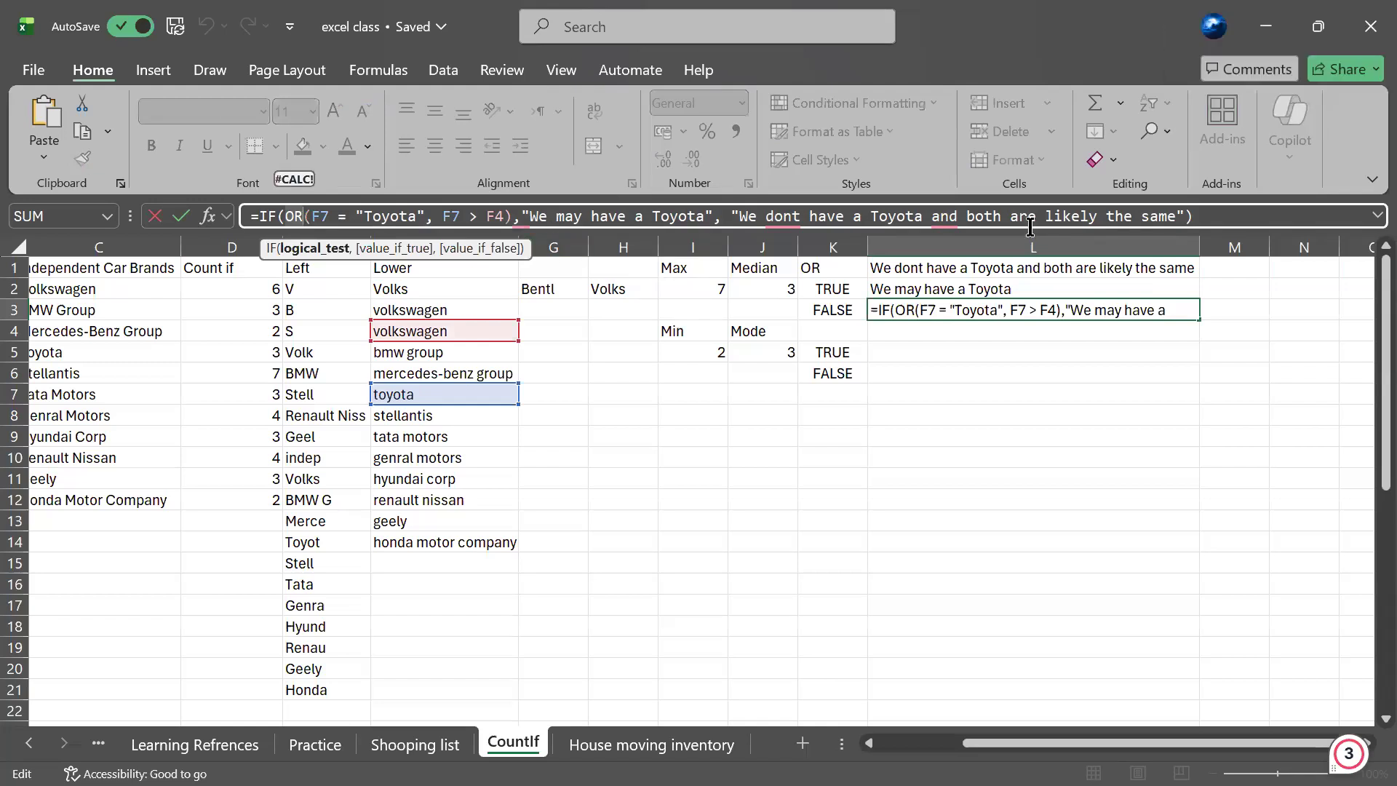
mouse_move(782, 218)
drag(288, 210, 513, 215)
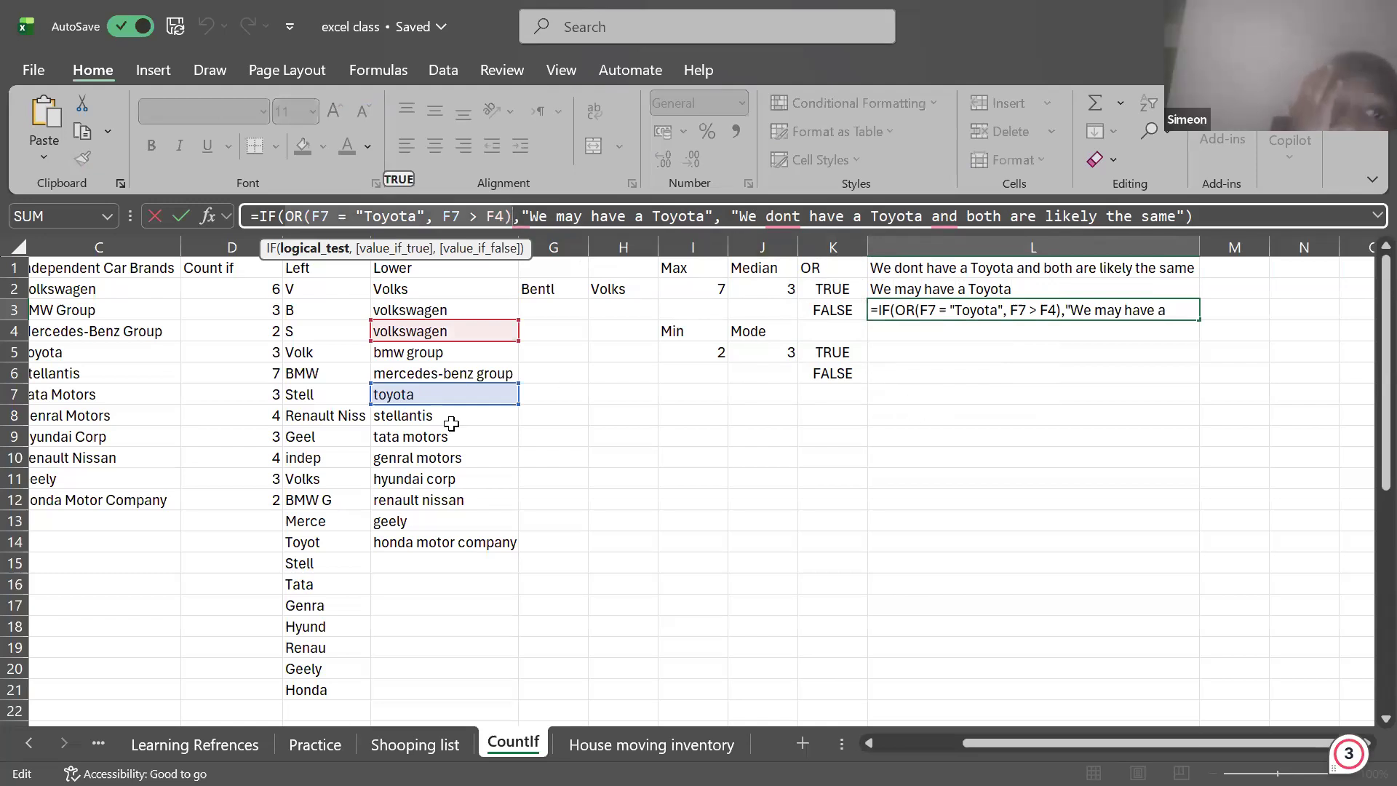
click(937, 332)
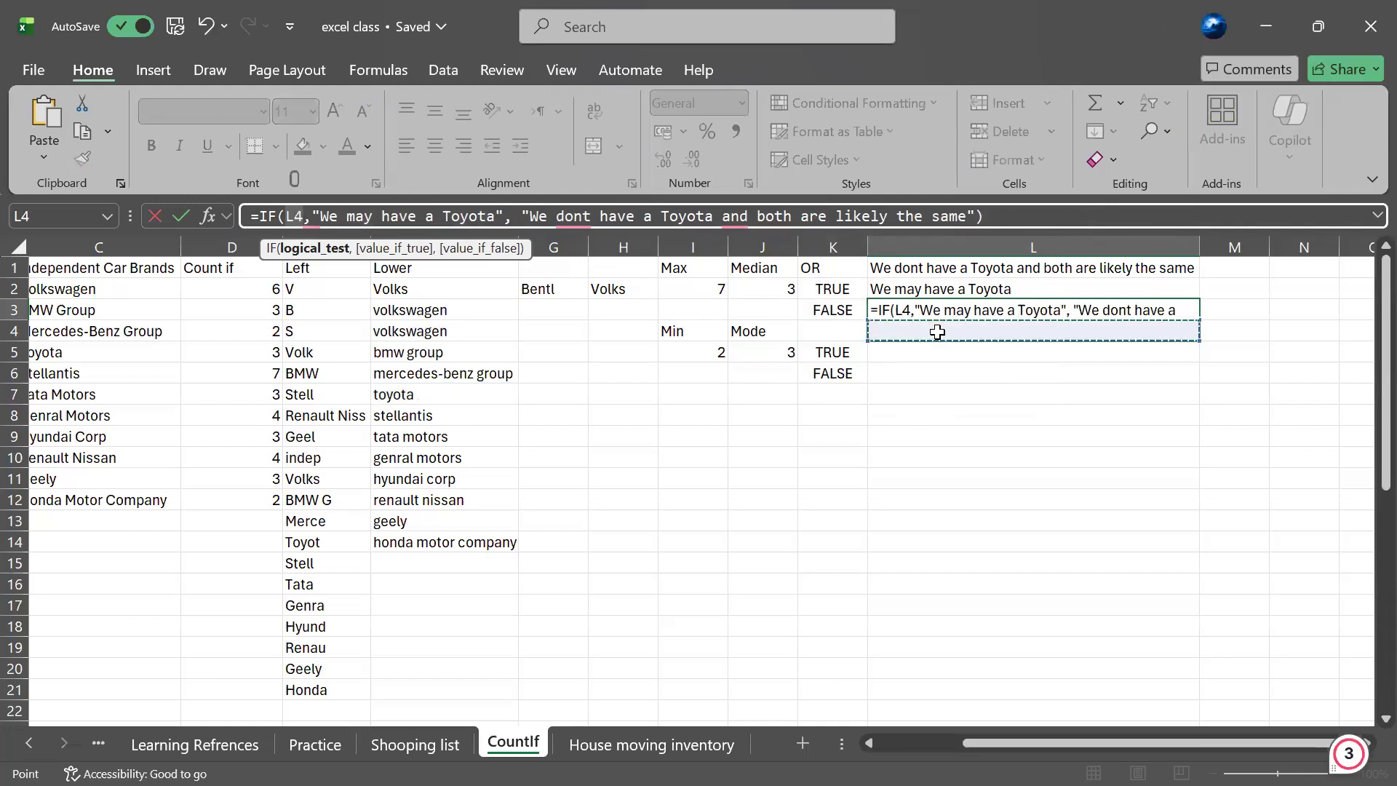
key(ctrl+z)
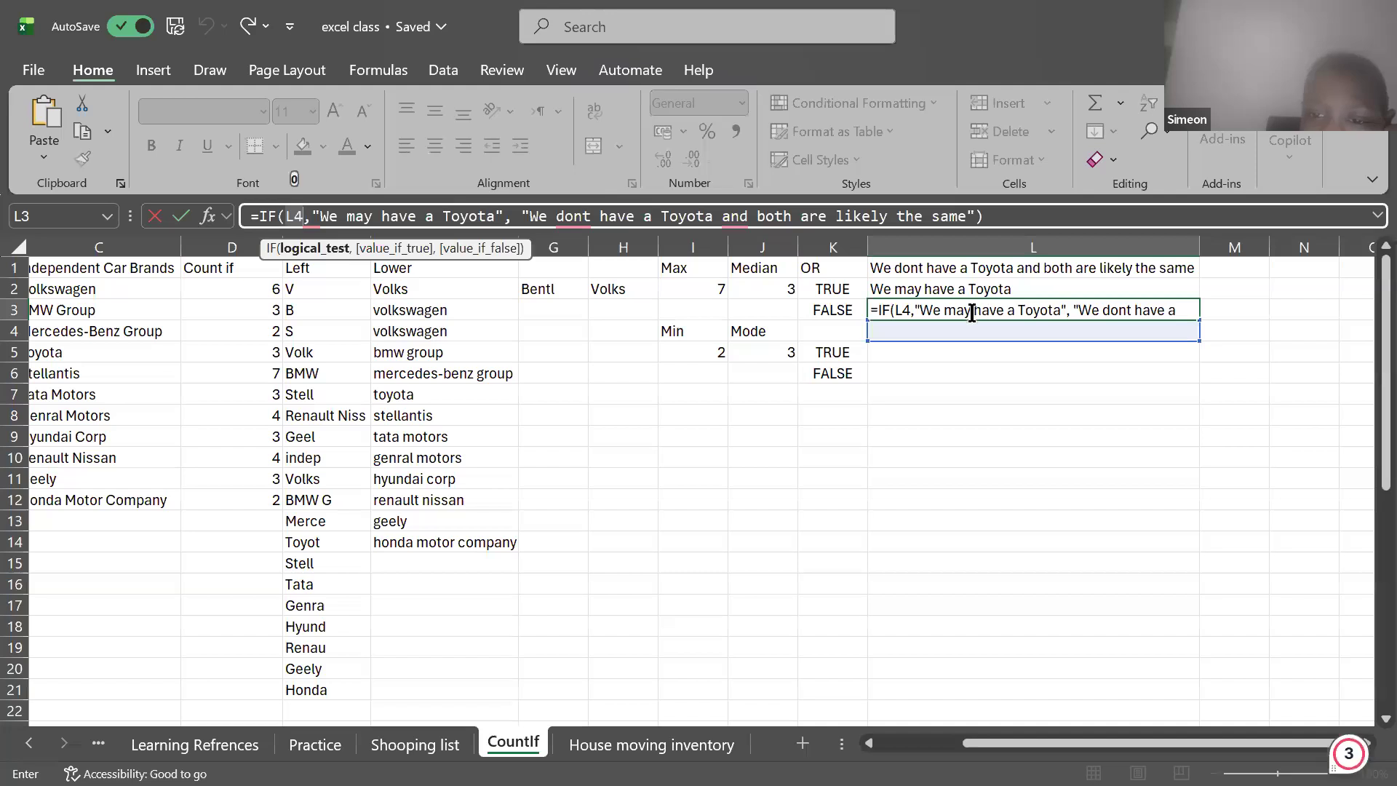
click(954, 332)
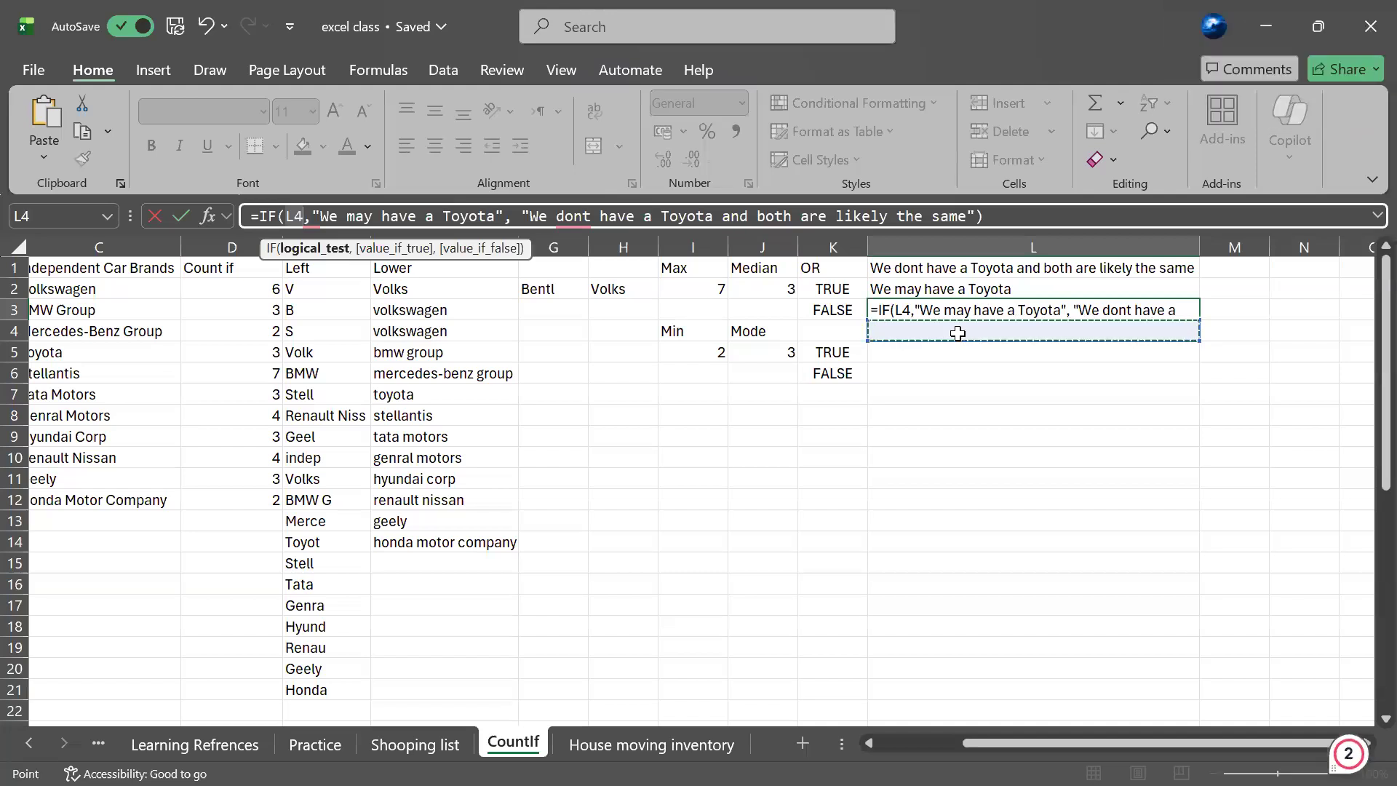
click(918, 315)
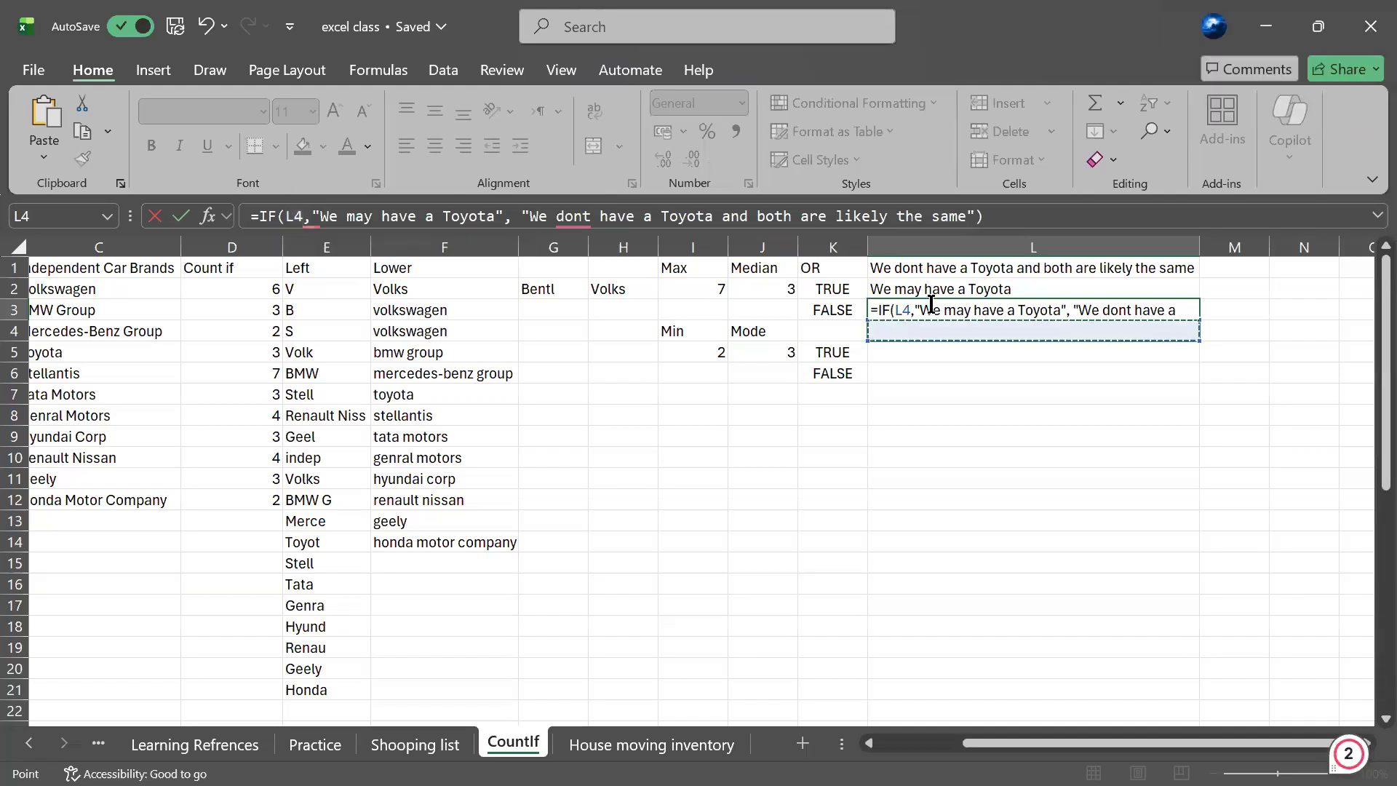
key(BackSpace)
key(BackSpace)
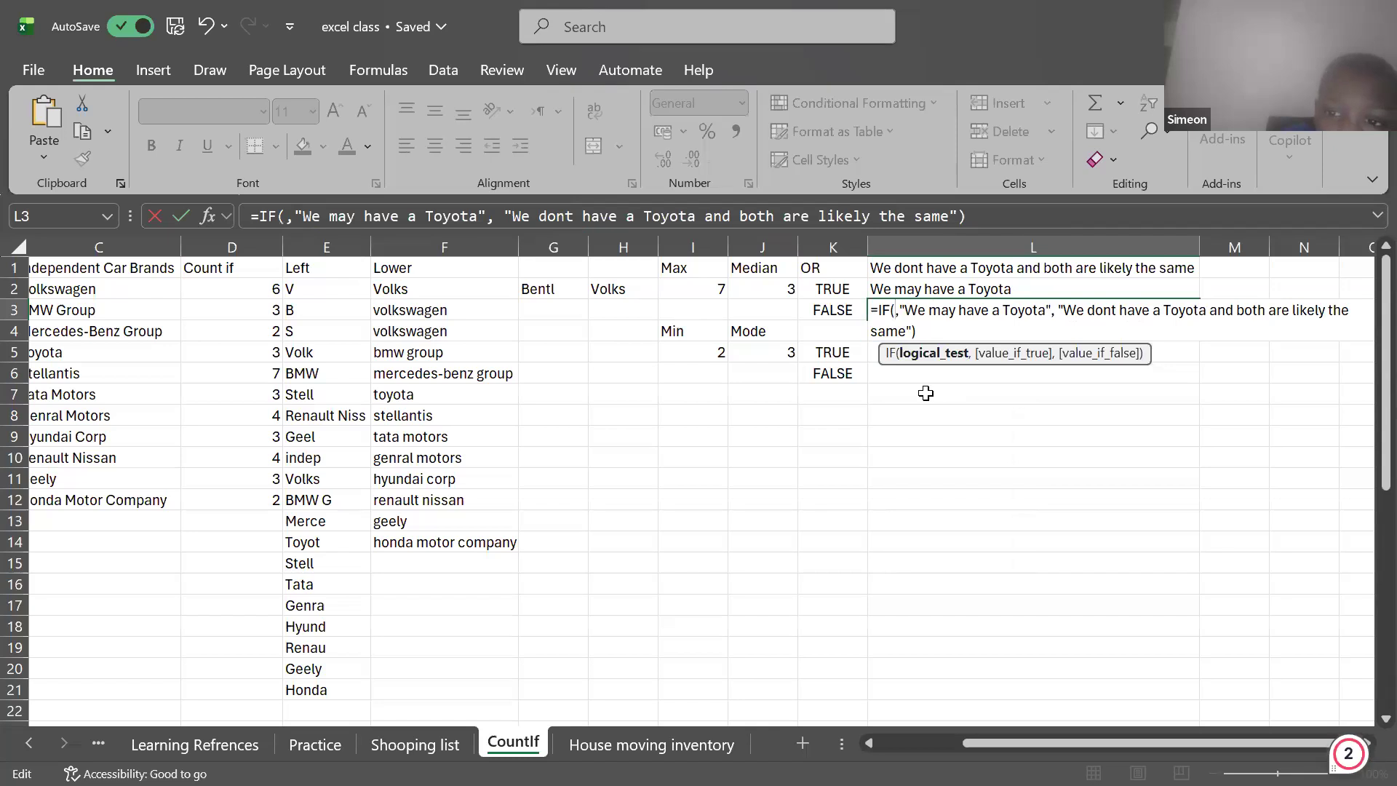
text(x)
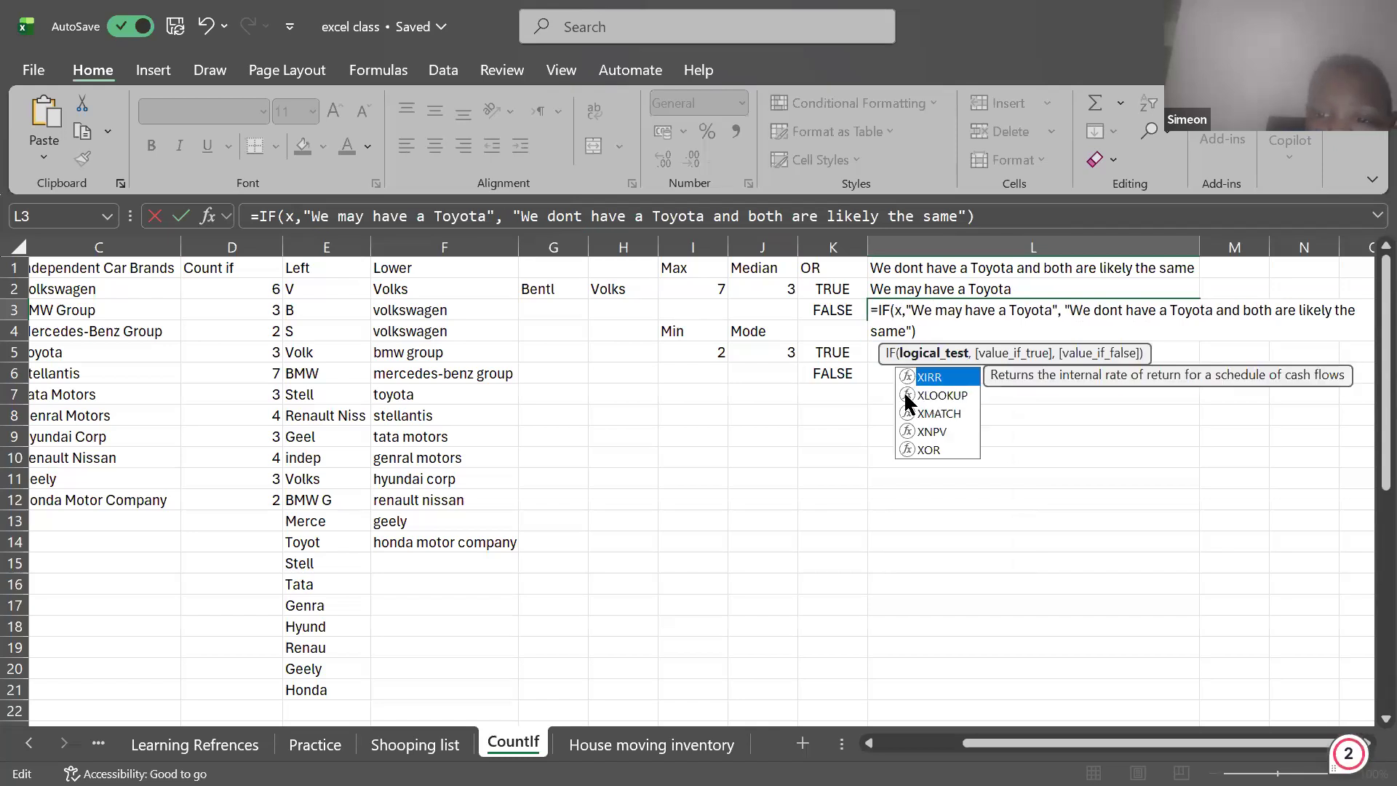
key(BackSpace)
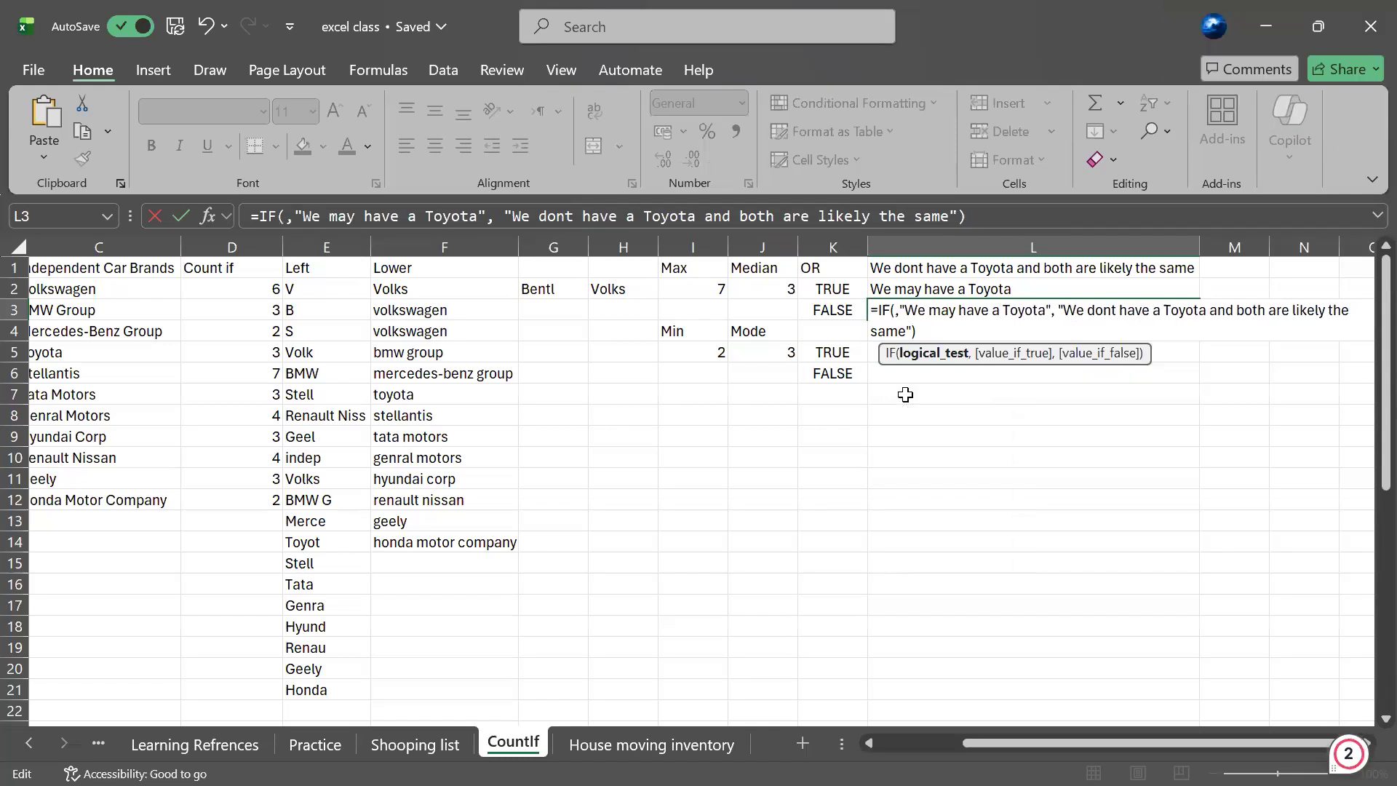
click(873, 355)
click(910, 318)
key(BackSpace)
key(BackSpace)
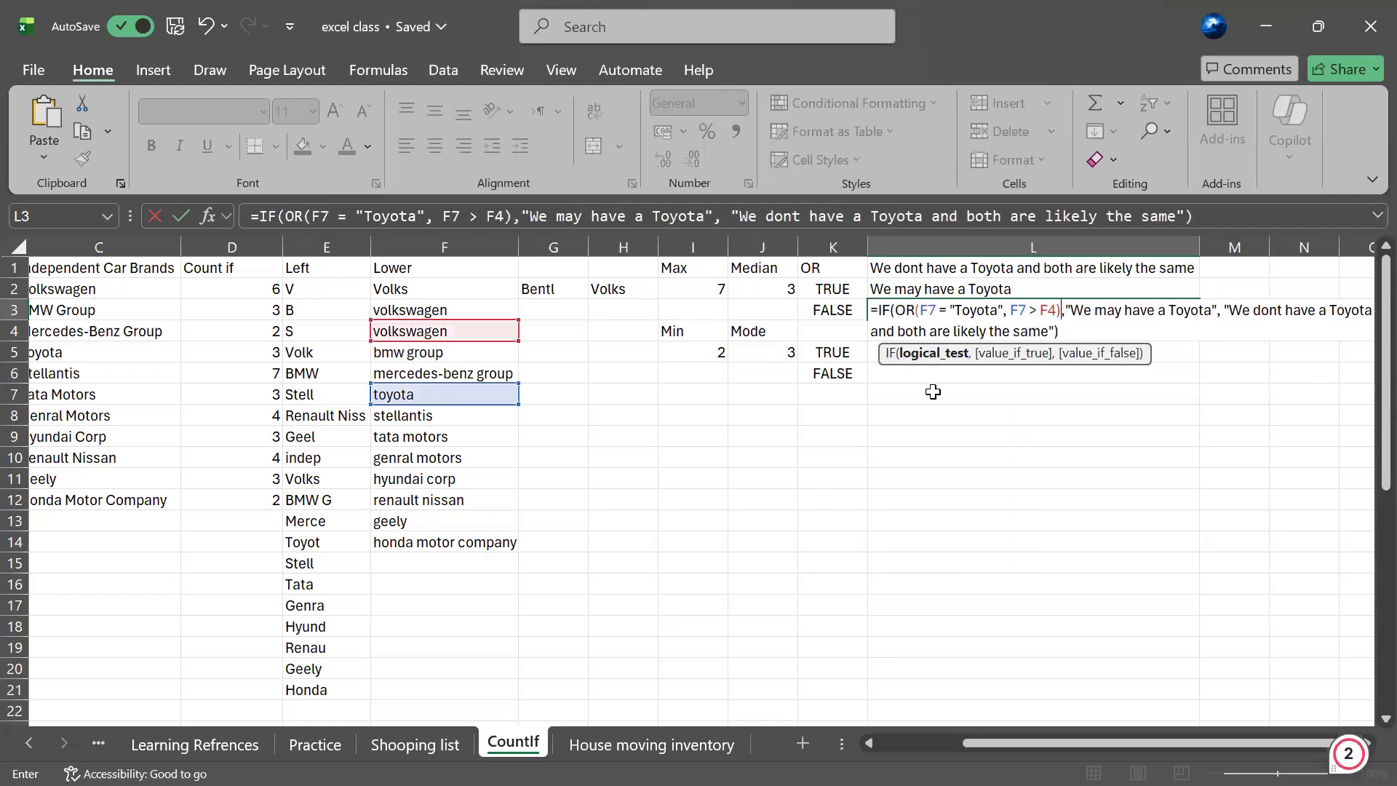
- Leave the L3 formula, paste the copied OR condition into L4 and cut it down to OR(F7 = "Toyota")
key(Return)
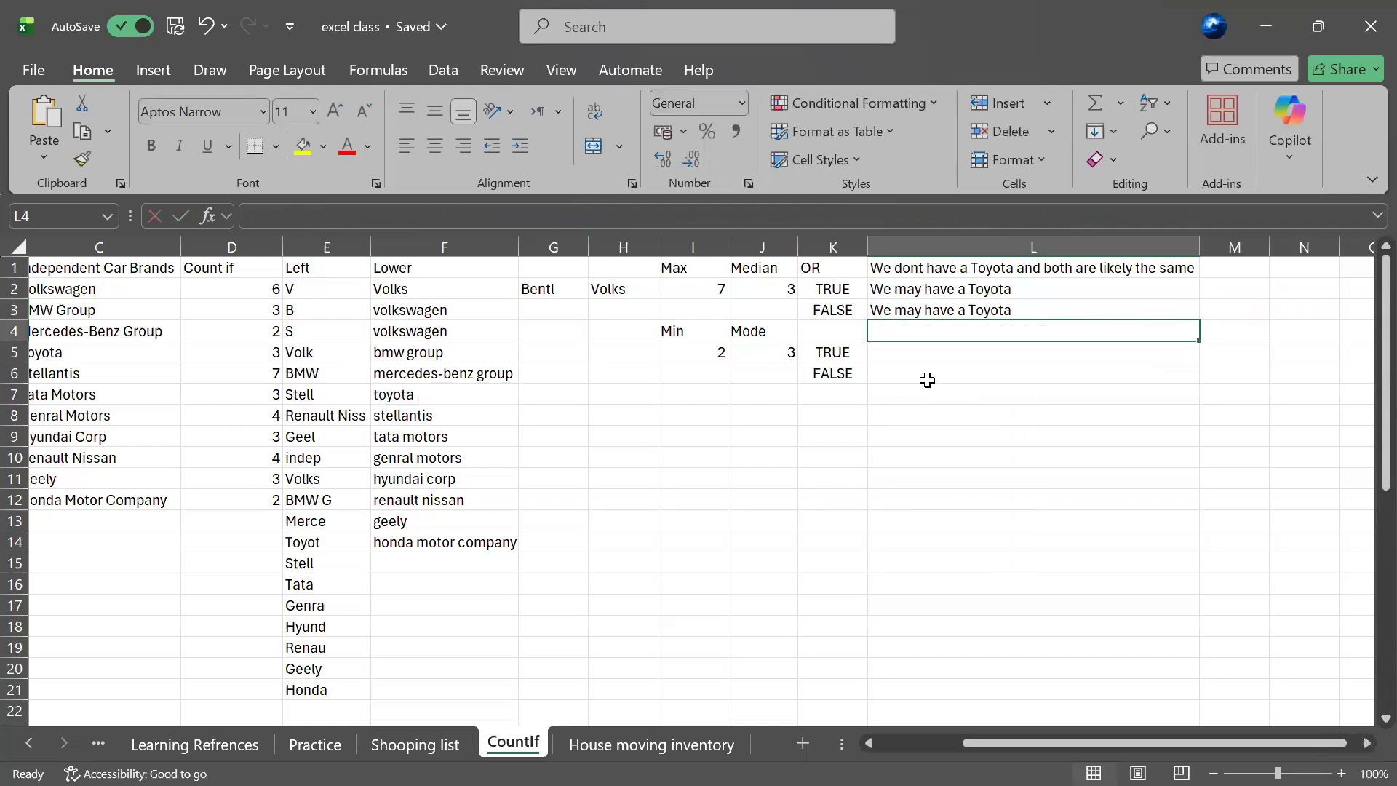
key(ctrl+v)
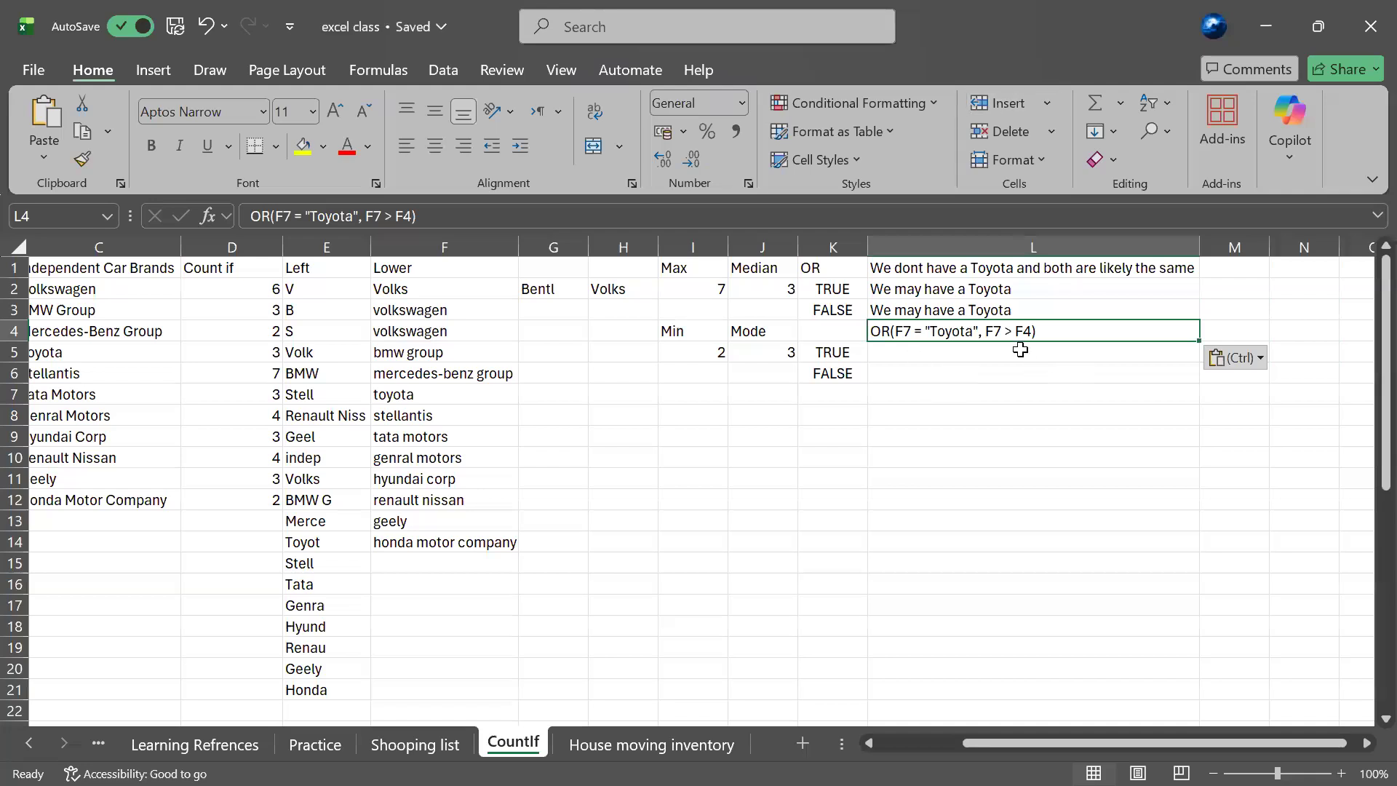
double_click(982, 335)
drag(983, 335, 1032, 339)
key(BackSpace)
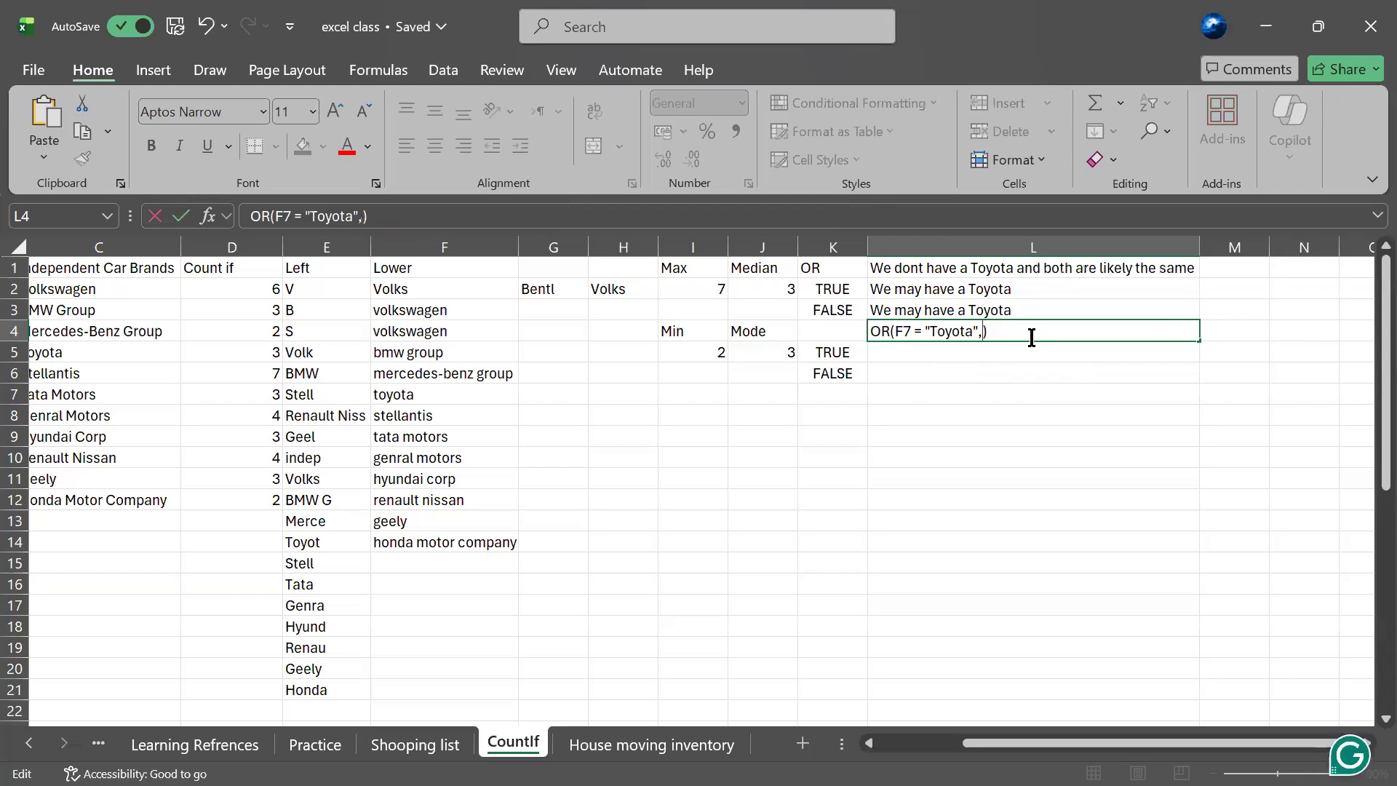
key(BackSpace)
key(ctrl+Return)
key(Return)
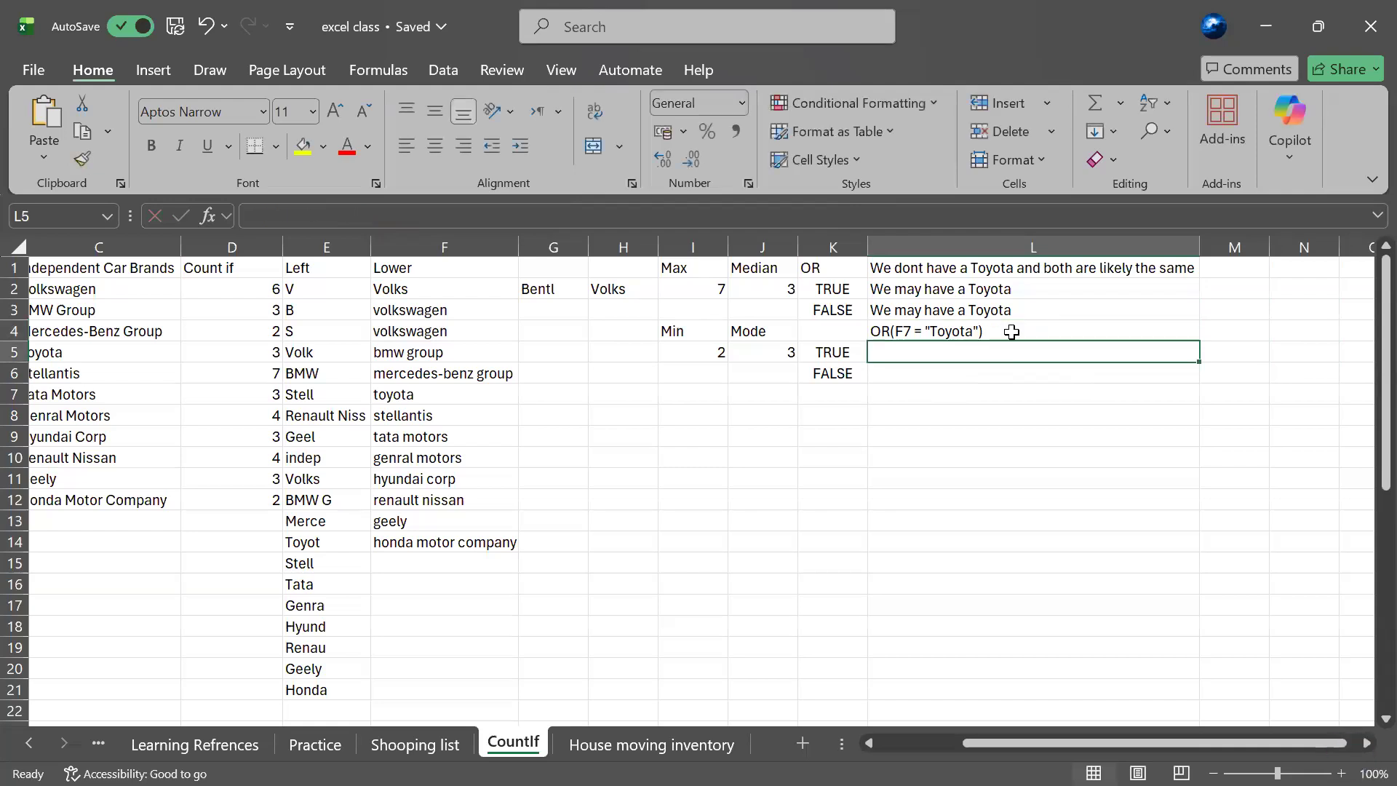
key(Return)
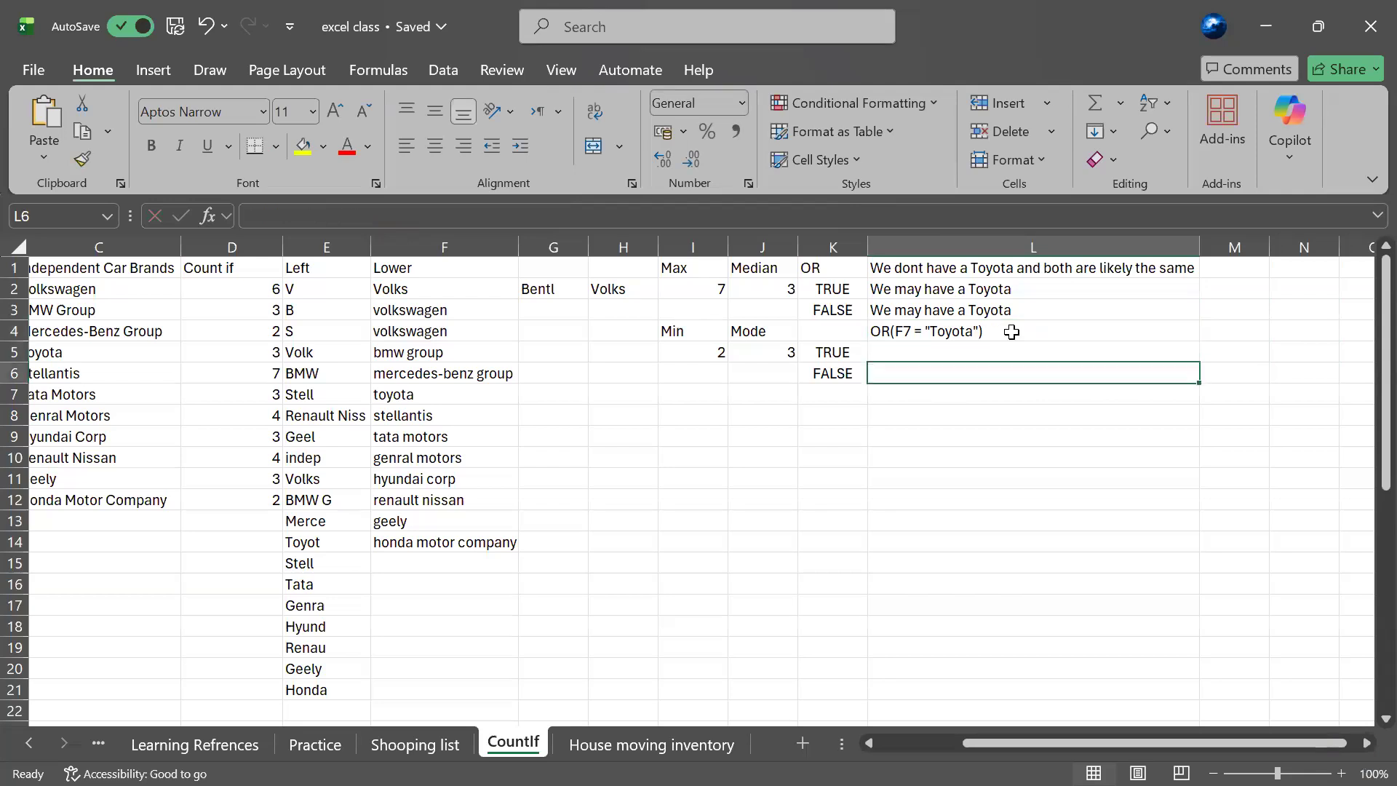
- Turn the text in L4 into the working formula =OR(F7 = "Toyota")
click(1011, 332)
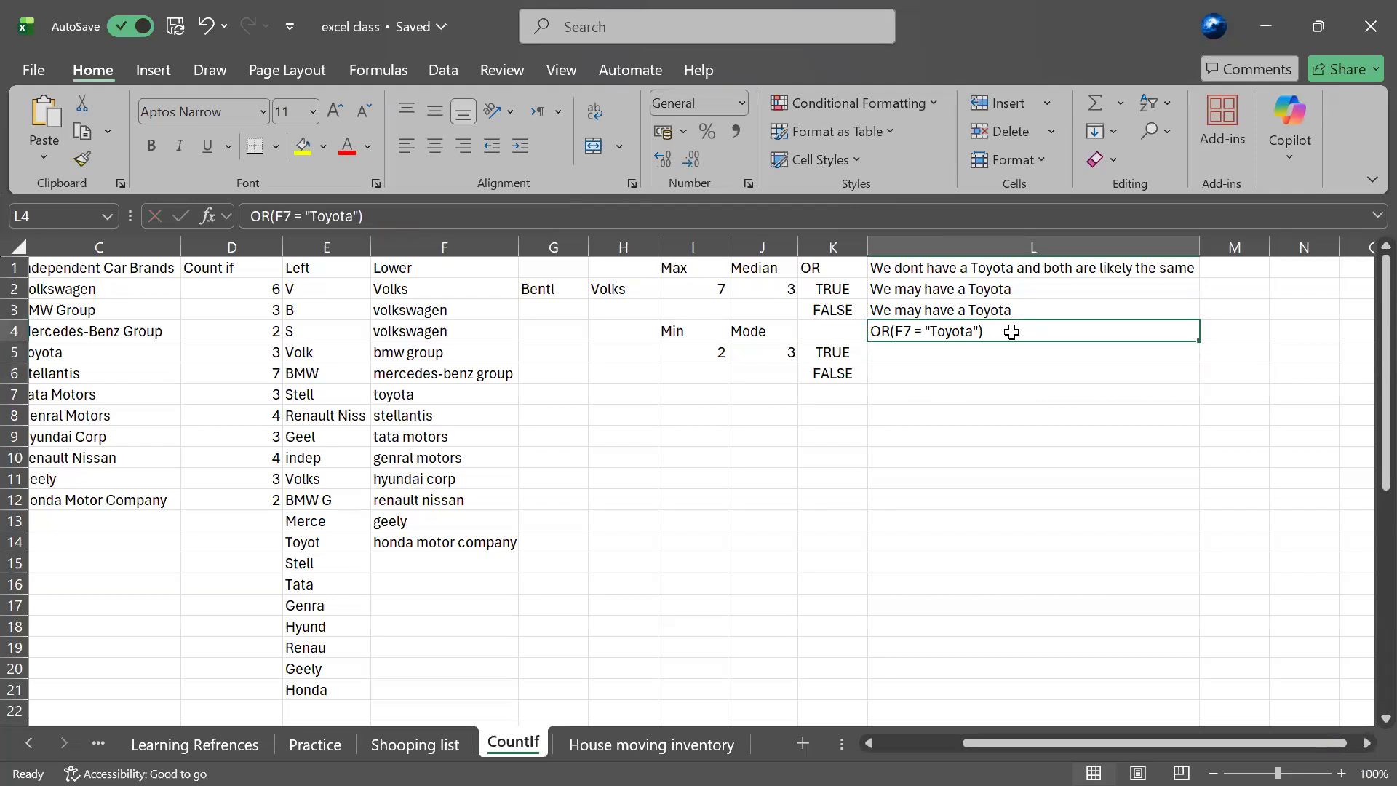
double_click(873, 331)
text(=)
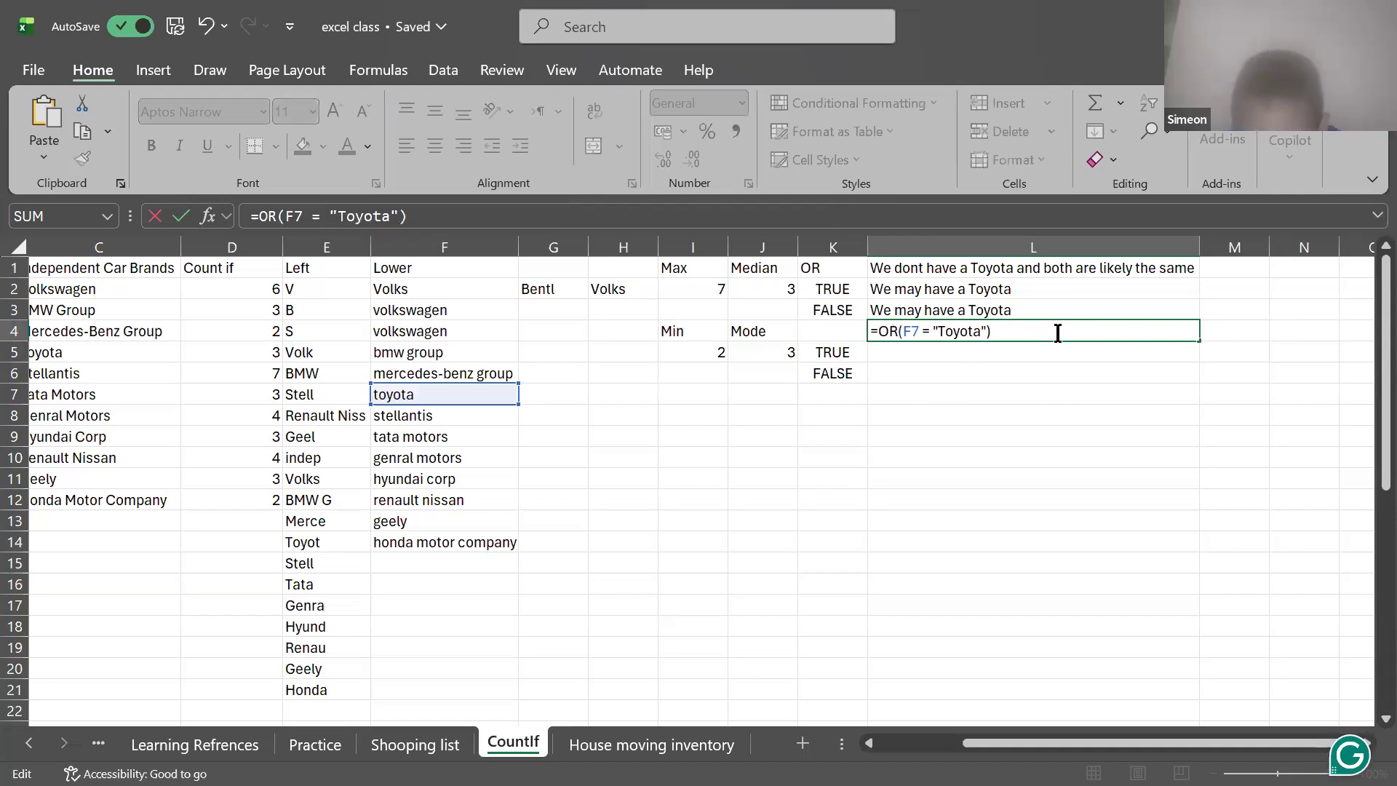
key(Return)
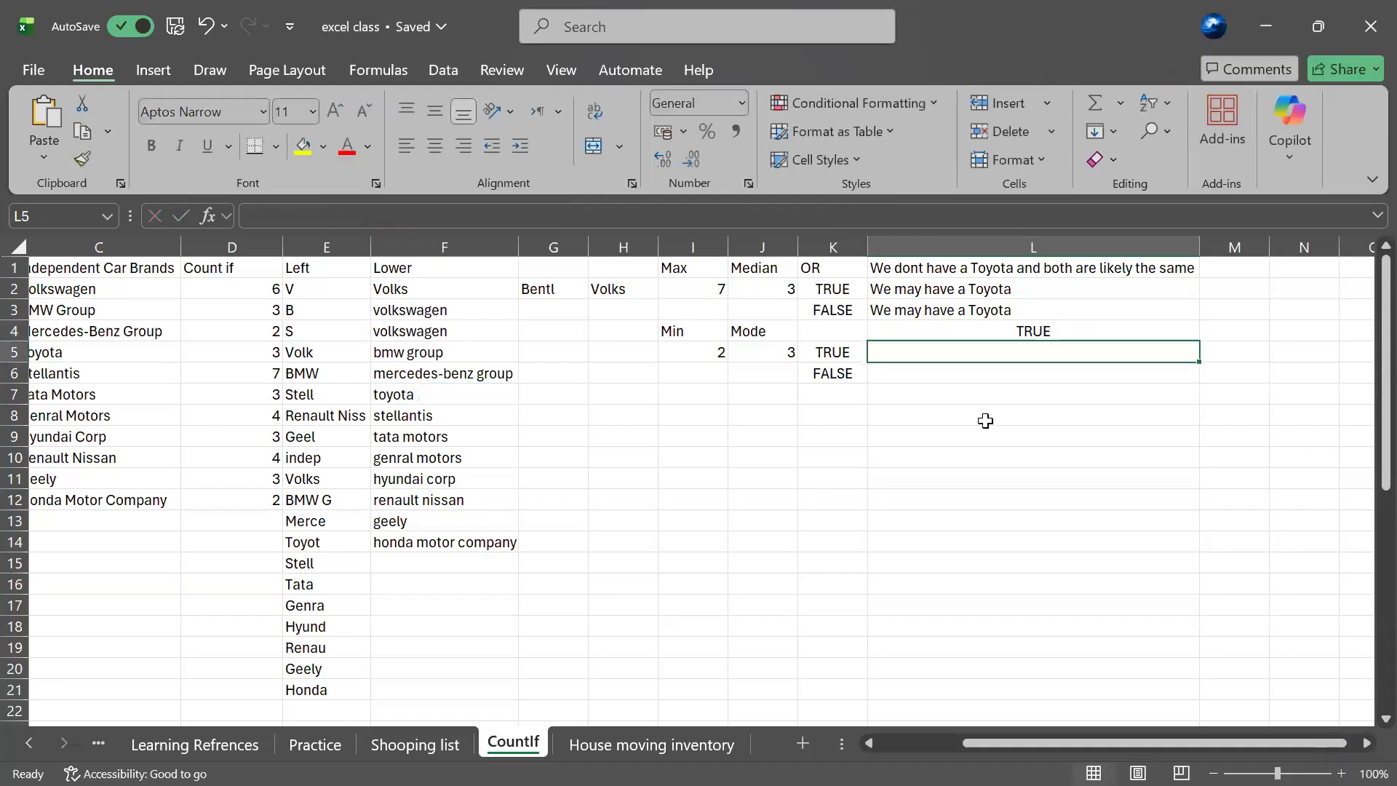
- Narrow column L slightly to match the length of the text in L1
click(1017, 541)
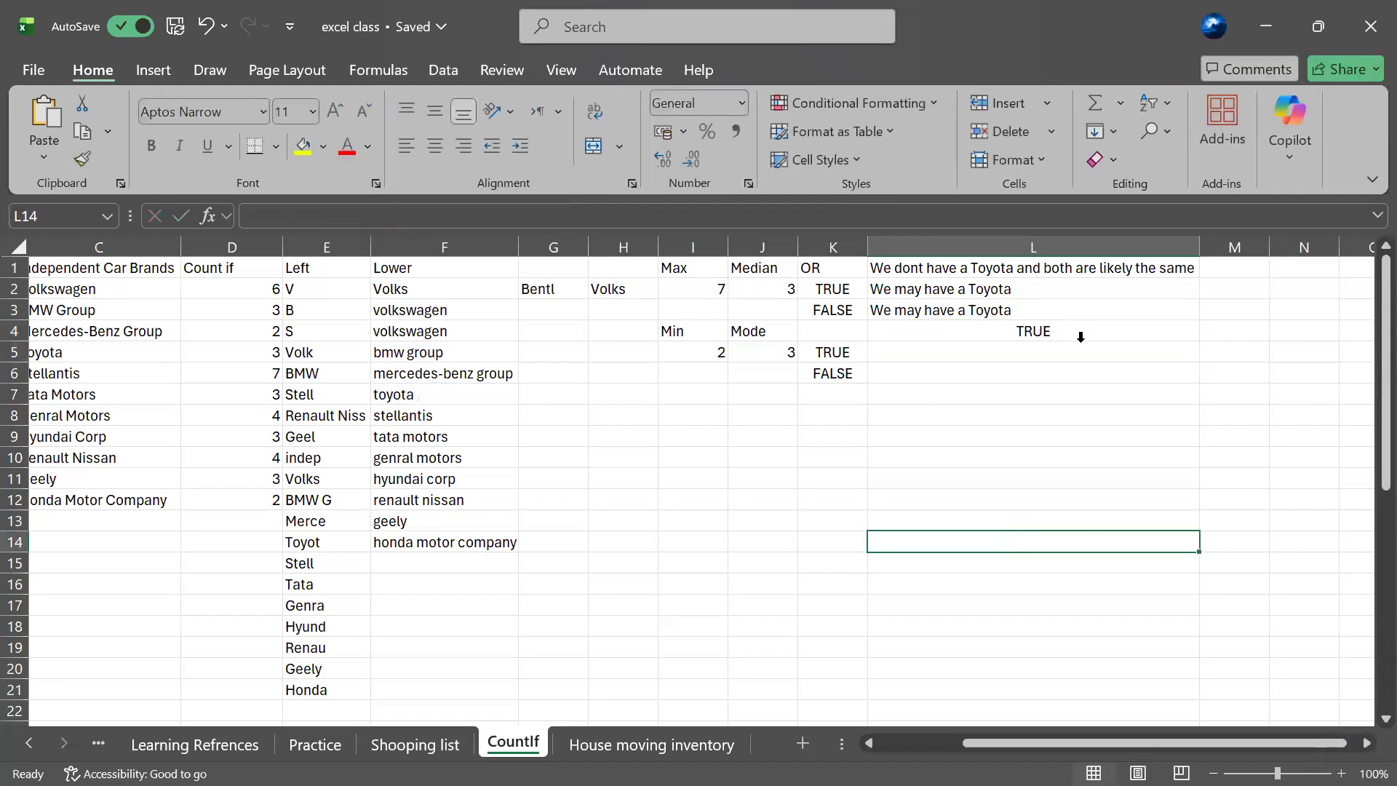
drag(1198, 251, 1193, 249)
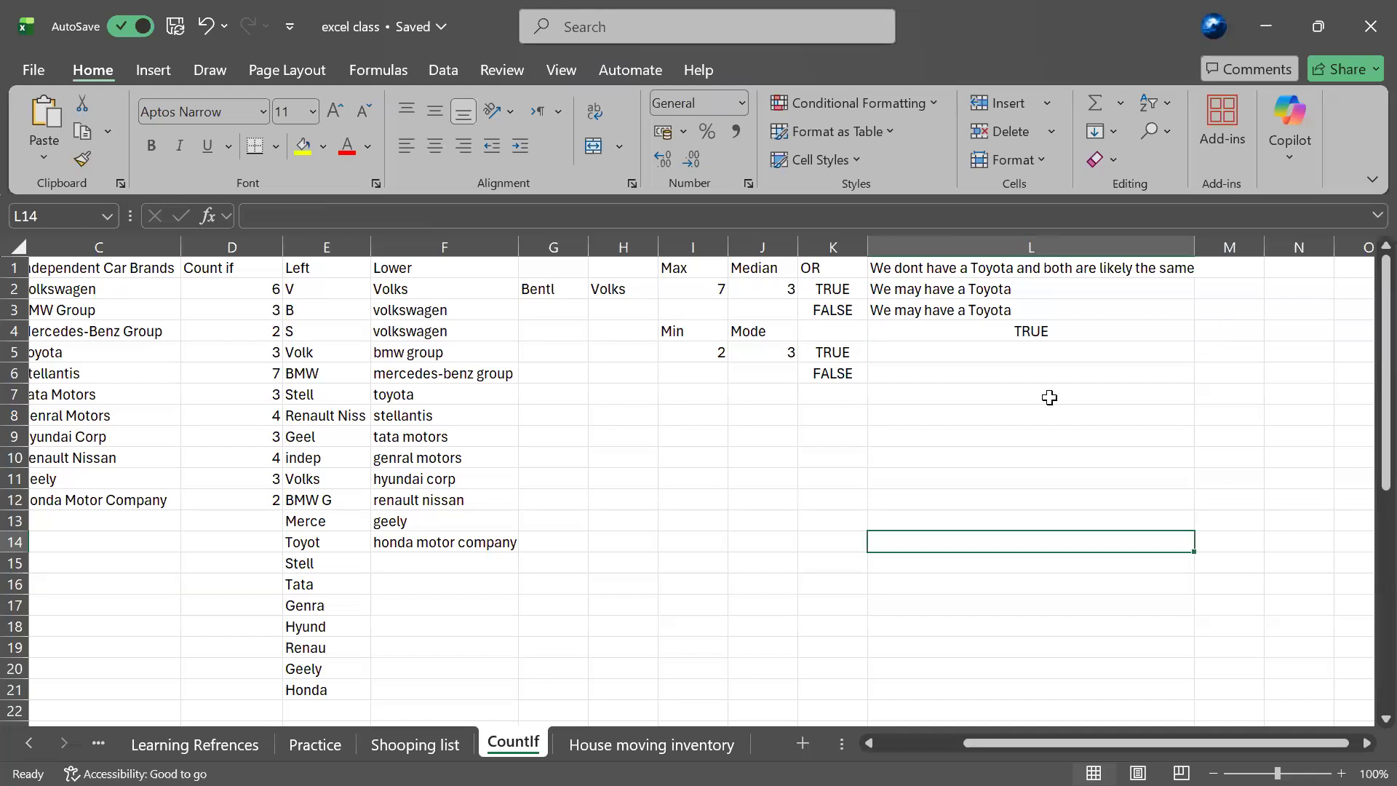
- Enter the copied OR condition as a formula in L5 without its Toyota test, as =OR( F7 > F4)
click(1001, 352)
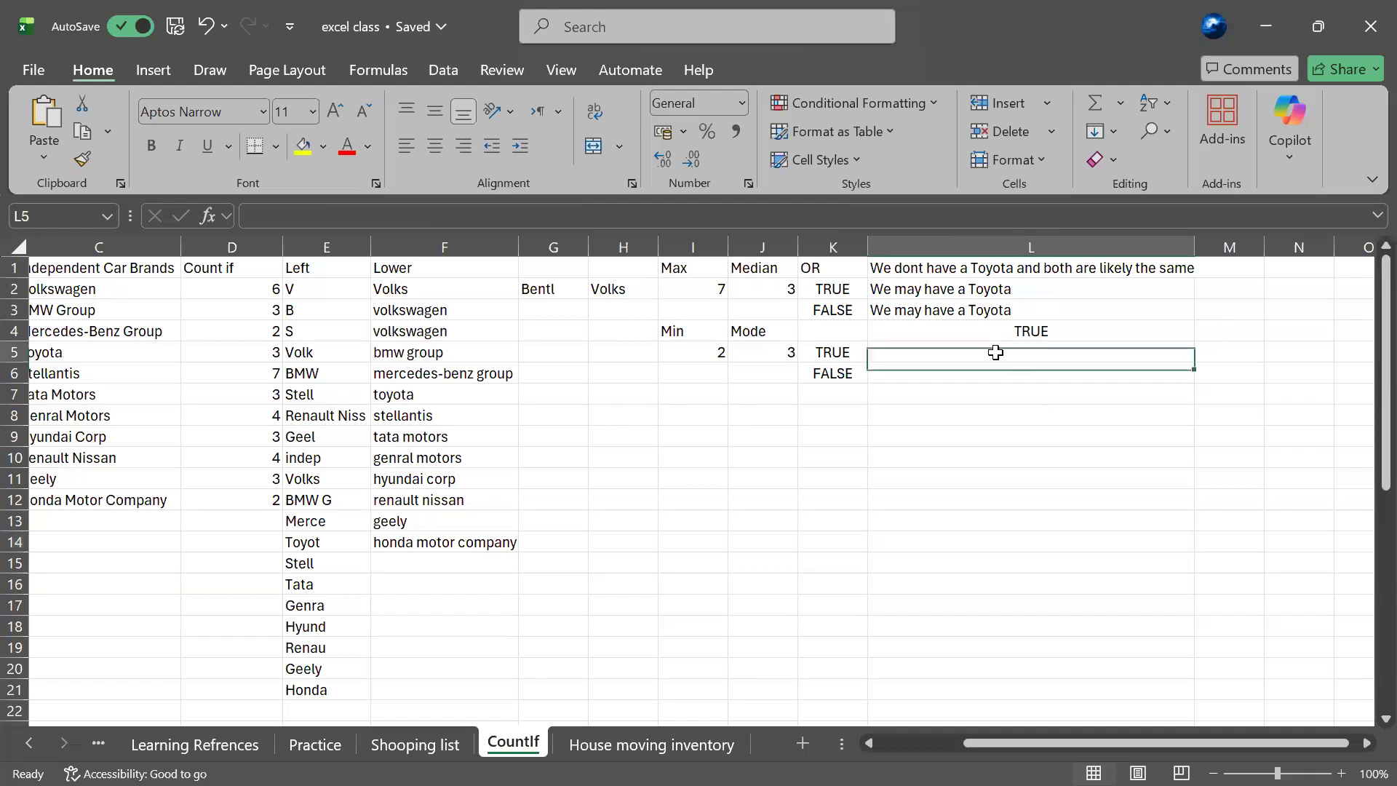
click(970, 309)
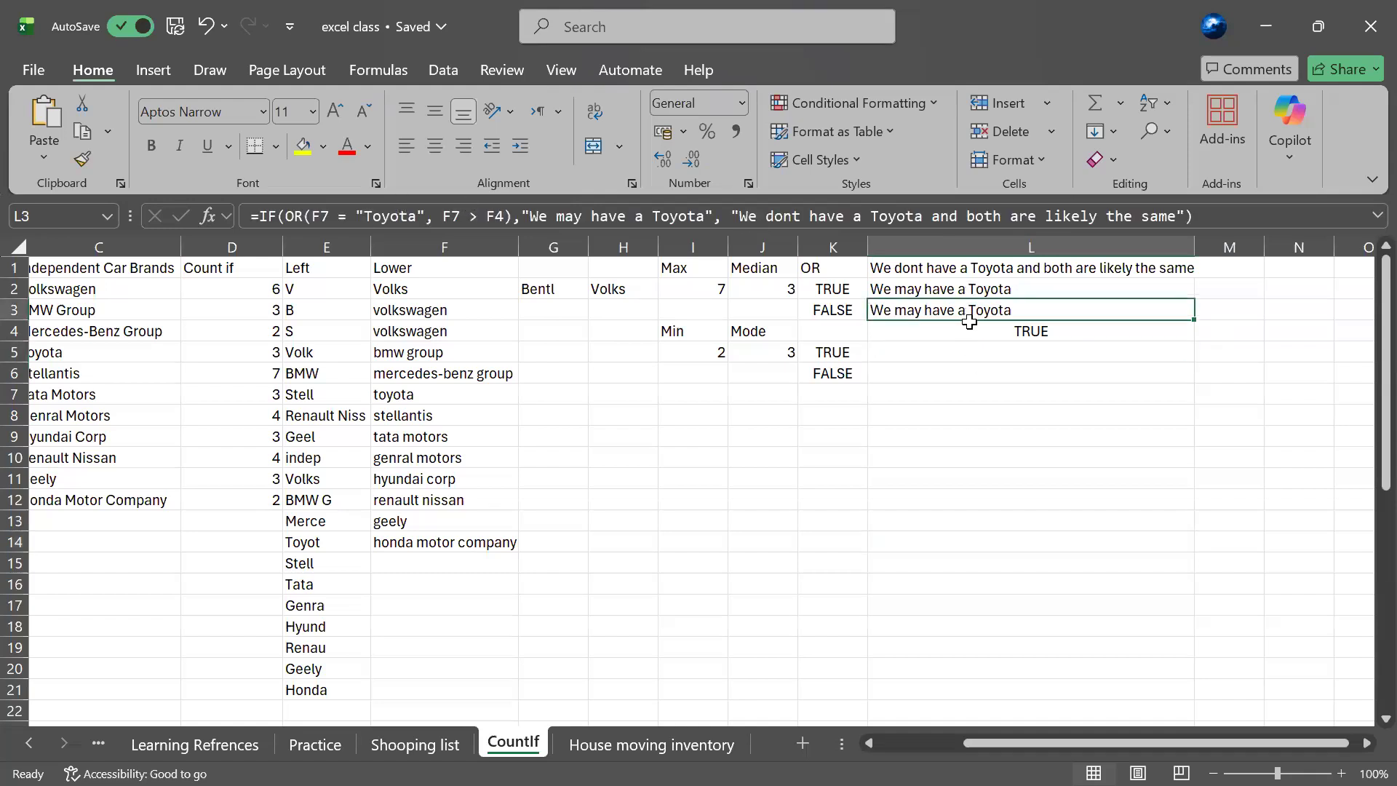
click(934, 353)
text(=)
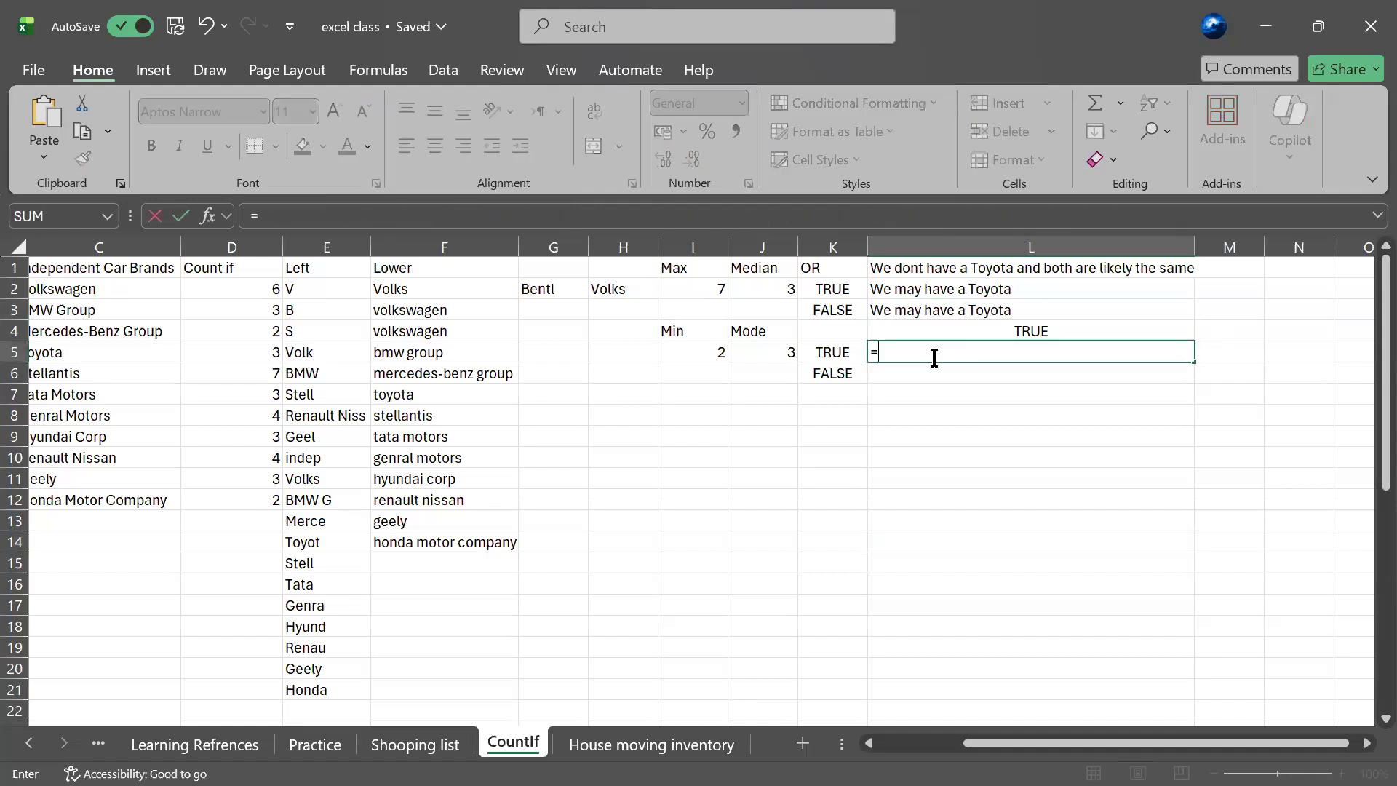
text(OR(F7 = "Toyota", F7 > F4))
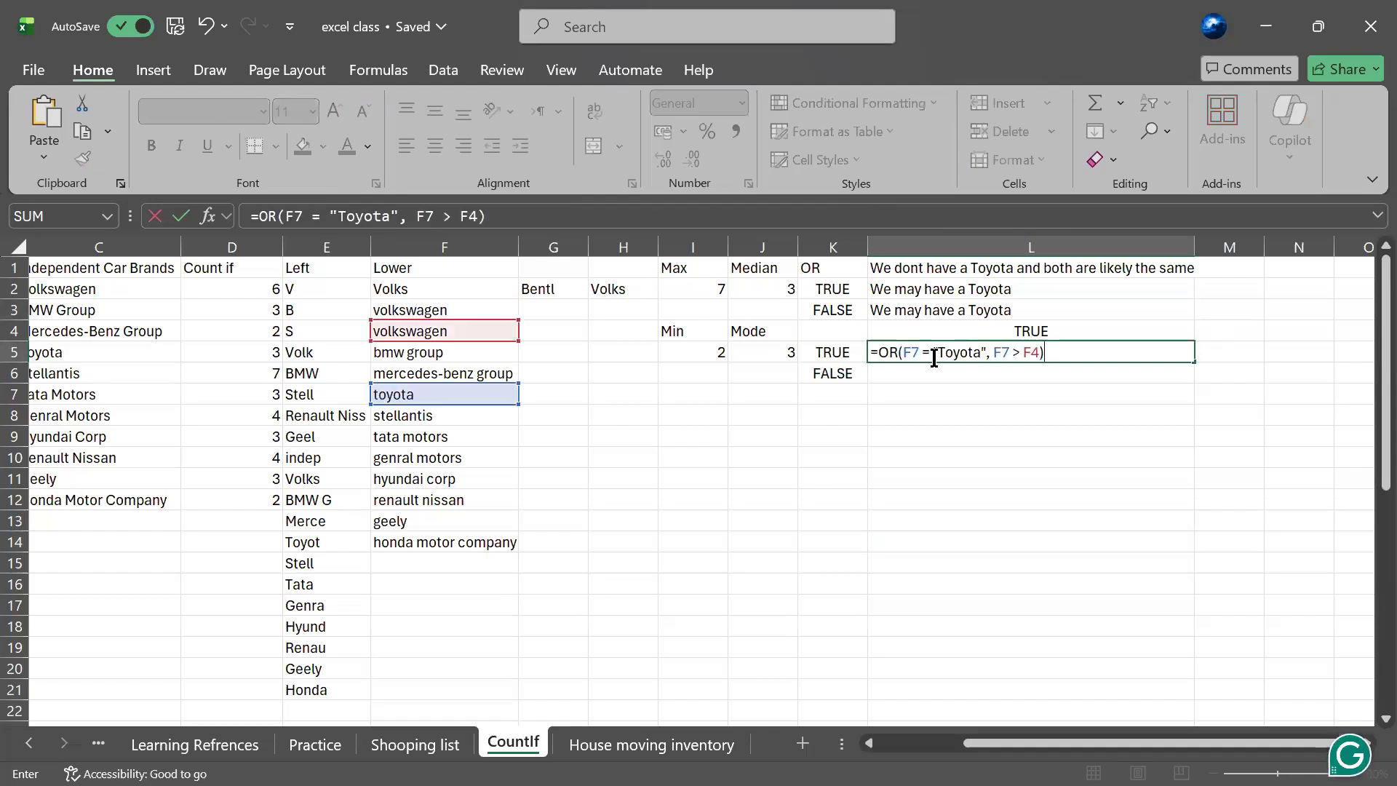
drag(990, 357, 901, 357)
key(BackSpace)
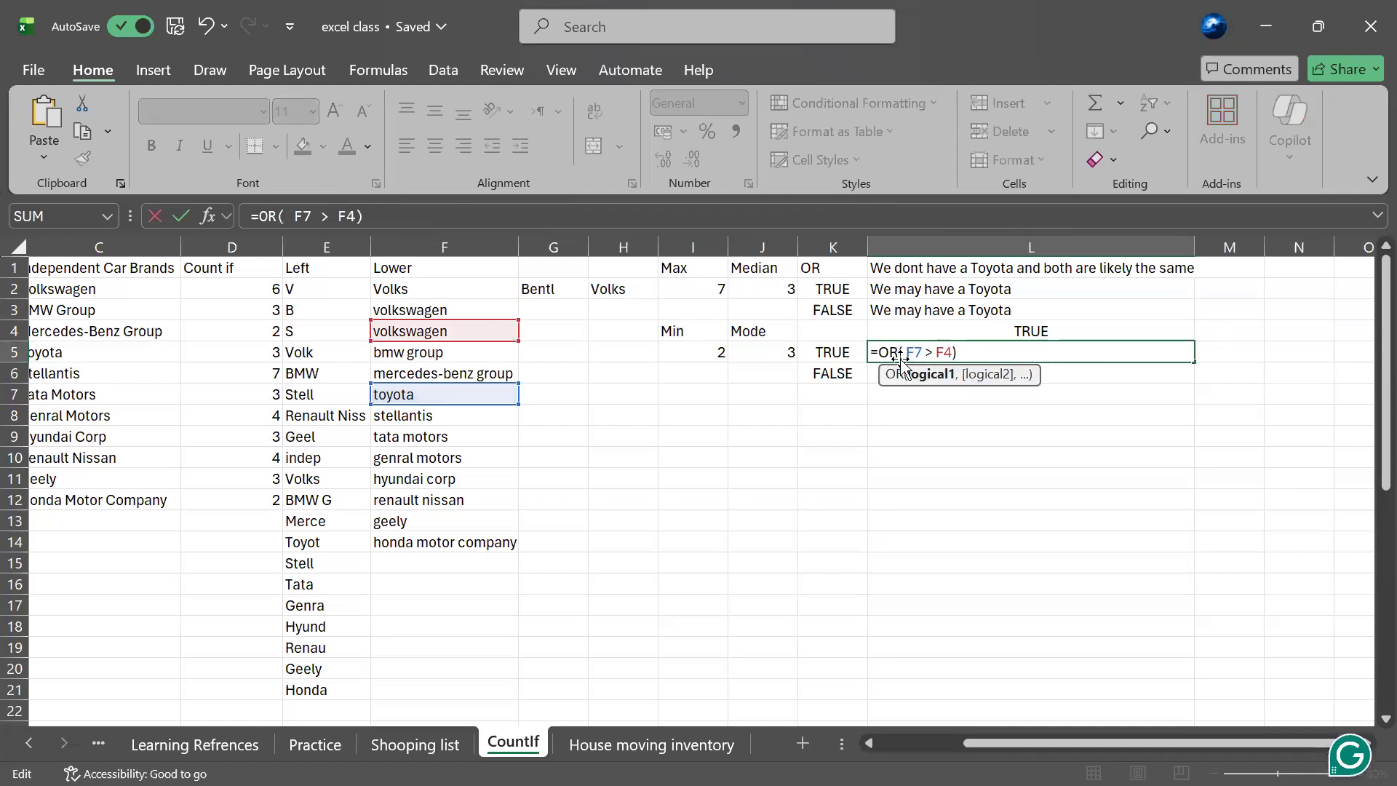
key(Return)
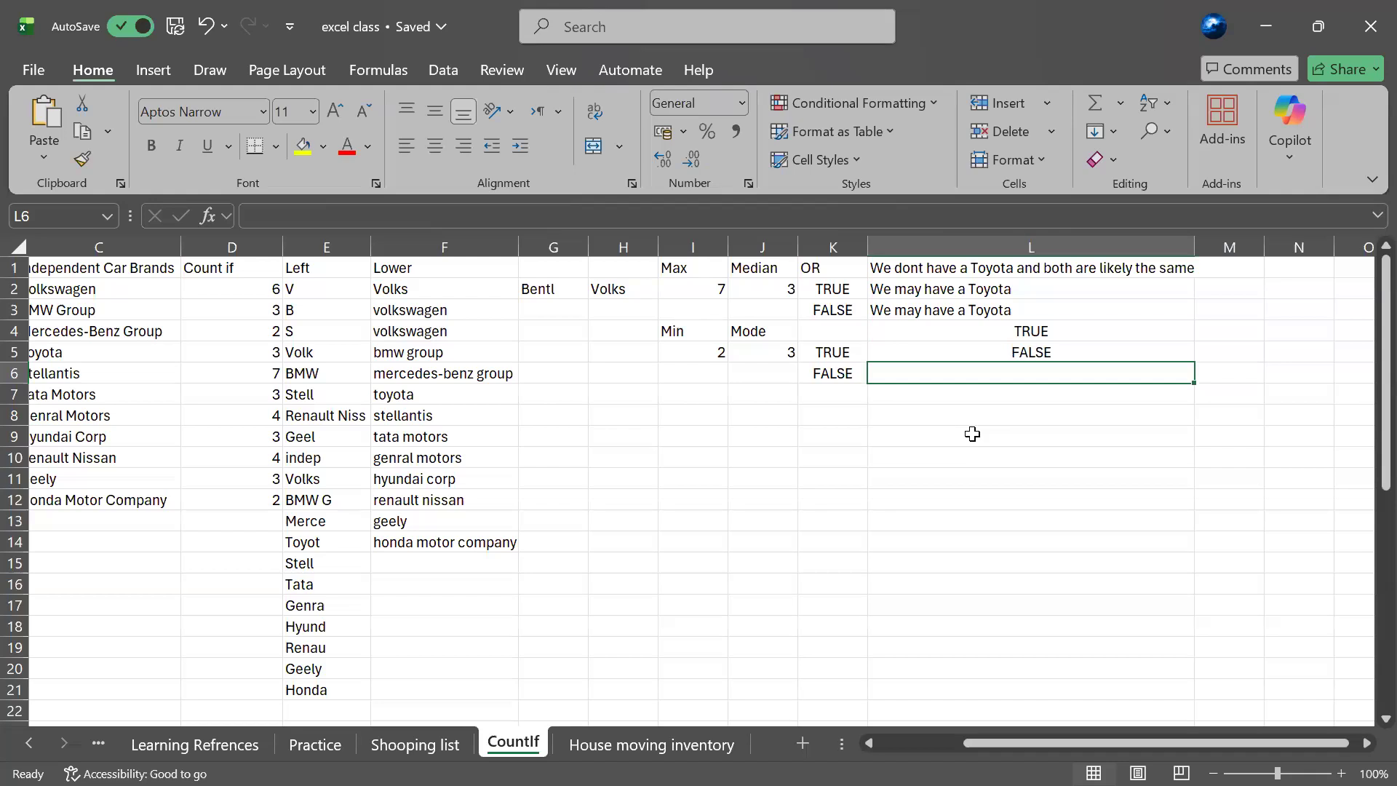
- Compare the IF formula in L3 with the separate OR tests in L5 and L4
click(948, 313)
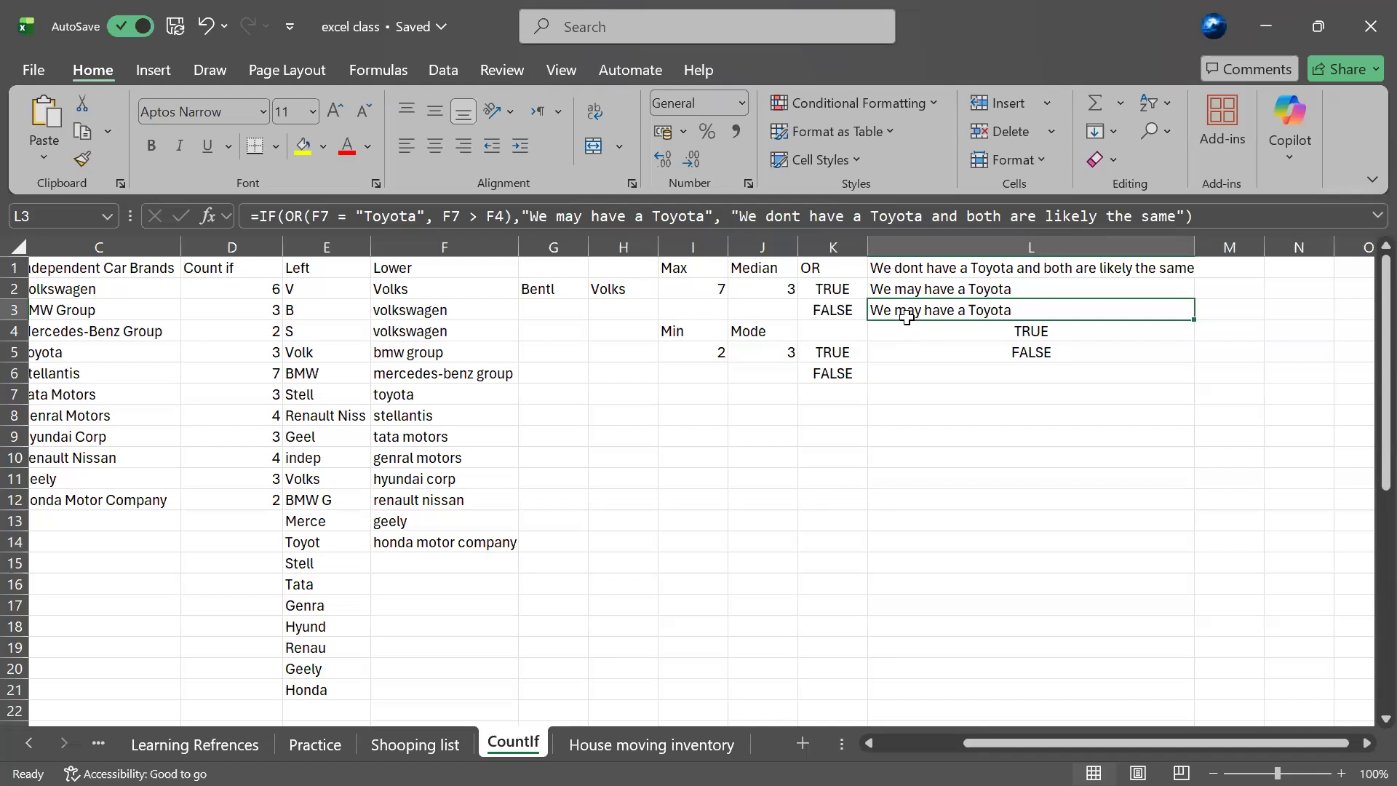
click(918, 358)
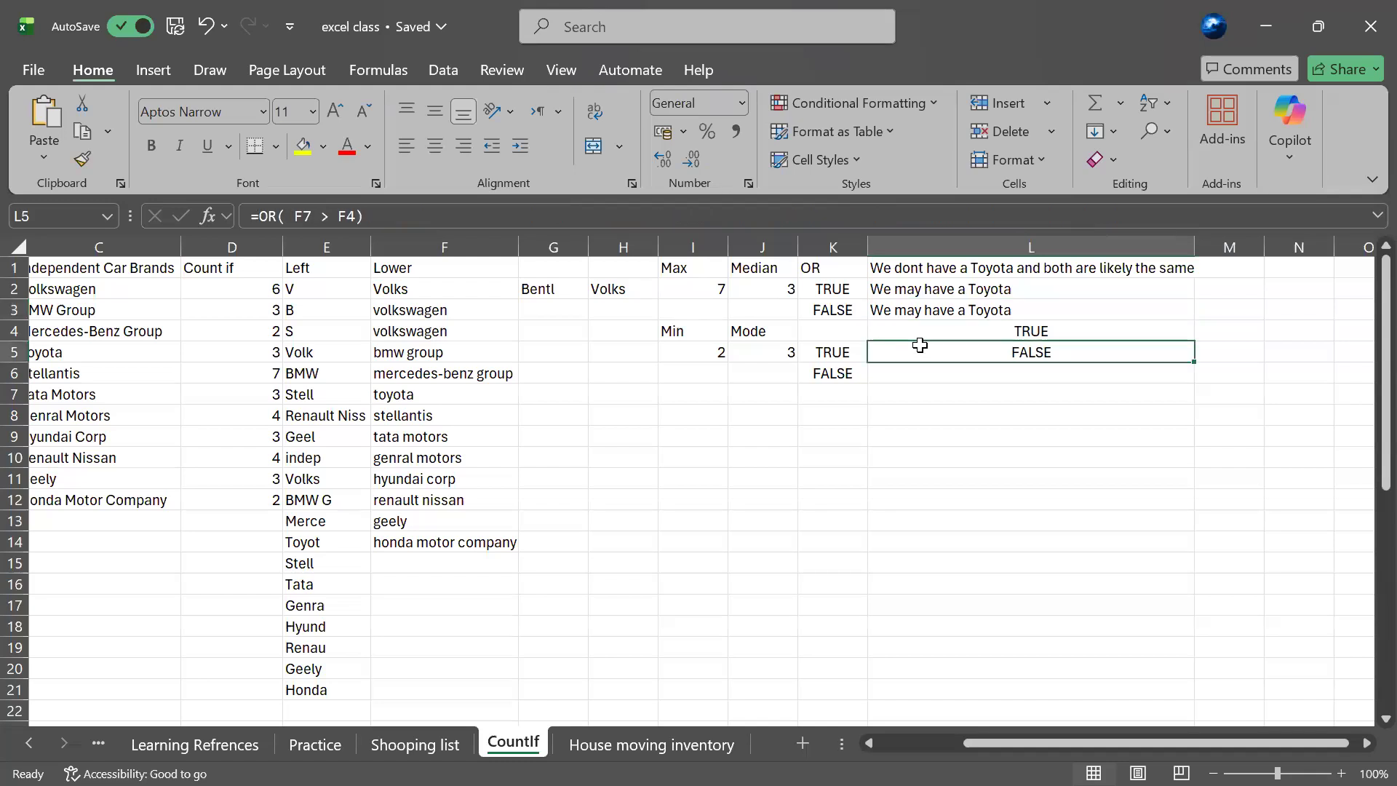
drag(923, 339, 942, 325)
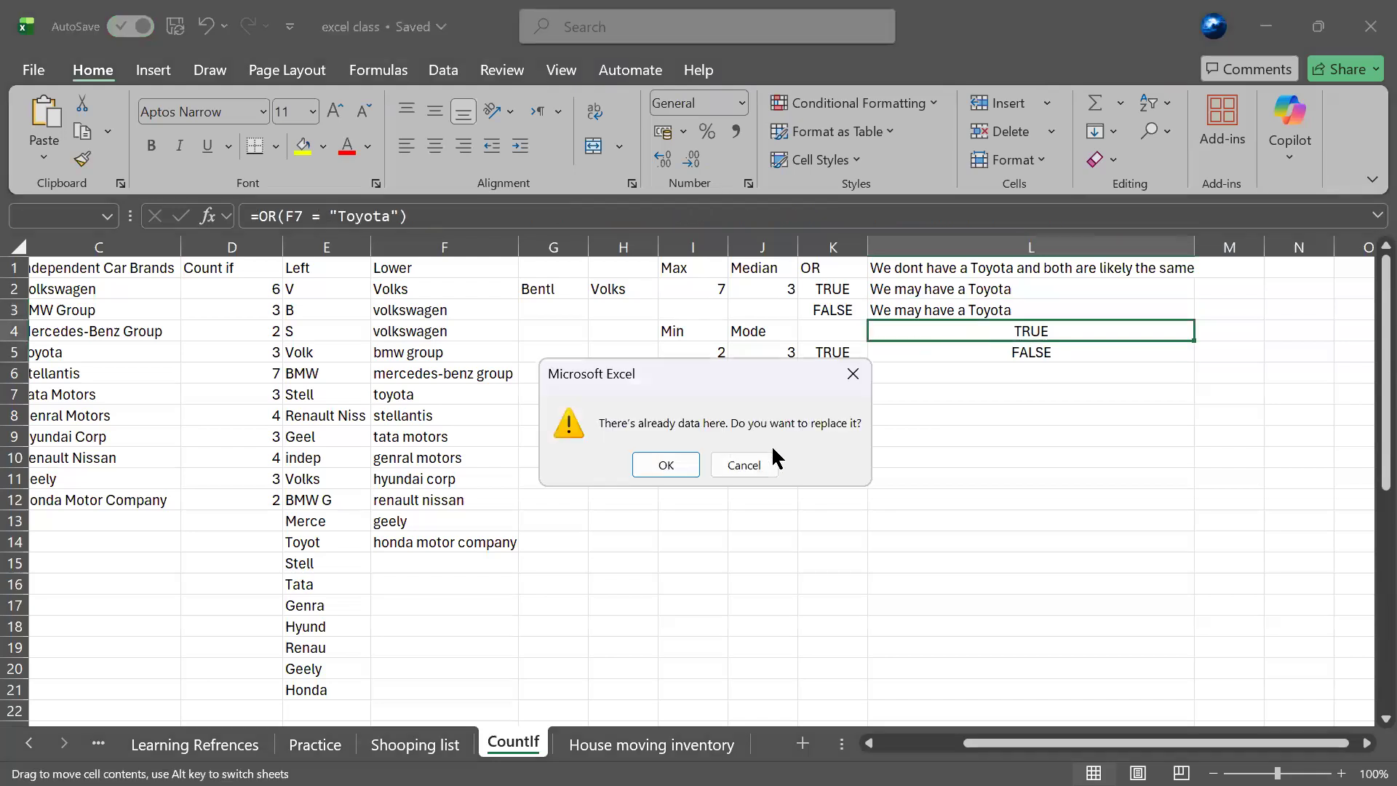
click(851, 374)
click(1002, 336)
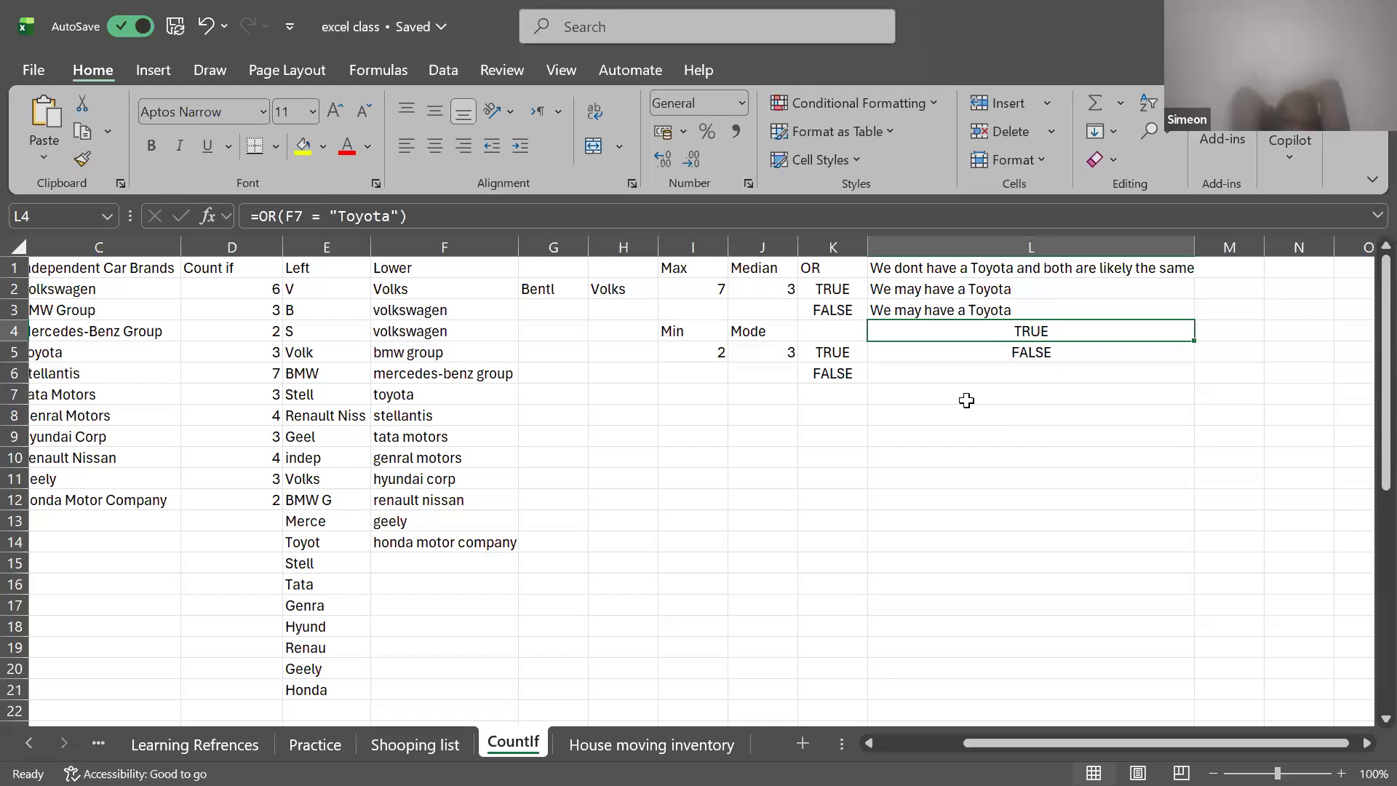
click(457, 459)
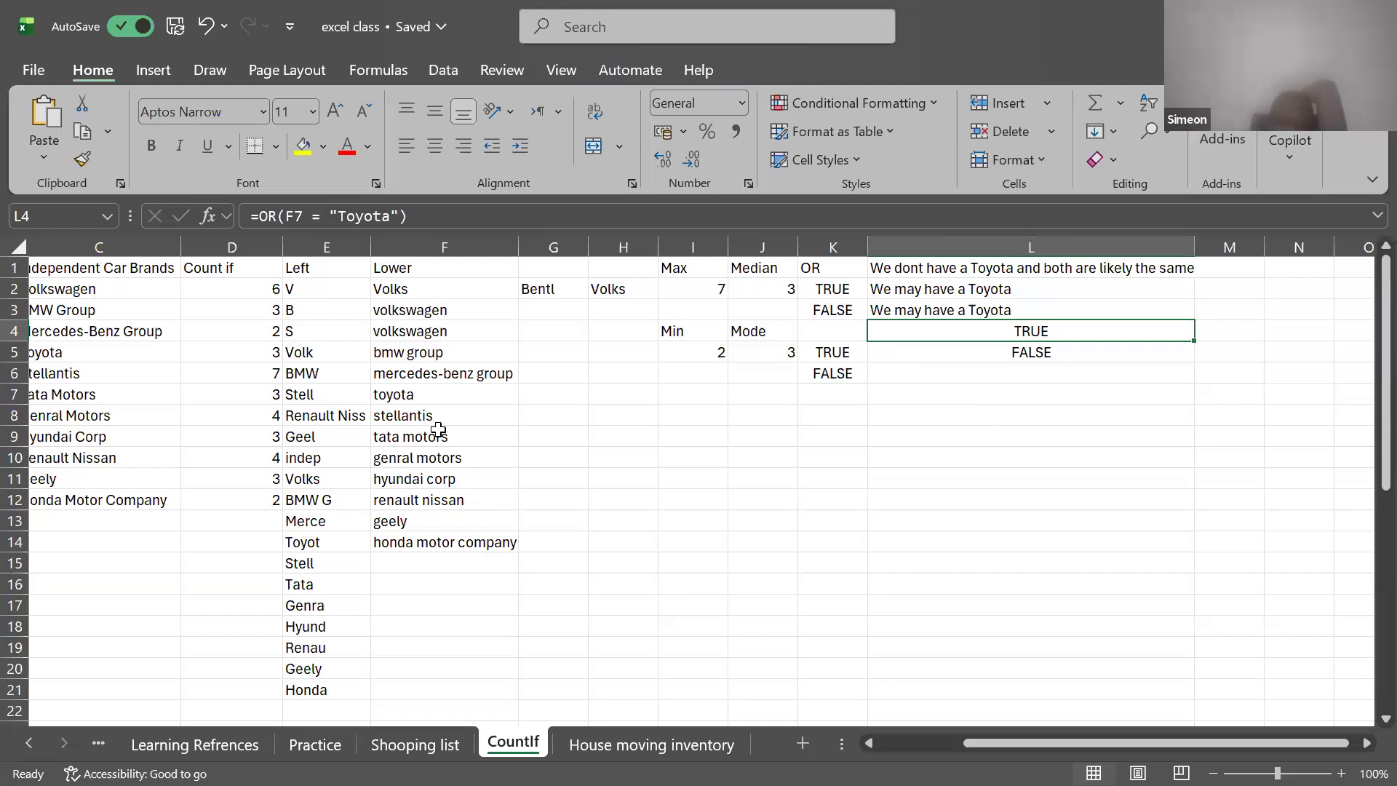
double_click(412, 394)
click(757, 430)
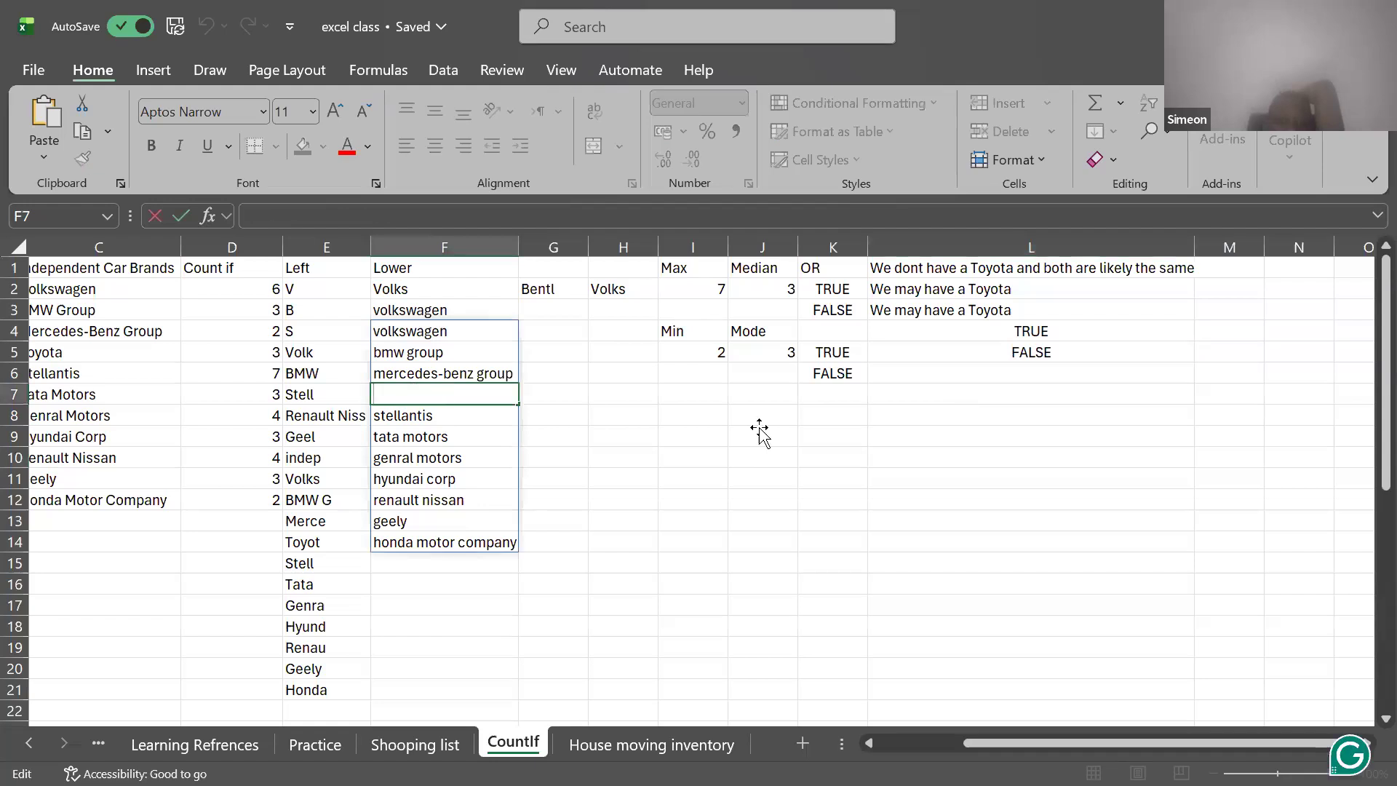
key(ctrl+z)
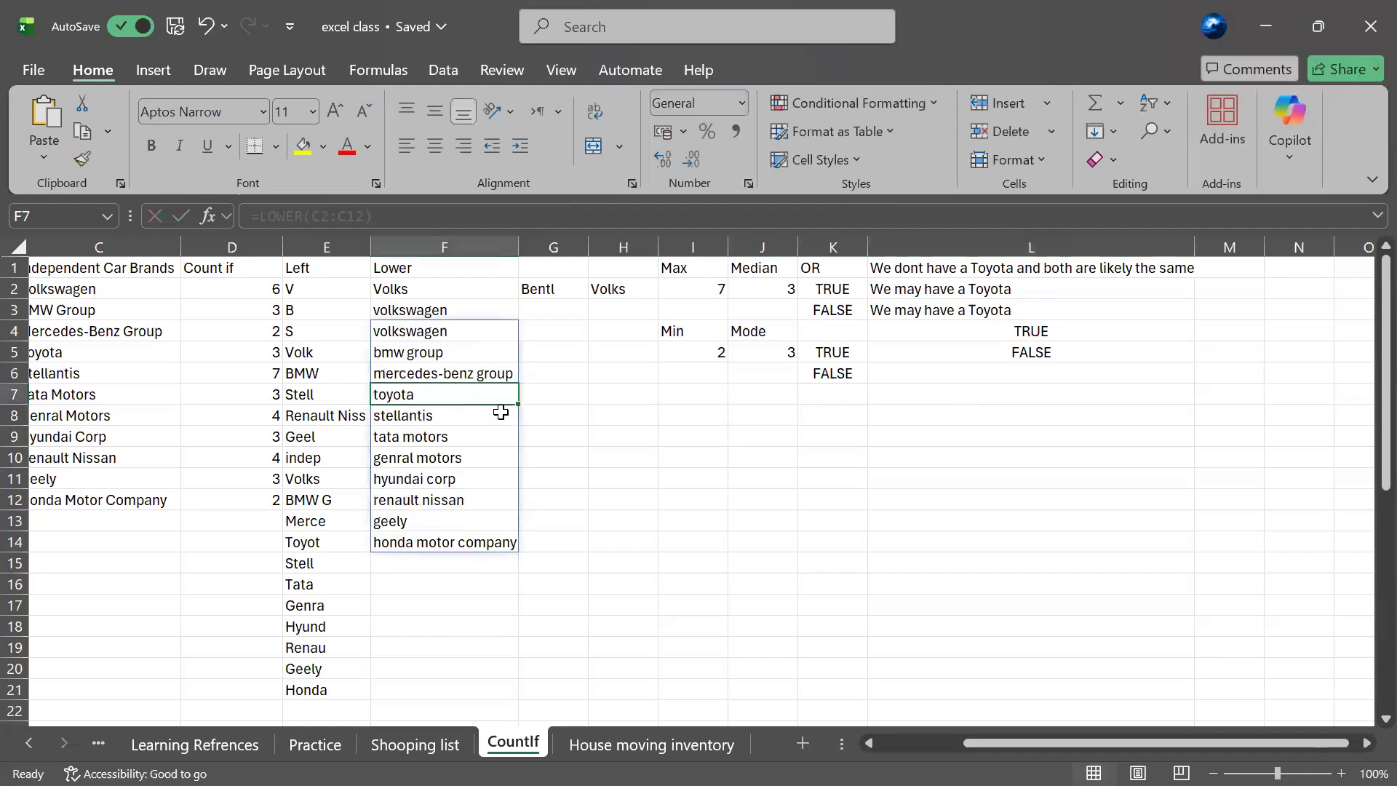
click(687, 444)
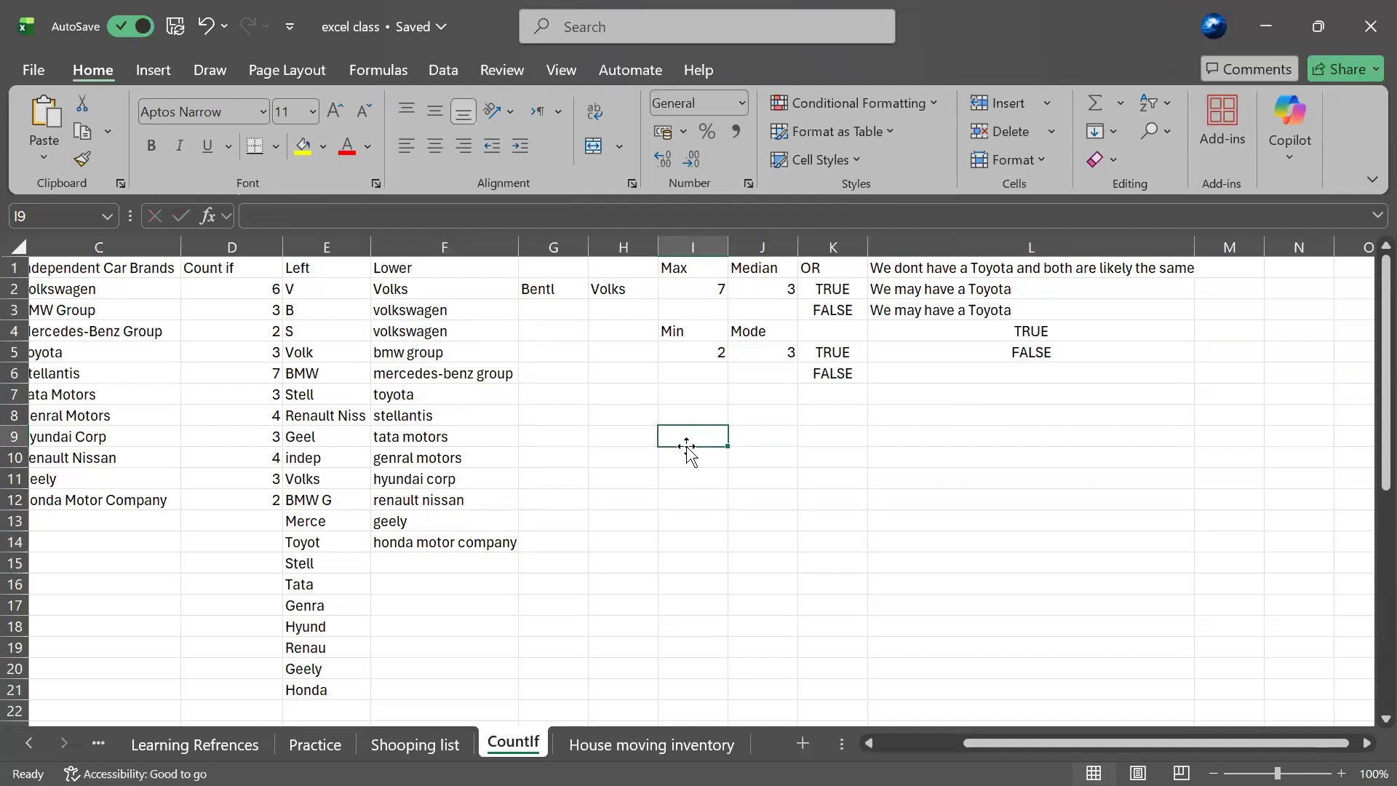
click(686, 446)
- Examine the LEFT formula in E2 and the brand columns it draws from
click(1231, 271)
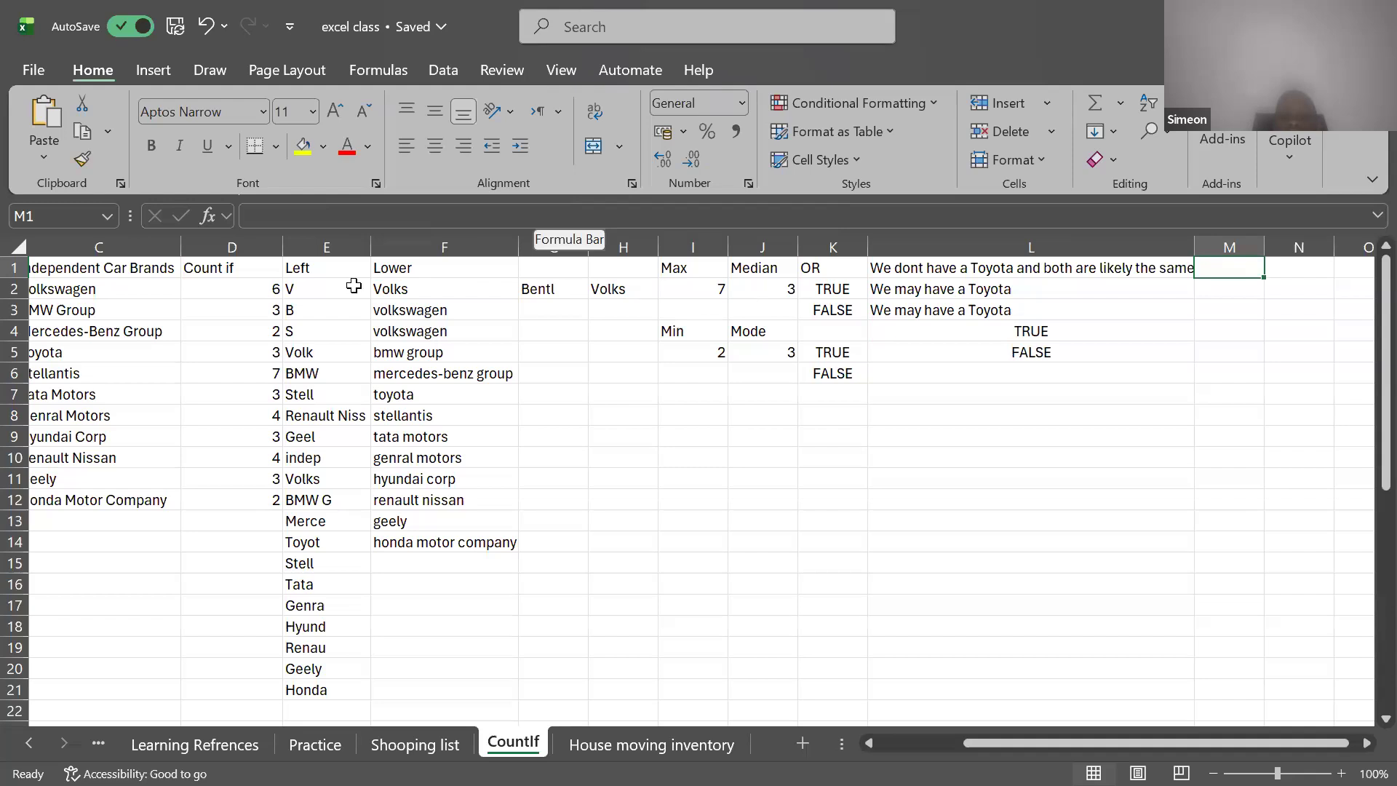
click(331, 290)
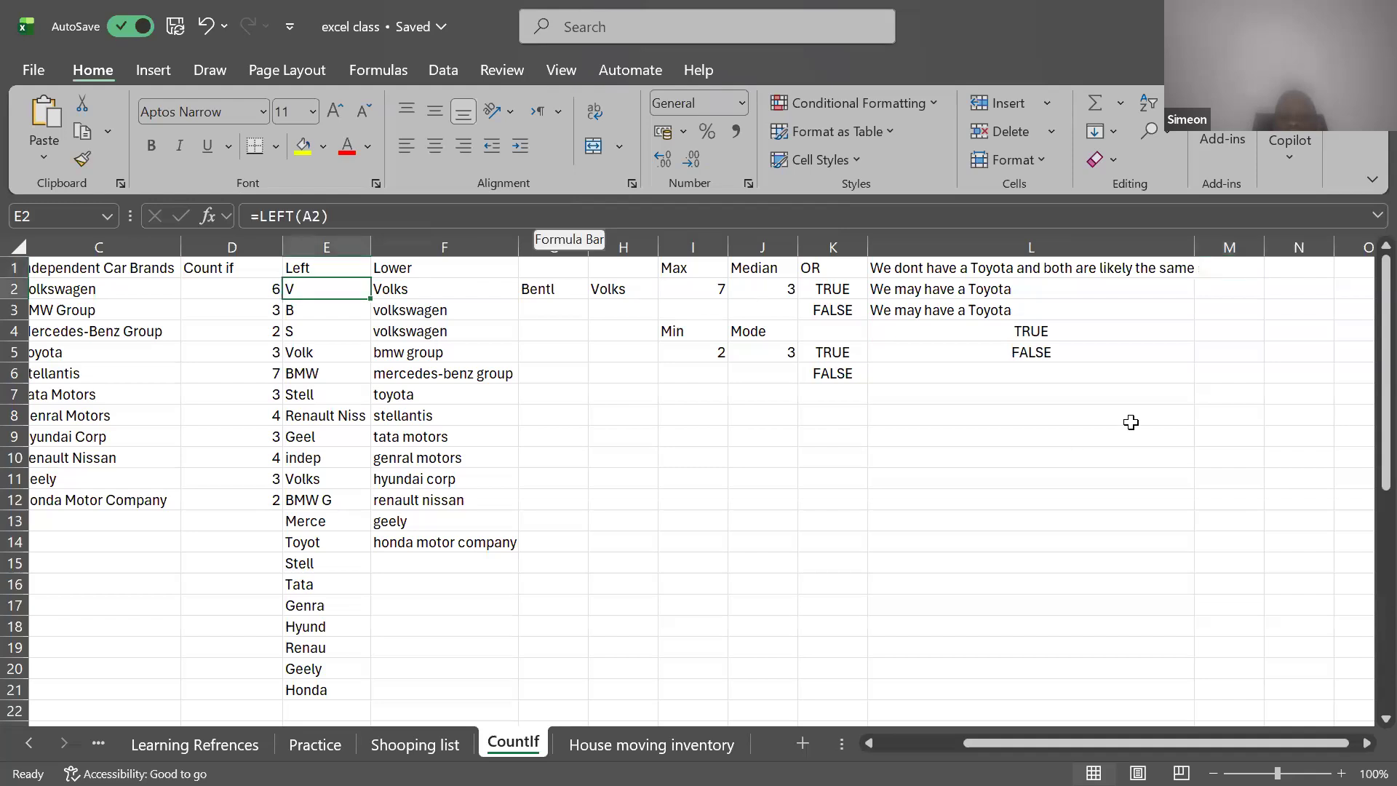
click(1215, 271)
scroll(1173, 288, right, 3)
scroll(1173, 287, left, 6)
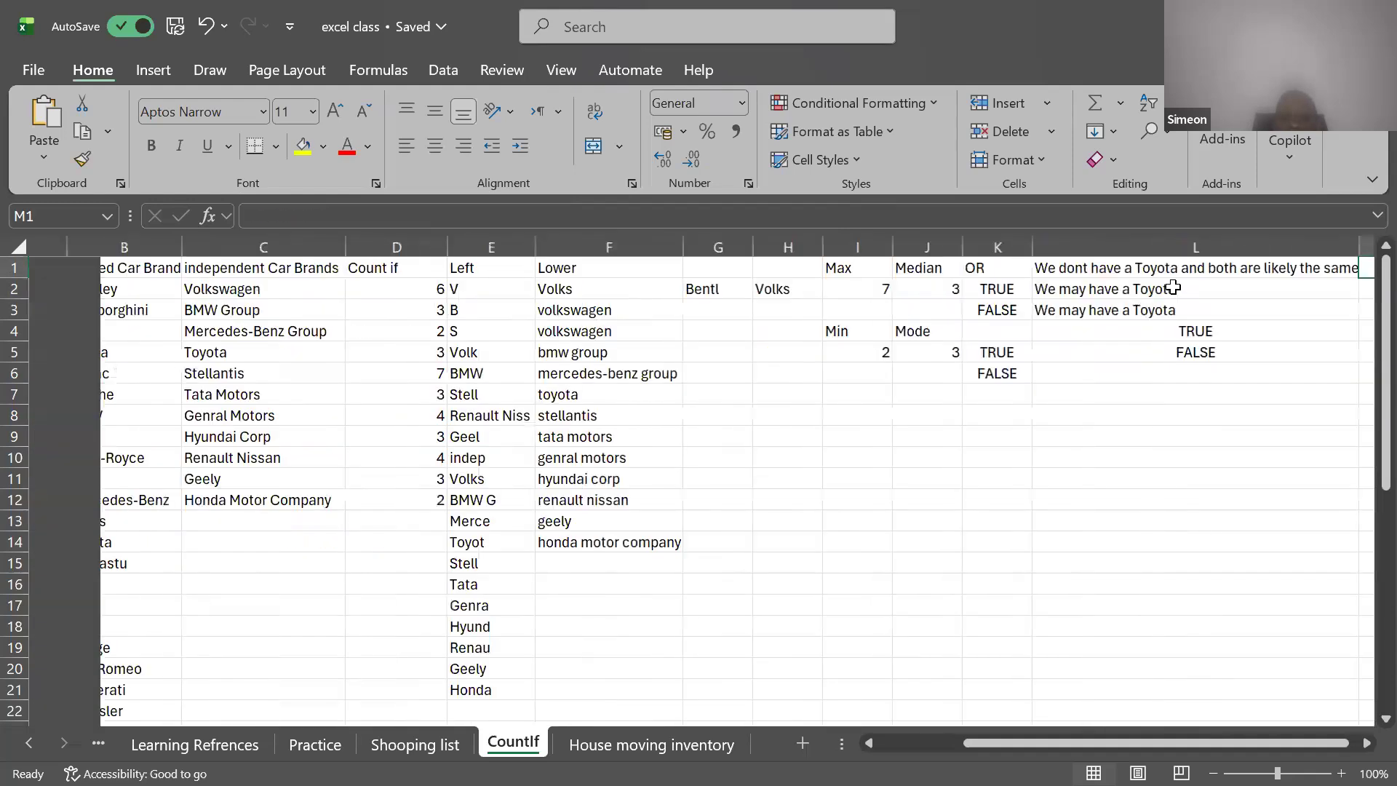
click(498, 310)
click(483, 284)
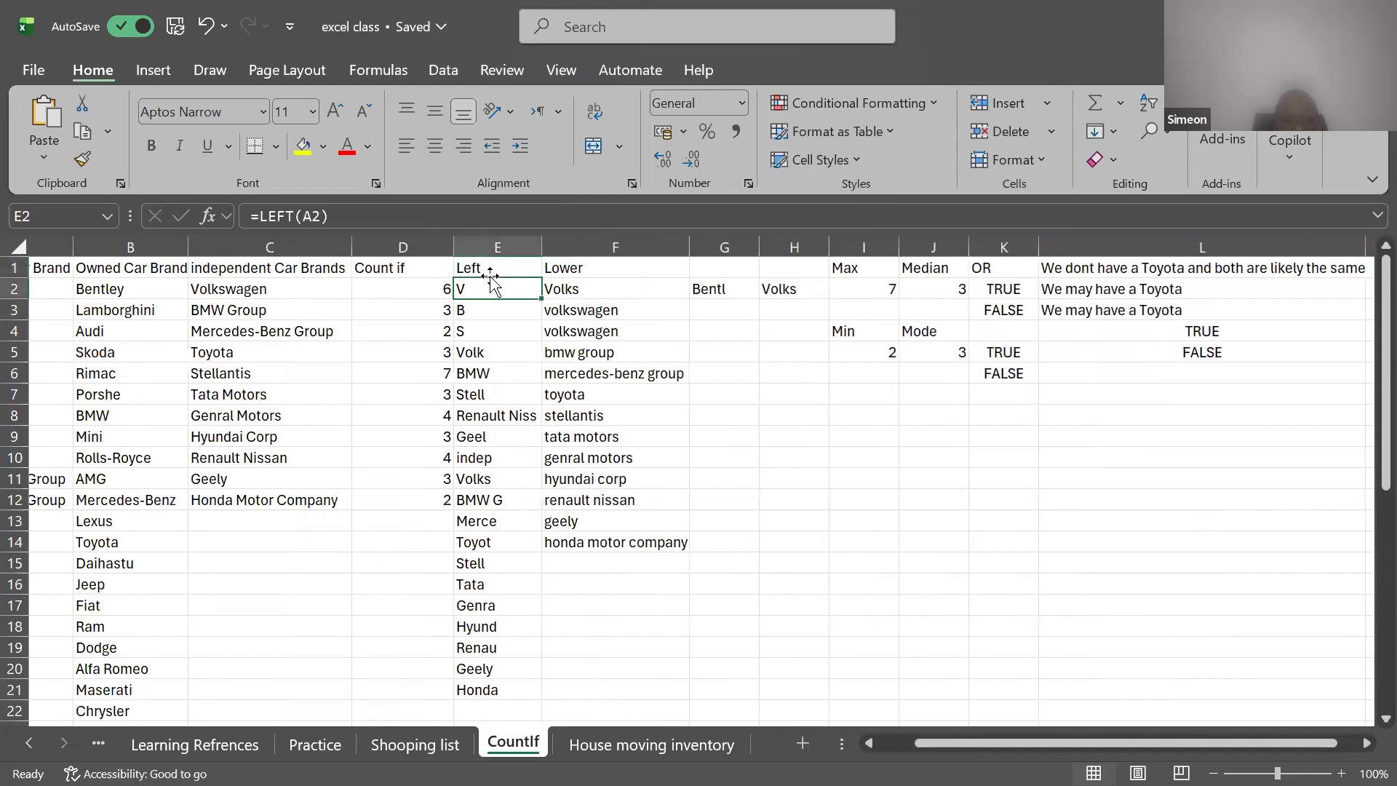
scroll(399, 531, left, 1)
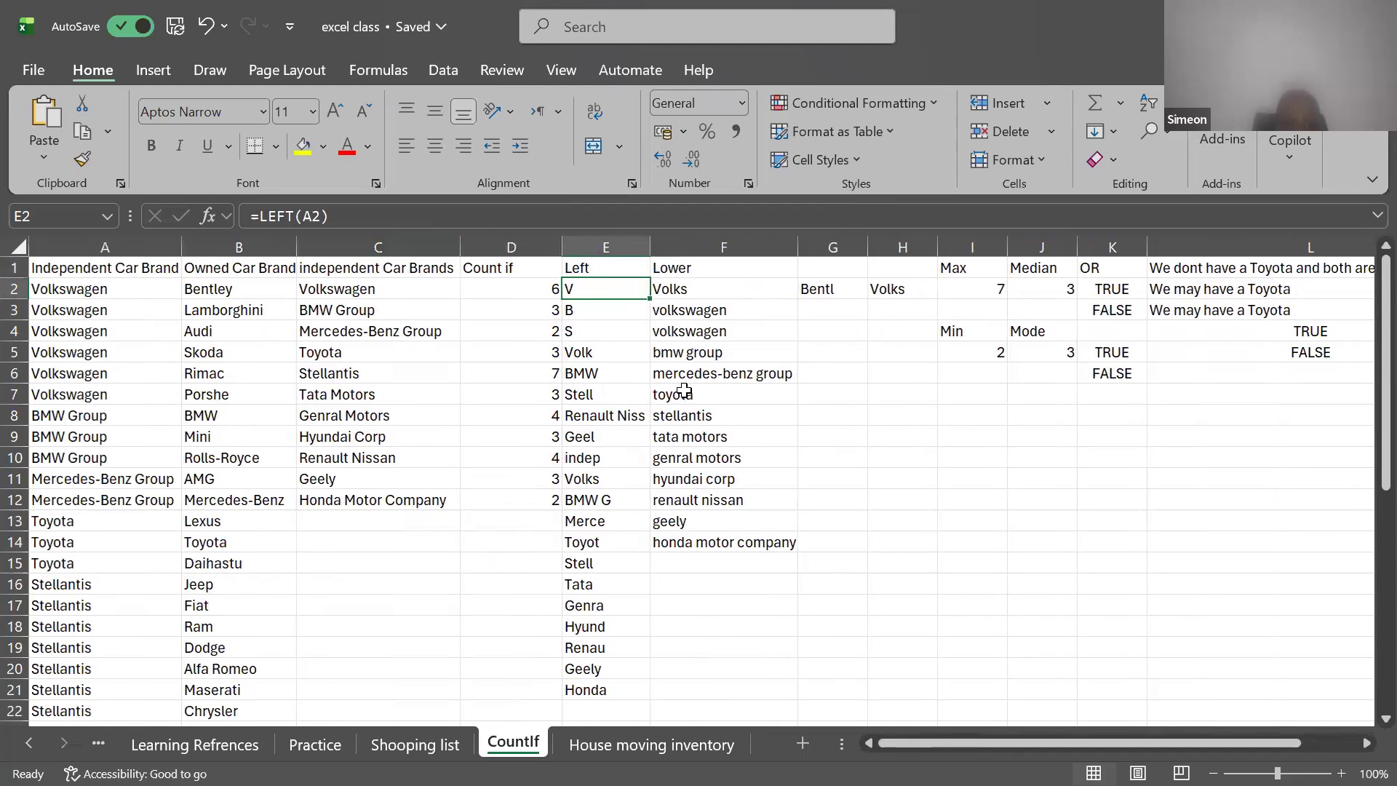
- Enter the formula =RIGHT(C2) in M1 to extract the last character of the brand name
scroll(683, 389, right, 3)
click(1066, 269)
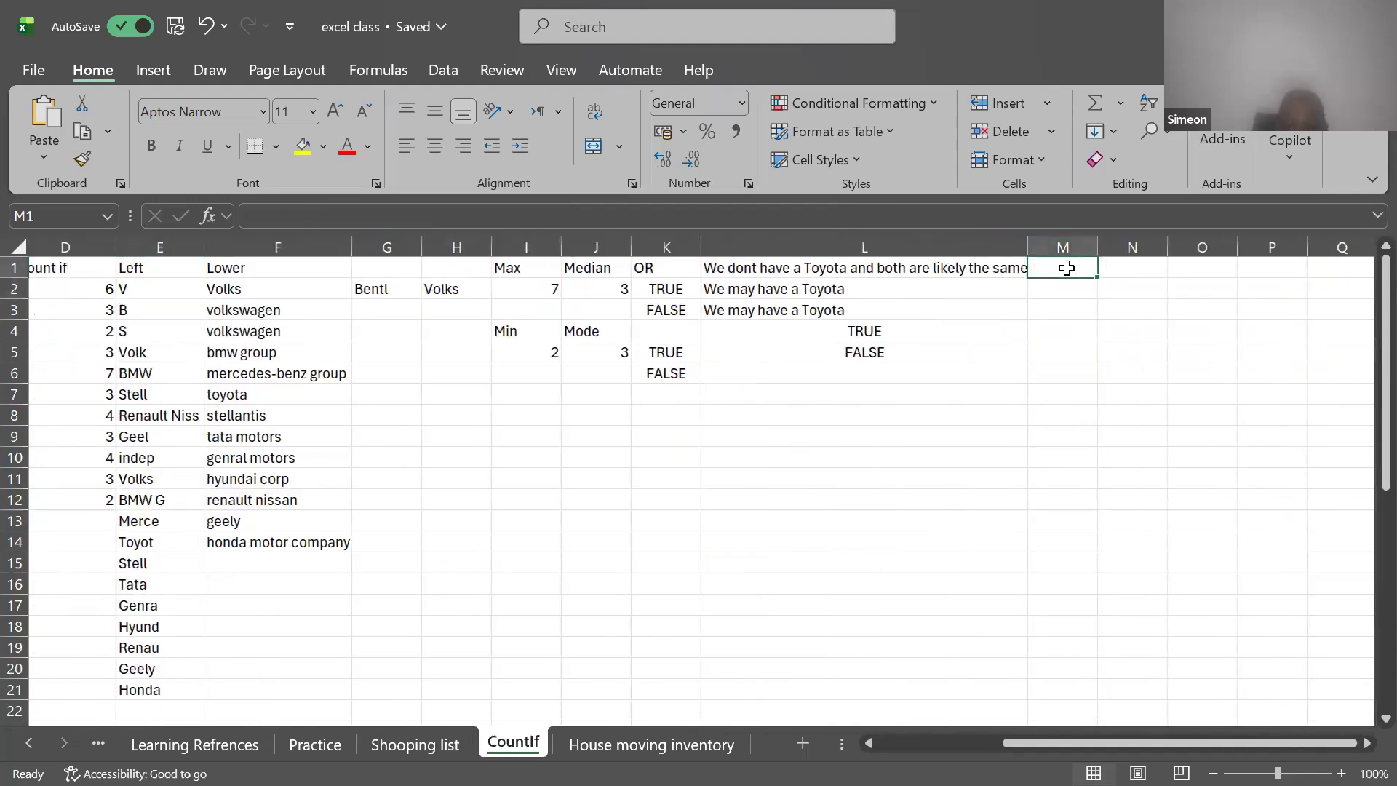
text(=)
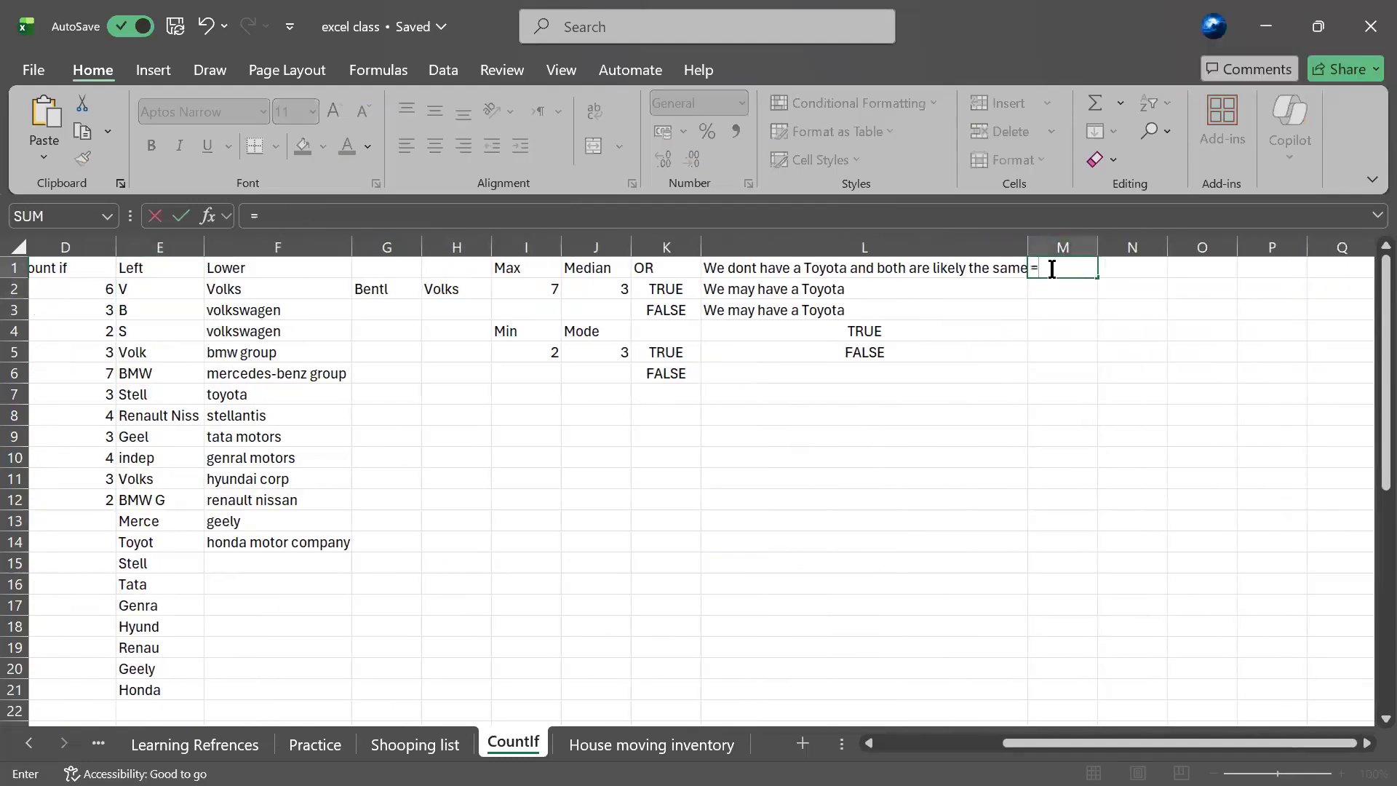
text(Right)
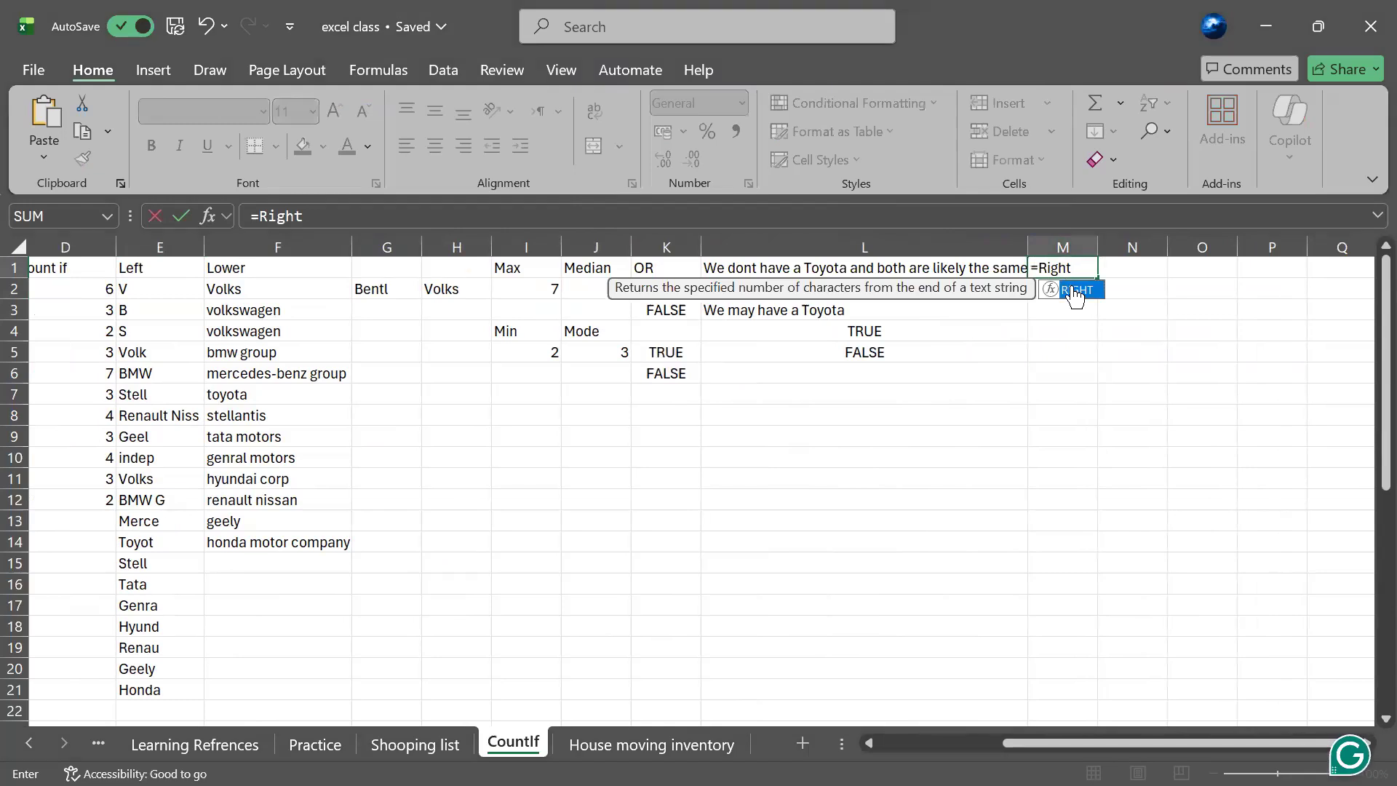
double_click(1074, 290)
text(C2)
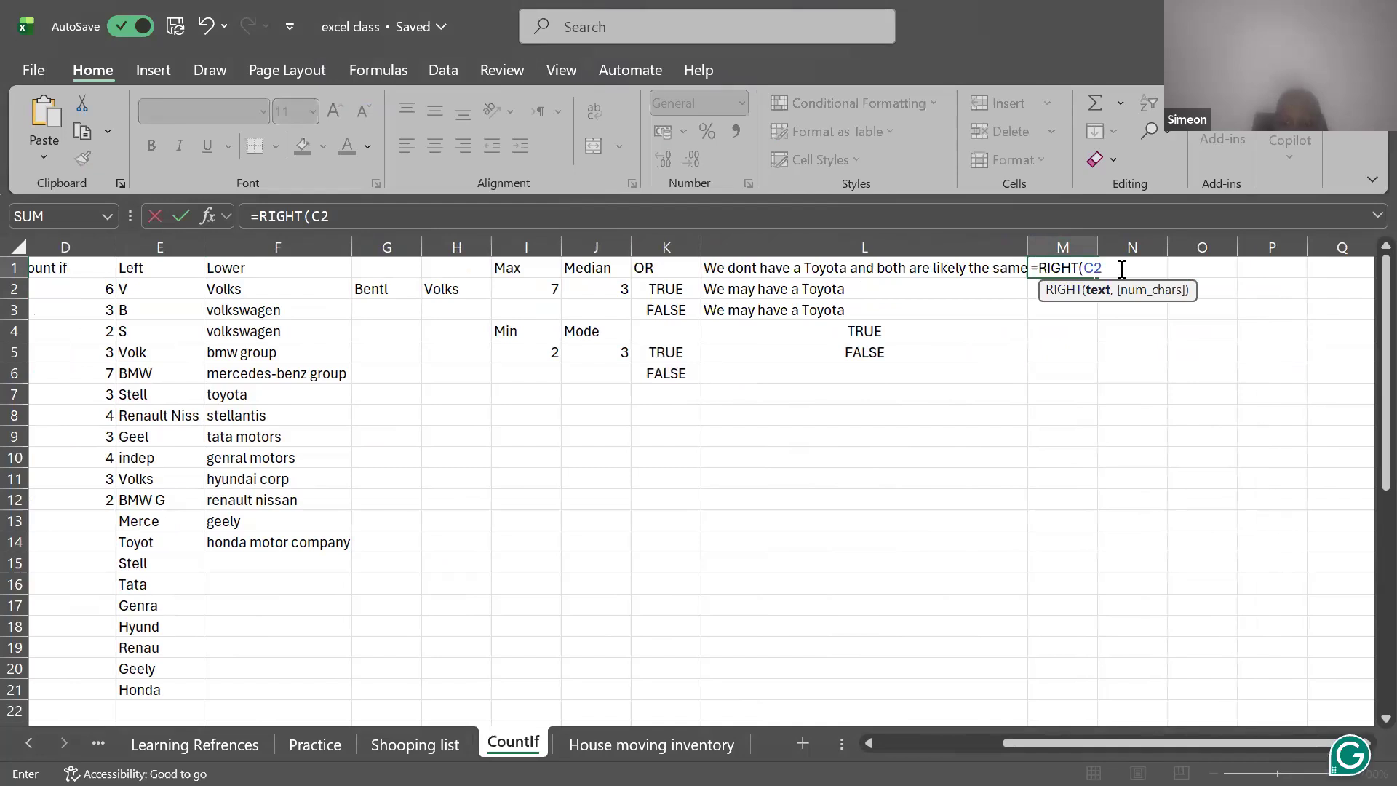
key(Return)
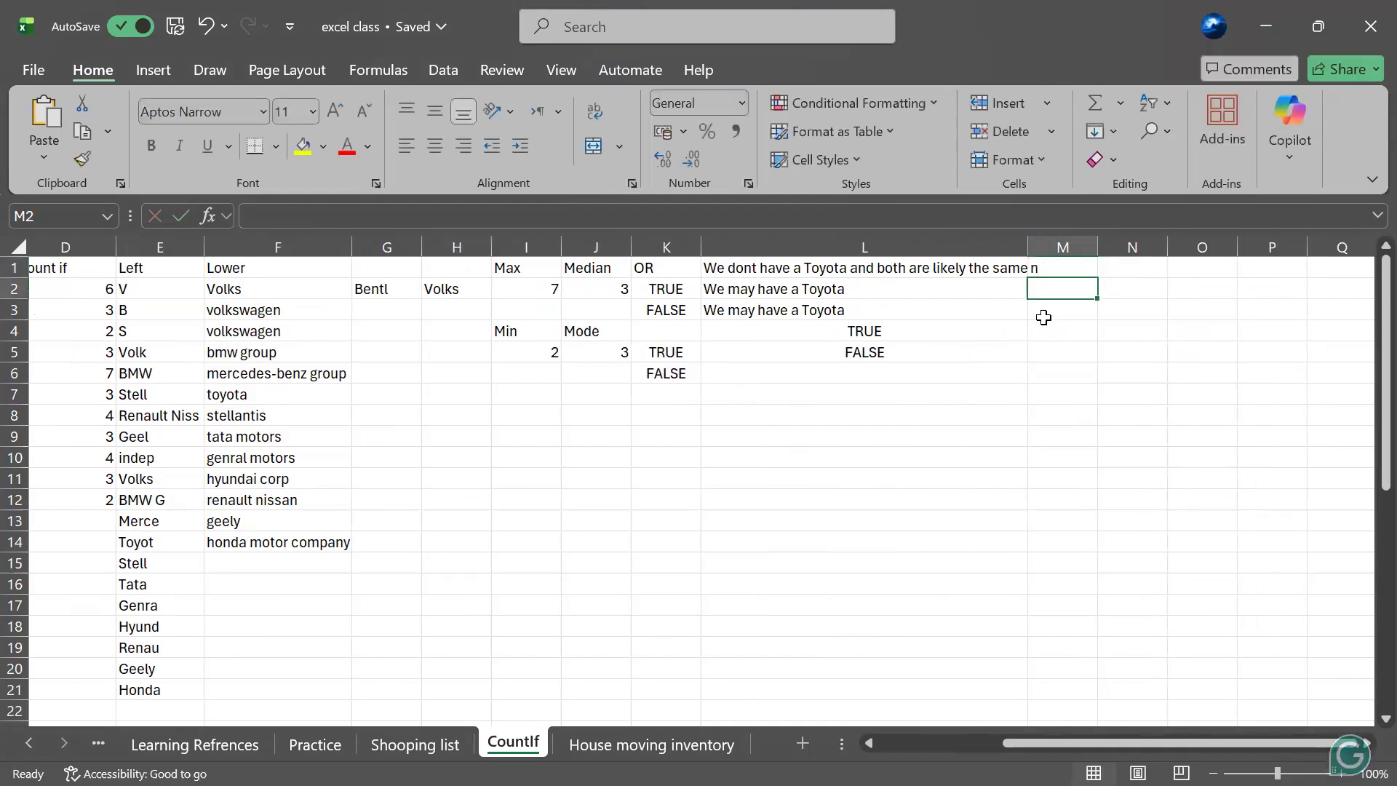
- Examine the RIGHT formula in M1 and its text argument, leaving it as entered
scroll(524, 404, left, 3)
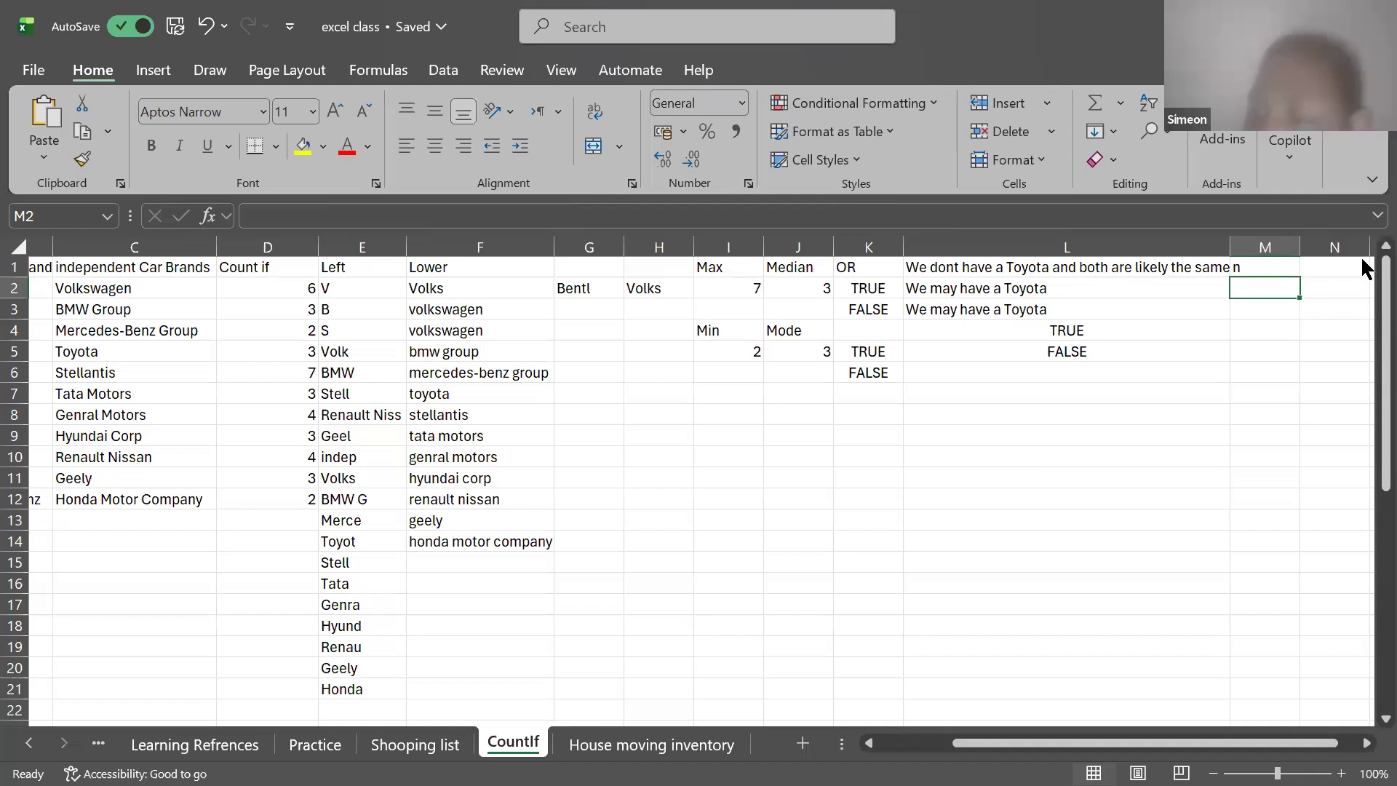
drag(1269, 278, 1269, 268)
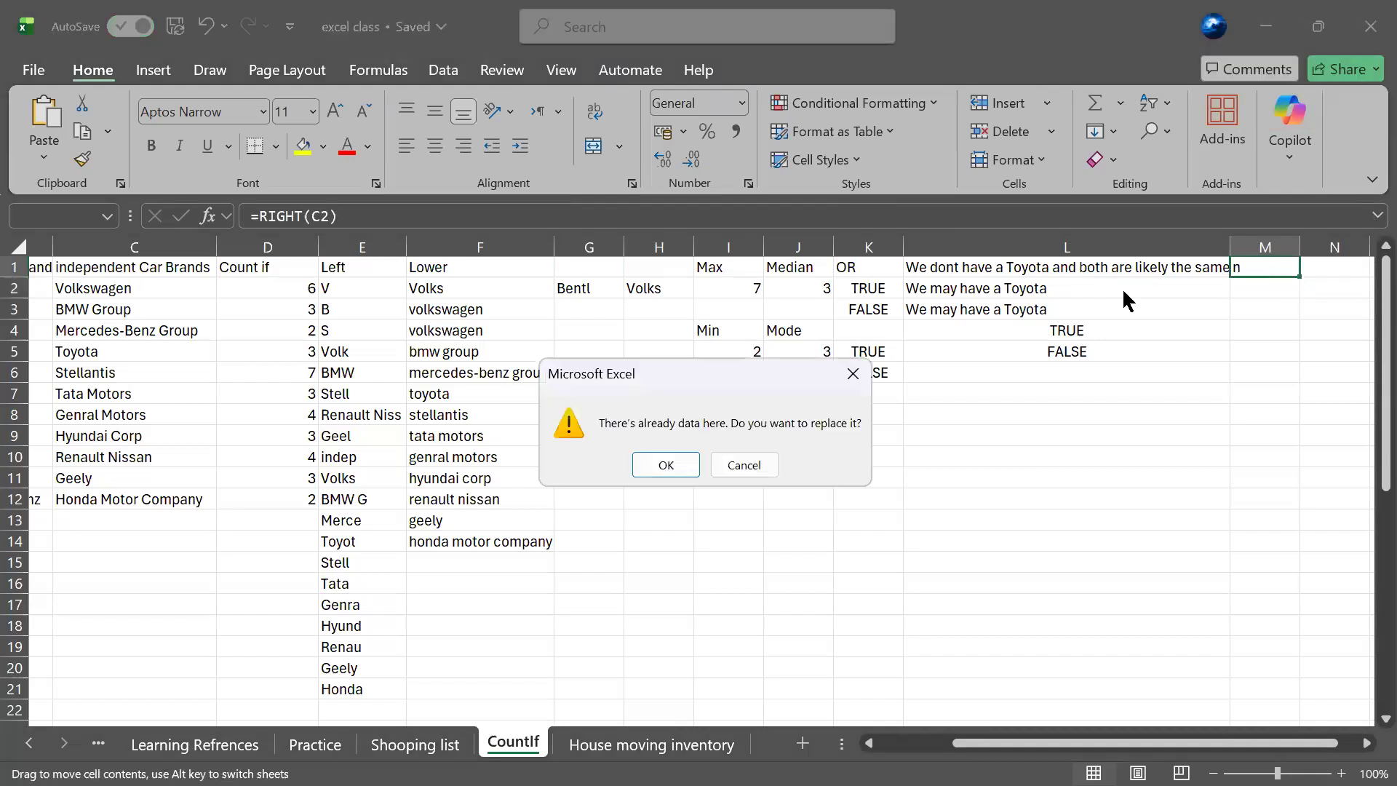
click(725, 460)
click(1249, 267)
double_click(1248, 267)
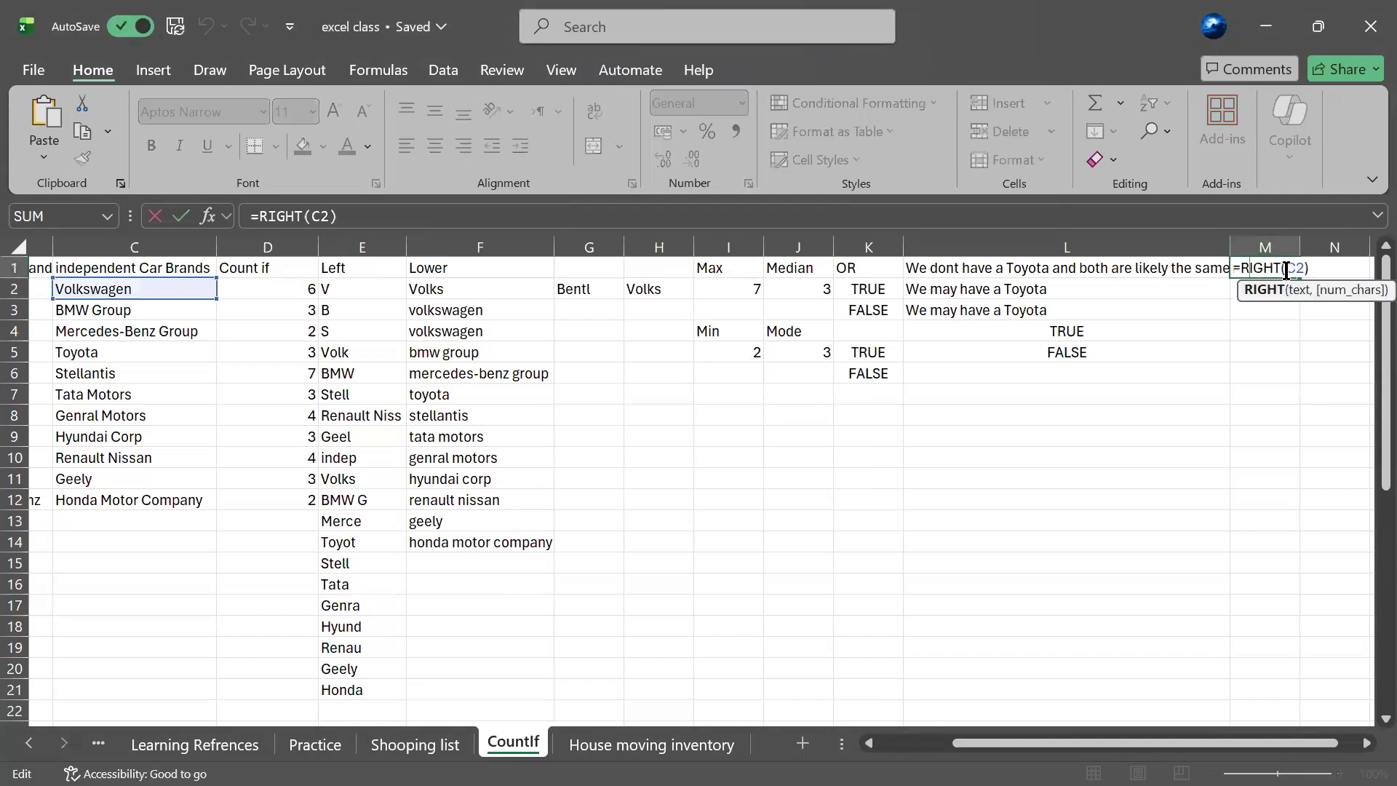
click(1300, 269)
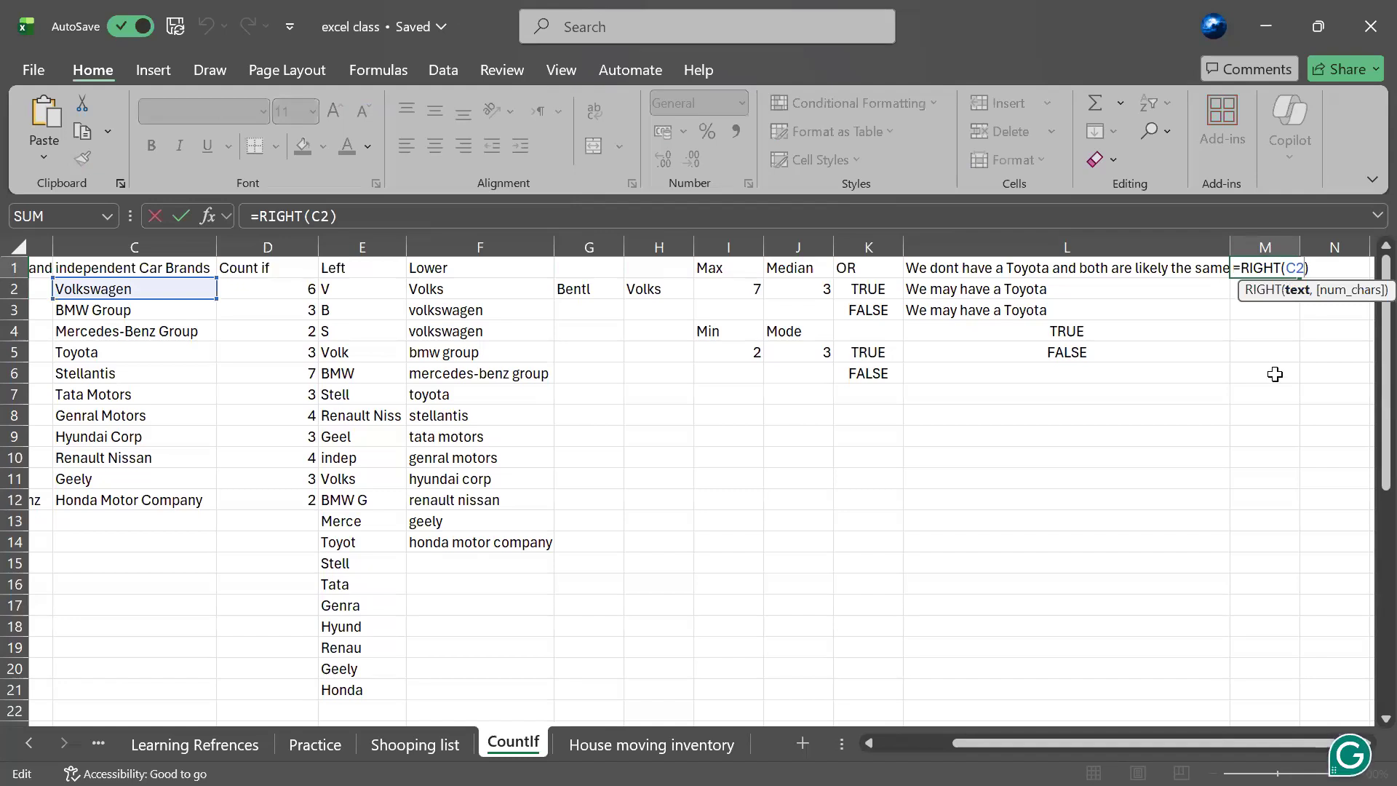
key(Return)
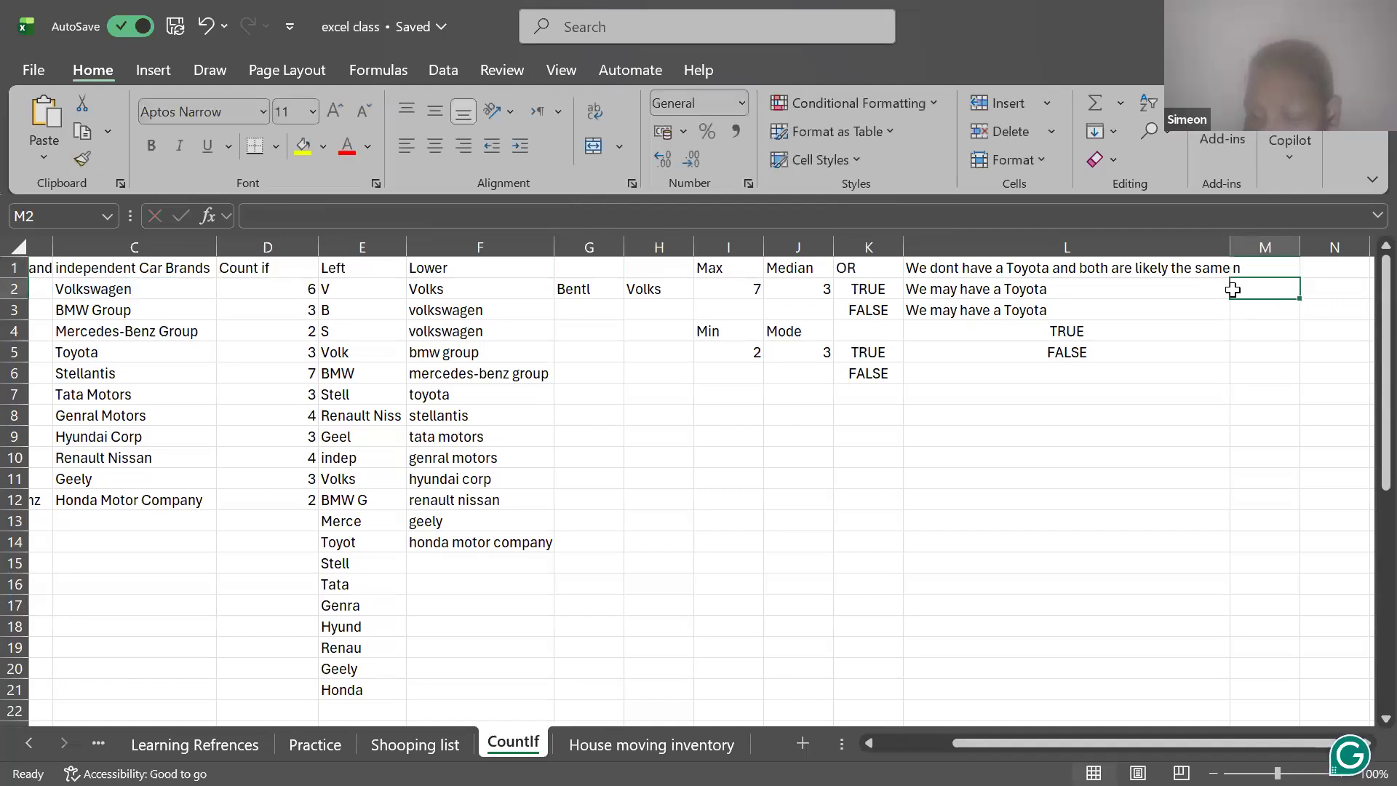
- Enter the formula =RIGHT(C2,6) in M2 to extract the last six characters of the brand name
text(=Right)
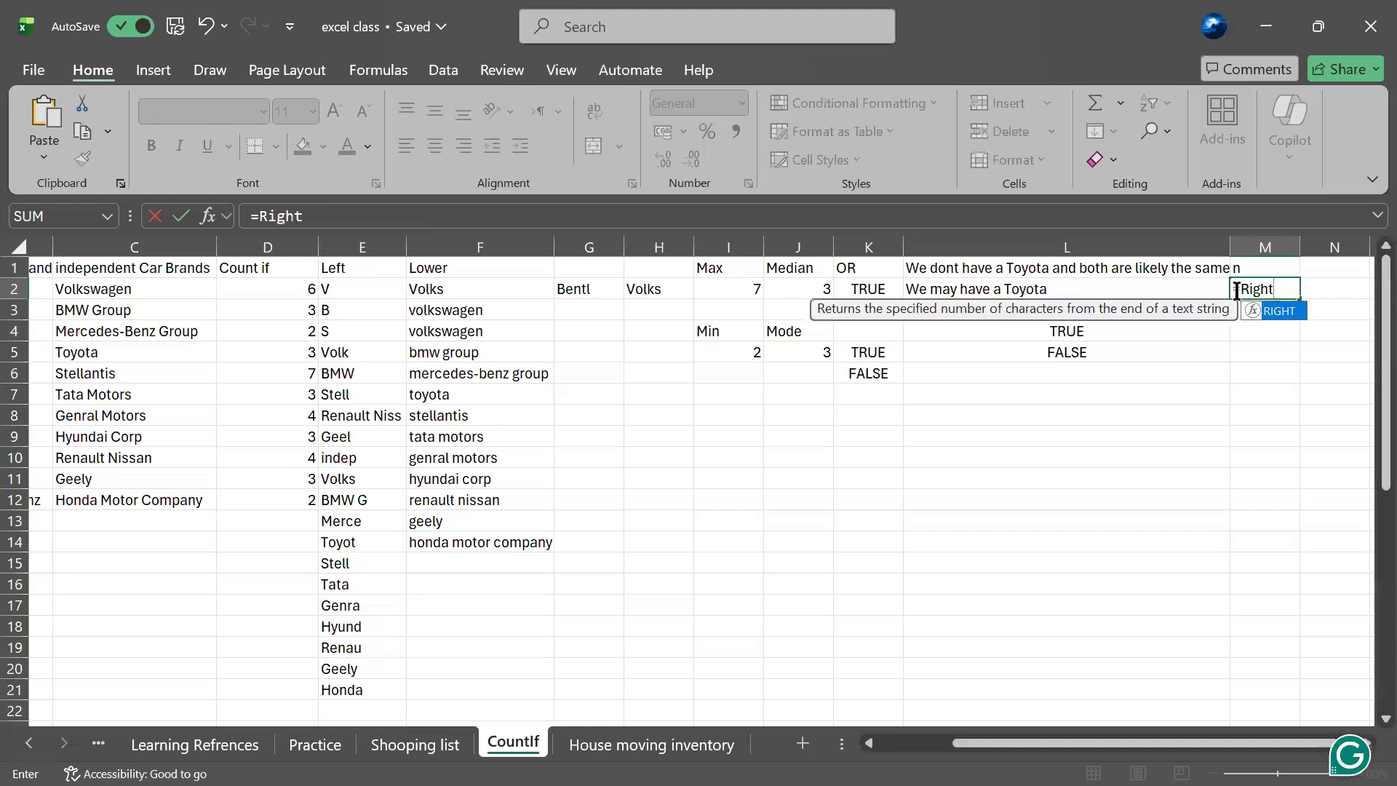
double_click(1289, 312)
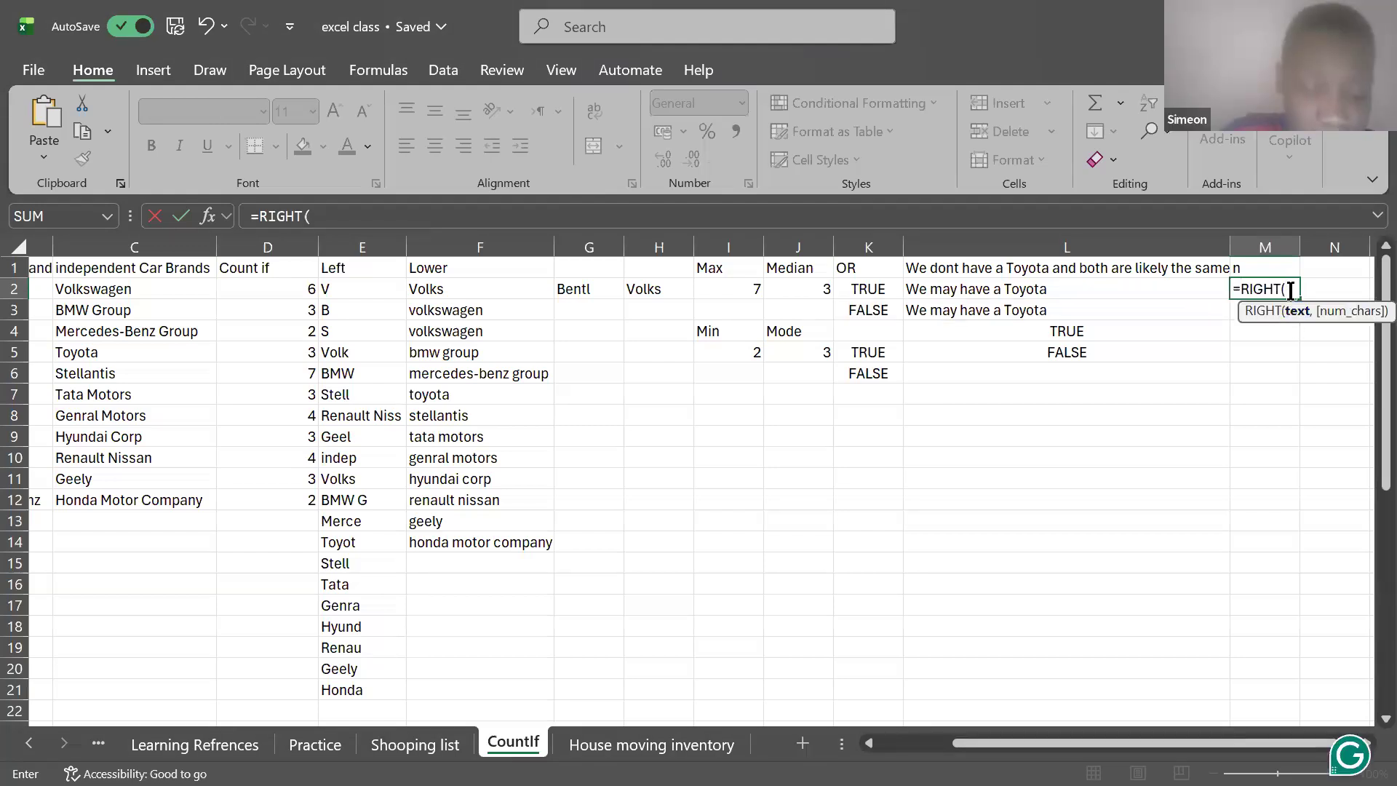
text(A)
key(BackSpace)
text(C2)
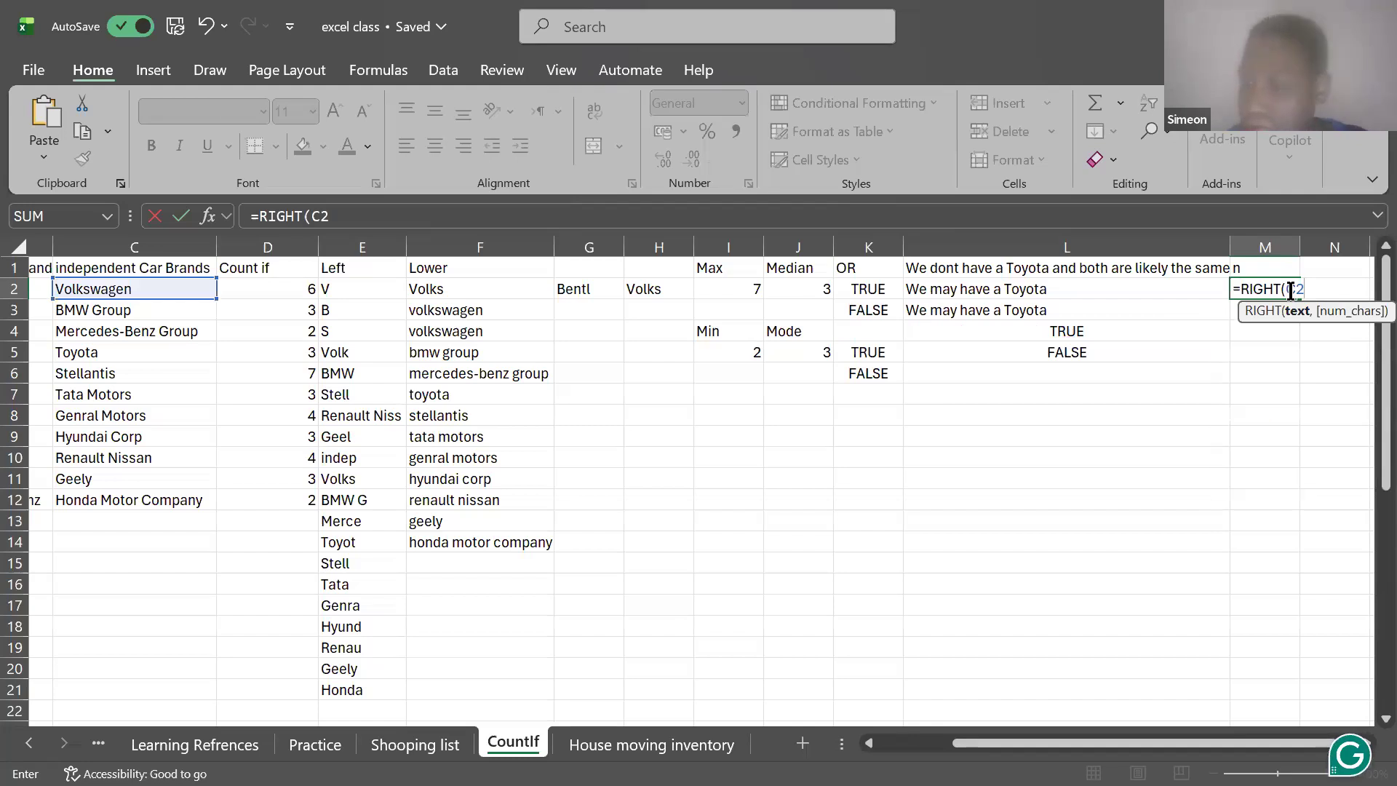
text(,)
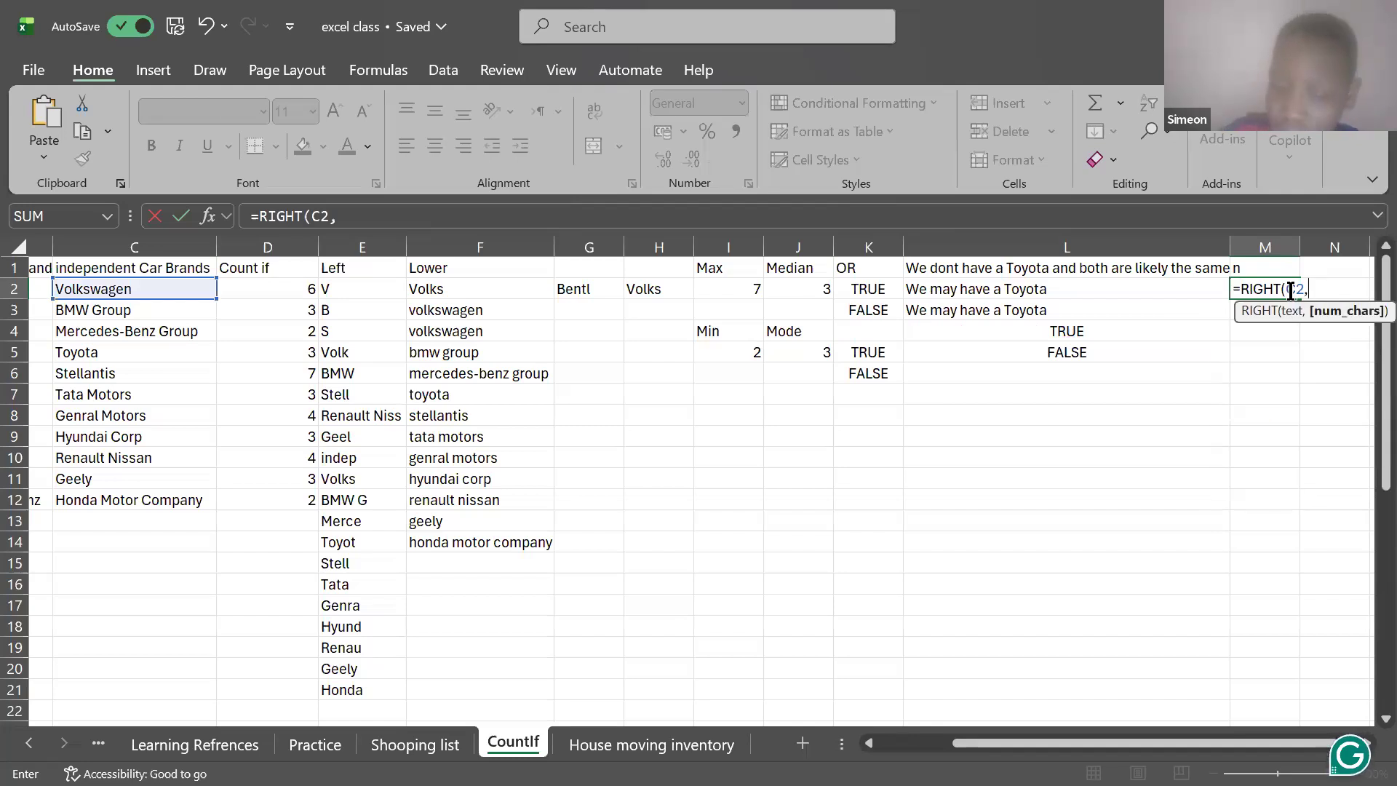
text((6))
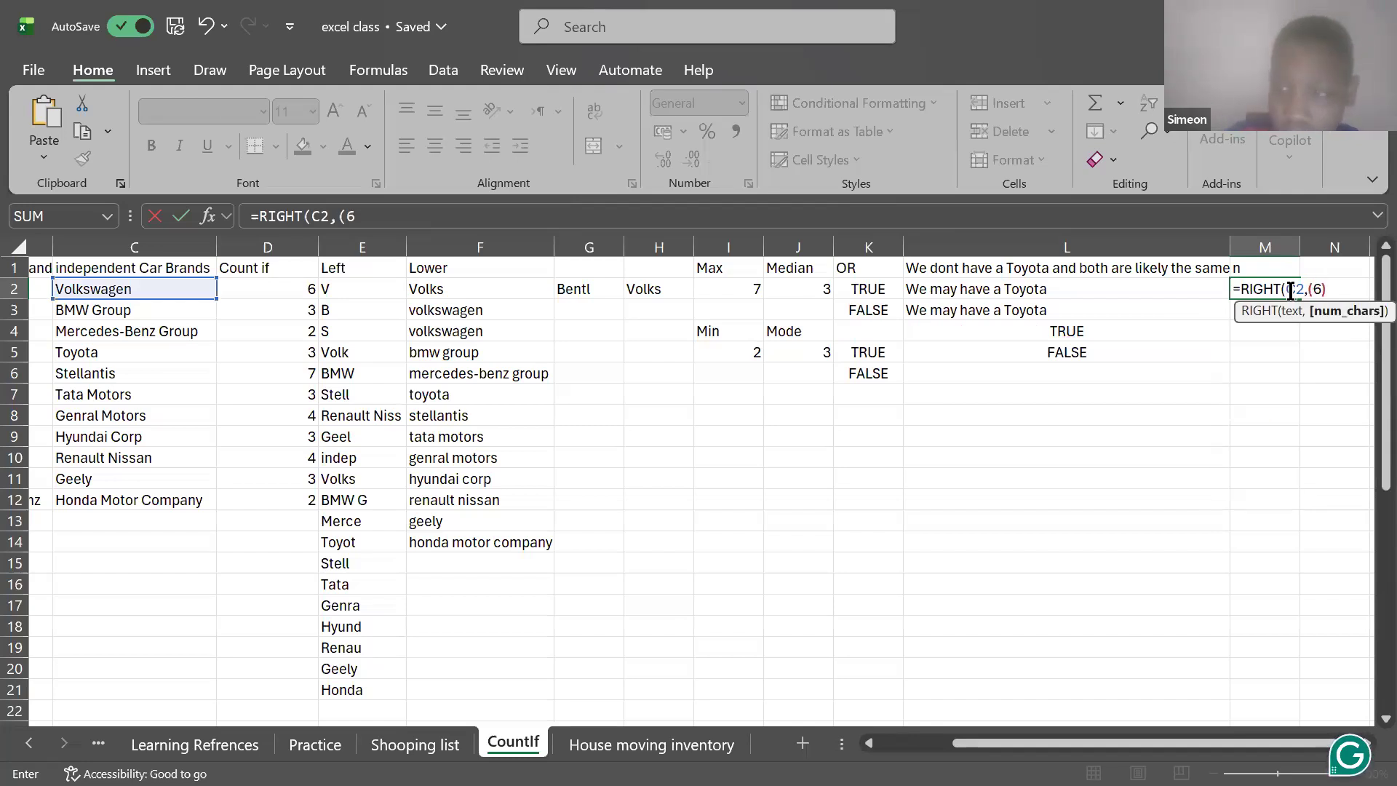
key(BackSpace)
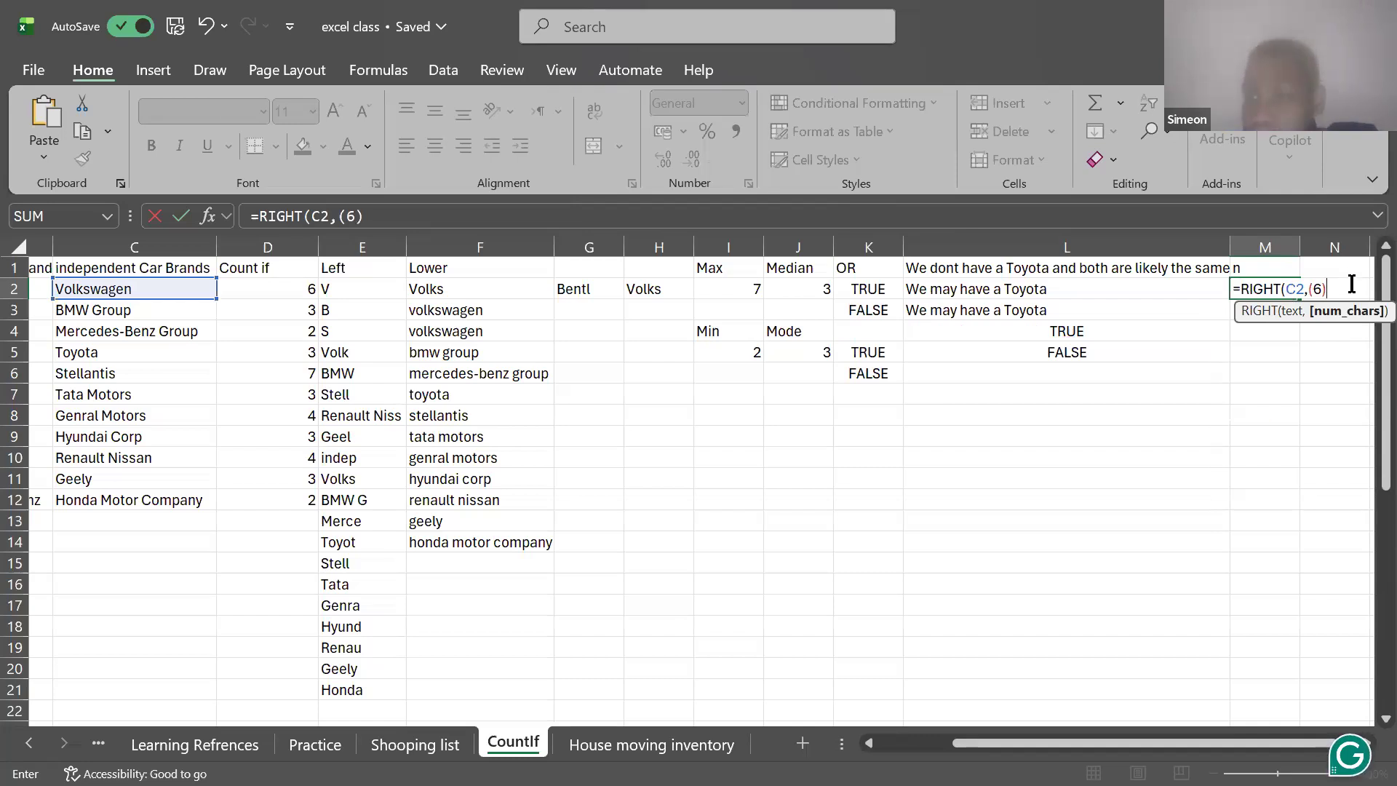
click(1321, 287)
key(Left)
key(BackSpace)
text())
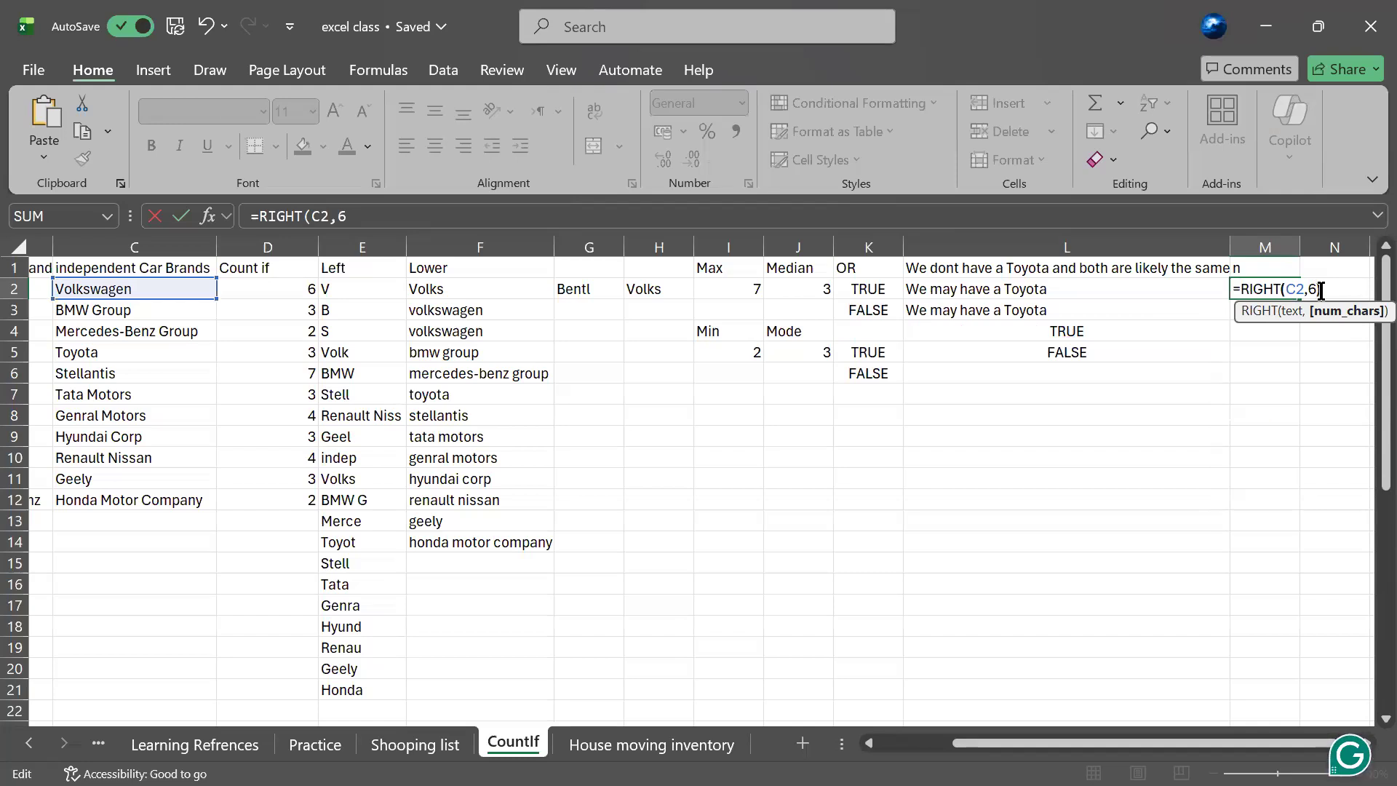
key(Return)
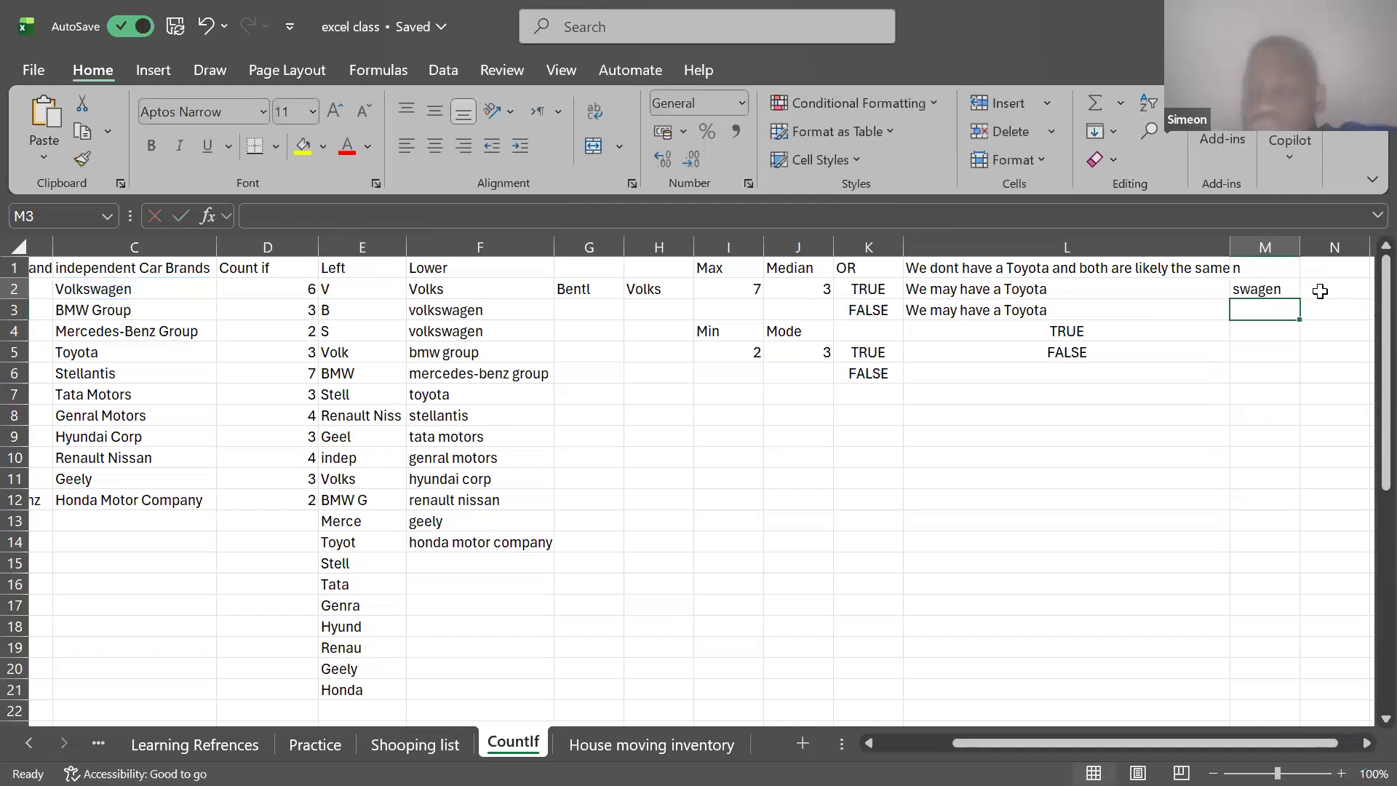